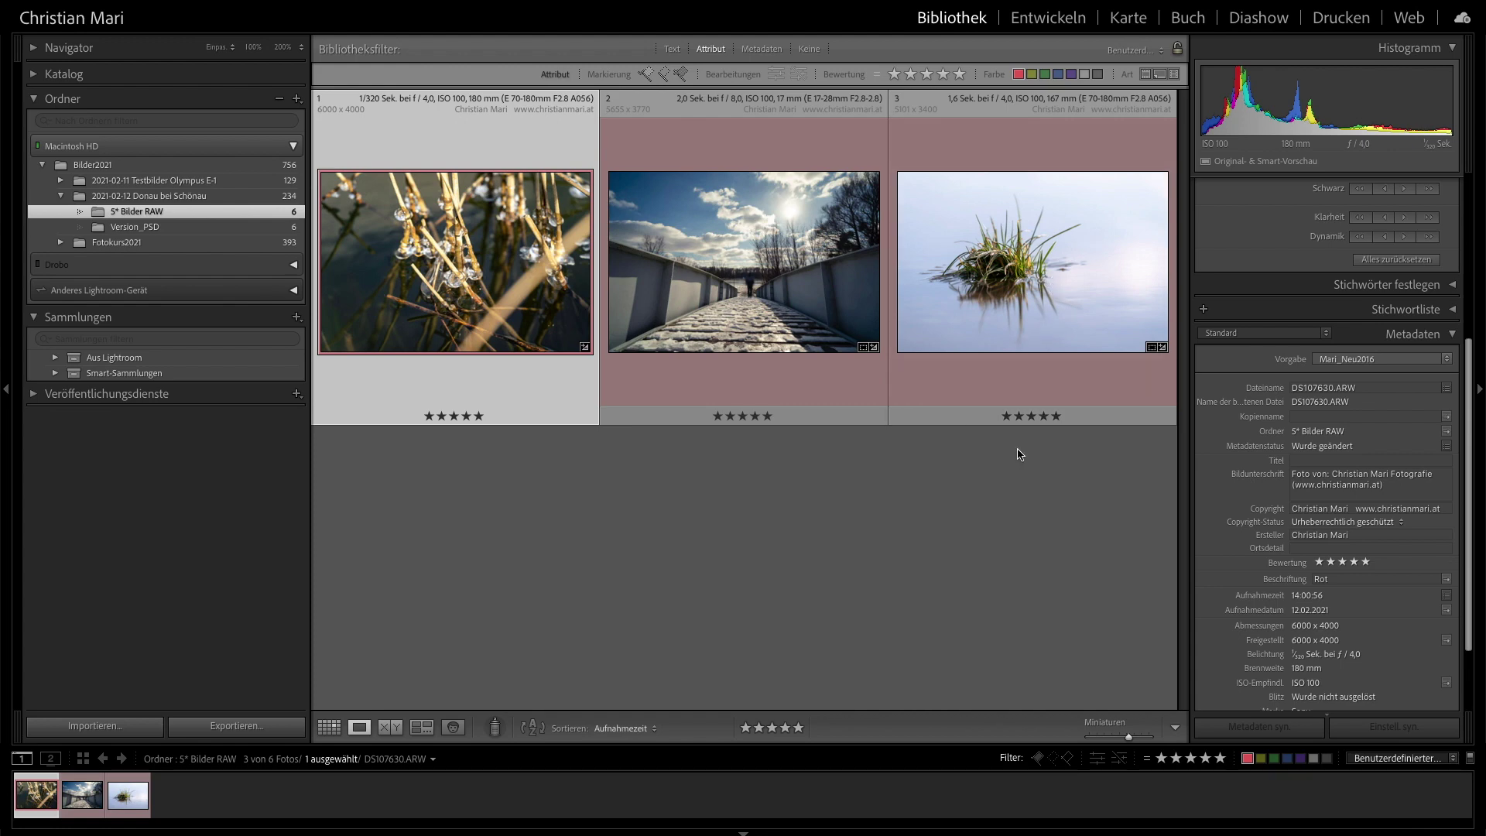
- Open the icy reed photo DS107630 large, preview it full screen, then switch to Develop
{"action": "double_click", "coordinate": [449, 232]}
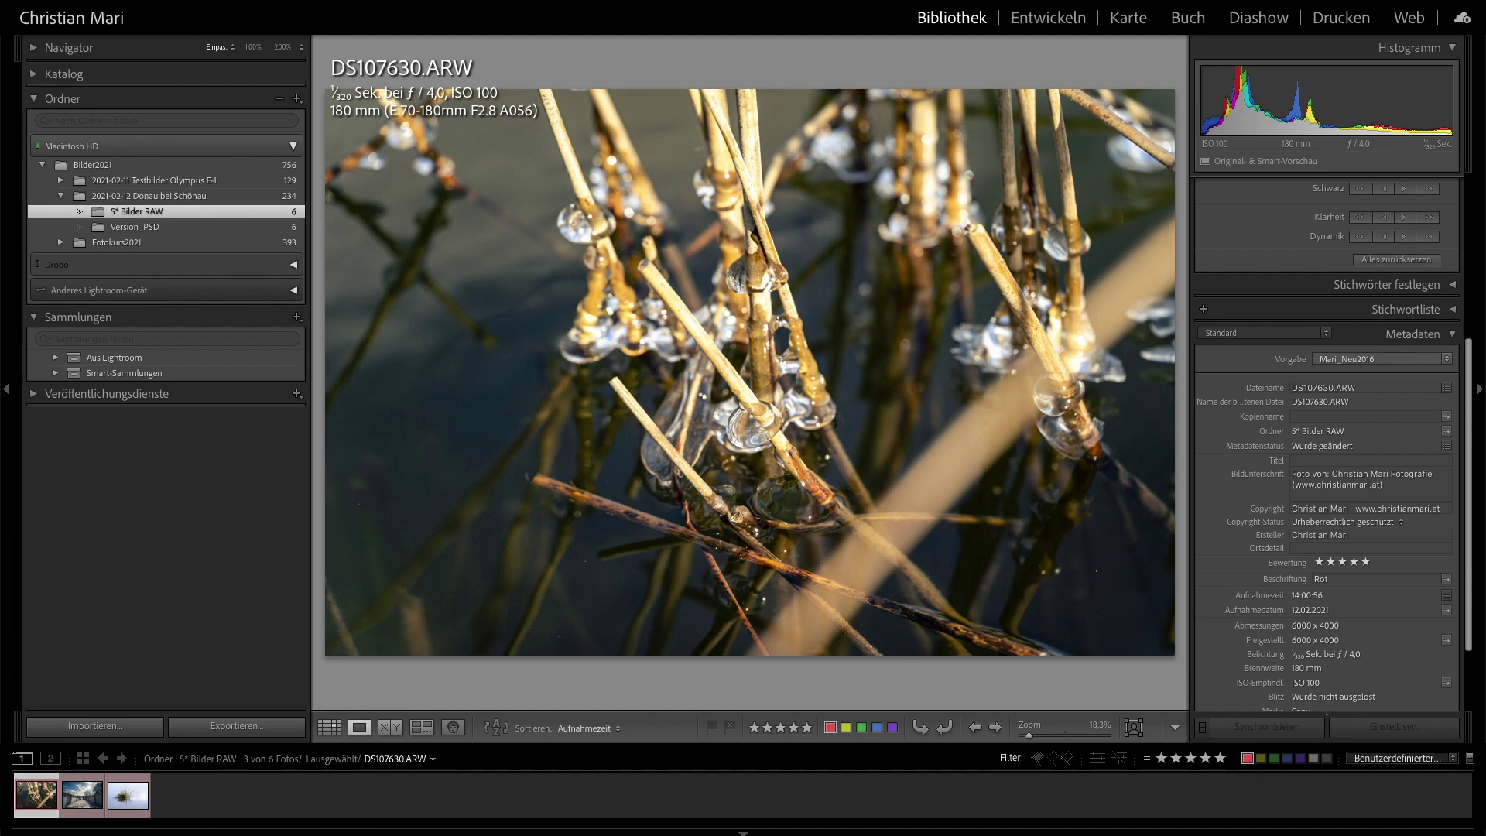
{"action": "key", "text": "f"}
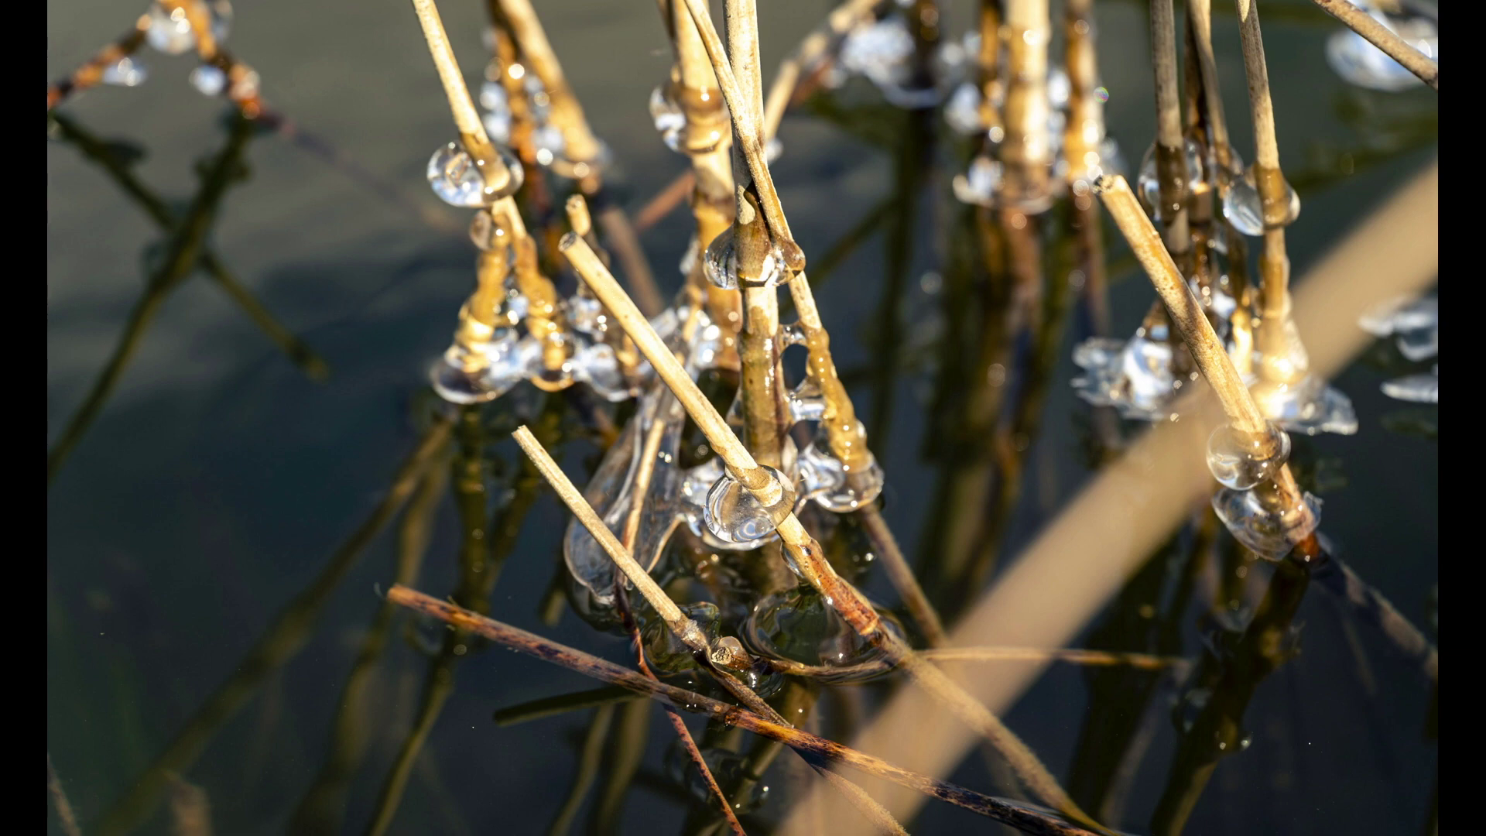
{"action": "key", "text": "f"}
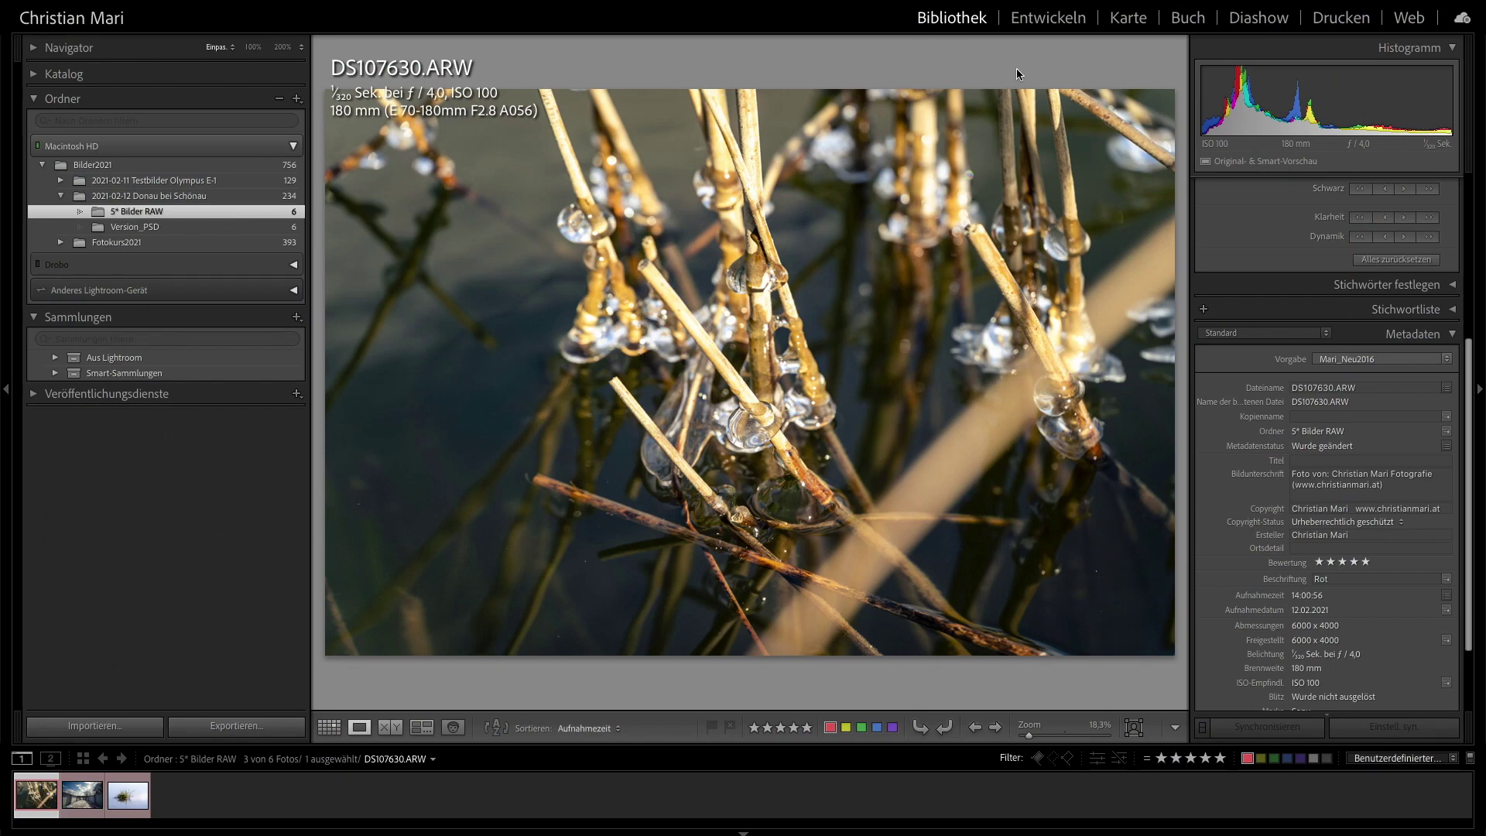
{"action": "left_click", "coordinate": [1045, 22]}
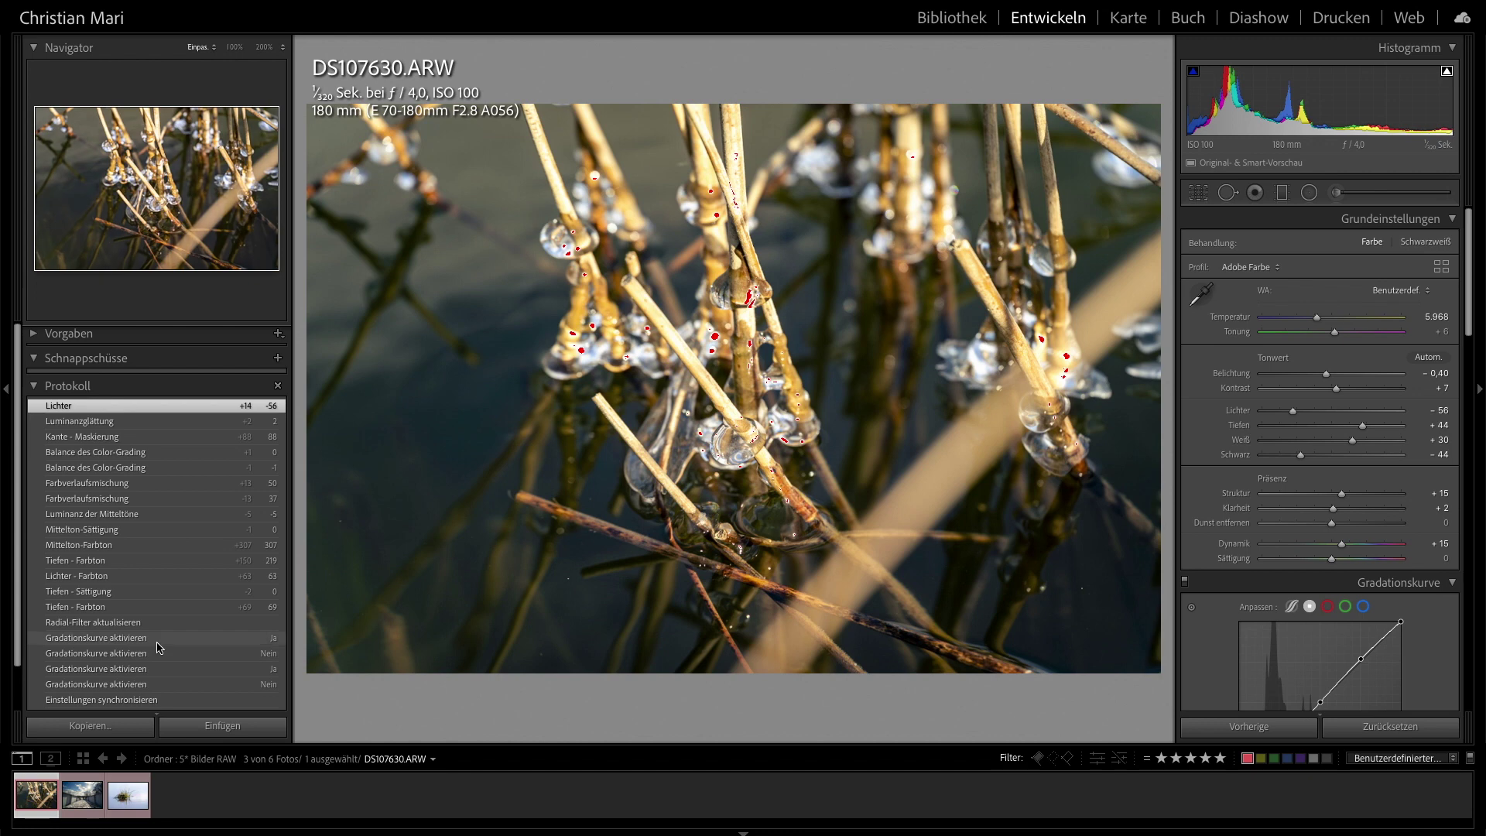
- Pull the reed photo's highlights down to -60 in the Basic panel
{"action": "scroll", "coordinate": [158, 647], "scroll_direction": "down", "scroll_amount": 1}
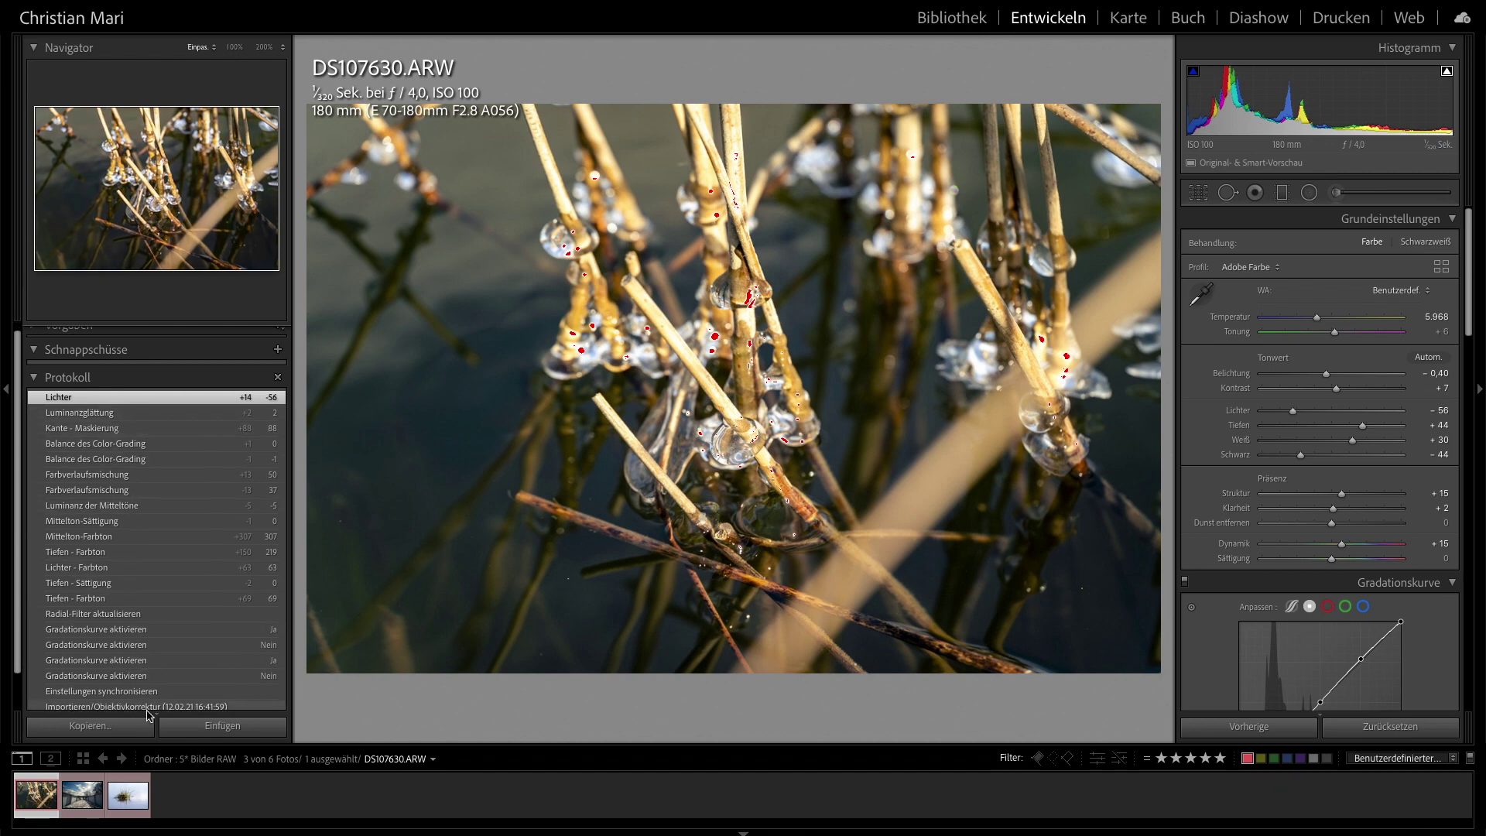
{"action": "scroll", "coordinate": [162, 498], "scroll_direction": "down", "scroll_amount": 1}
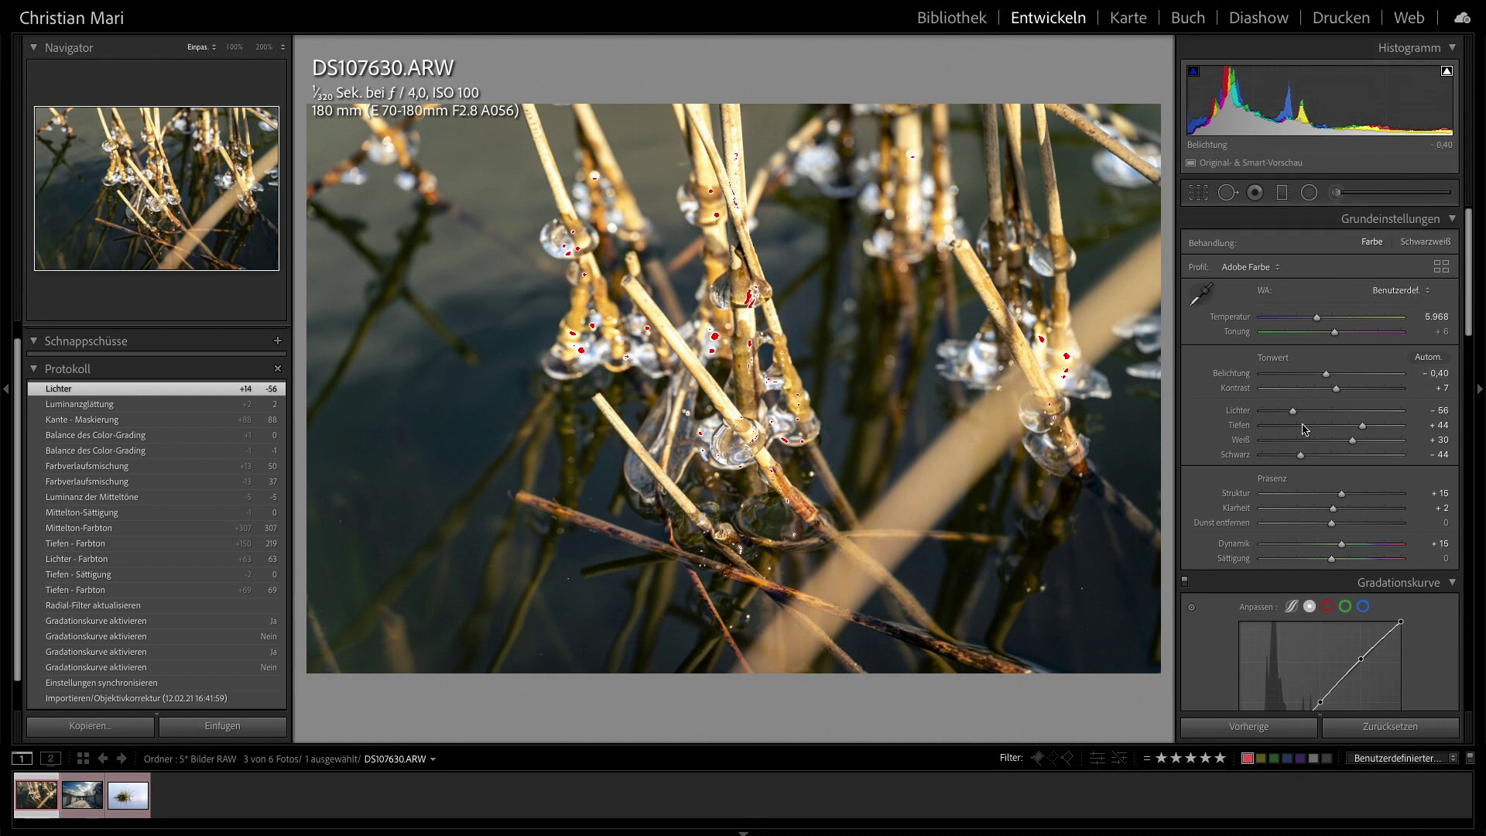
{"action": "mouse_move", "coordinate": [1475, 318]}
{"action": "left_mouse_down"}
{"action": "mouse_move", "coordinate": [1475, 445]}
{"action": "mouse_move", "coordinate": [1475, 304]}
{"action": "left_mouse_up"}
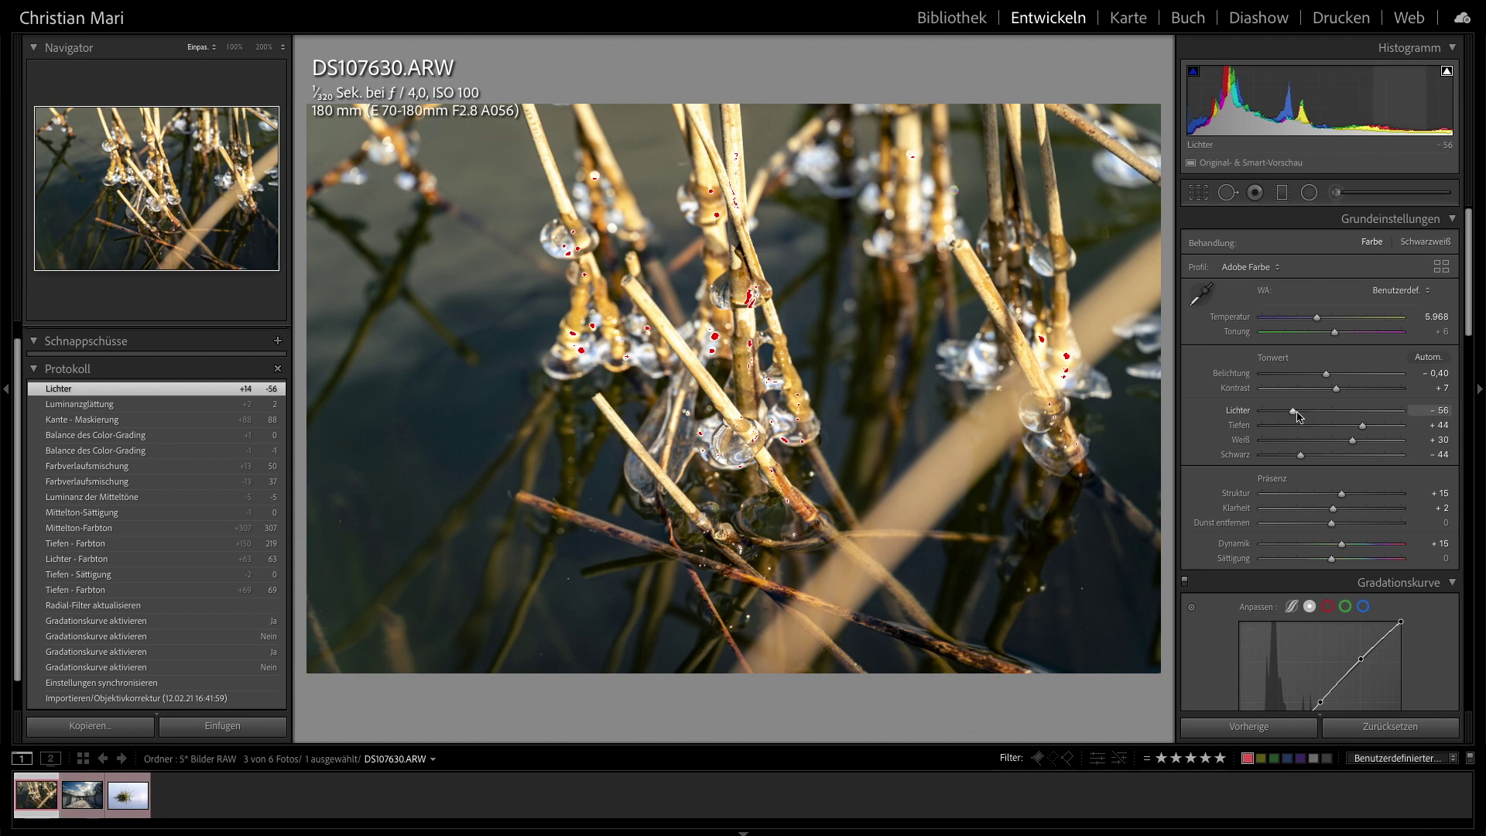
{"action": "left_click_drag", "start_coordinate": [1293, 411], "coordinate": [1309, 411]}
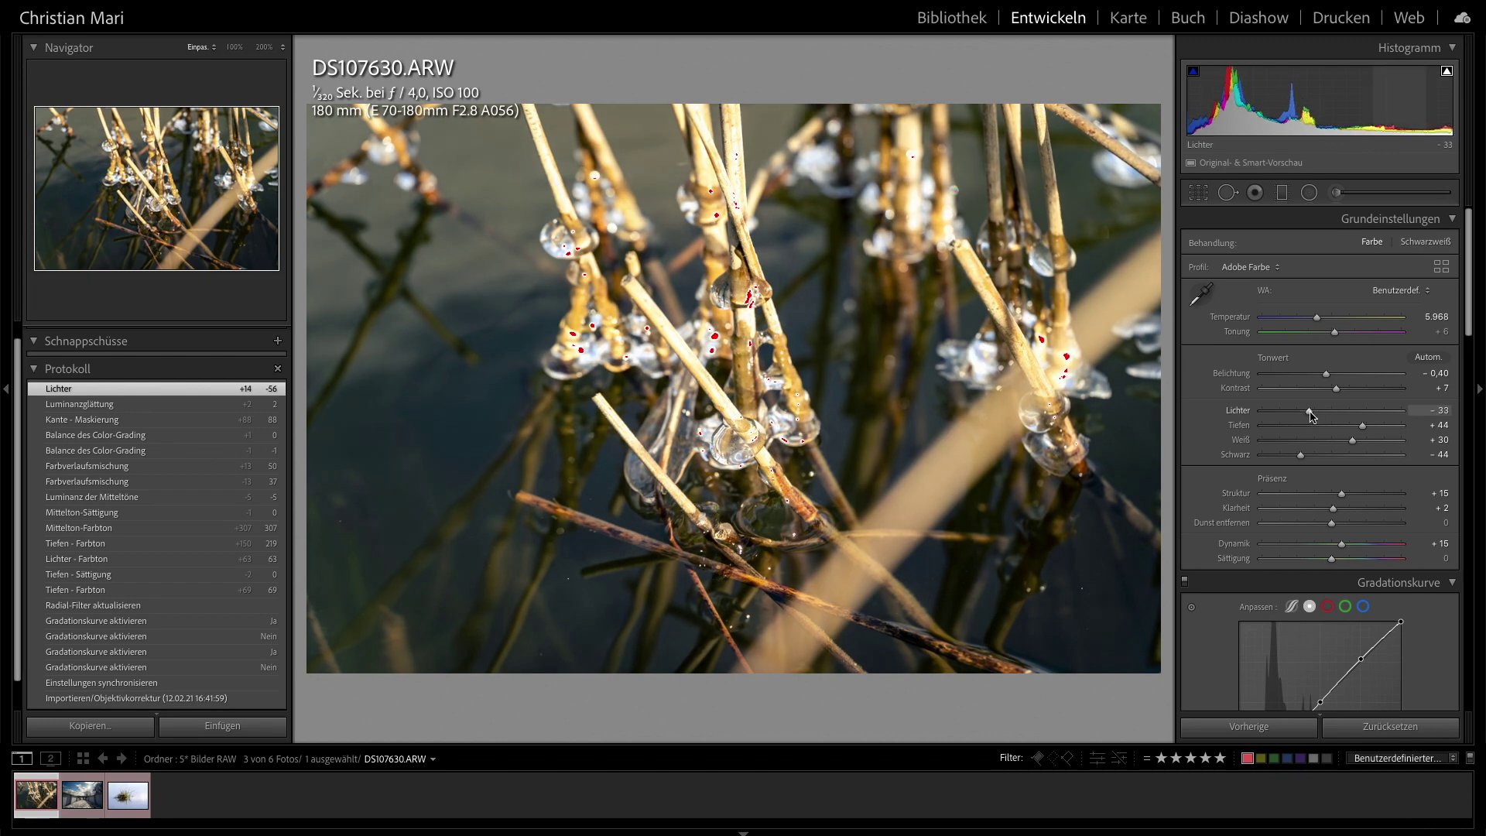
{"action": "mouse_move", "coordinate": [1309, 411]}
{"action": "left_mouse_down"}
{"action": "mouse_move", "coordinate": [1274, 418]}
{"action": "mouse_move", "coordinate": [1290, 412]}
{"action": "left_mouse_up"}
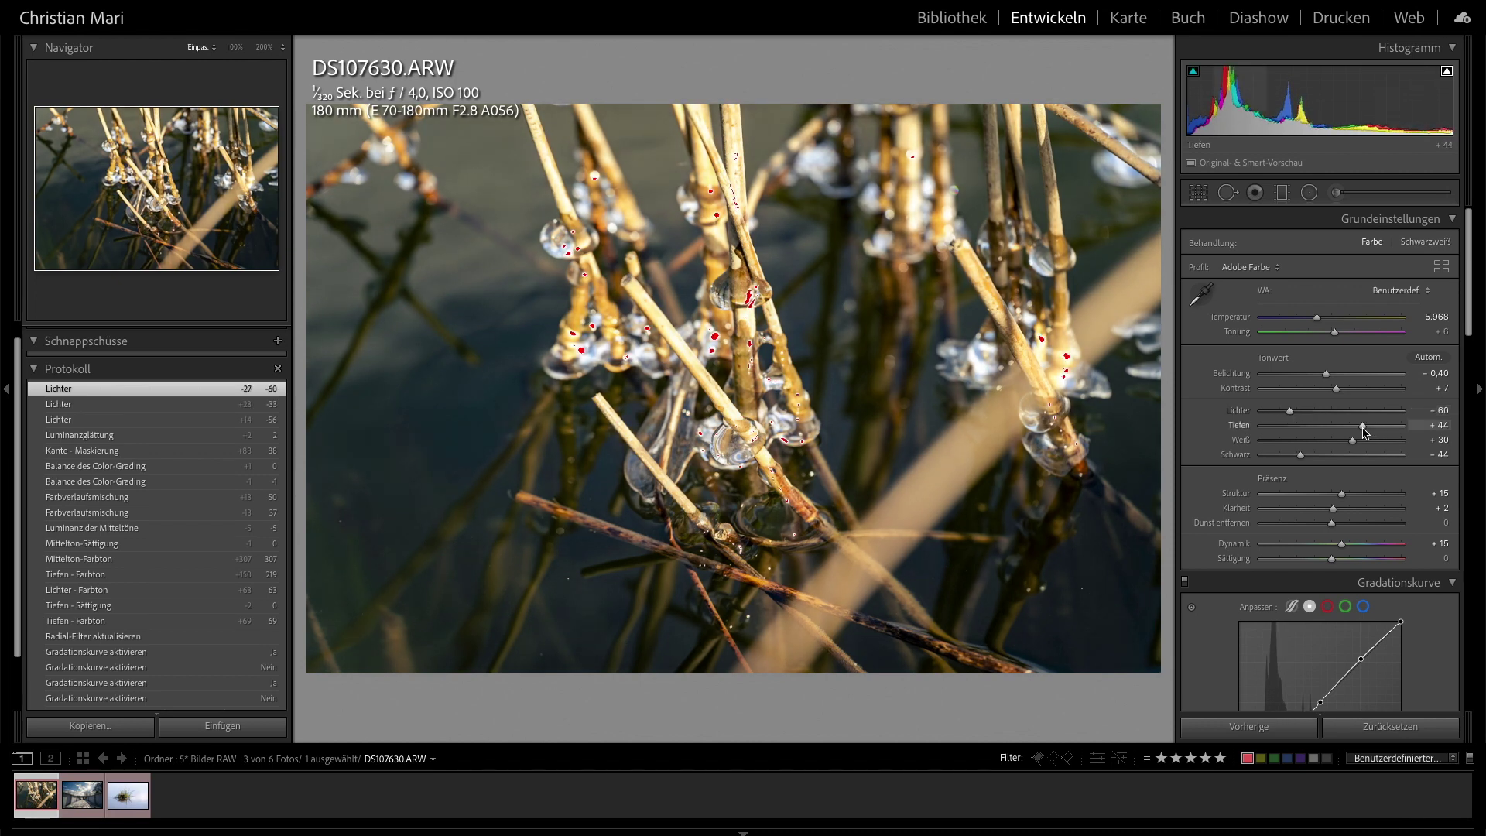
- Set shadows to +39, blacks to -57 and texture to +12
{"action": "left_click_drag", "start_coordinate": [1363, 433], "coordinate": [1234, 435]}
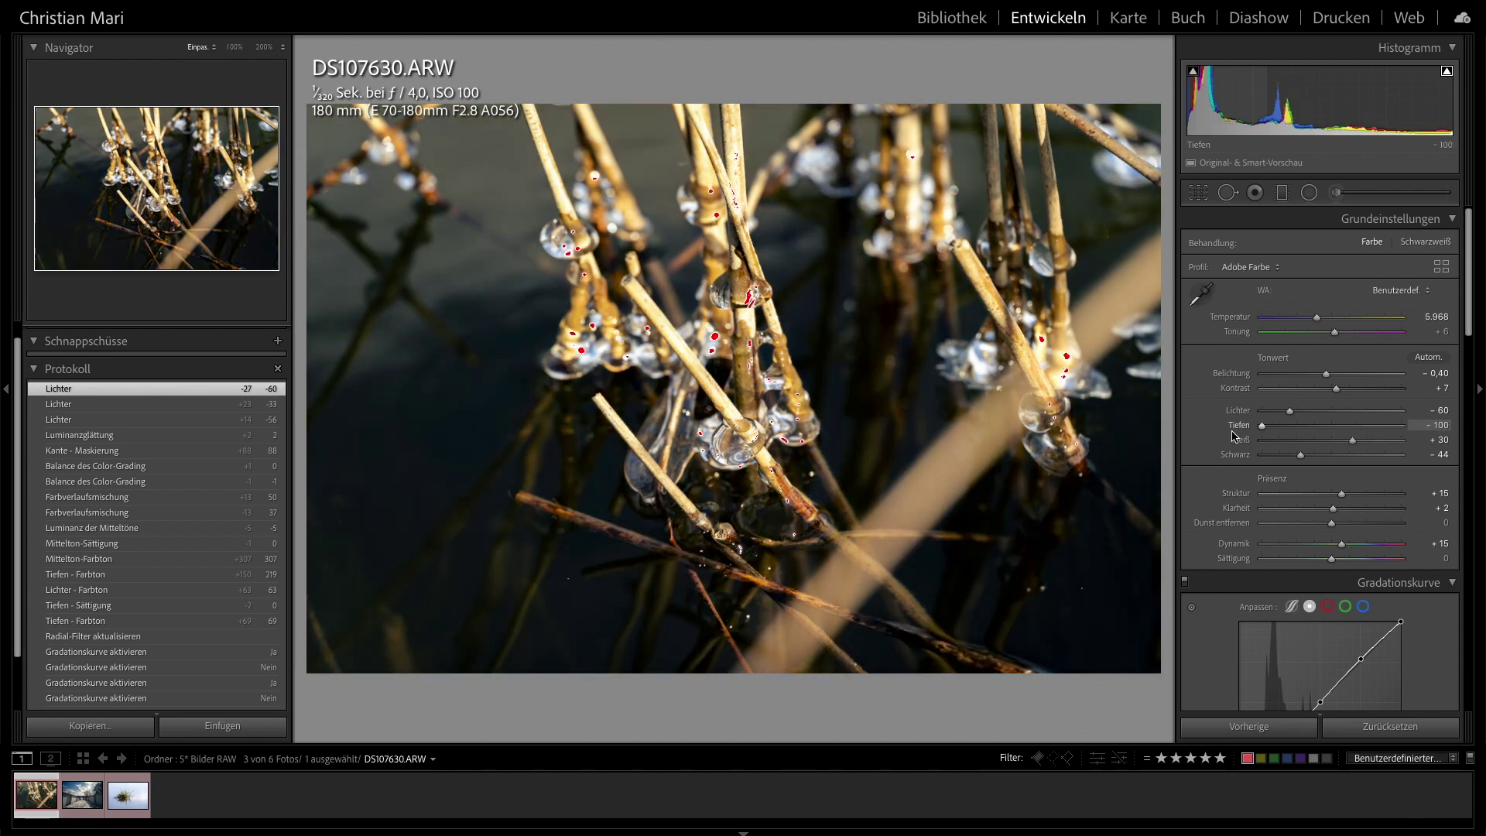
{"action": "left_click_drag", "start_coordinate": [1234, 436], "coordinate": [1357, 433]}
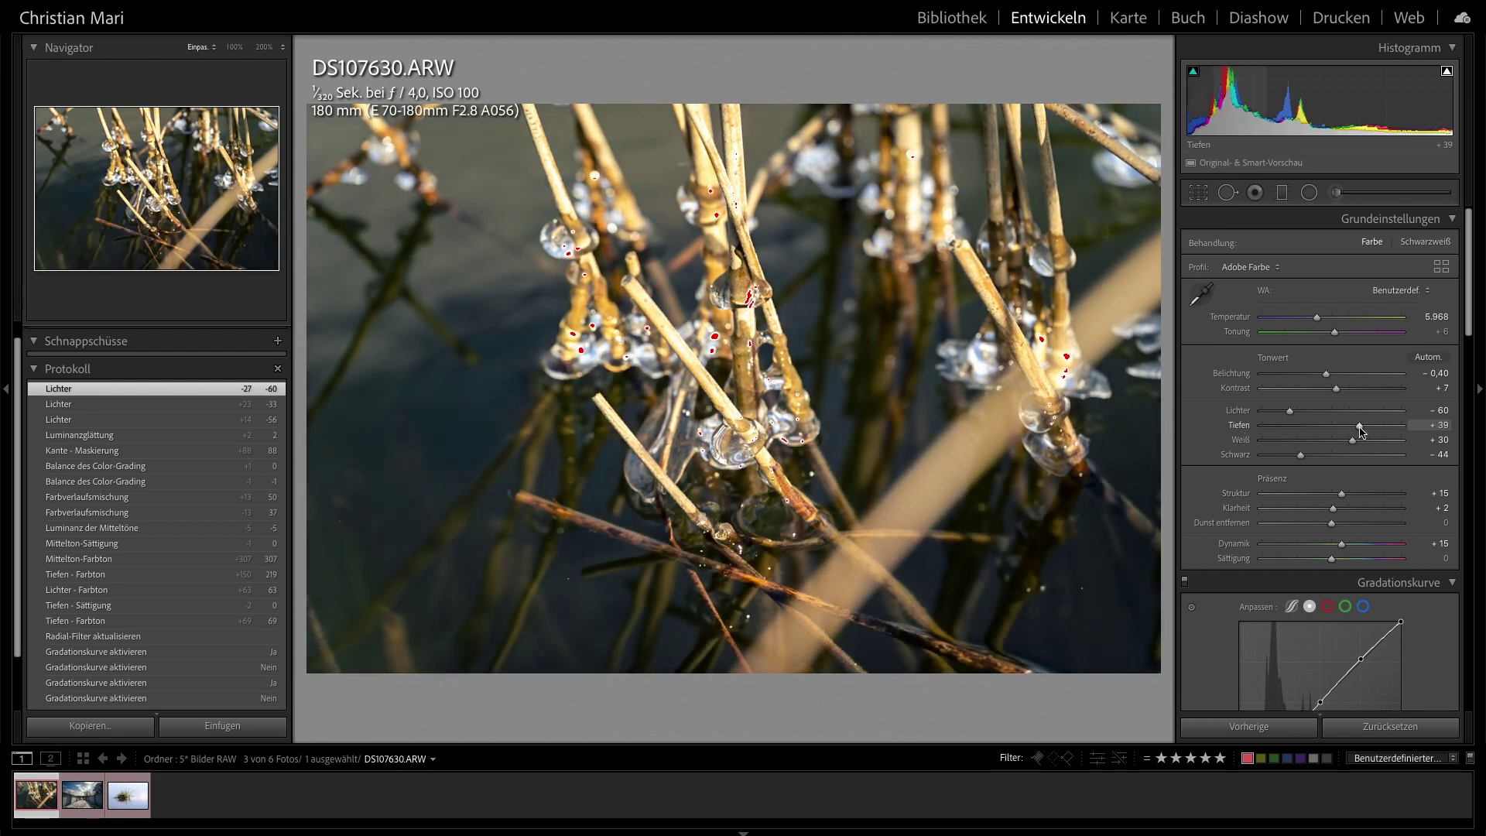
{"action": "left_click_drag", "start_coordinate": [1358, 431], "coordinate": [1361, 432]}
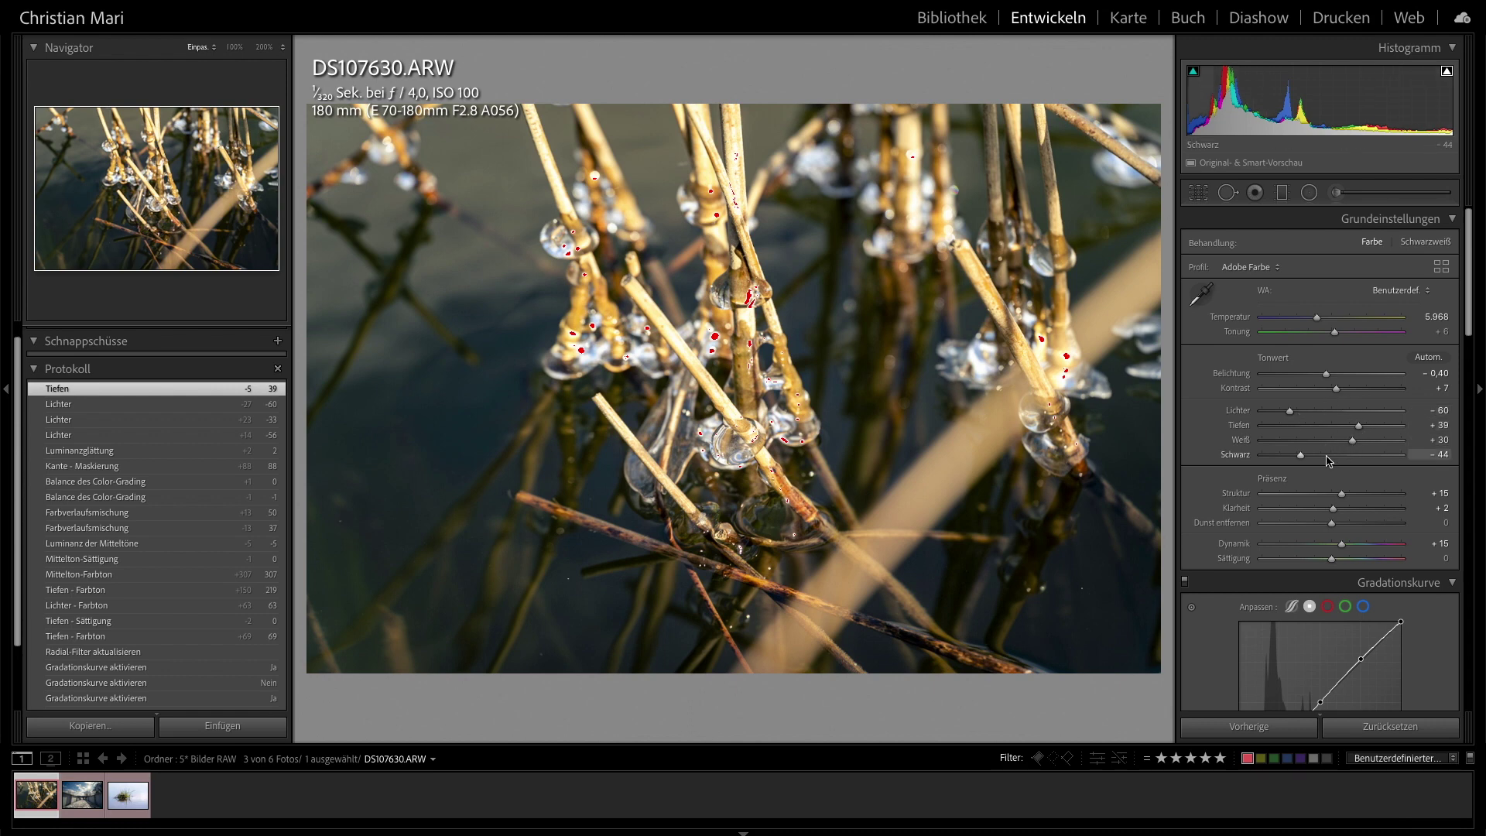
{"action": "left_click_drag", "start_coordinate": [1303, 461], "coordinate": [1292, 462]}
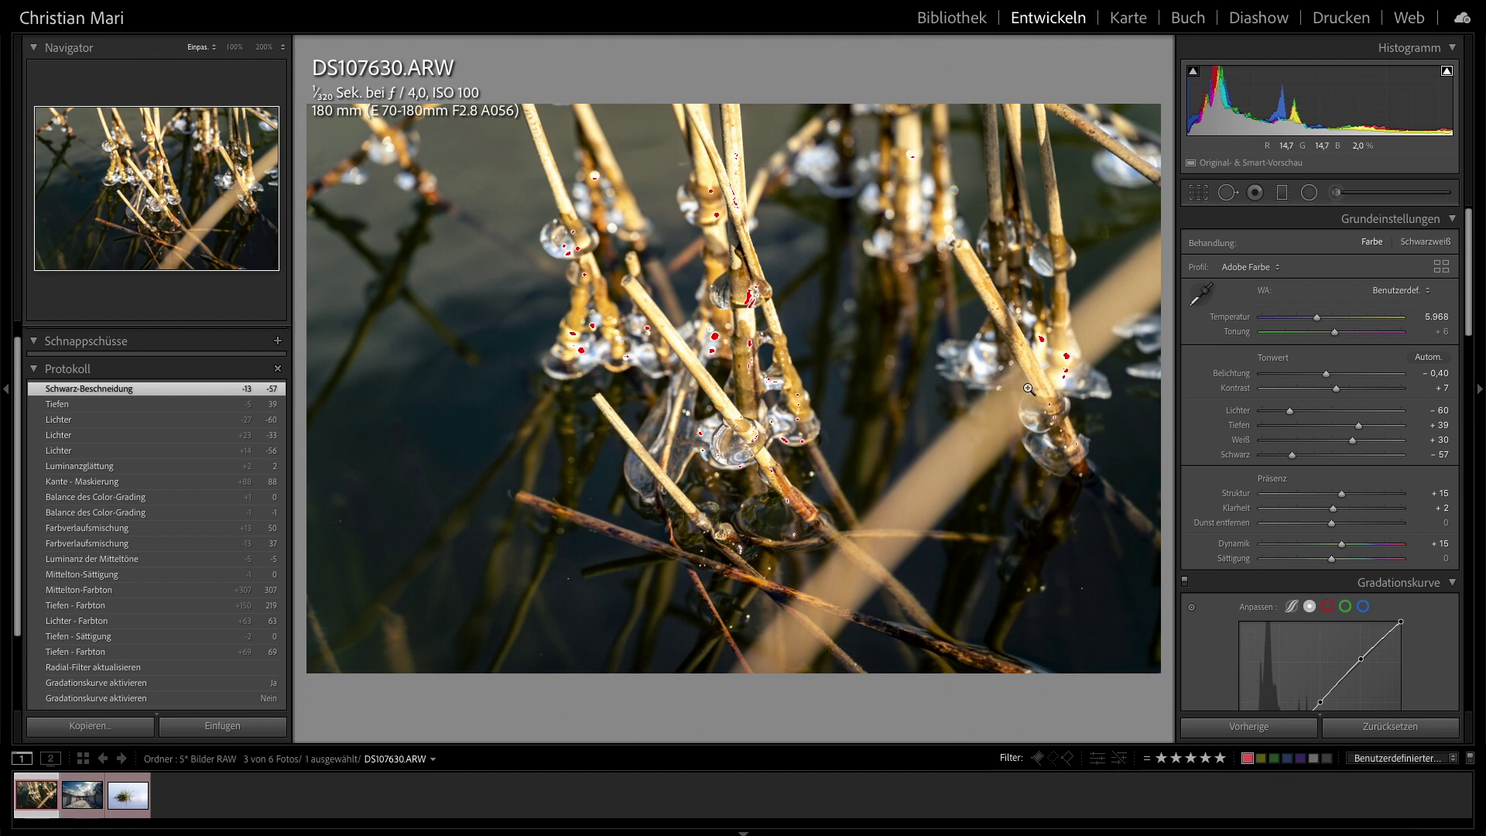
{"action": "left_click_drag", "start_coordinate": [1342, 494], "coordinate": [1341, 500]}
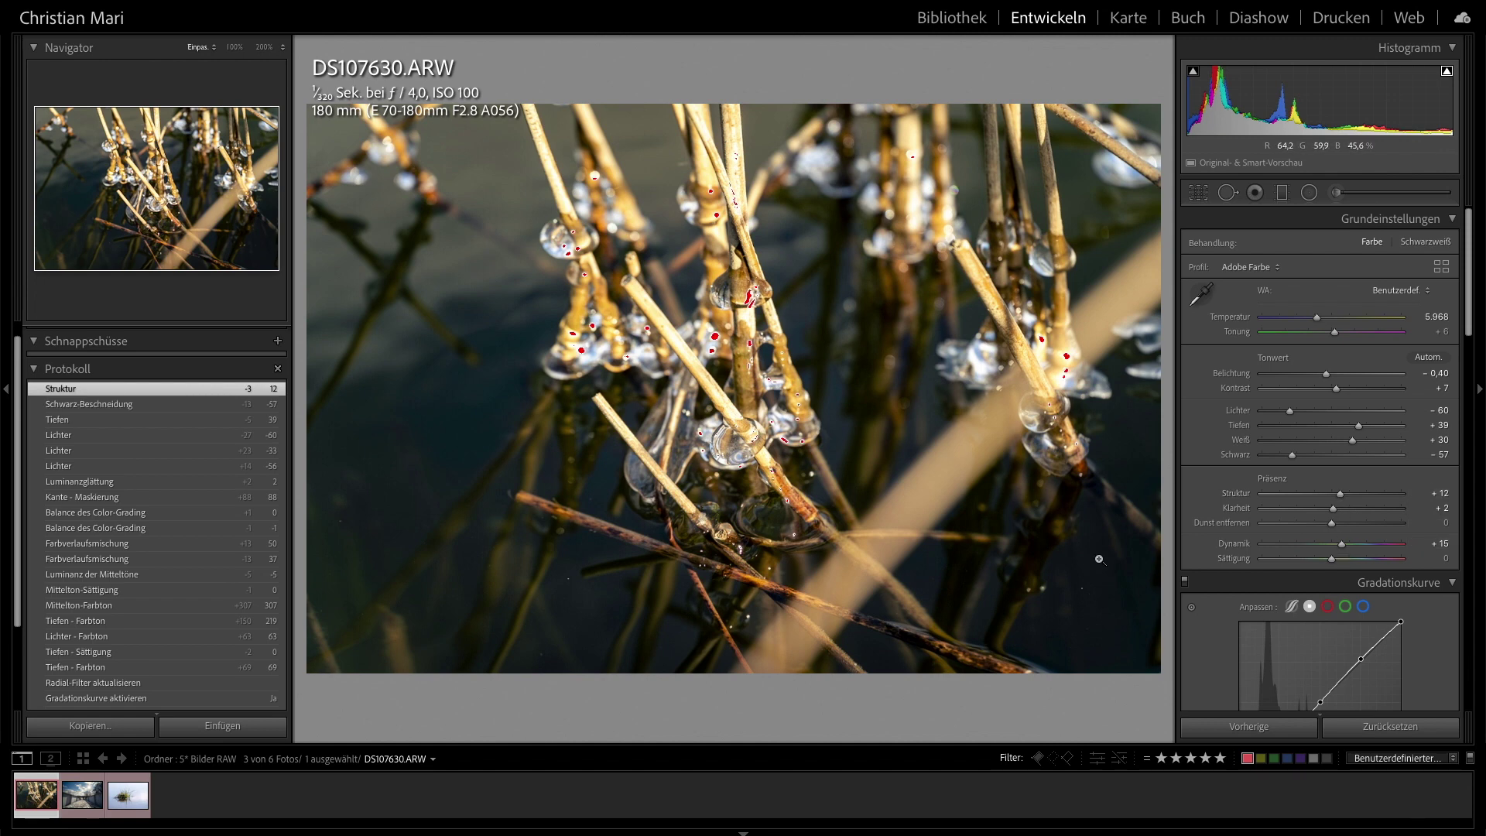
- Scroll the Develop panel past the Tone Curve down to the HSL/Color section
{"action": "scroll", "coordinate": [1347, 566], "scroll_direction": "down", "scroll_amount": 4}
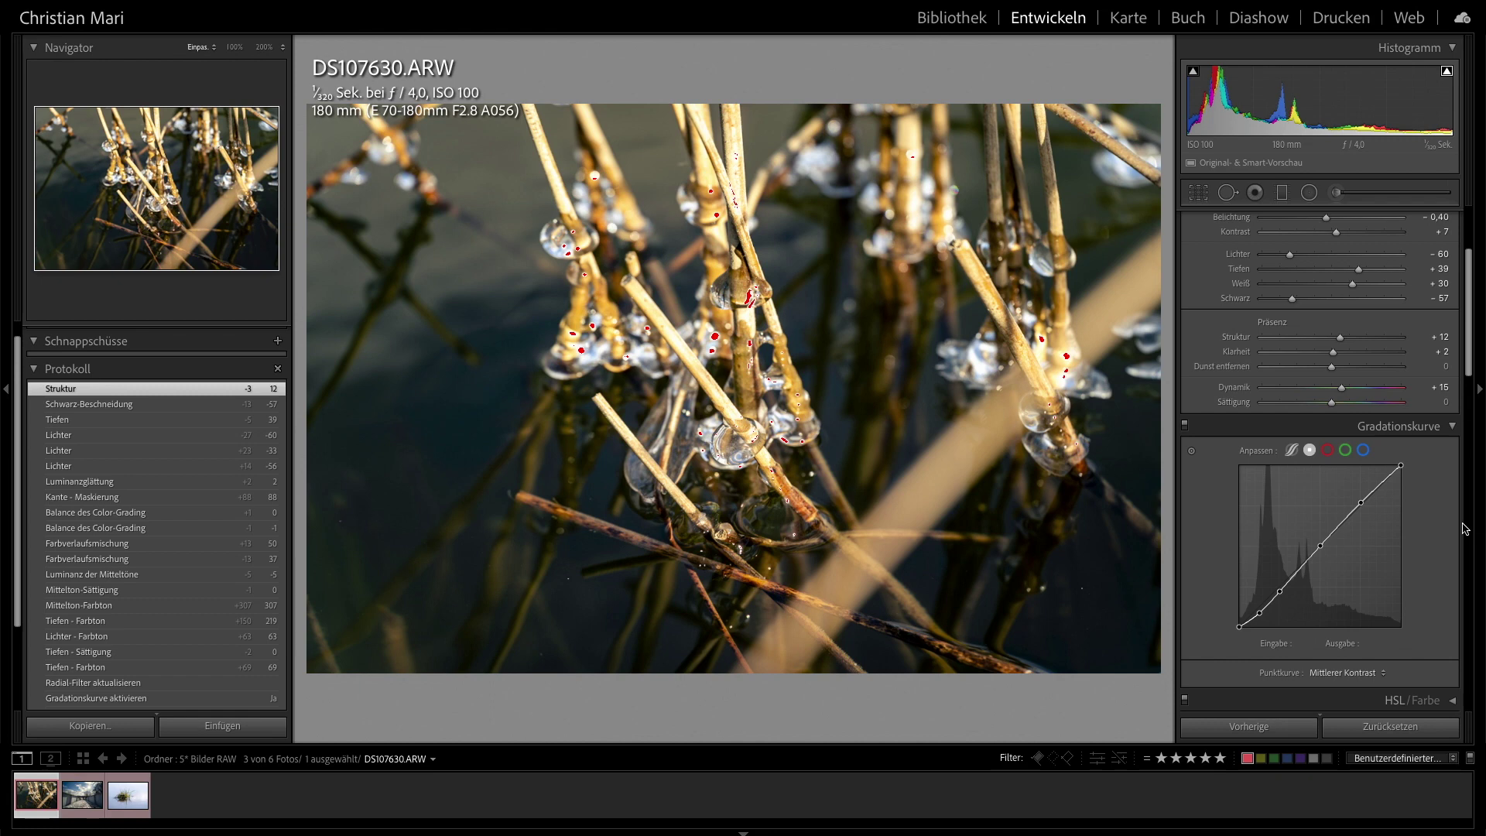
{"action": "scroll", "coordinate": [1462, 496], "scroll_direction": "down", "scroll_amount": 2}
{"action": "scroll", "coordinate": [1458, 457], "scroll_direction": "down", "scroll_amount": 2}
{"action": "scroll", "coordinate": [1454, 410], "scroll_direction": "down", "scroll_amount": 2}
{"action": "scroll", "coordinate": [1449, 364], "scroll_direction": "down", "scroll_amount": 2}
{"action": "scroll", "coordinate": [1448, 357], "scroll_direction": "down", "scroll_amount": 2}
{"action": "scroll", "coordinate": [1449, 345], "scroll_direction": "down", "scroll_amount": 2}
{"action": "scroll", "coordinate": [1451, 333], "scroll_direction": "down", "scroll_amount": 1}
- Review the HSL Saturation and Hue adjustments, then collapse HSL to reach Color Grading
{"action": "left_click", "coordinate": [1454, 324]}
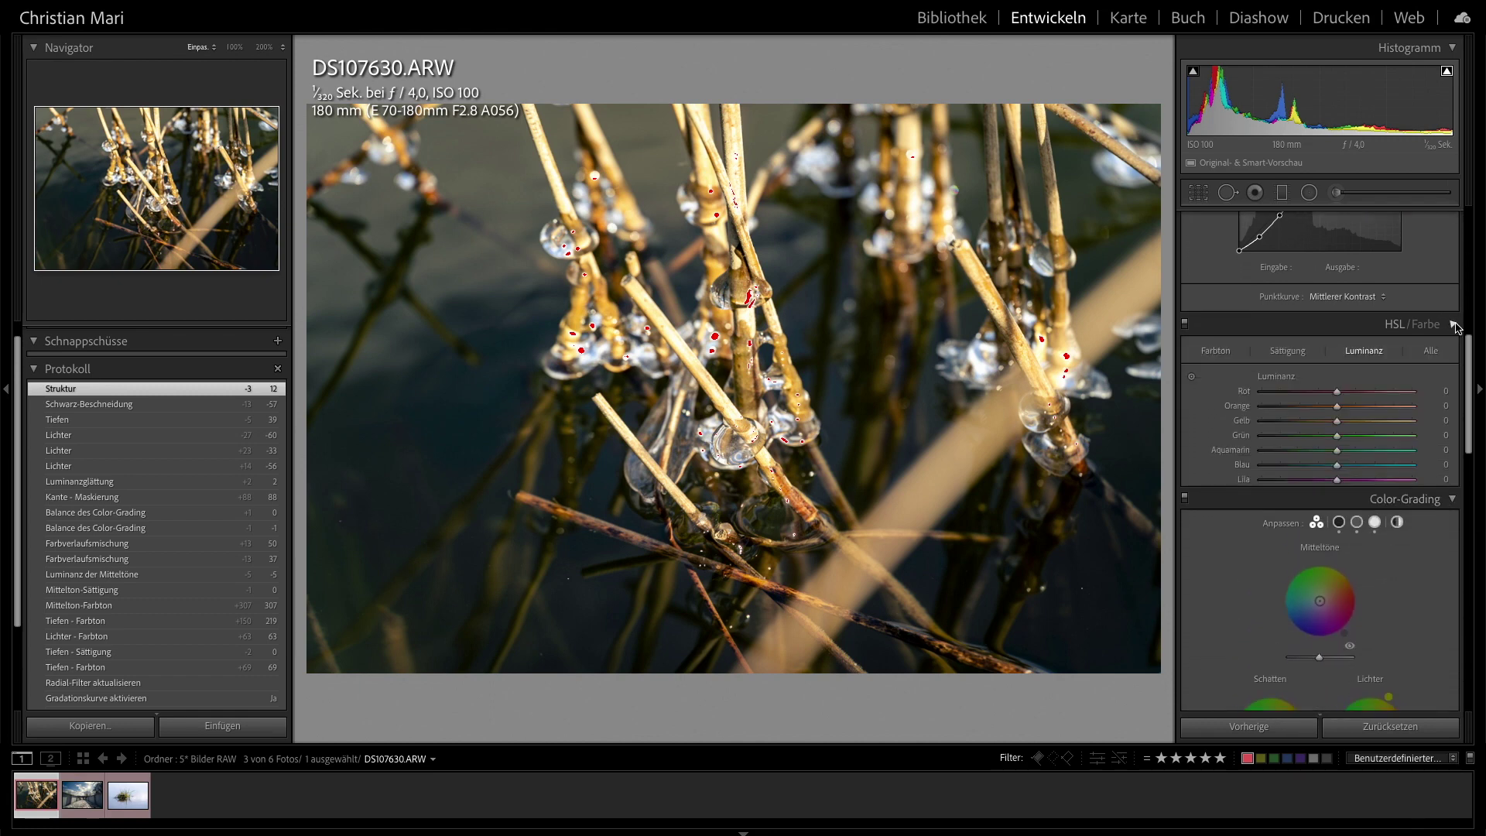
{"action": "left_click", "coordinate": [1287, 353]}
{"action": "left_click", "coordinate": [1227, 355]}
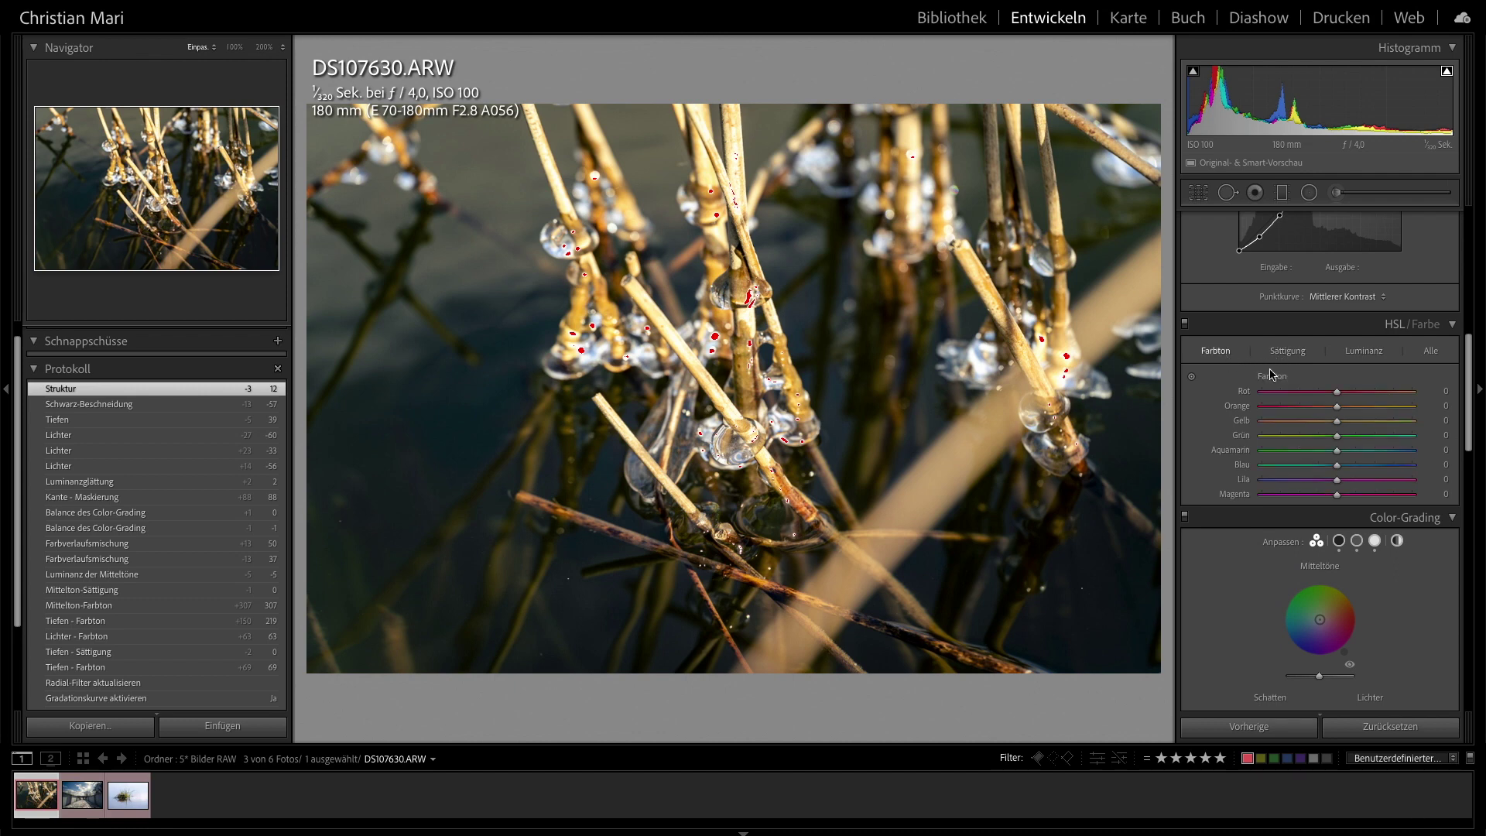
{"action": "left_click", "coordinate": [1452, 324]}
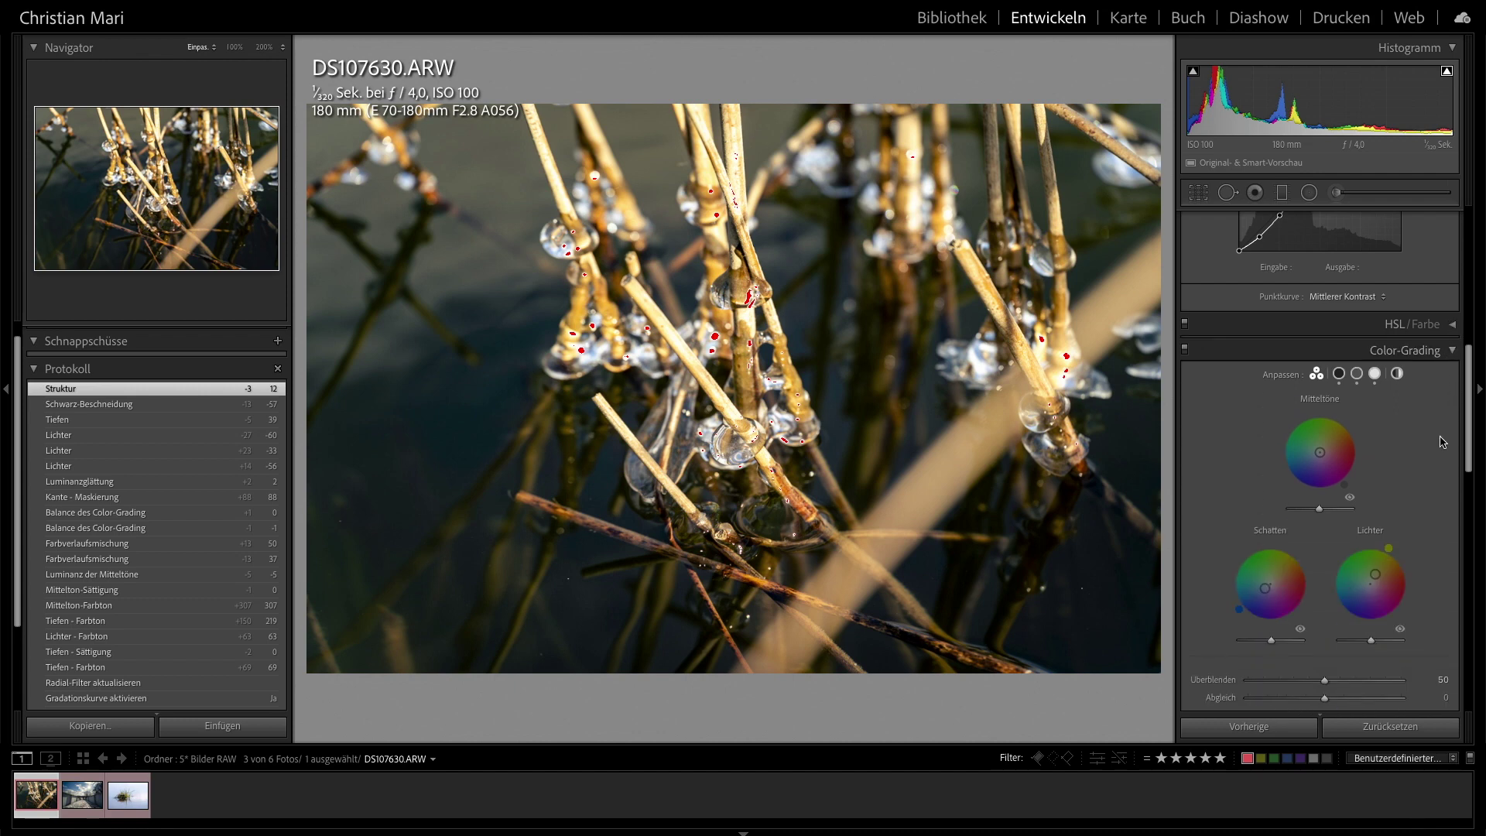
{"action": "scroll", "coordinate": [1441, 442], "scroll_direction": "down", "scroll_amount": 2}
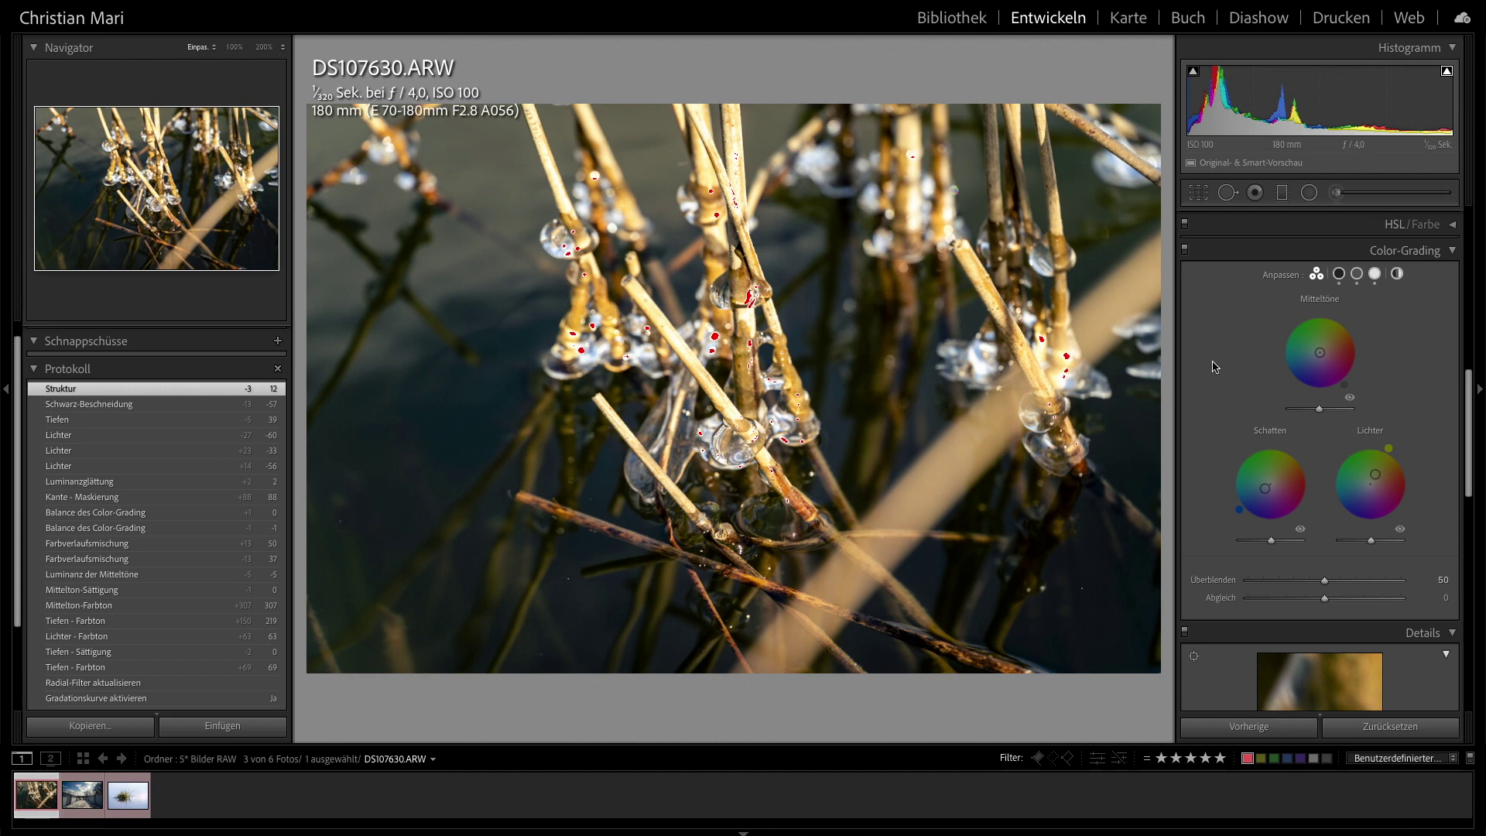
- Compare colour grading off and on twice, leave it enabled, and collapse it to reveal Detail
{"action": "left_click", "coordinate": [1184, 251]}
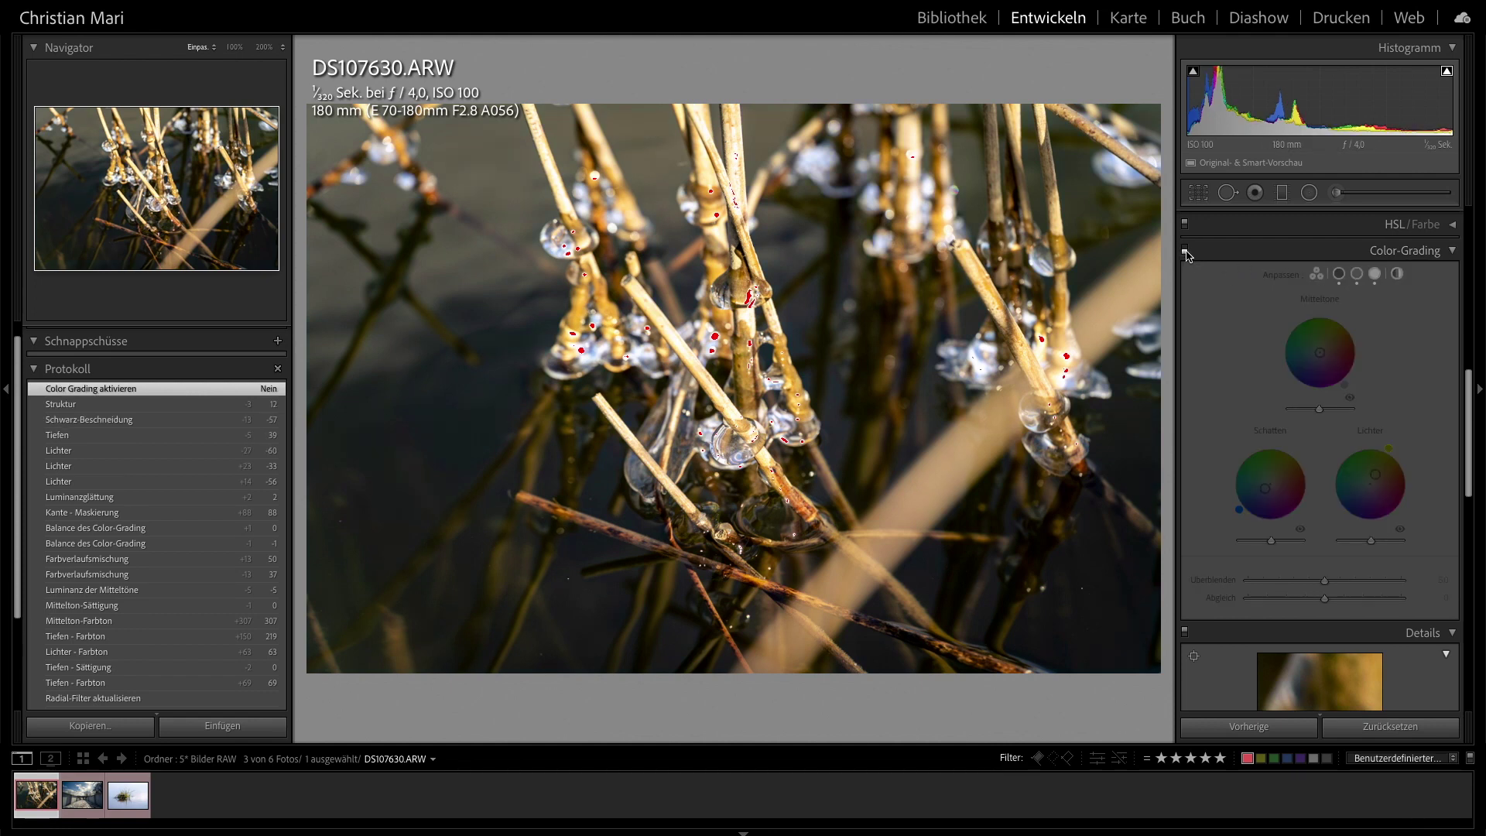
{"action": "left_click", "coordinate": [1184, 251]}
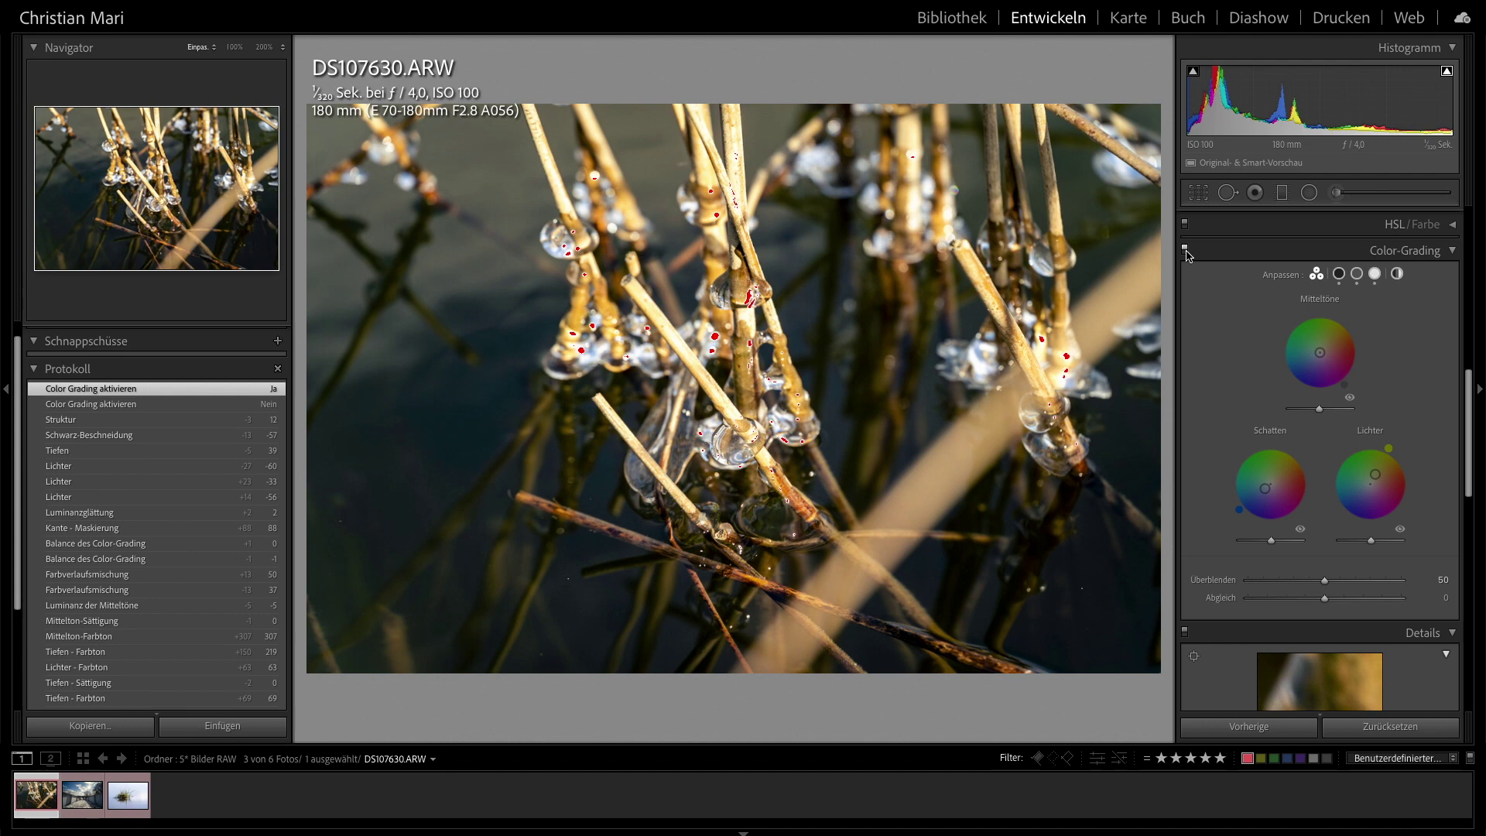
{"action": "left_click", "coordinate": [1185, 250]}
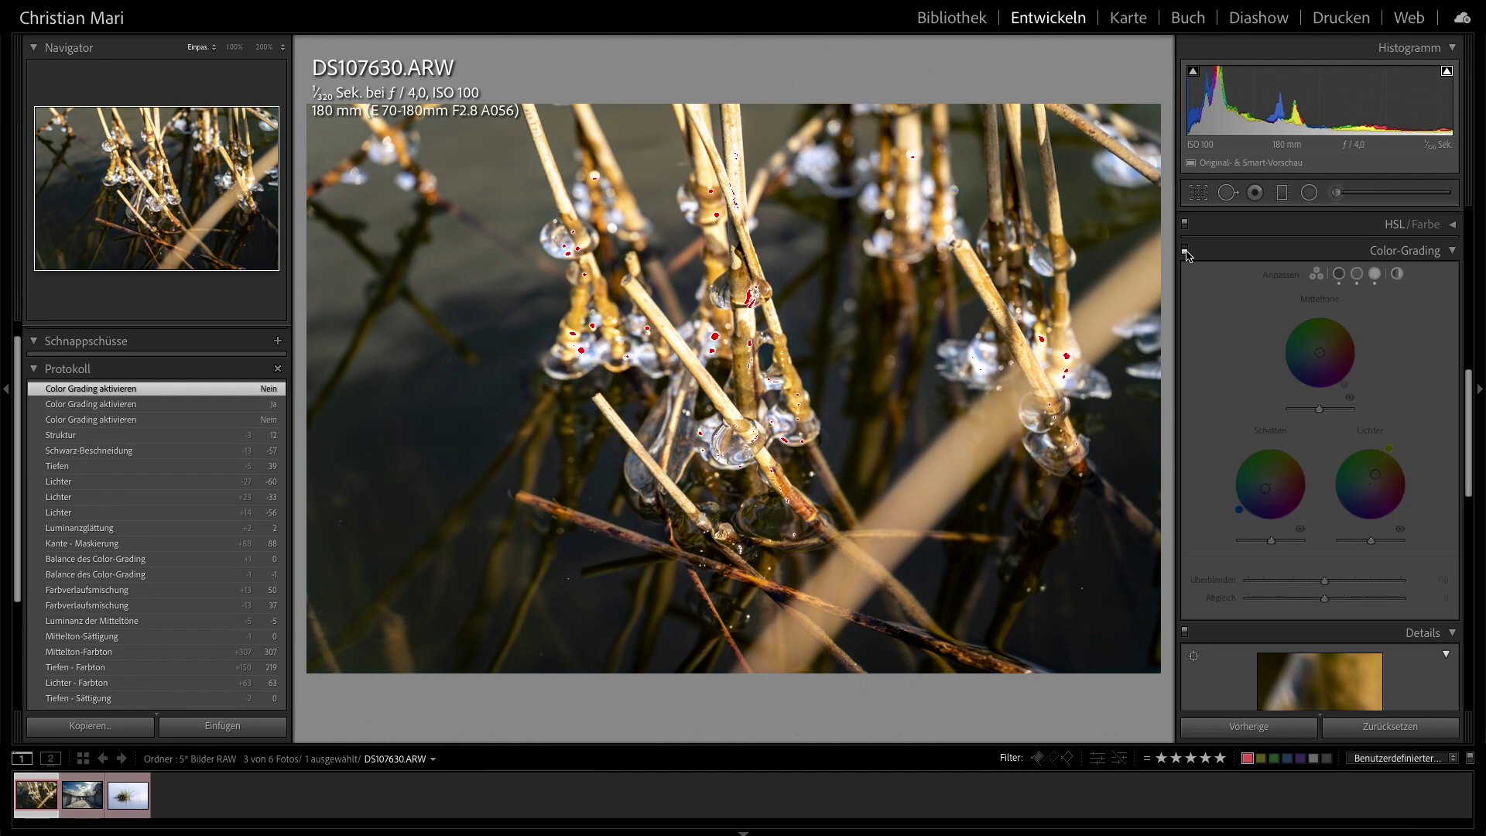
{"action": "left_click", "coordinate": [1185, 250]}
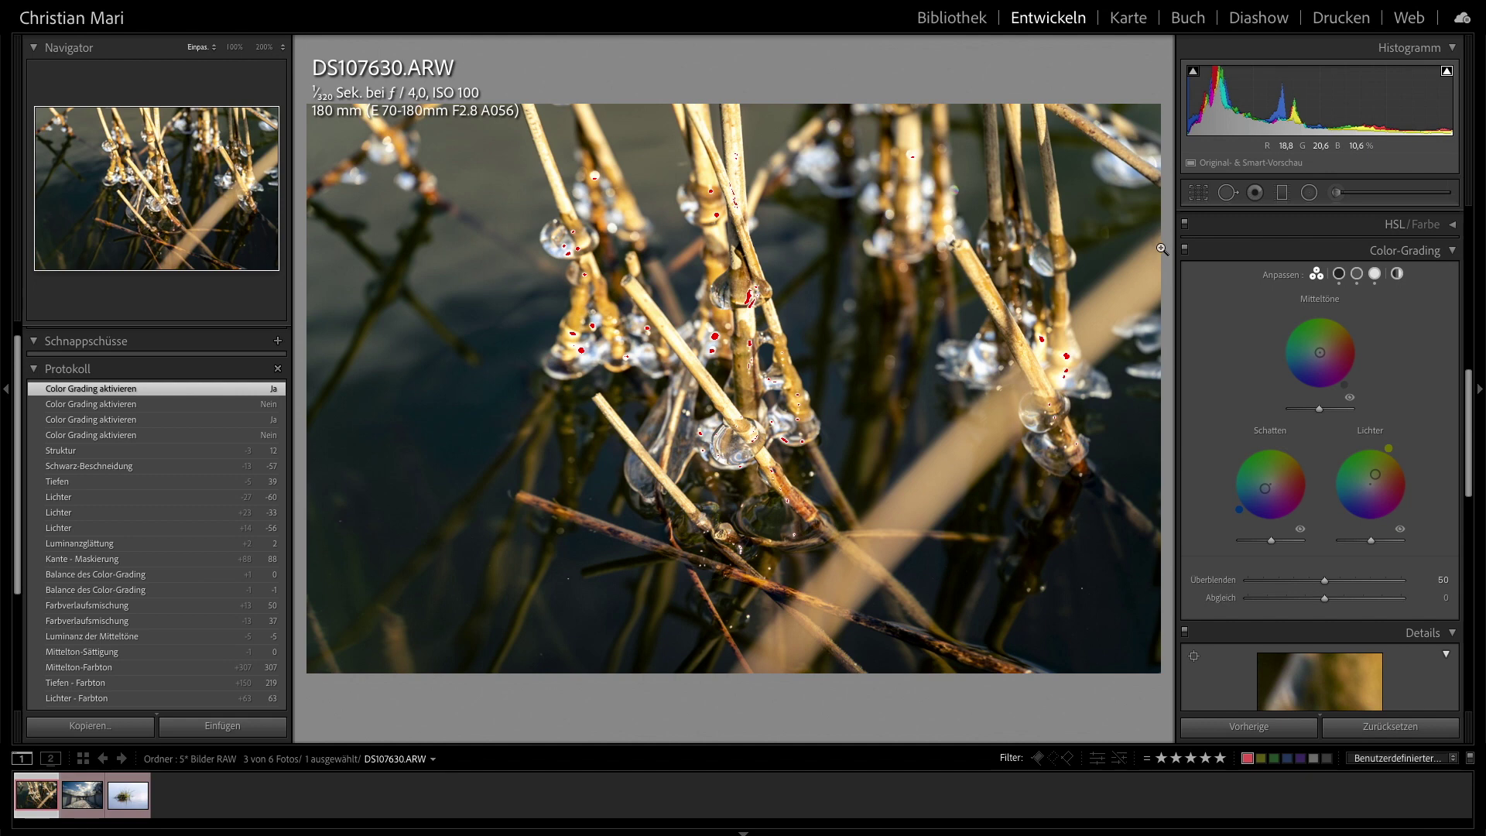
{"action": "left_click", "coordinate": [1453, 253]}
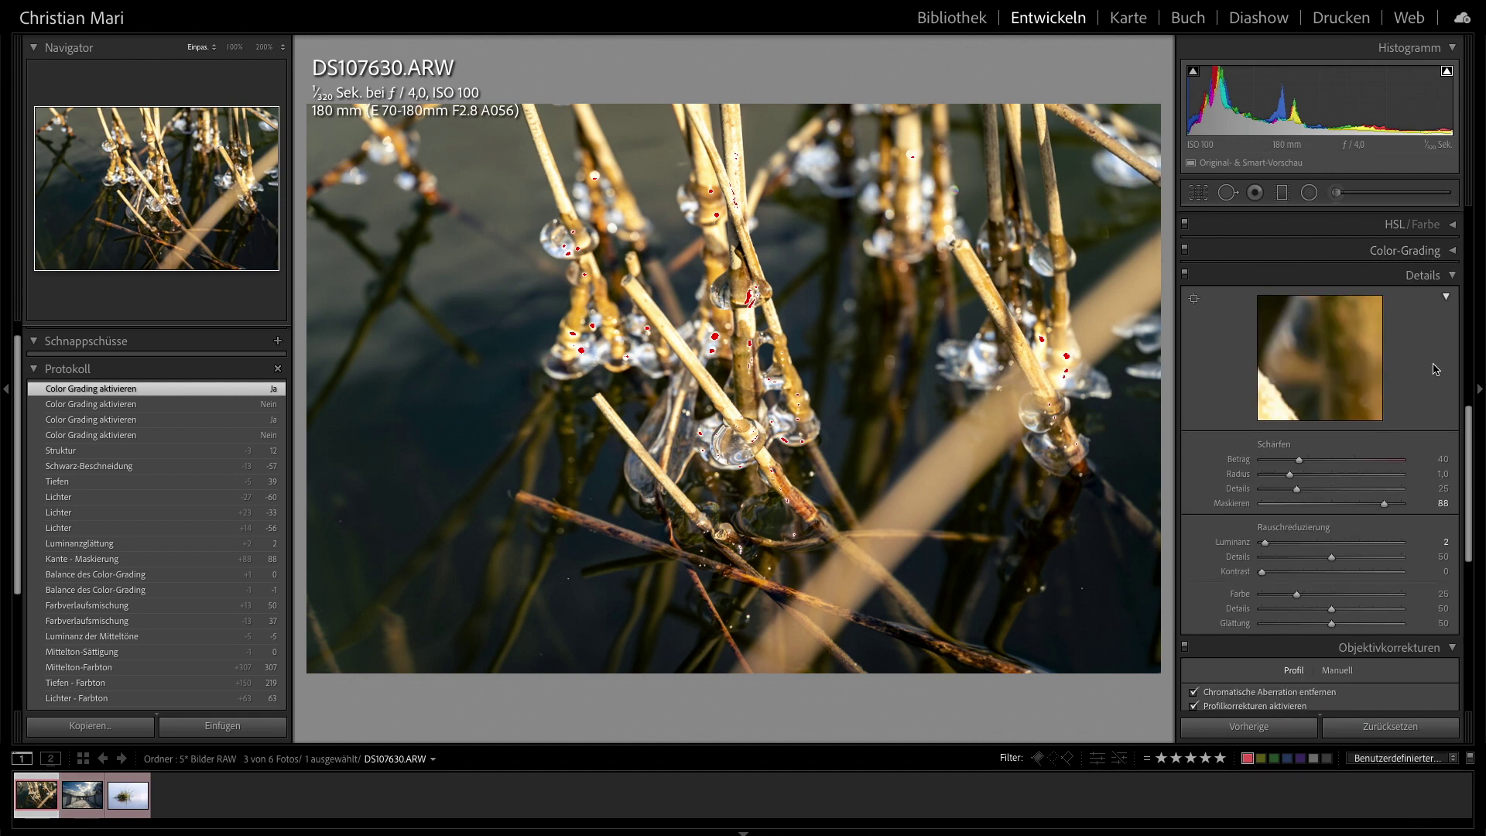
{"action": "left_click", "coordinate": [1195, 298]}
- Set sharpening Masking to 81 while previewing the icy drops
{"action": "left_click", "coordinate": [753, 446]}
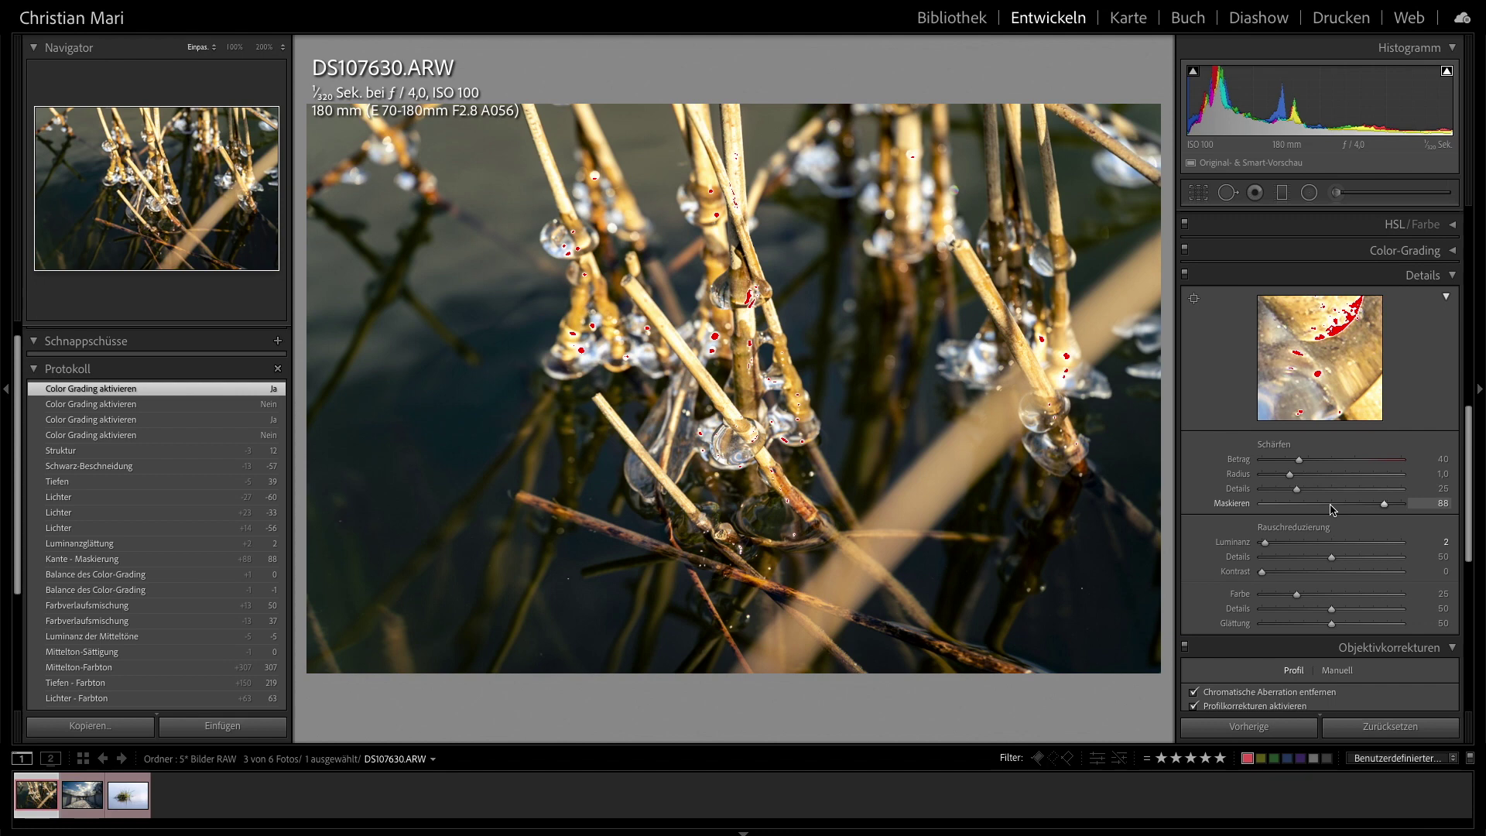
{"action": "mouse_move", "coordinate": [1385, 507]}
{"action": "left_mouse_down"}
{"action": "mouse_move", "coordinate": [1350, 509]}
{"action": "mouse_move", "coordinate": [1375, 508]}
{"action": "left_mouse_up"}
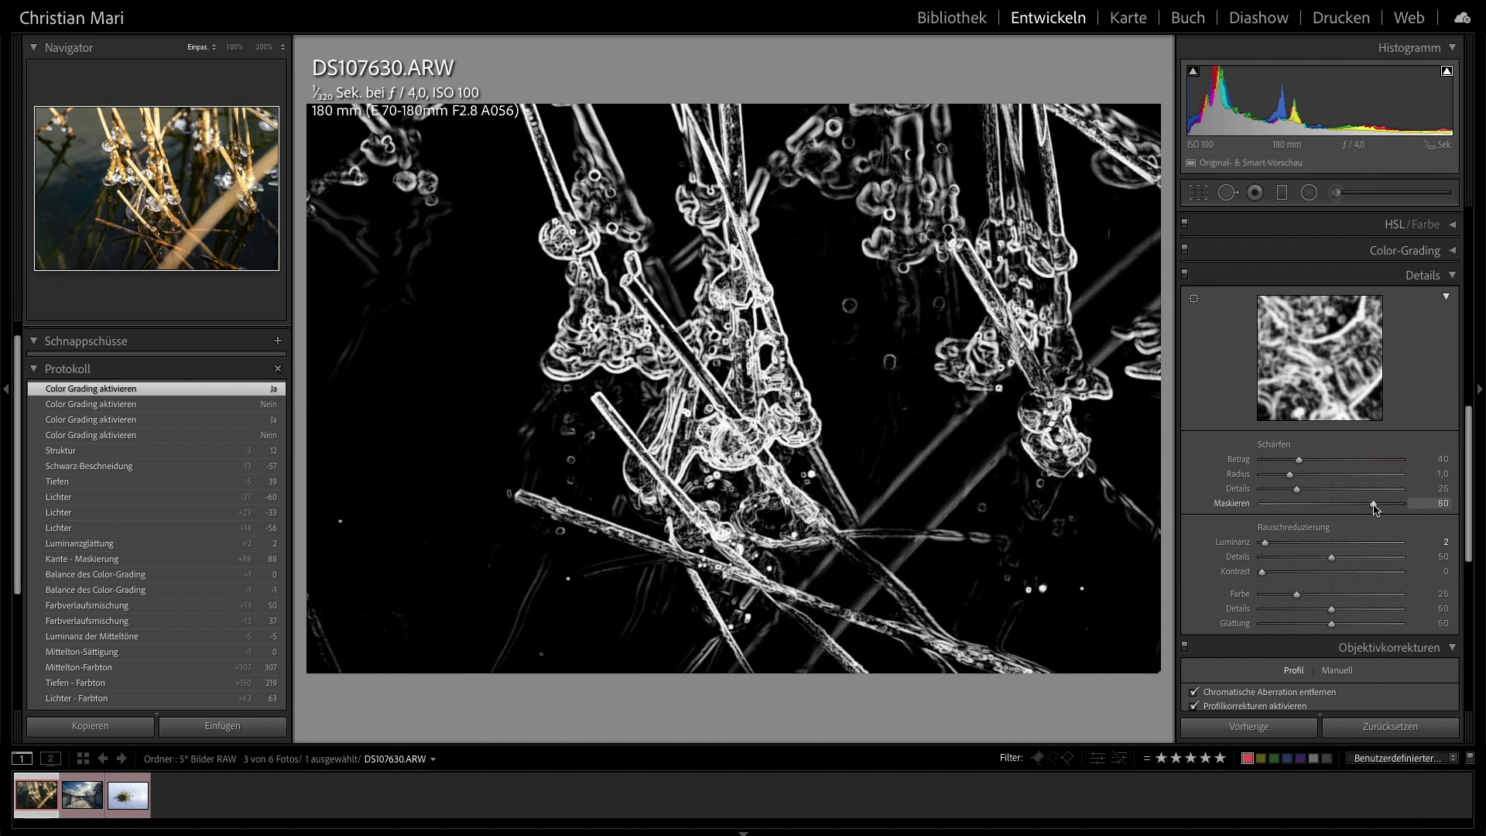
{"action": "mouse_move", "coordinate": [1374, 509]}
{"action": "left_mouse_down"}
{"action": "mouse_move", "coordinate": [1264, 511]}
{"action": "mouse_move", "coordinate": [1365, 505]}
{"action": "left_mouse_up"}
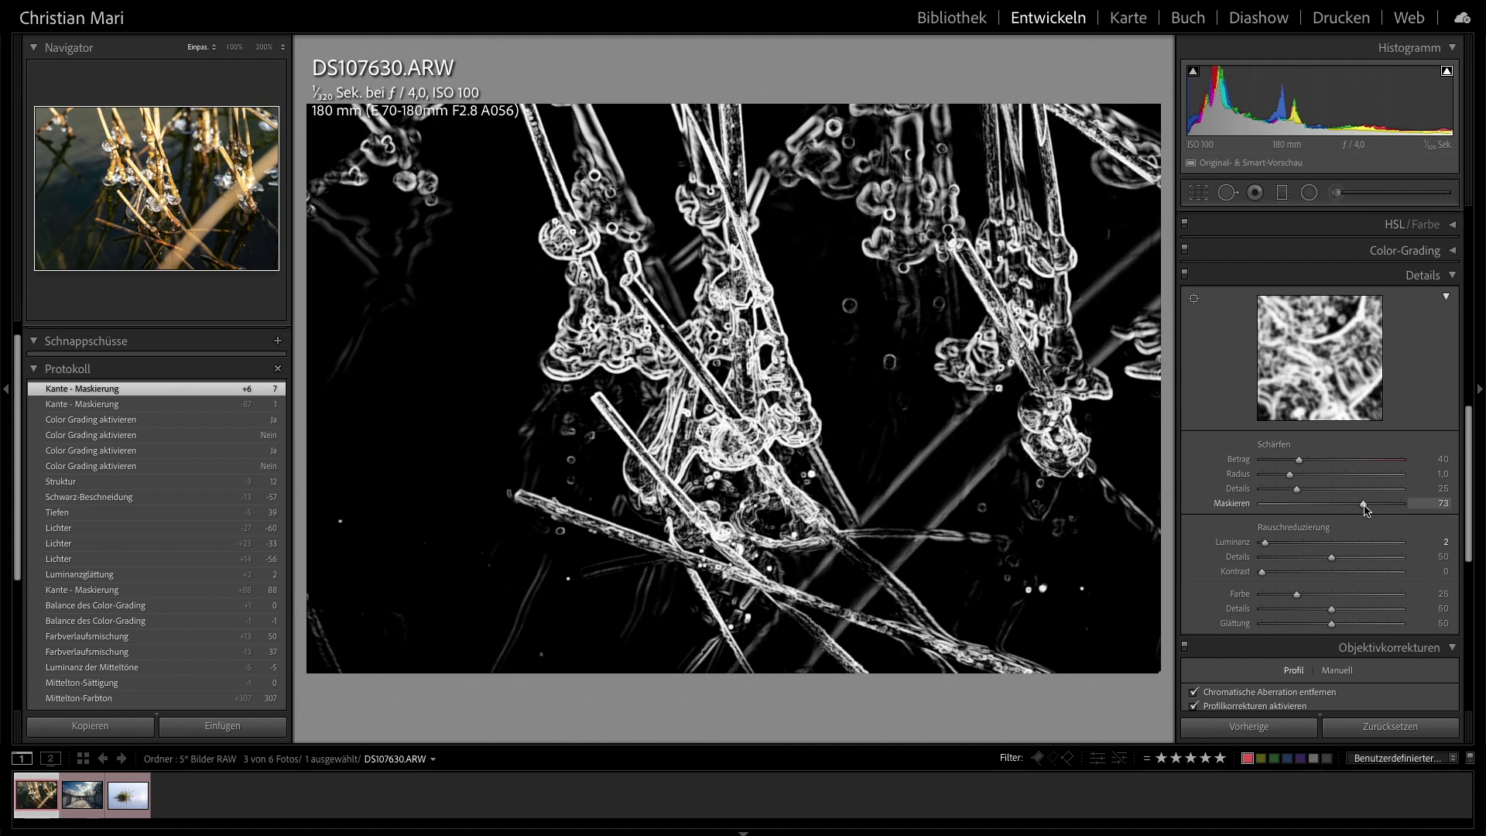
{"action": "left_click_drag", "start_coordinate": [1367, 505], "coordinate": [1377, 505]}
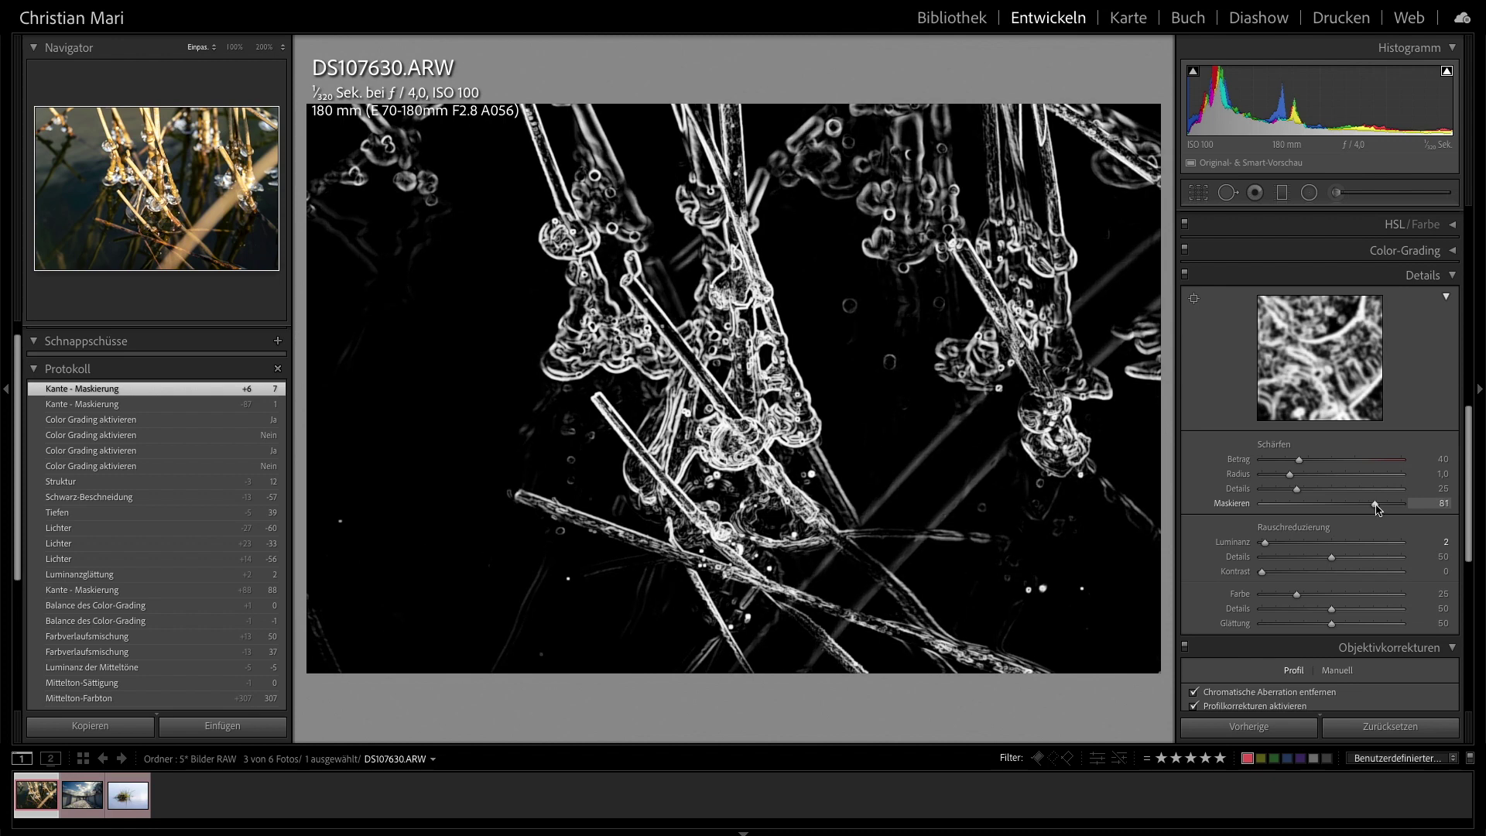
{"action": "left_click_drag", "start_coordinate": [1377, 507], "coordinate": [1376, 505]}
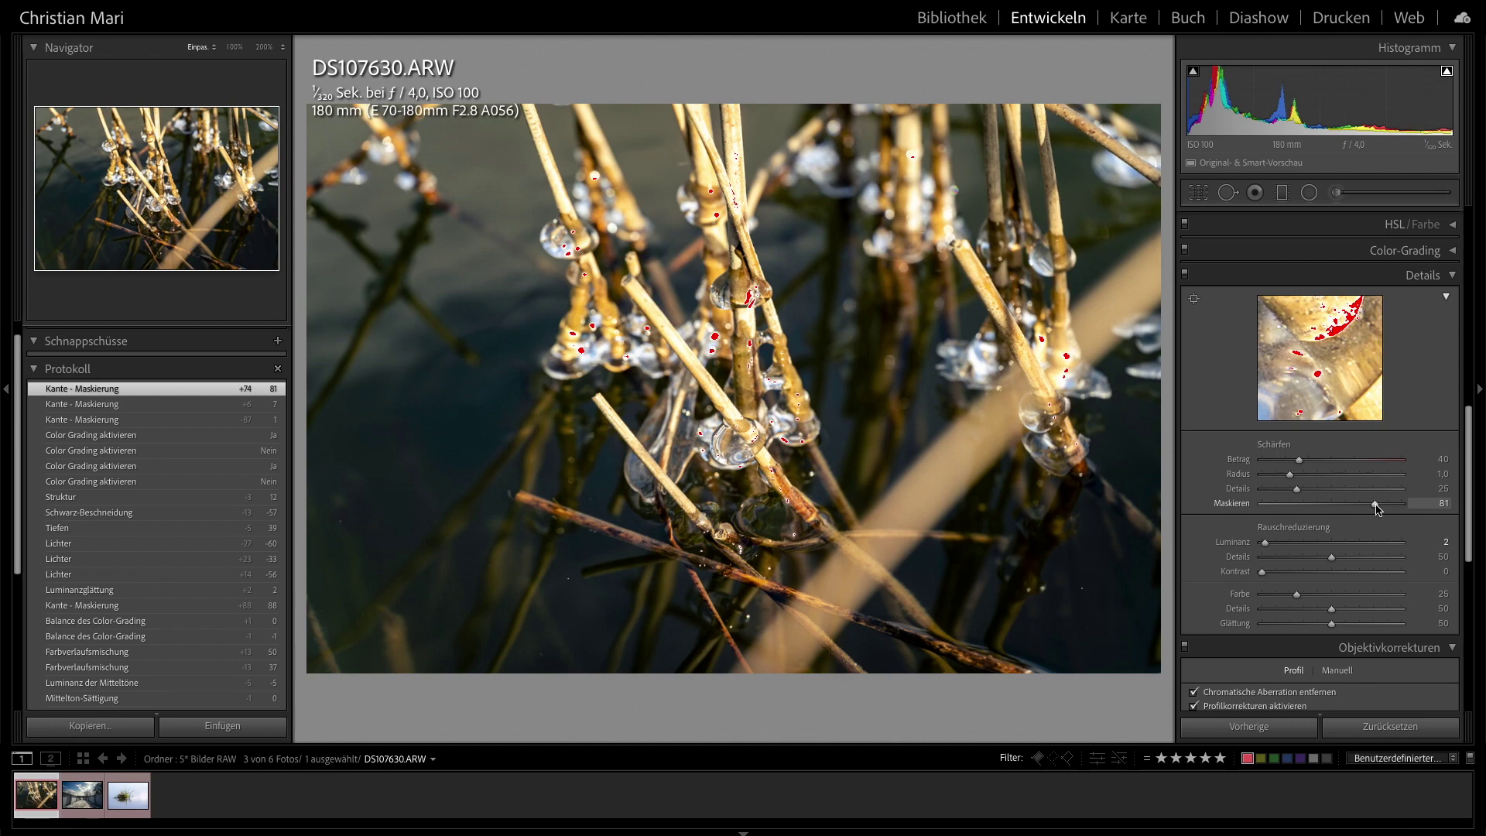
- Check sharpening at 100% zoom, return to fit view, and scroll down to Lens Corrections
{"action": "left_click", "coordinate": [681, 328]}
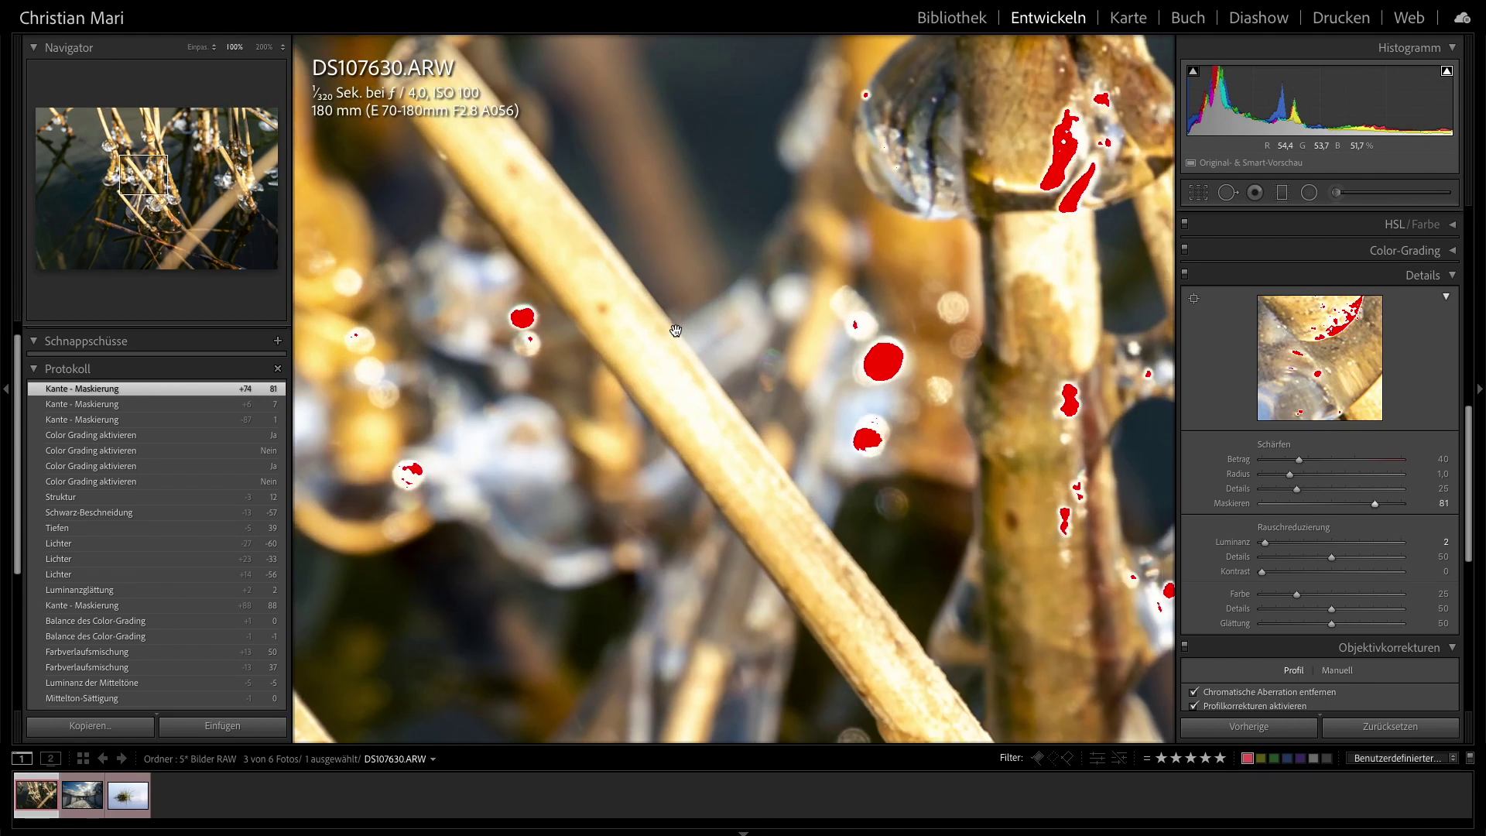
{"action": "left_click", "coordinate": [890, 527]}
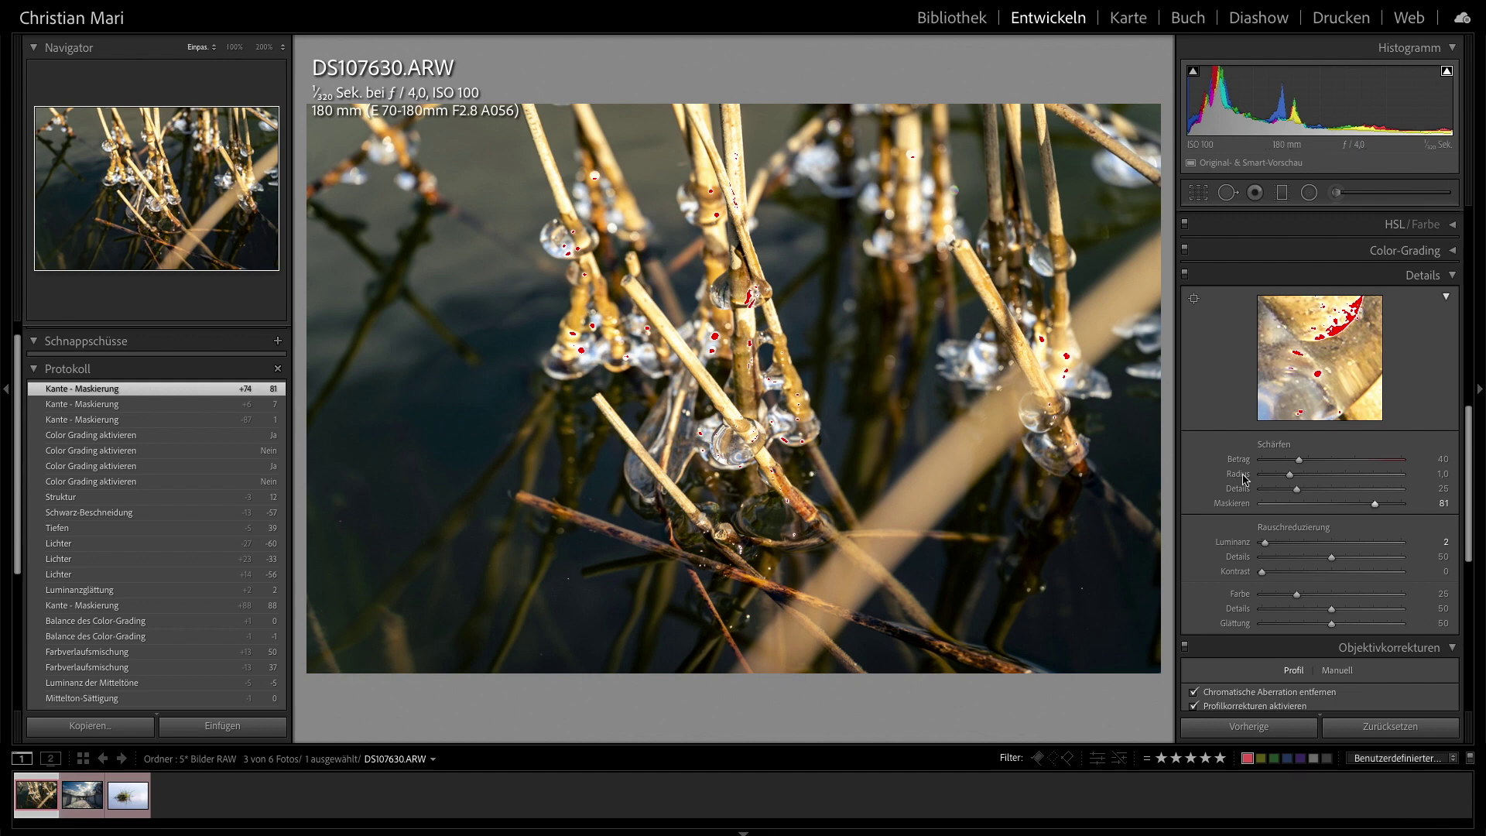
{"action": "scroll", "coordinate": [1274, 461], "scroll_direction": "down", "scroll_amount": 2}
{"action": "scroll", "coordinate": [1273, 460], "scroll_direction": "down", "scroll_amount": 2}
{"action": "scroll", "coordinate": [1274, 461], "scroll_direction": "down", "scroll_amount": 2}
{"action": "scroll", "coordinate": [1273, 461], "scroll_direction": "down", "scroll_amount": 1}
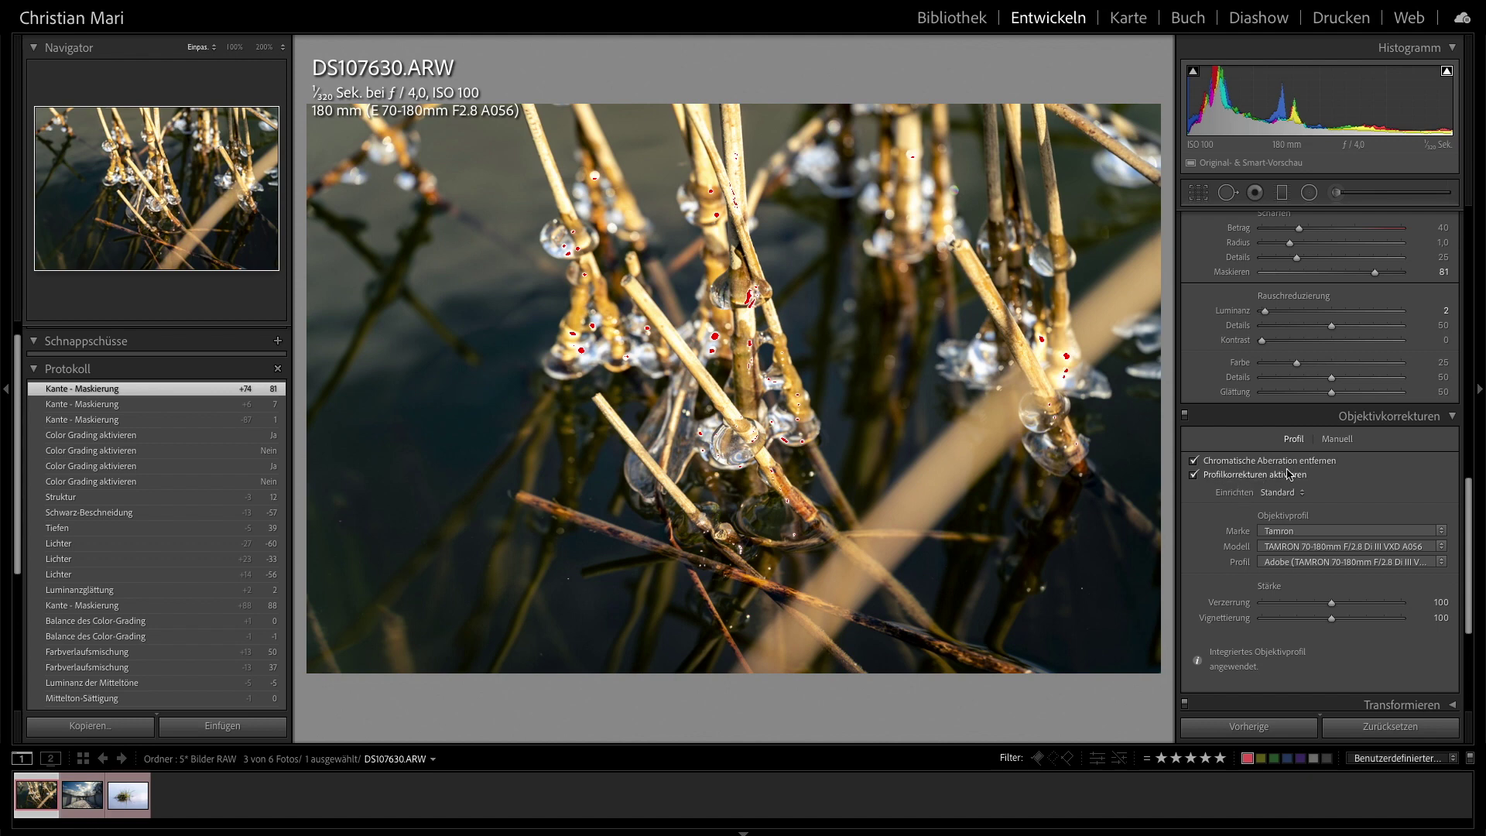
{"action": "left_click", "coordinate": [1193, 477]}
{"action": "left_click", "coordinate": [1194, 475]}
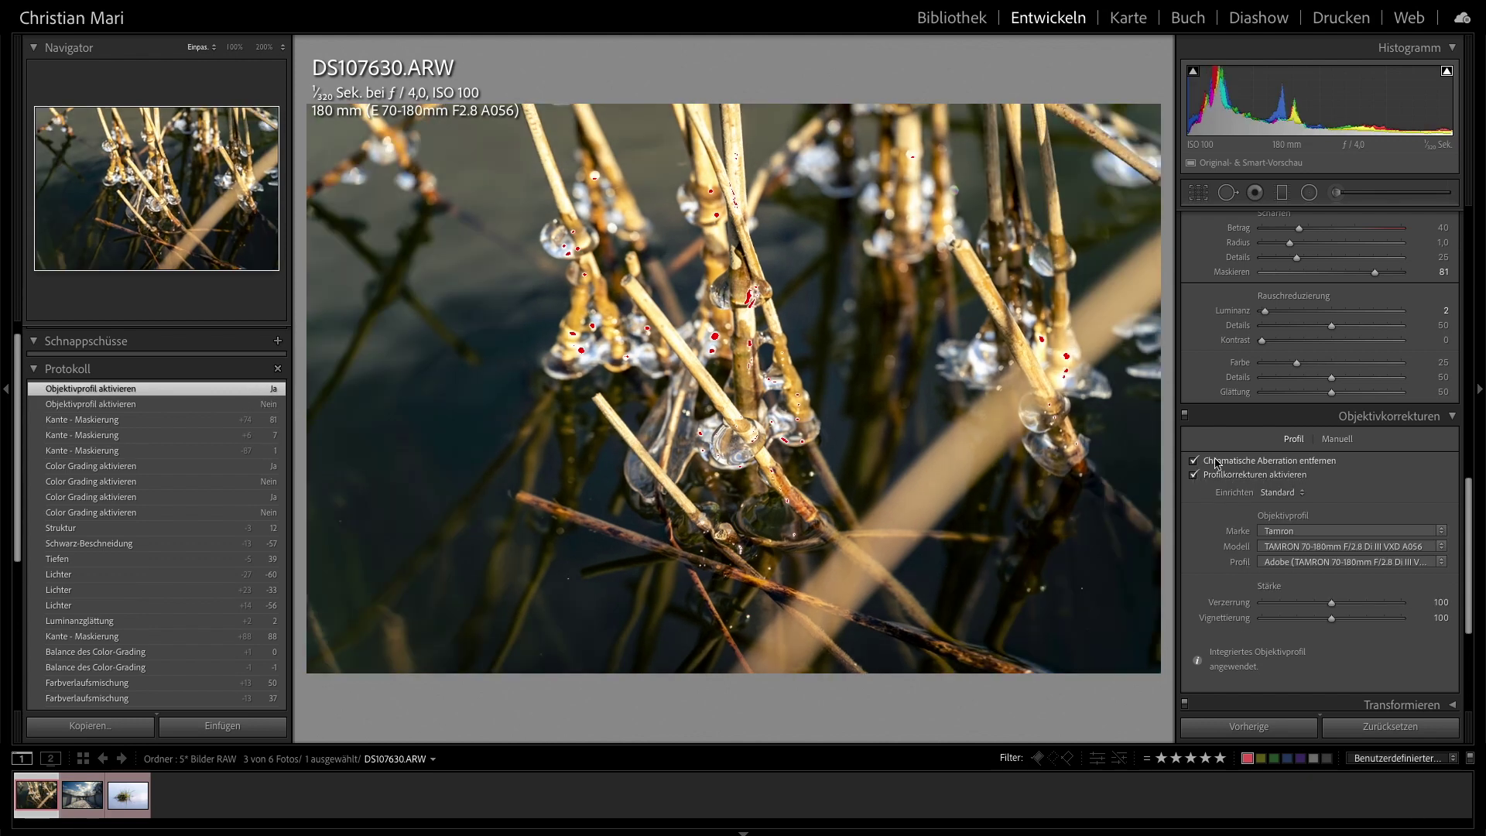
{"action": "scroll", "coordinate": [1393, 496], "scroll_direction": "down", "scroll_amount": 3}
{"action": "scroll", "coordinate": [1355, 526], "scroll_direction": "down", "scroll_amount": 3}
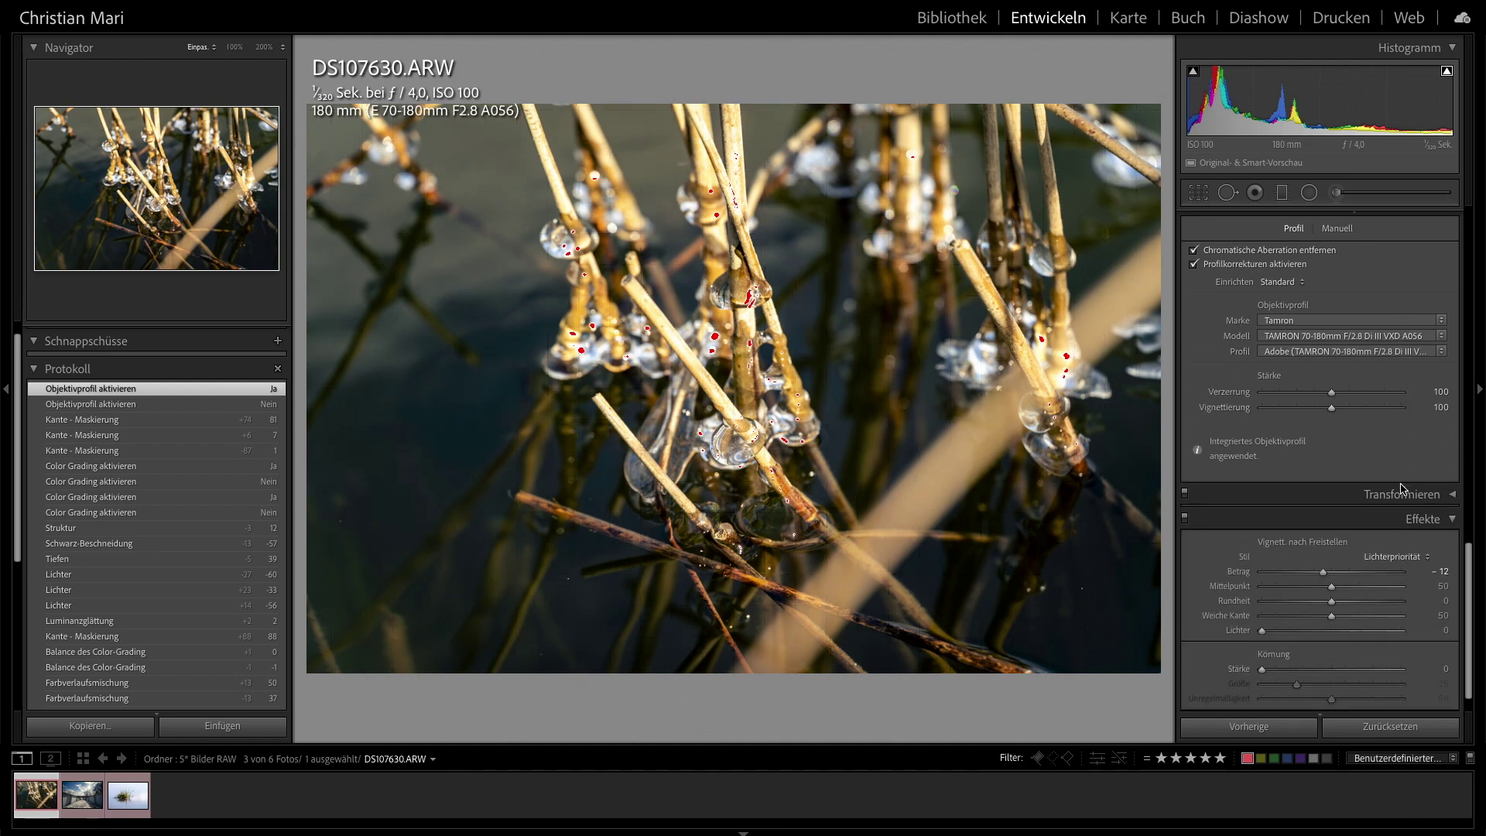
{"action": "scroll", "coordinate": [1316, 550], "scroll_direction": "down", "scroll_amount": 1}
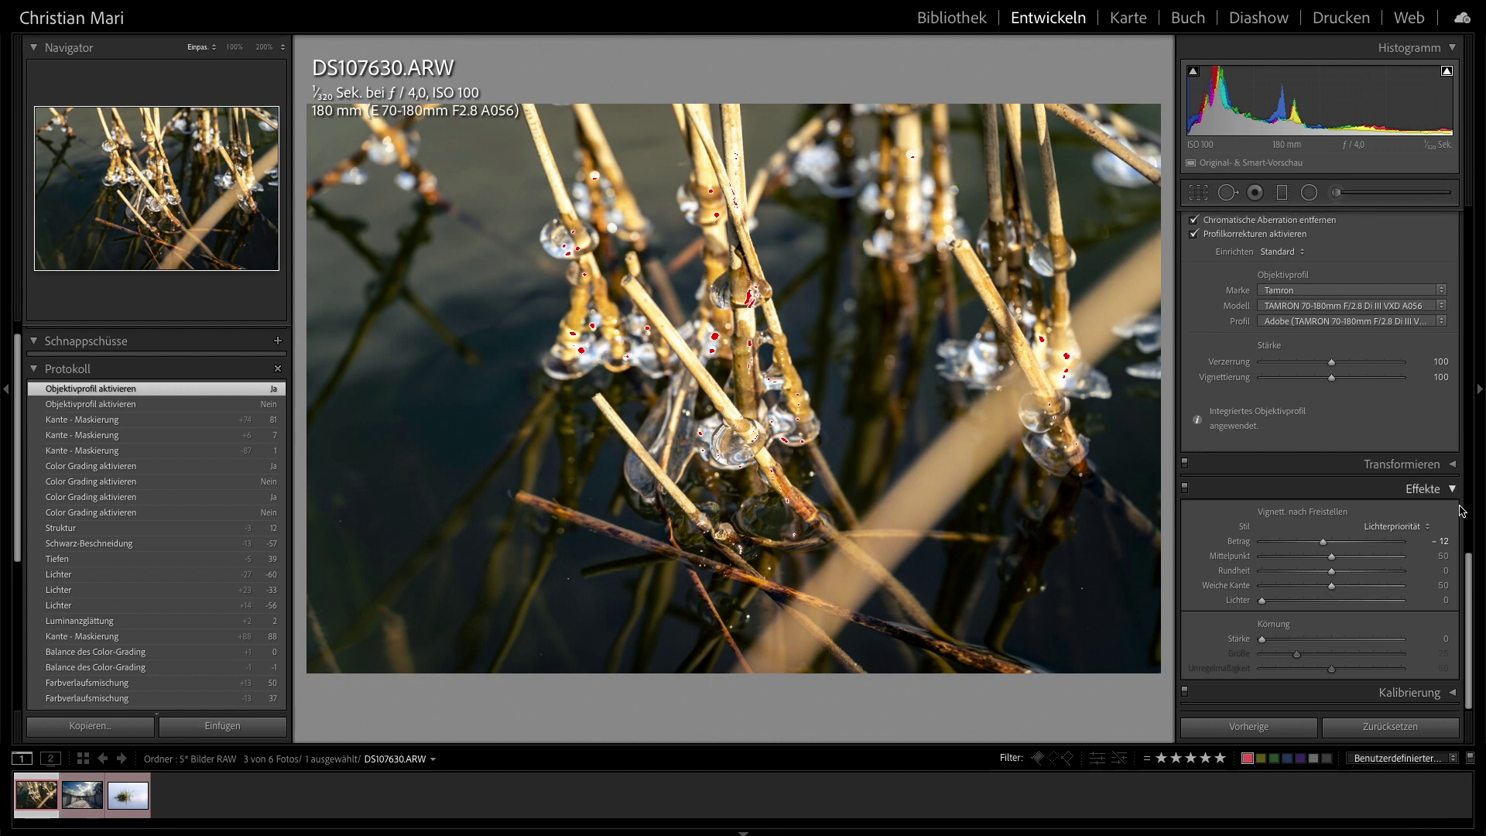
{"action": "left_click_drag", "start_coordinate": [1471, 579], "coordinate": [1471, 232]}
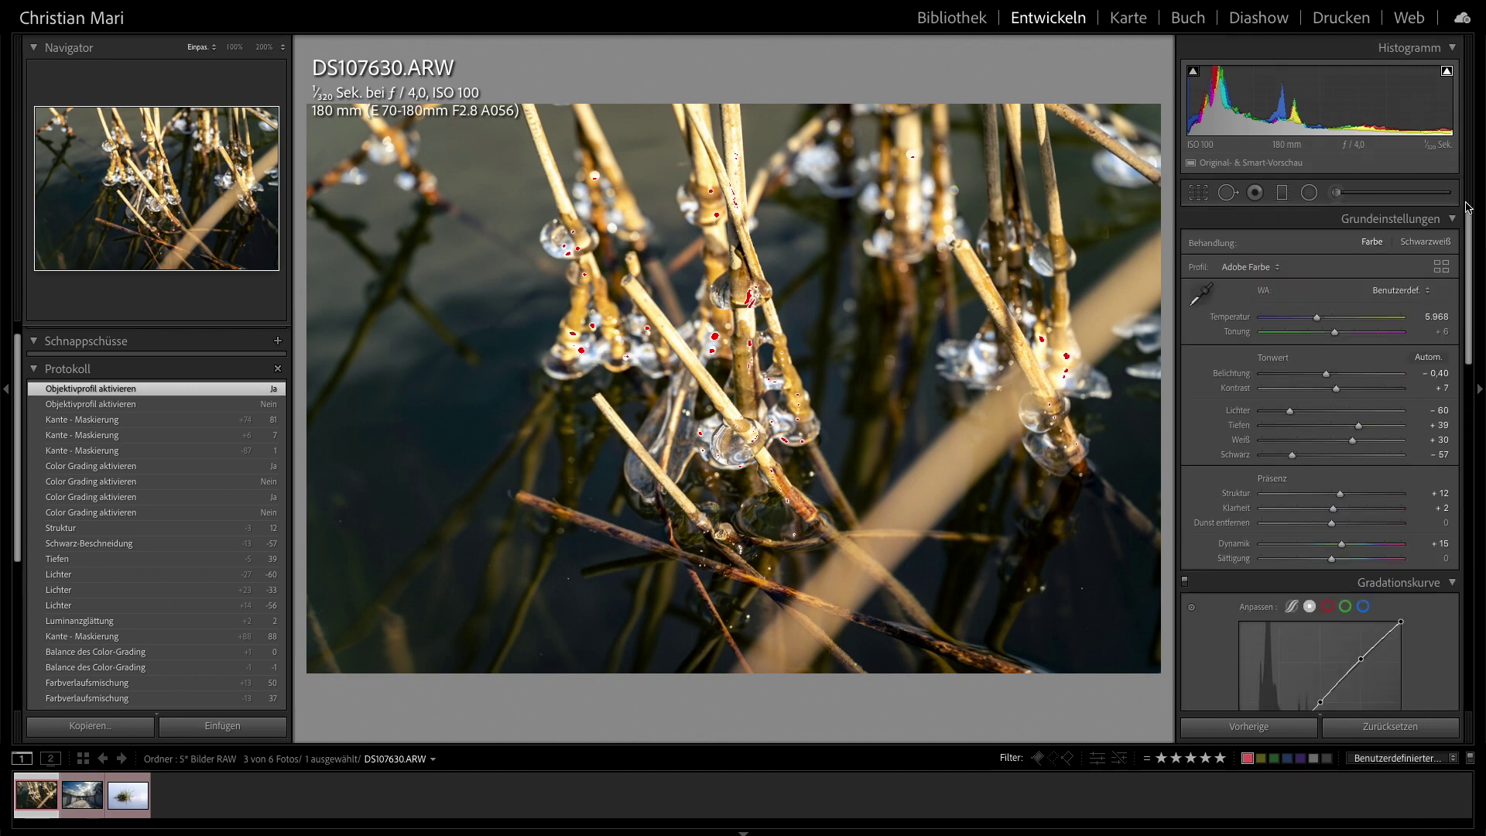
{"action": "left_click", "coordinate": [1310, 194]}
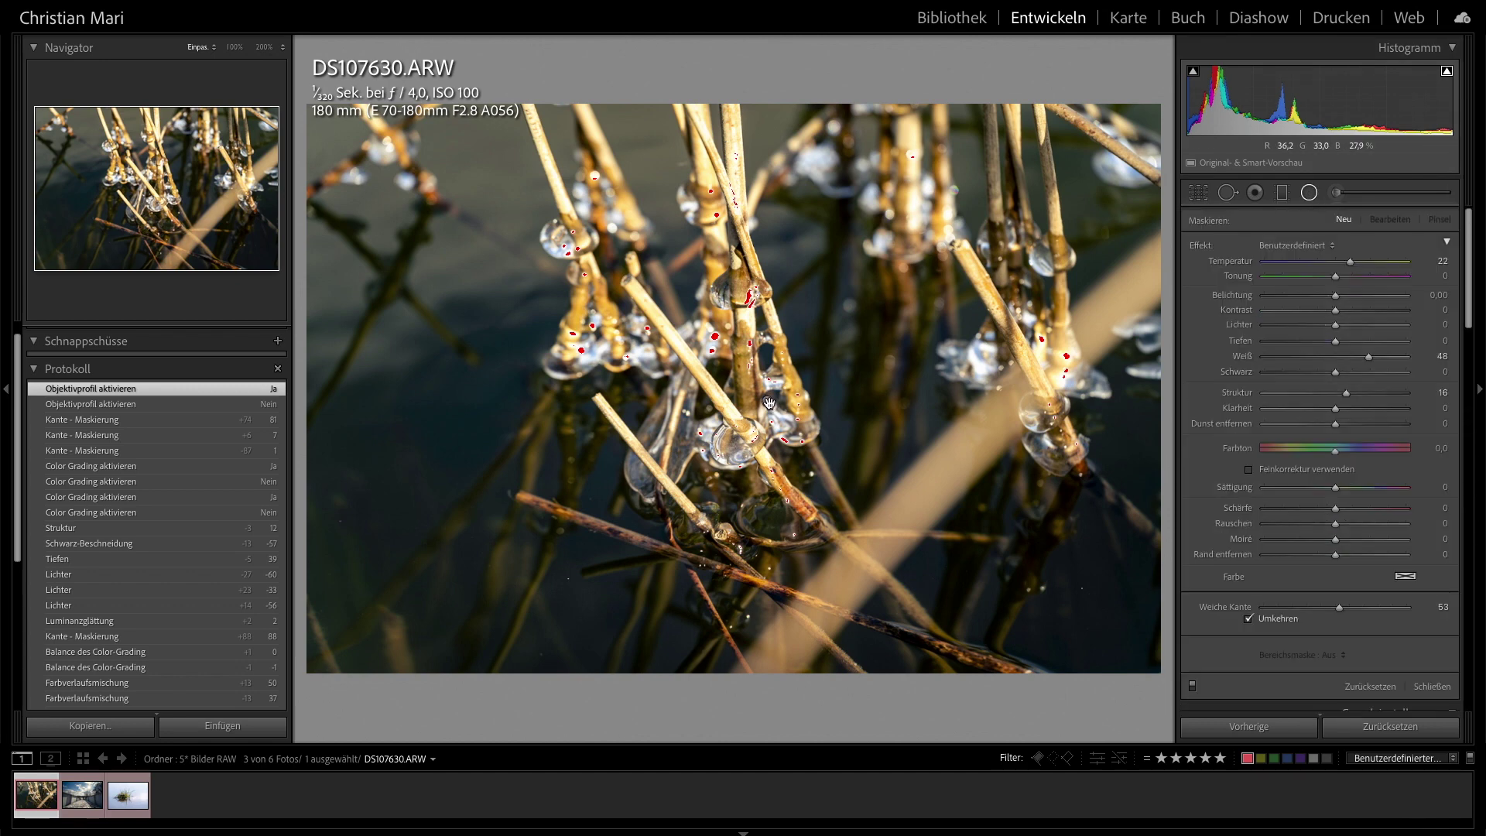
- Move the reed photo's existing radial filter up and left over the reeds
{"action": "left_click", "coordinate": [768, 402]}
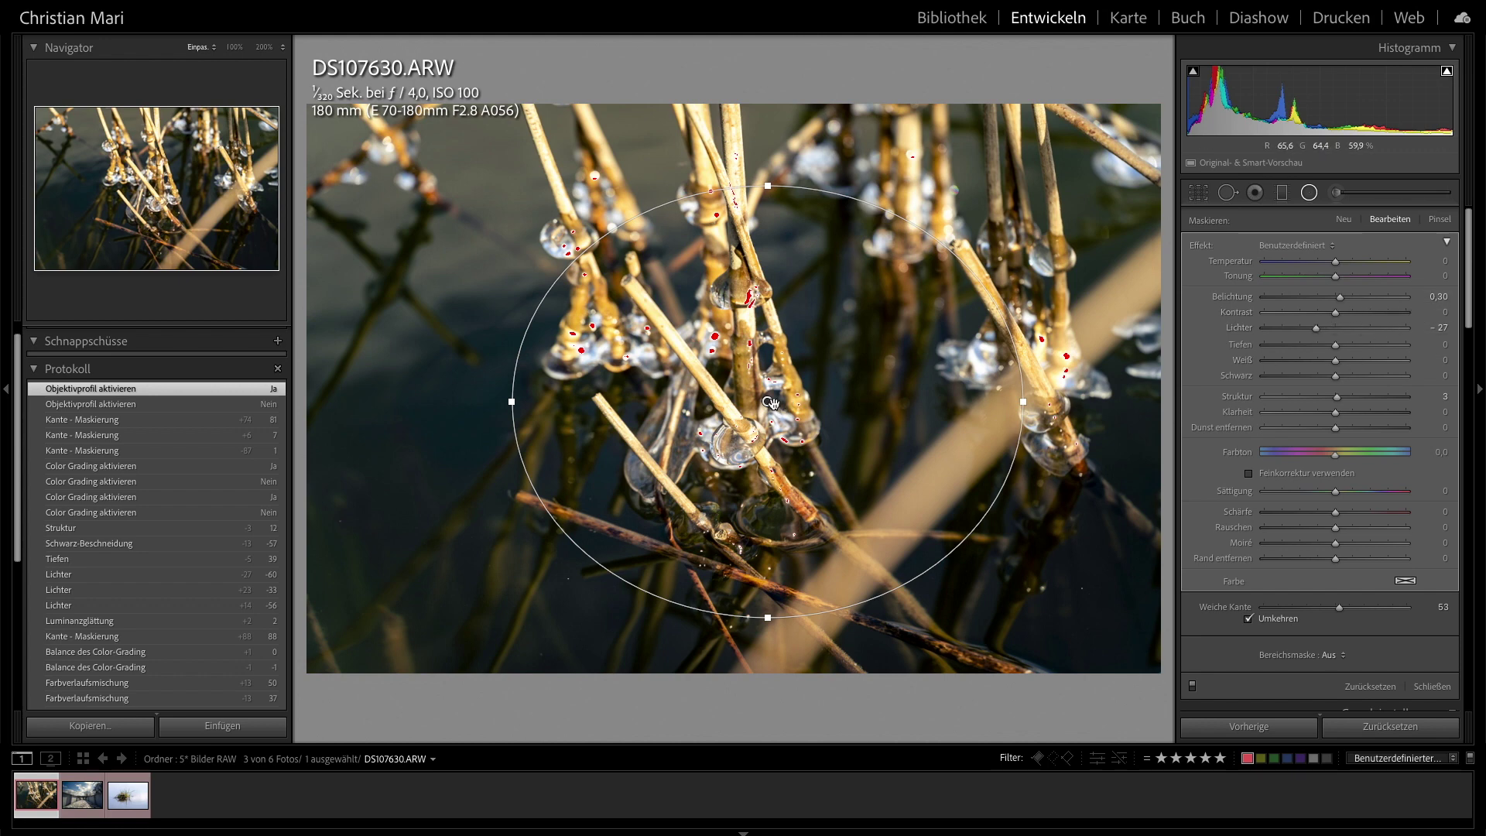
{"action": "mouse_move", "coordinate": [767, 402]}
{"action": "left_mouse_down"}
{"action": "mouse_move", "coordinate": [673, 323]}
{"action": "mouse_move", "coordinate": [770, 404]}
{"action": "left_mouse_up"}
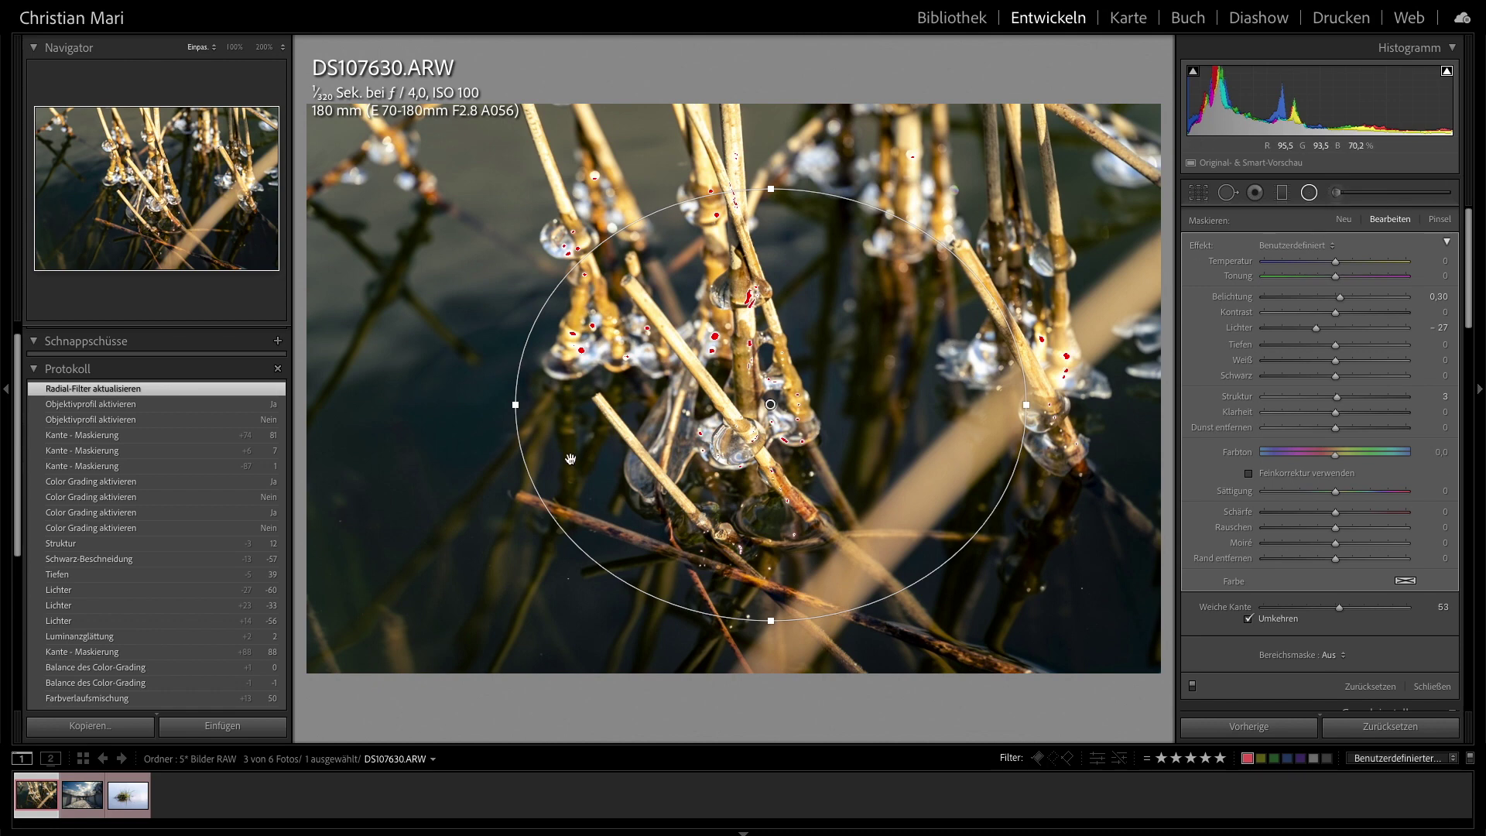
{"action": "left_click", "coordinate": [1432, 687]}
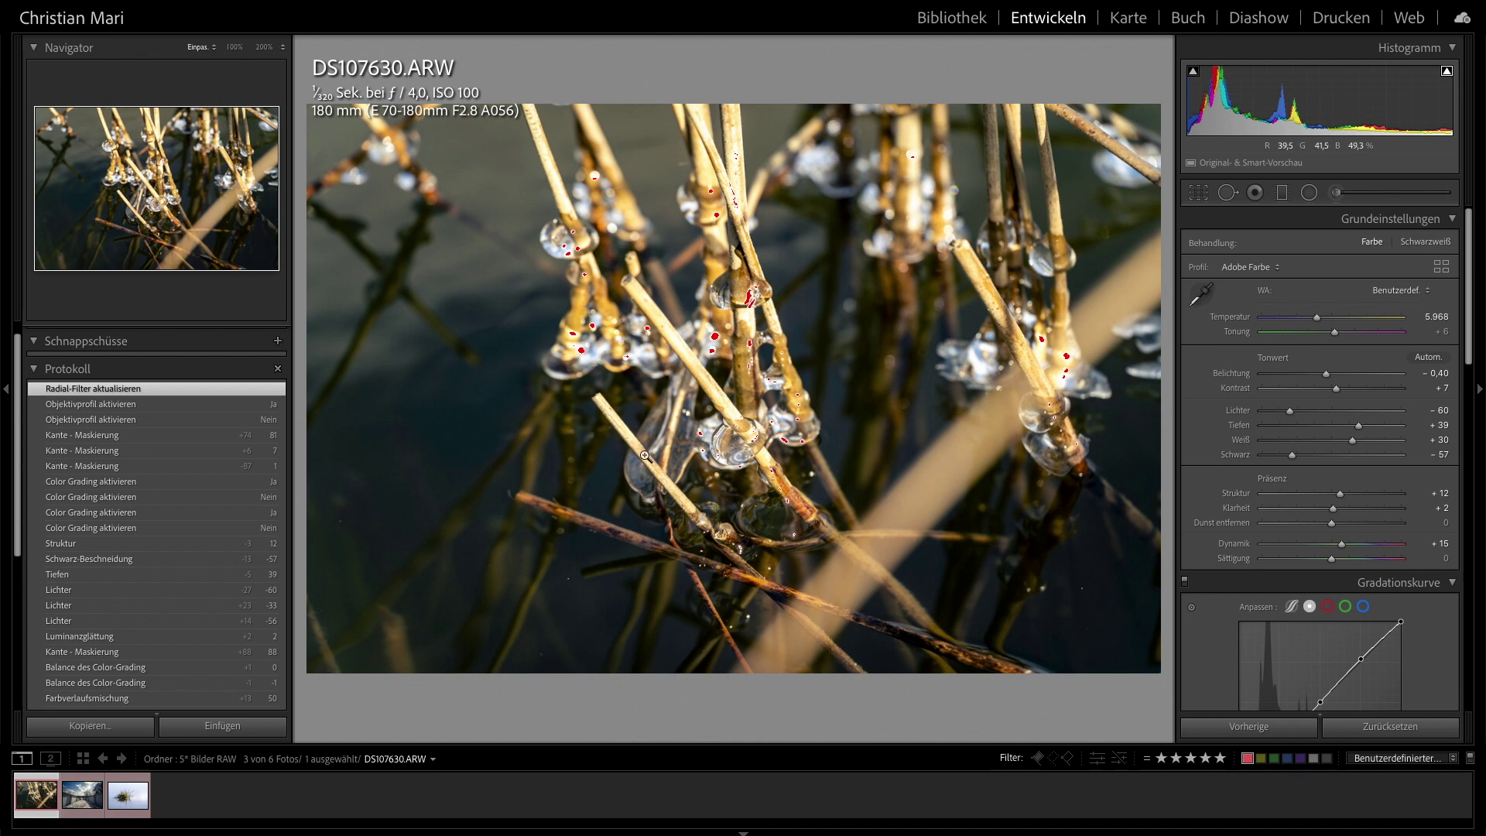
- Dismiss the photo's context menu unused and switch to the Library module
{"action": "right_click", "coordinate": [842, 310]}
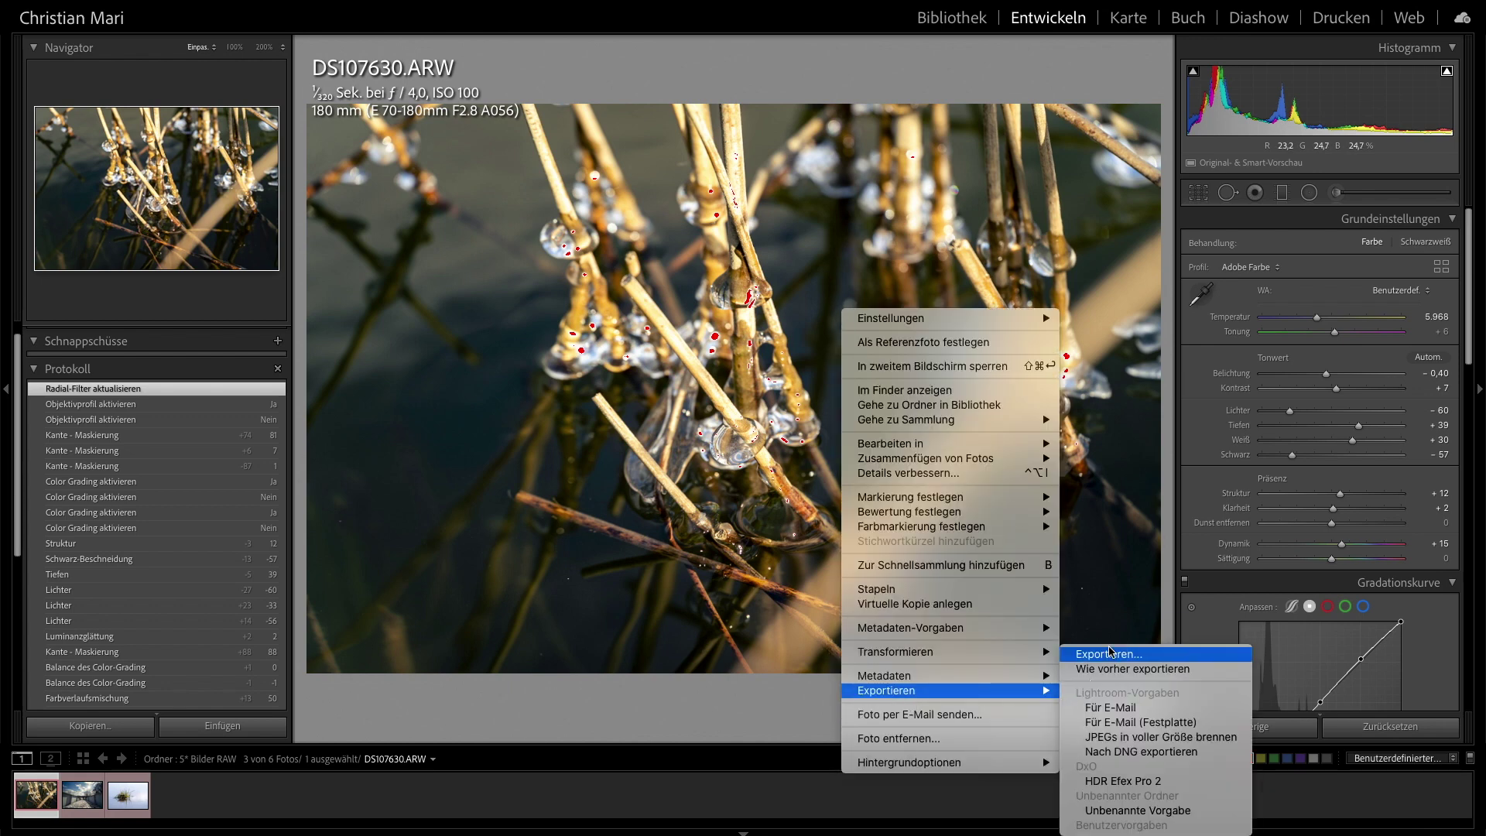
{"action": "left_click", "coordinate": [417, 722]}
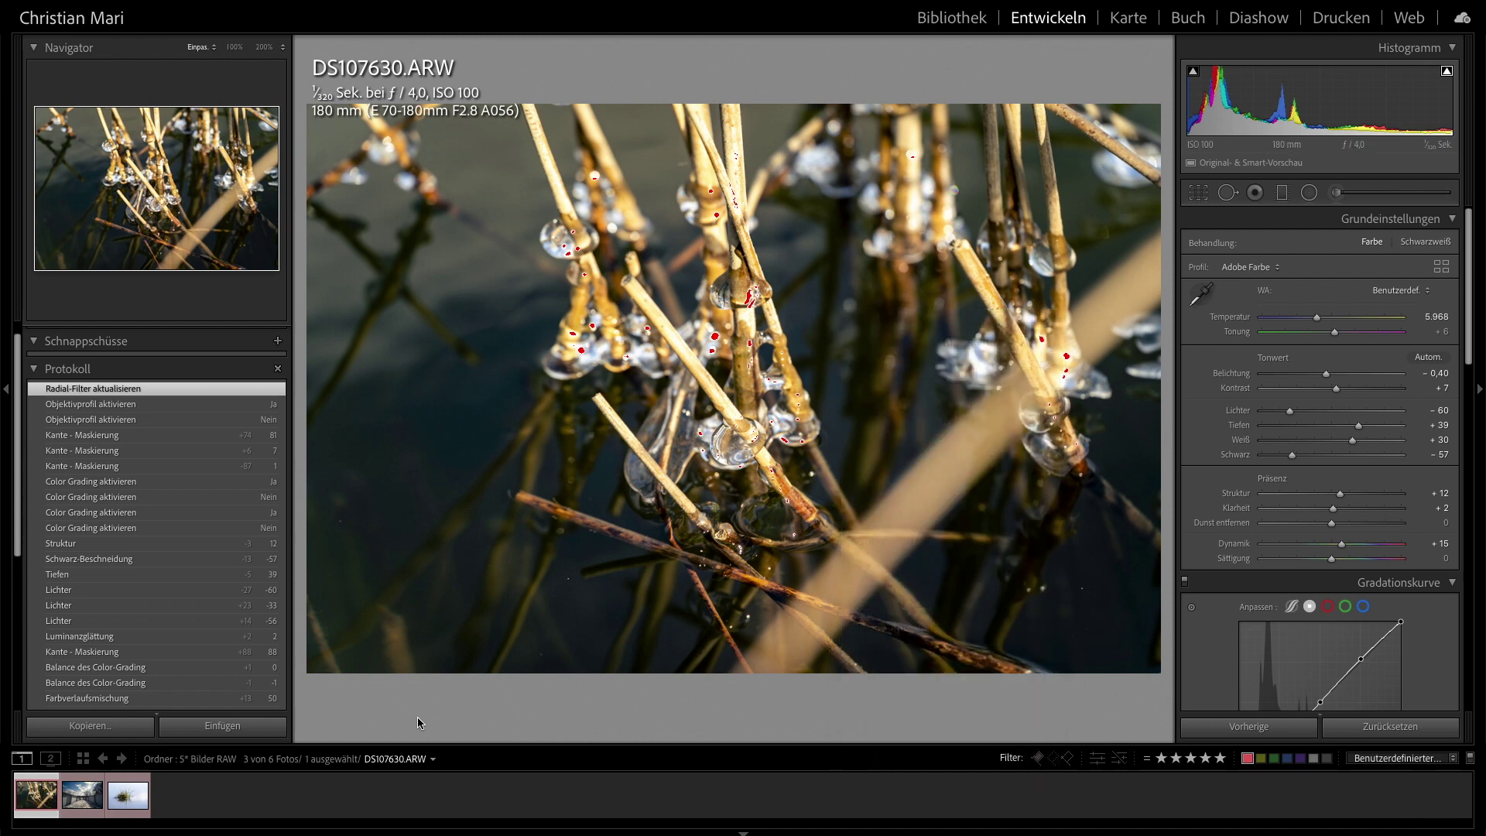
{"action": "left_click", "coordinate": [960, 19]}
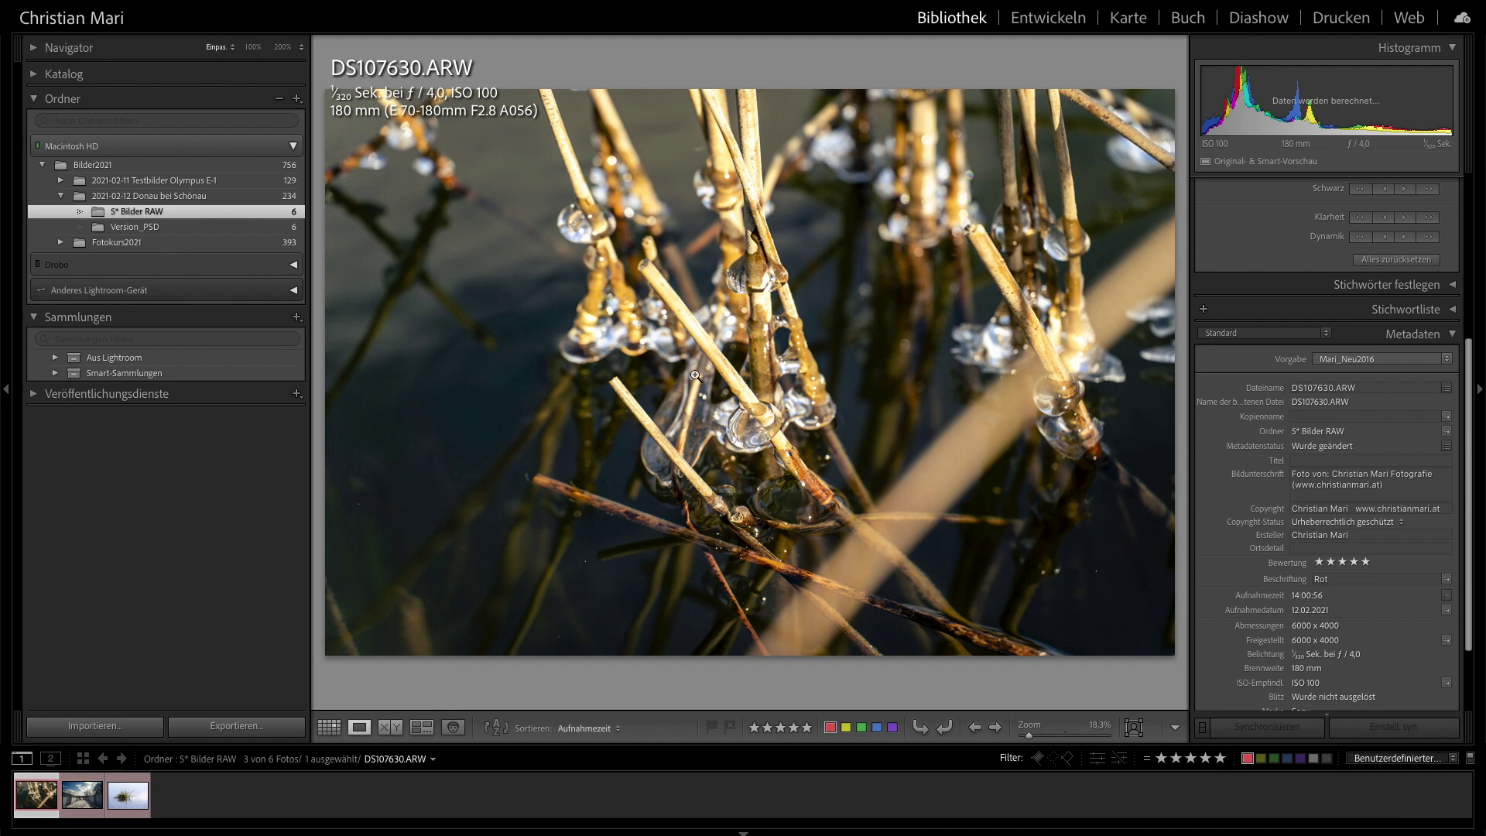
- Open the bridge photo DS107665 from the grid view and bring it into Develop
{"action": "key", "text": "g"}
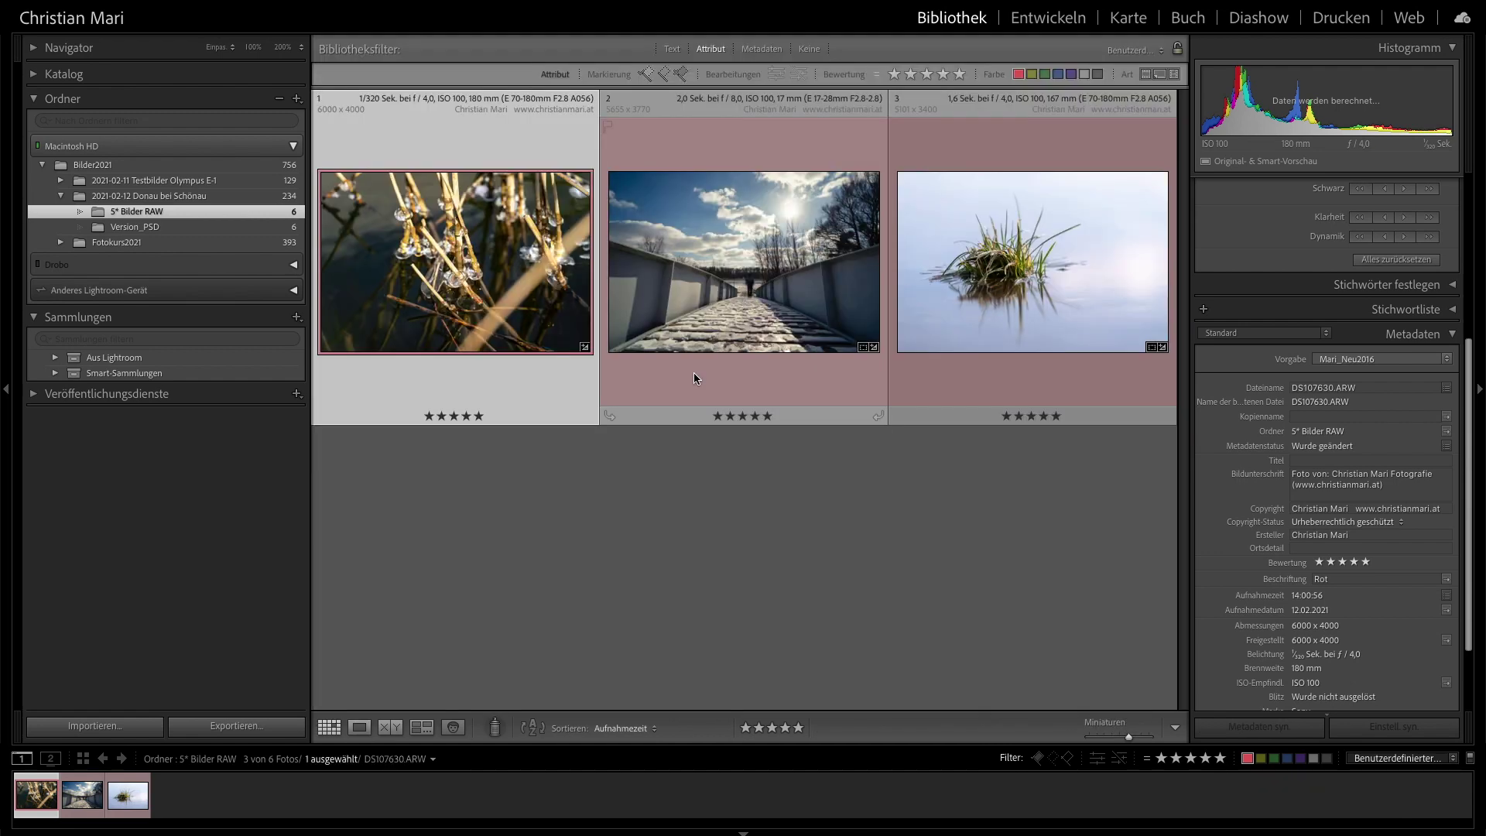
{"action": "left_click", "coordinate": [686, 264]}
{"action": "double_click", "coordinate": [686, 264]}
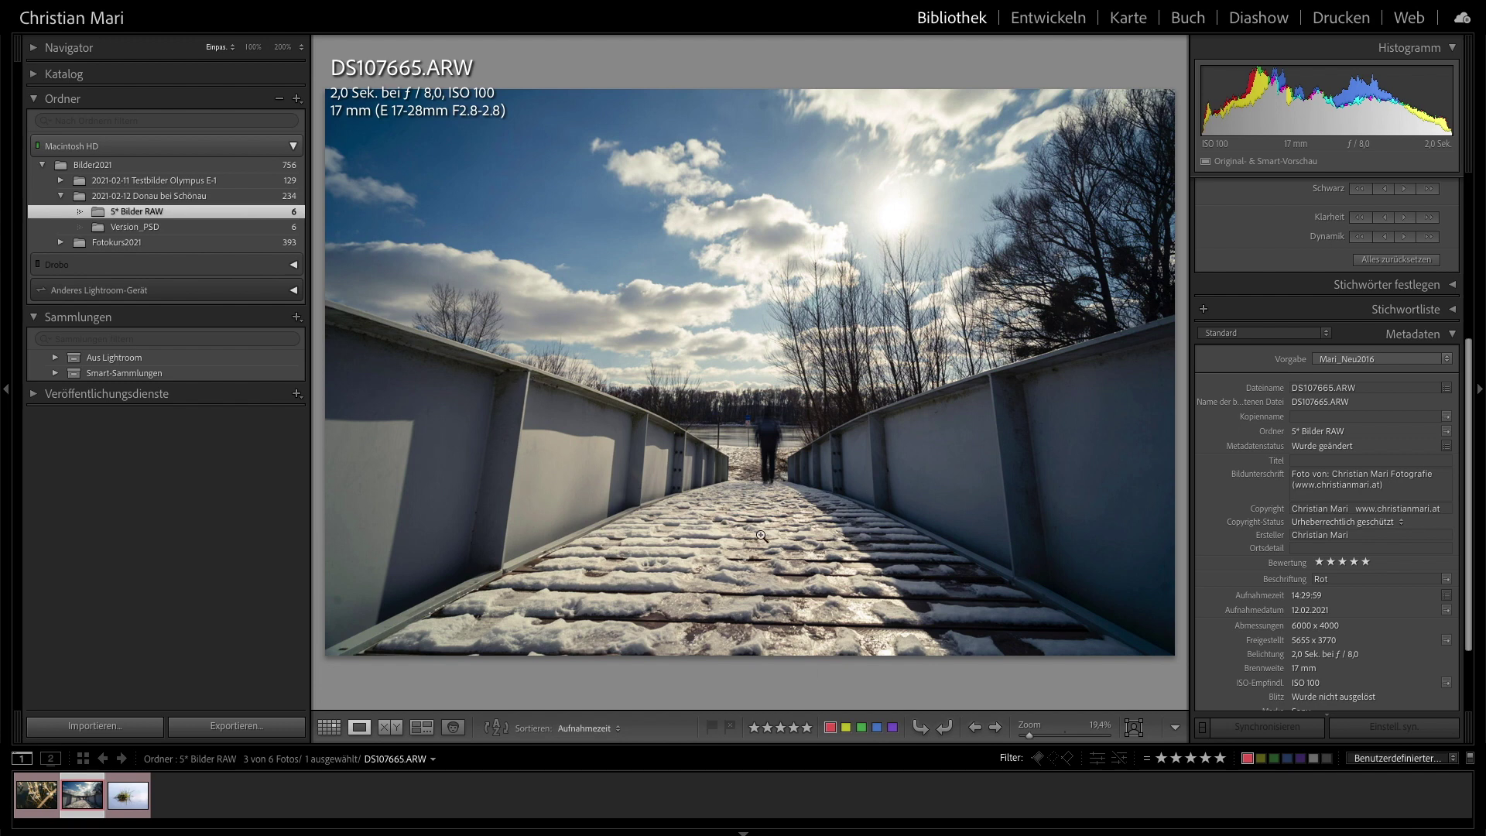
{"action": "scroll", "coordinate": [1254, 681], "scroll_direction": "down", "scroll_amount": 3}
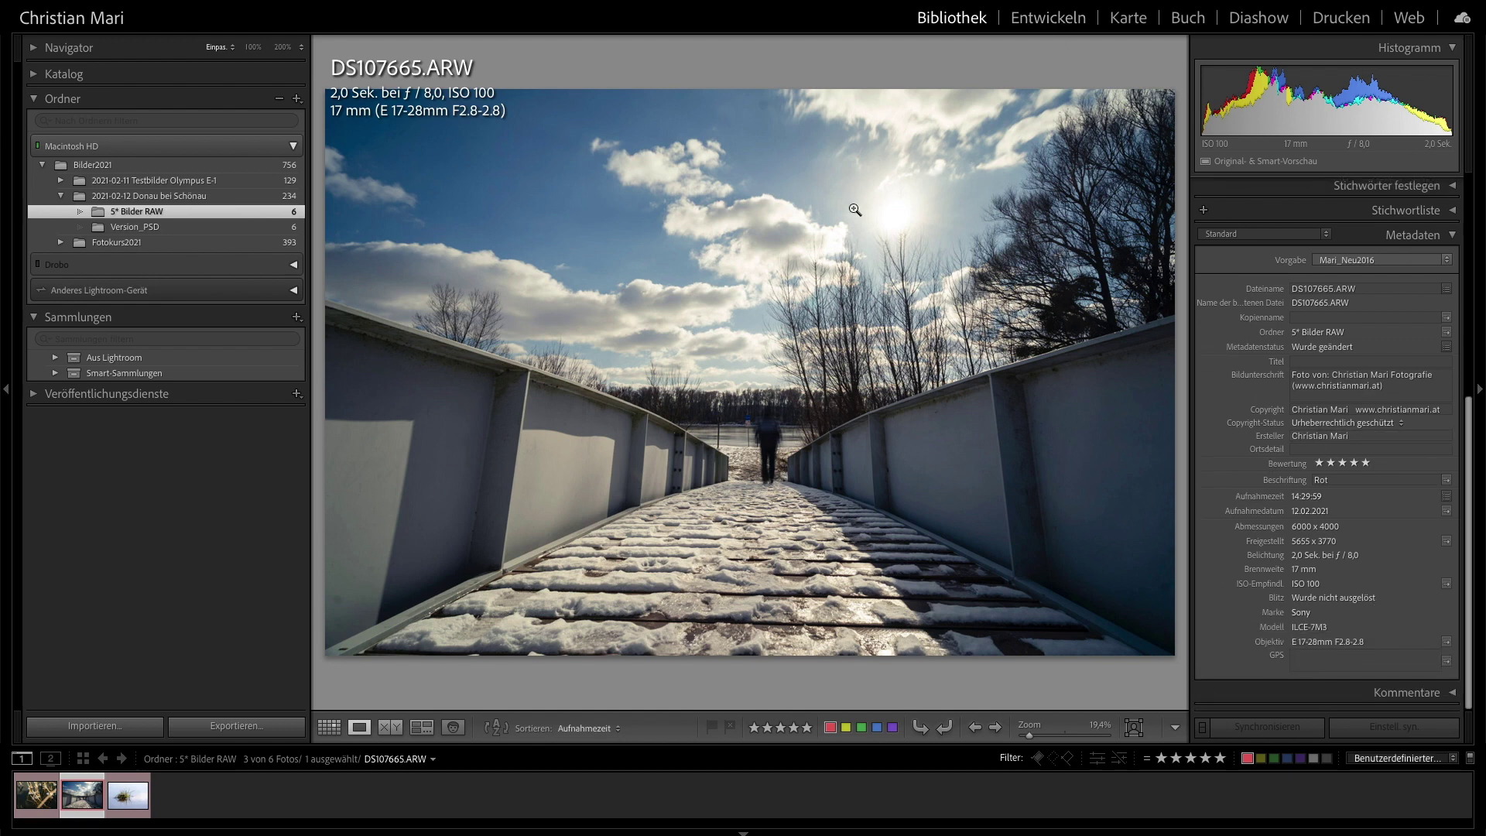
{"action": "left_click", "coordinate": [1052, 19]}
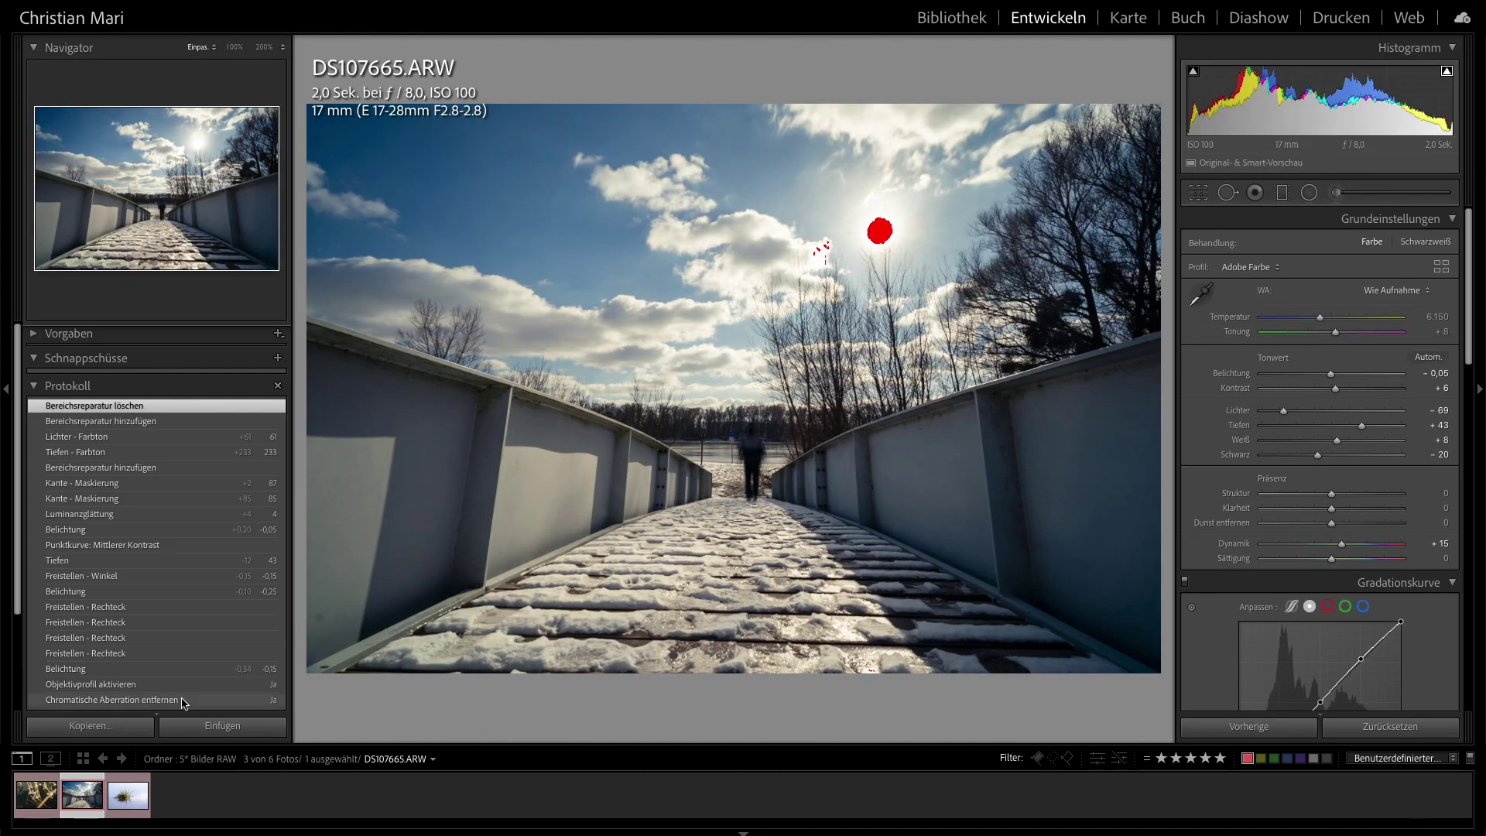
- Revert the bridge photo to the 'Chromatische Aberration entfernen' history step and compare before/after
{"action": "left_click", "coordinate": [172, 700]}
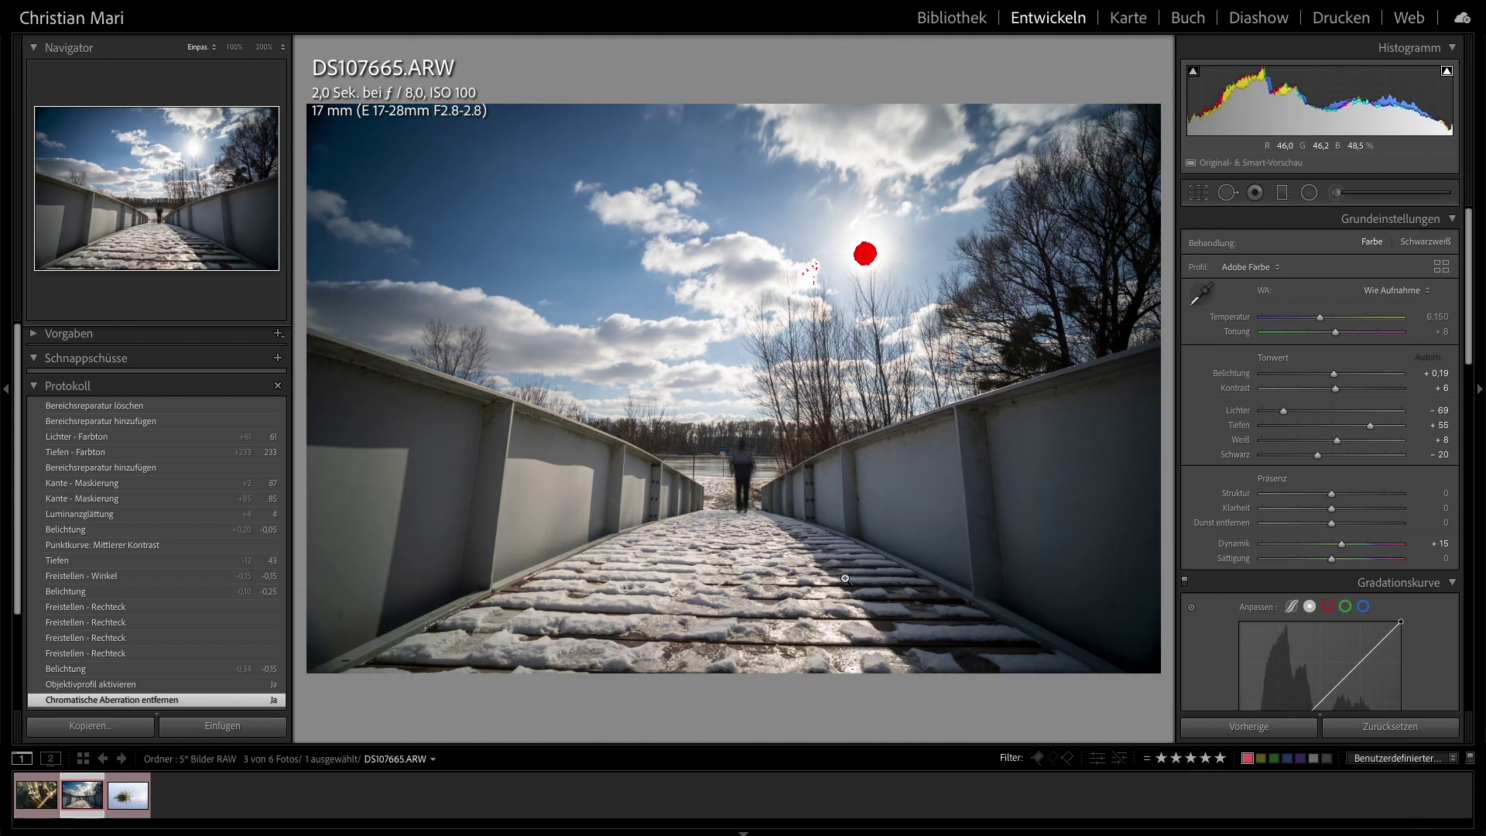
{"action": "key", "text": "y"}
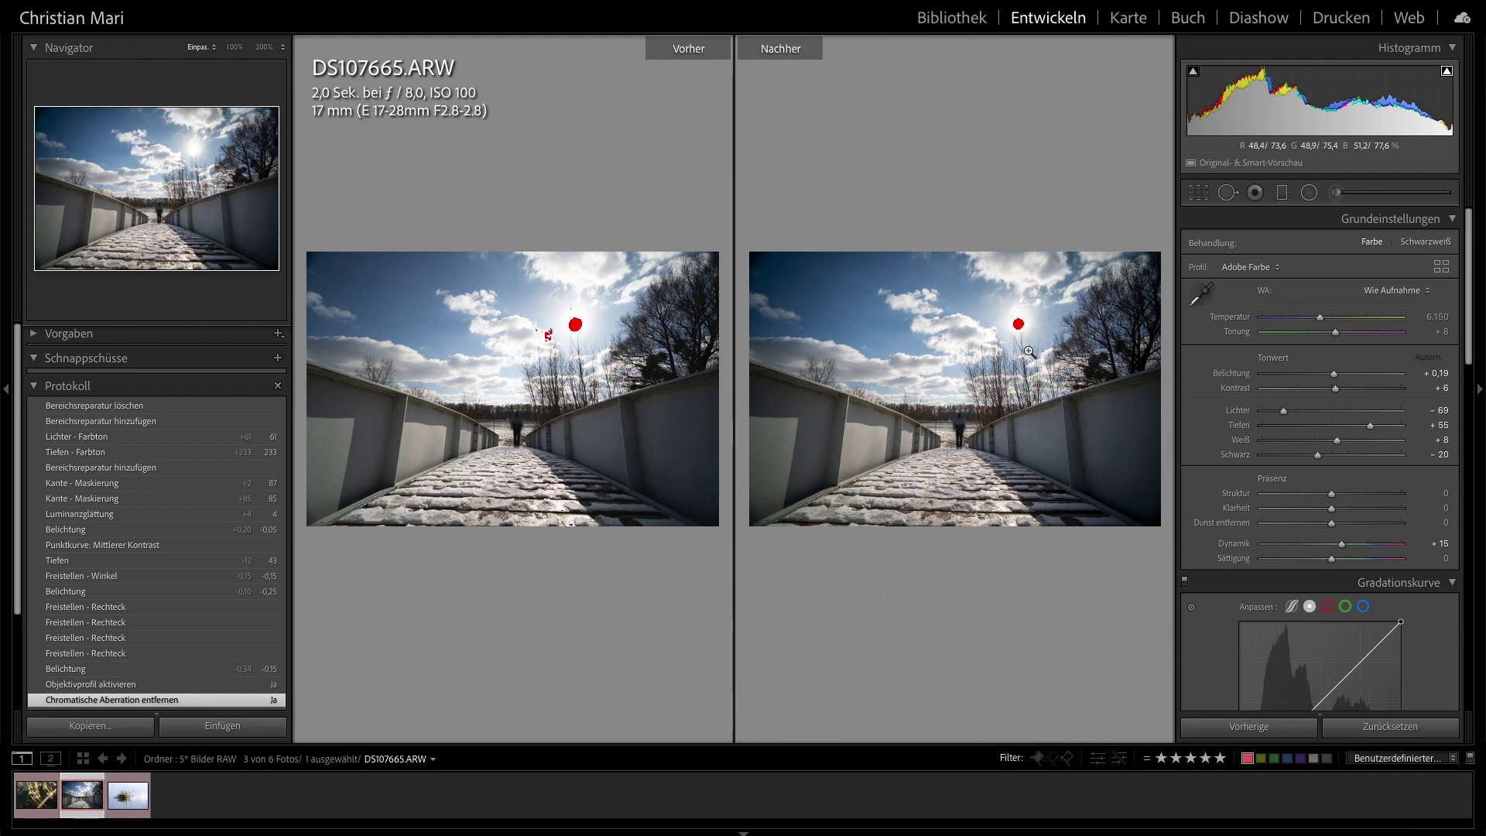
{"action": "key", "text": "y"}
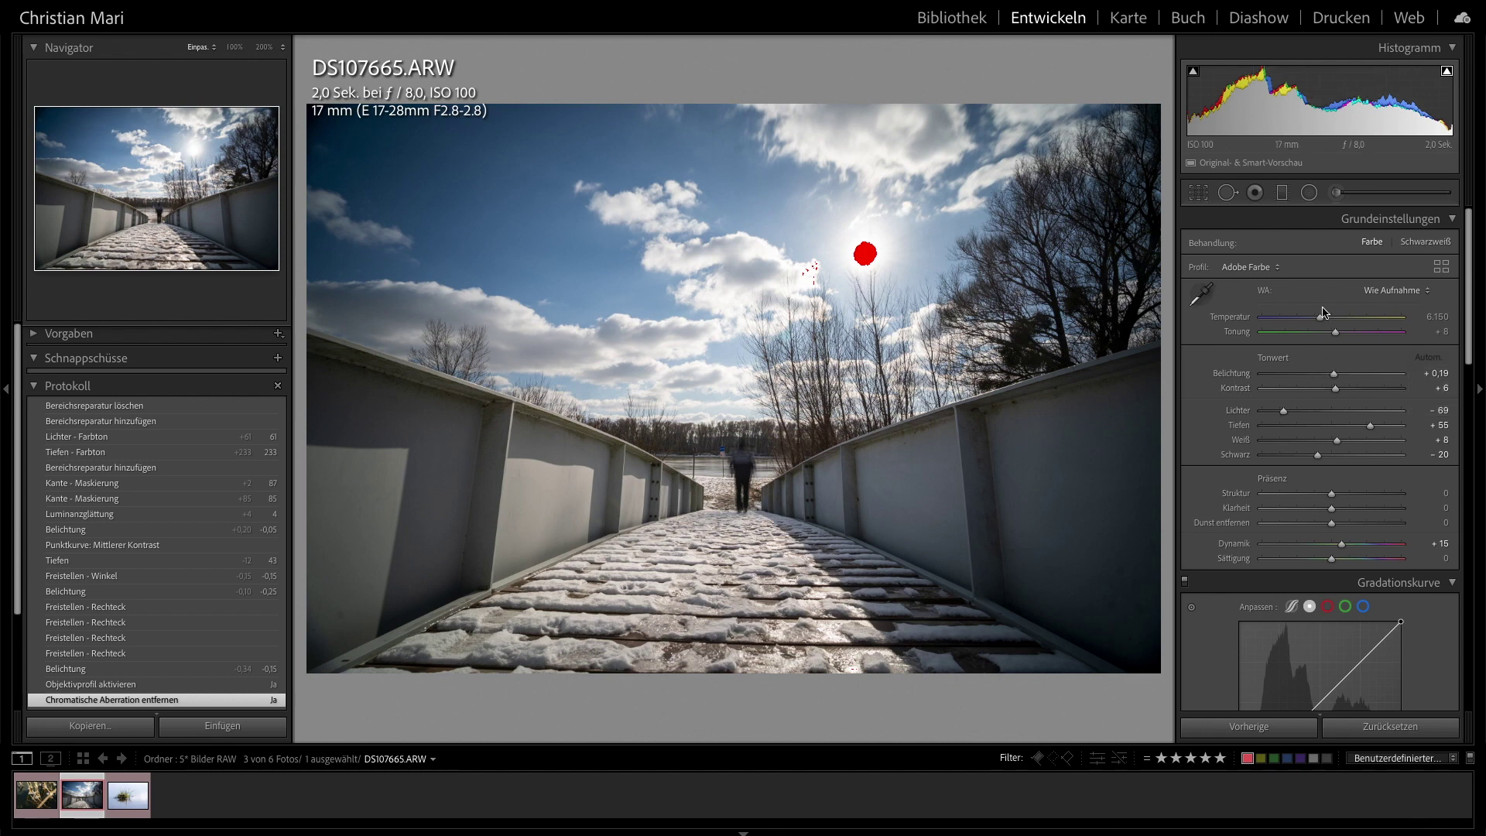
{"action": "left_click", "coordinate": [1204, 190]}
{"action": "left_click", "coordinate": [1198, 192]}
- Raise the bridge photo's Struktur to +15
{"action": "left_click_drag", "start_coordinate": [1332, 495], "coordinate": [1348, 496]}
{"action": "left_click_drag", "start_coordinate": [1347, 502], "coordinate": [1342, 496]}
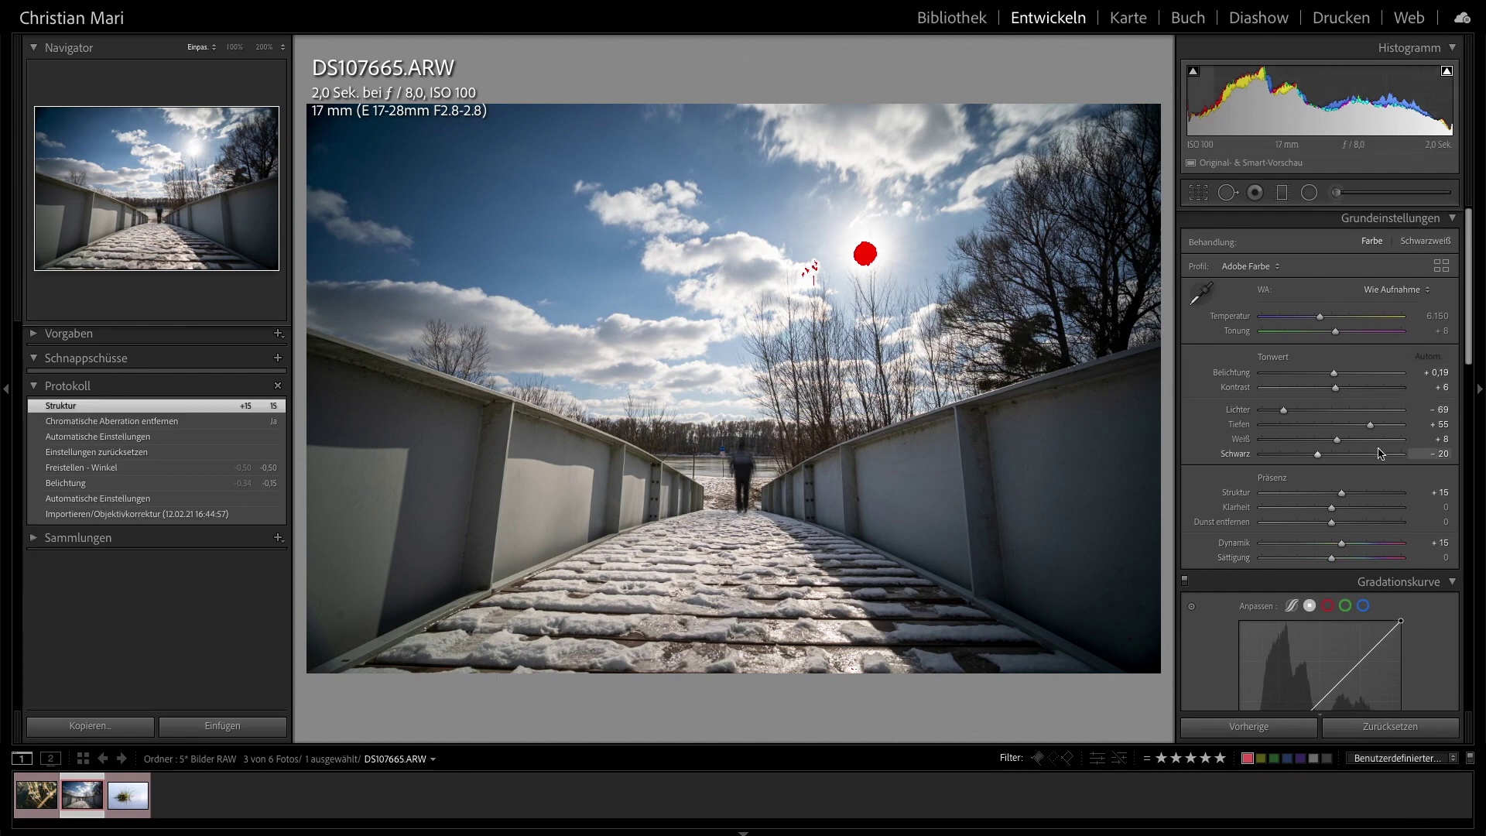
{"action": "scroll", "coordinate": [1386, 464], "scroll_direction": "down", "scroll_amount": 2}
{"action": "scroll", "coordinate": [1432, 493], "scroll_direction": "down", "scroll_amount": 2}
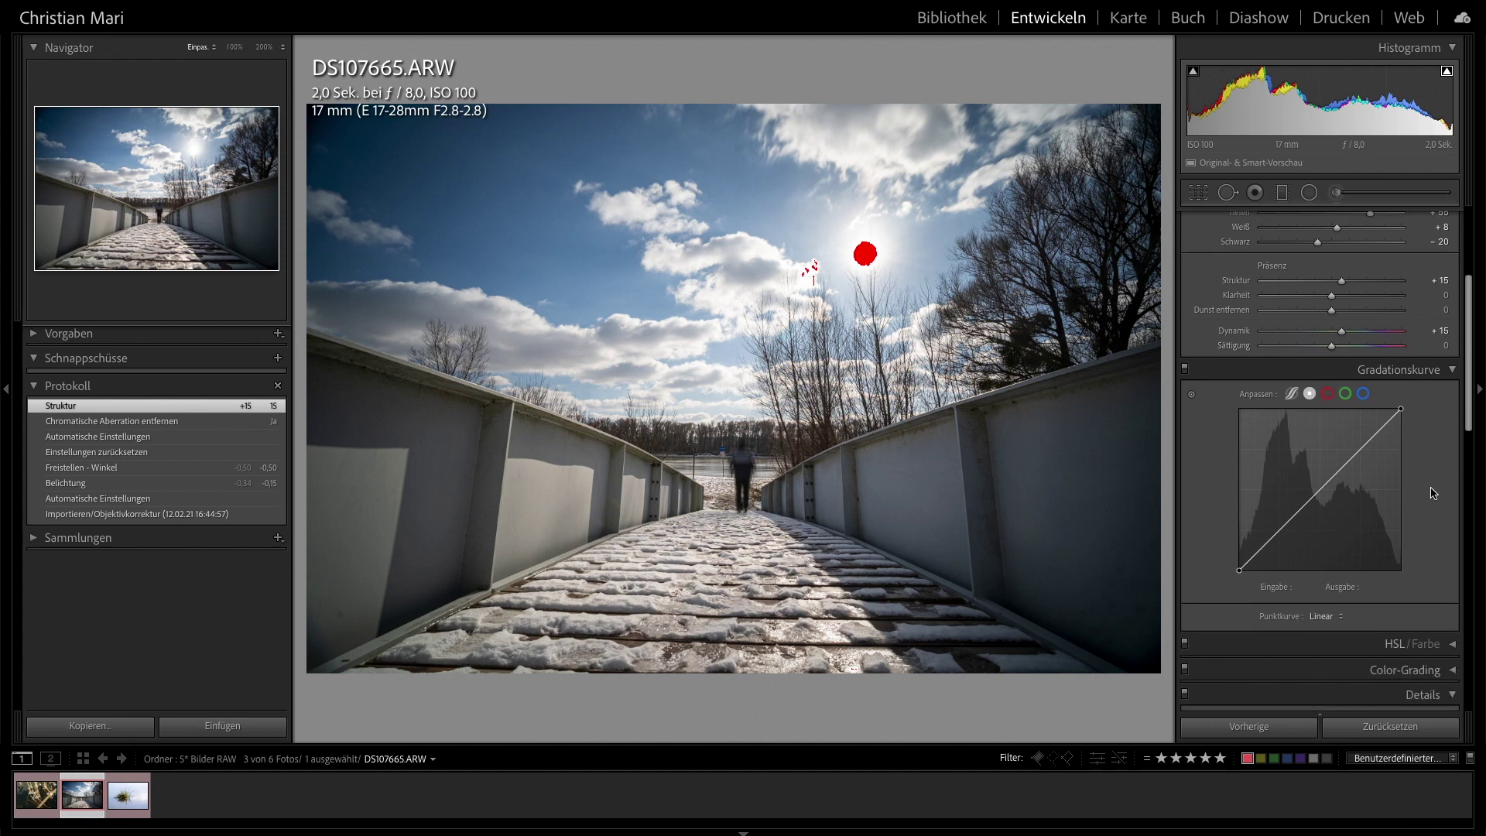
- Apply the Mittlerer Kontrast point curve and raise exposure to +0.35
{"action": "left_click", "coordinate": [1345, 611]}
{"action": "left_click", "coordinate": [1347, 624]}
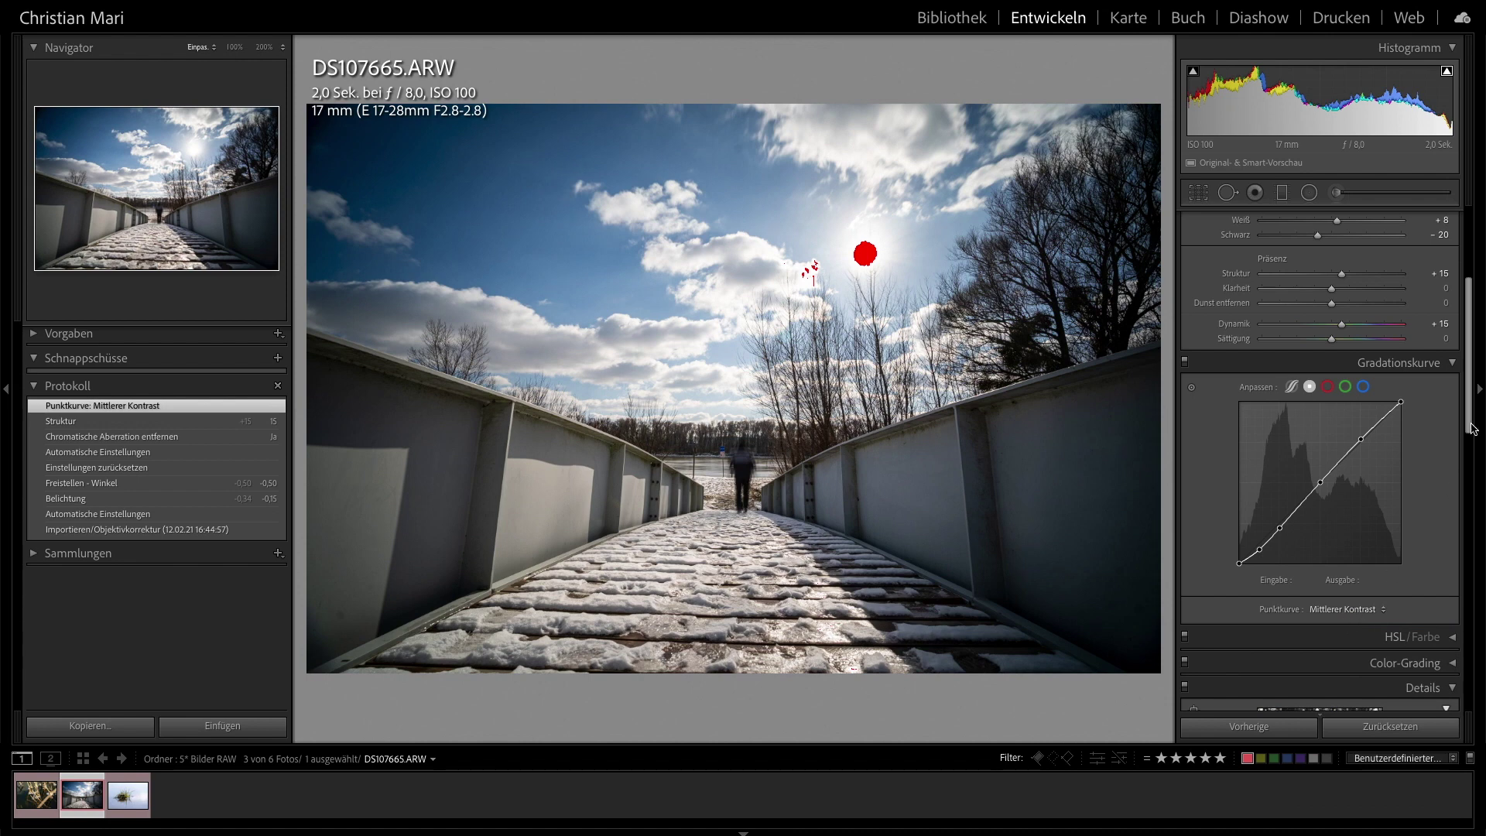
{"action": "left_click_drag", "start_coordinate": [1471, 422], "coordinate": [1471, 352]}
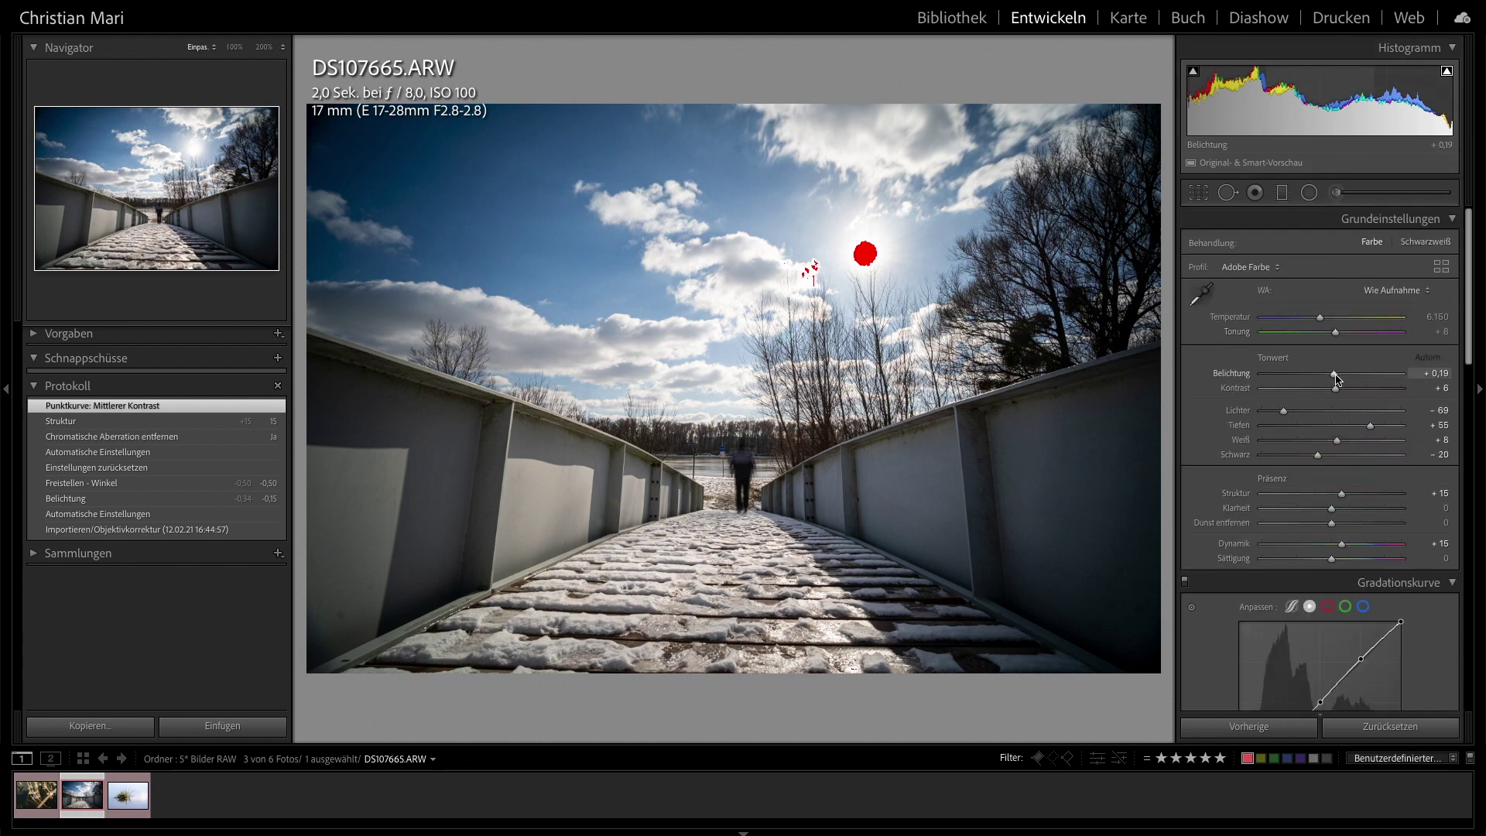
{"action": "left_click_drag", "start_coordinate": [1337, 378], "coordinate": [1340, 379]}
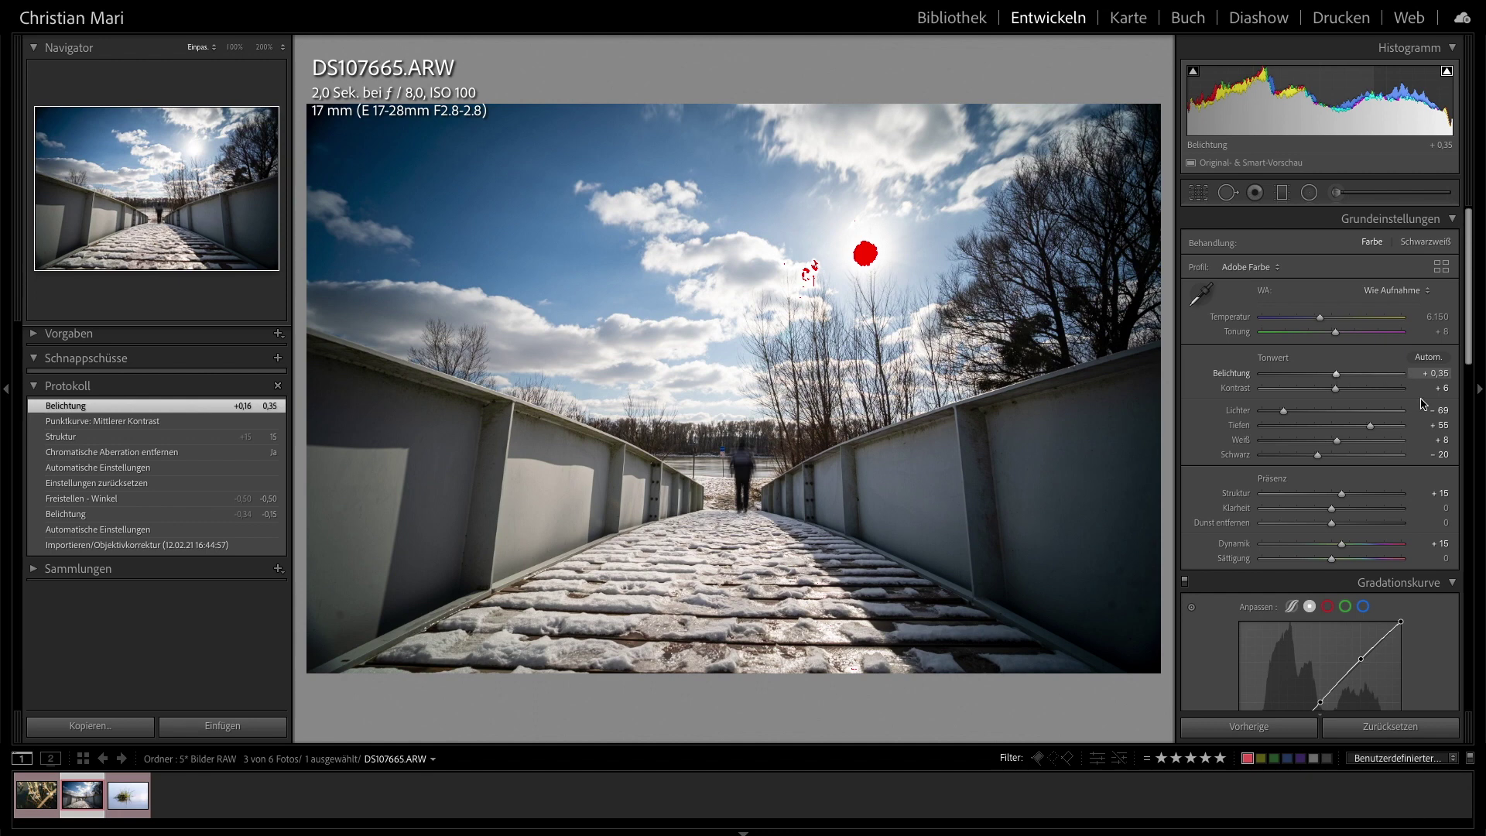
{"action": "left_click_drag", "start_coordinate": [1471, 359], "coordinate": [1478, 493]}
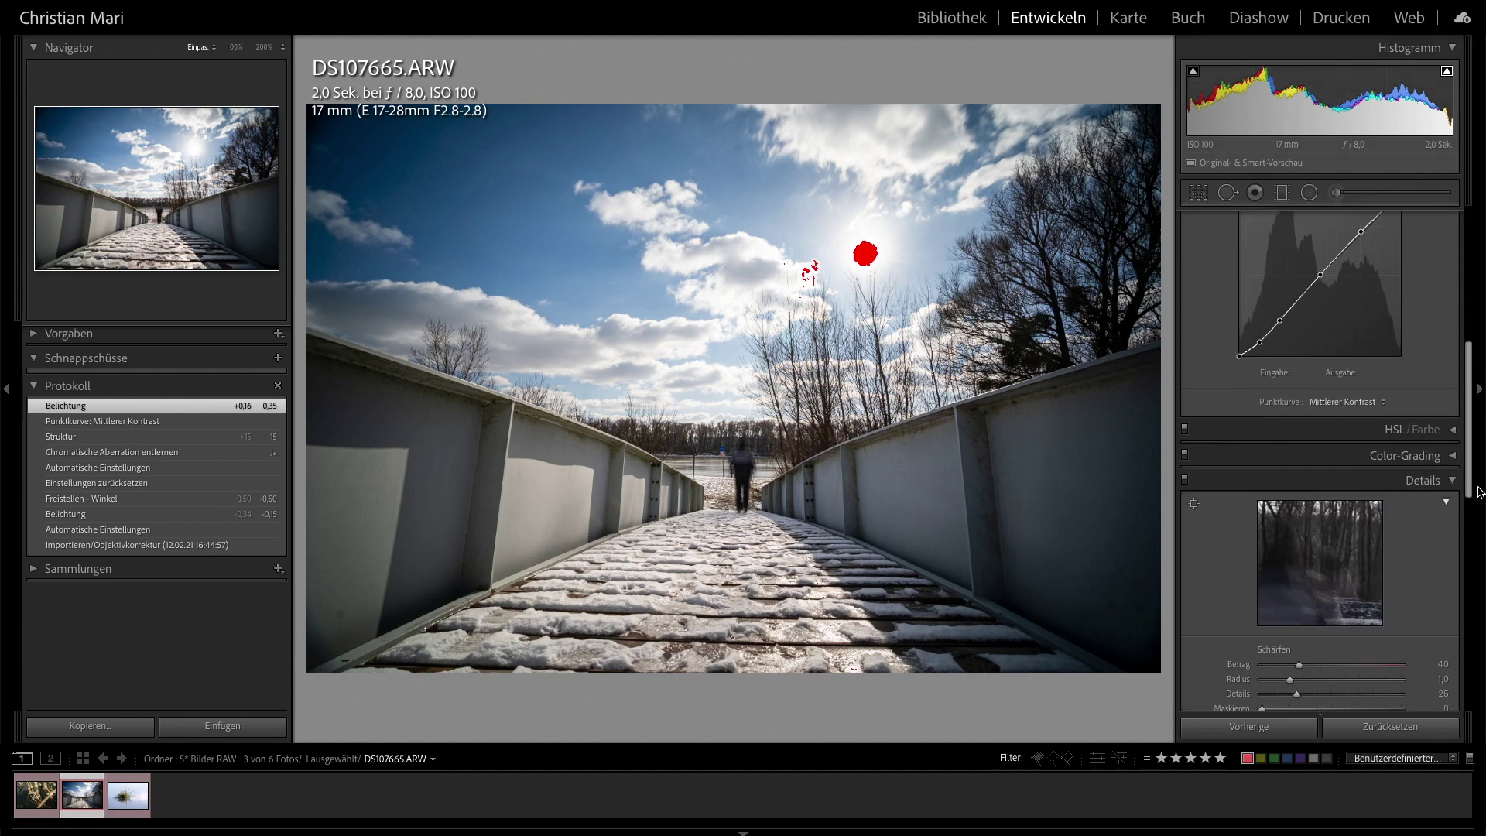
- Expand HSL showing all channels, then expand the Color Grading wheels
{"action": "left_click", "coordinate": [1454, 431]}
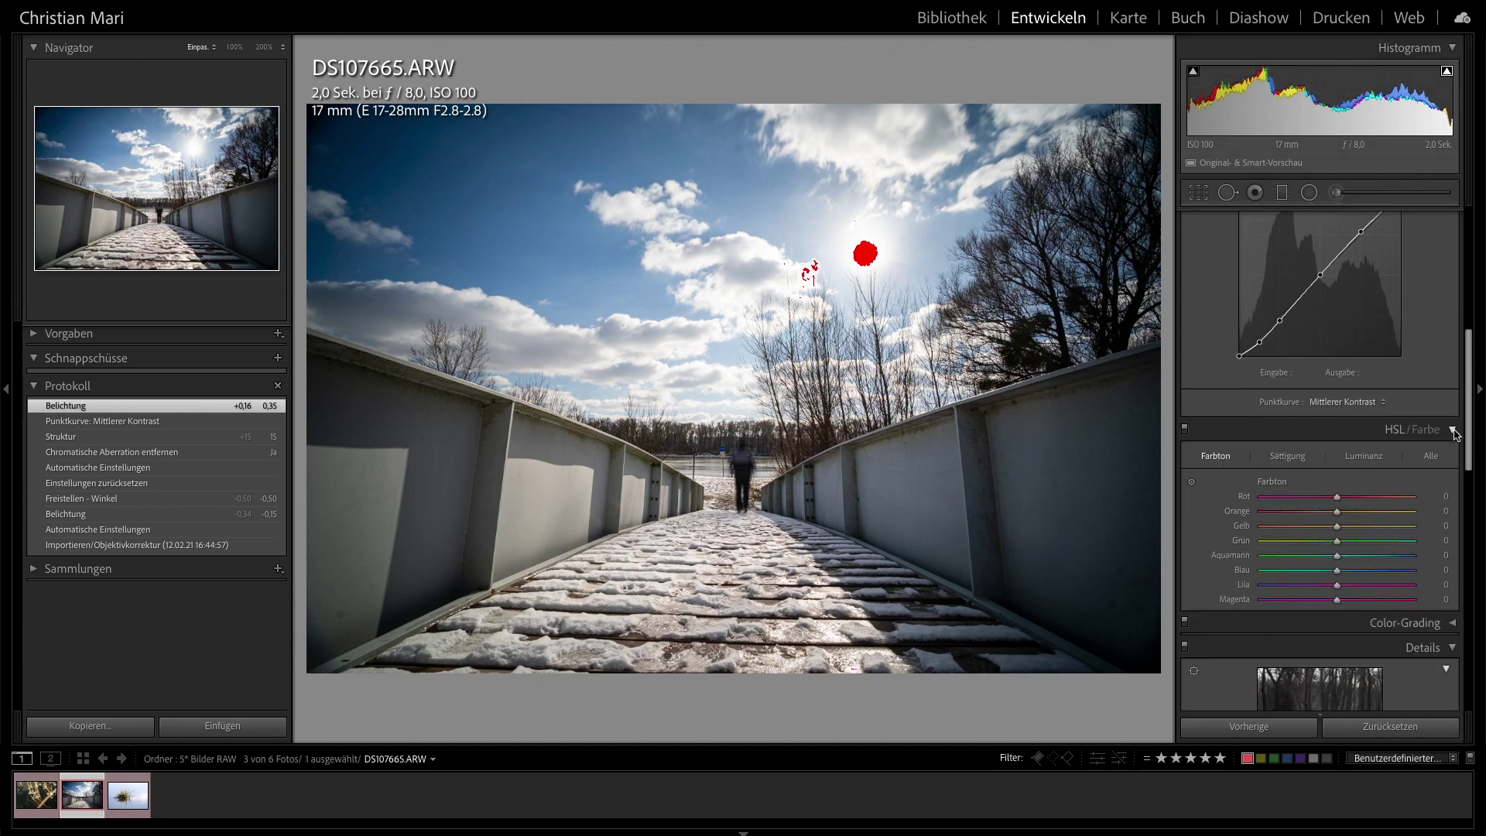
{"action": "left_click", "coordinate": [1433, 457]}
{"action": "scroll", "coordinate": [1439, 451], "scroll_direction": "down", "scroll_amount": 5}
{"action": "scroll", "coordinate": [1440, 447], "scroll_direction": "down", "scroll_amount": 2}
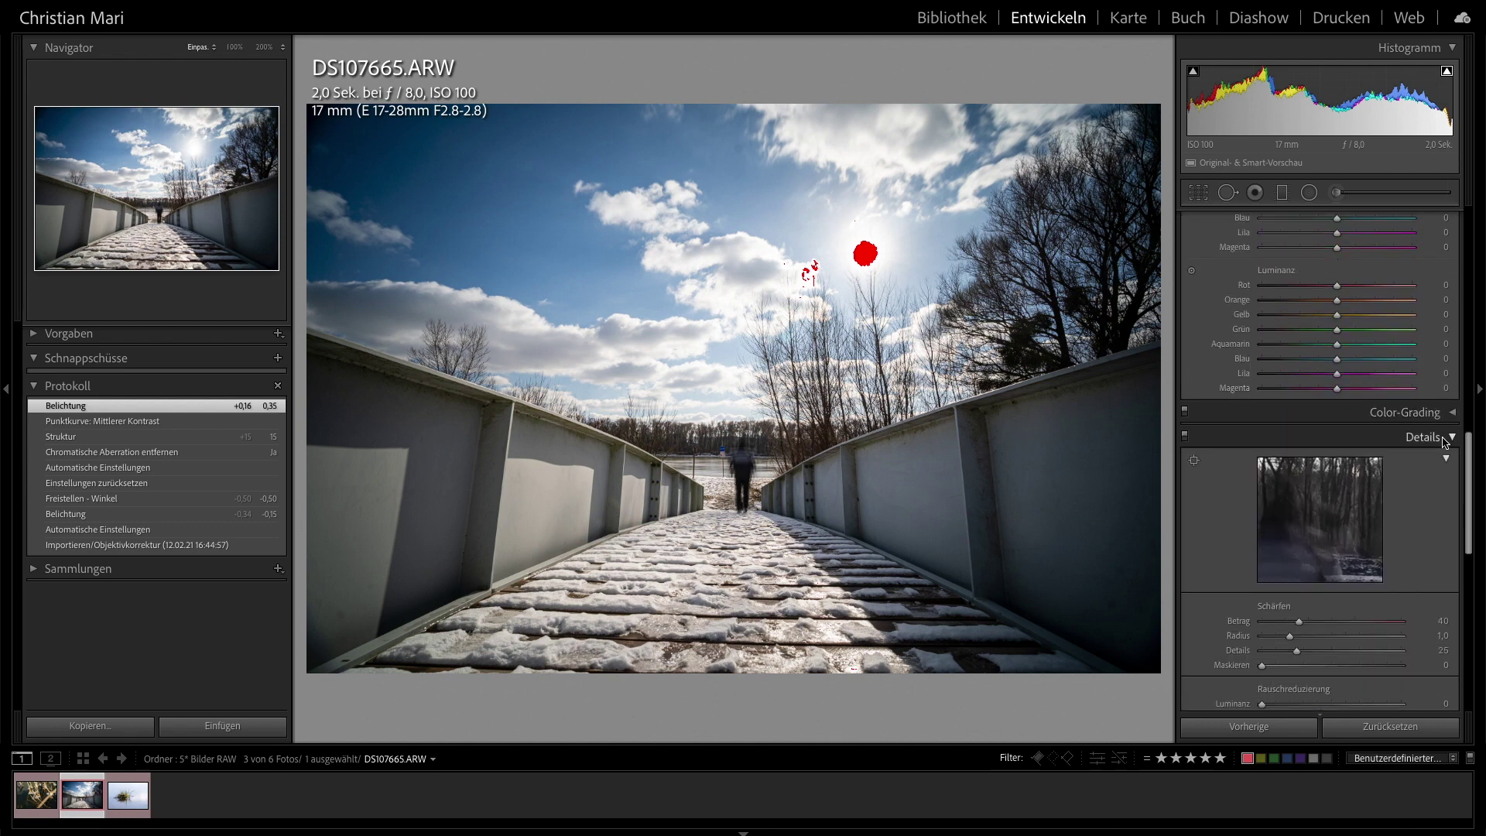
{"action": "left_click", "coordinate": [1453, 414]}
{"action": "scroll", "coordinate": [1453, 416], "scroll_direction": "down", "scroll_amount": 1}
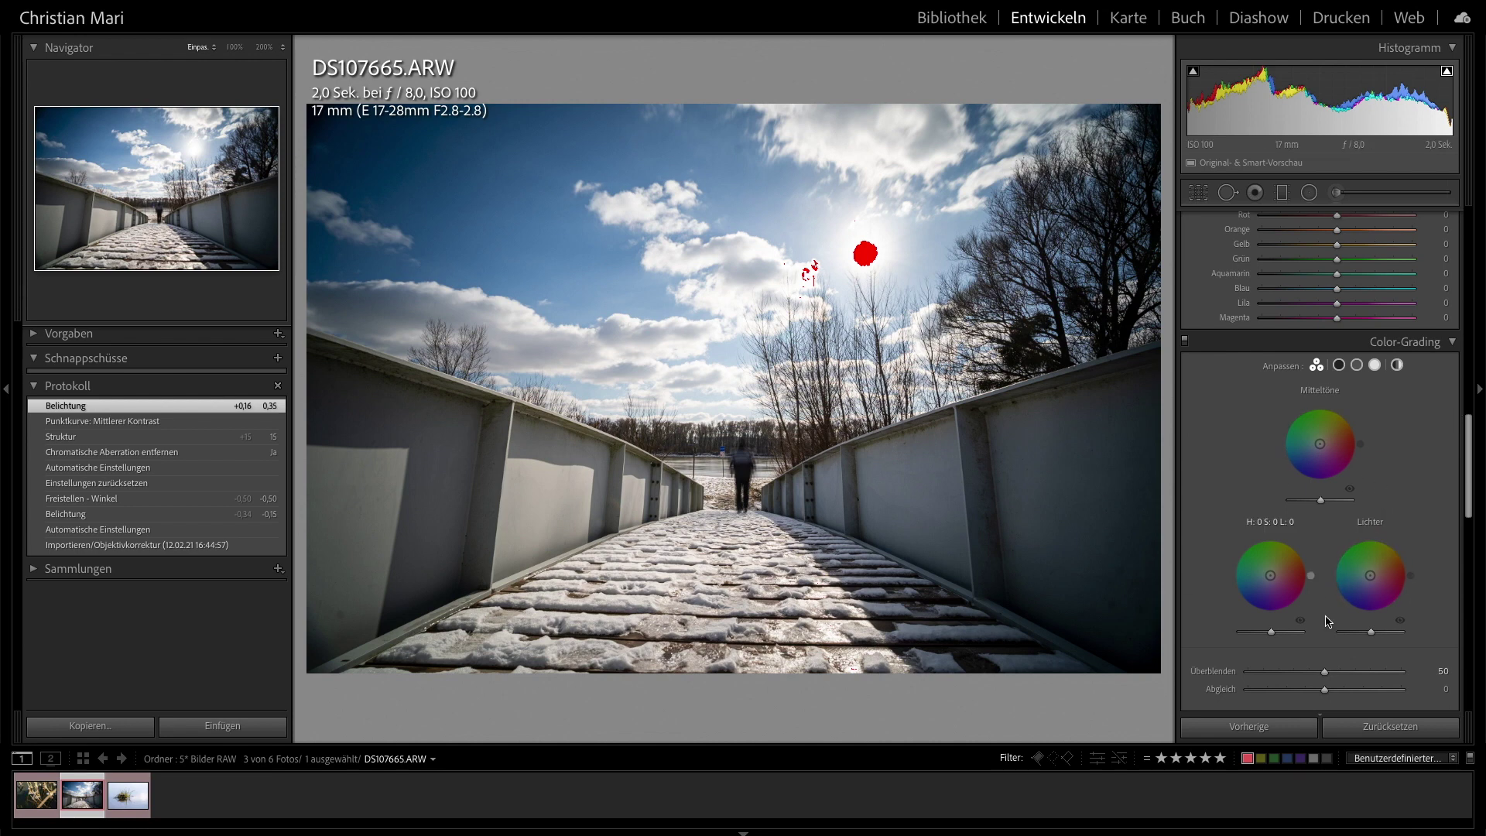
- Tint the shadows blue at hue 234 and the highlights warm yellow at hue 51
{"action": "mouse_move", "coordinate": [1271, 576]}
{"action": "left_click_drag", "start_coordinate": [1271, 575], "coordinate": [1267, 581]}
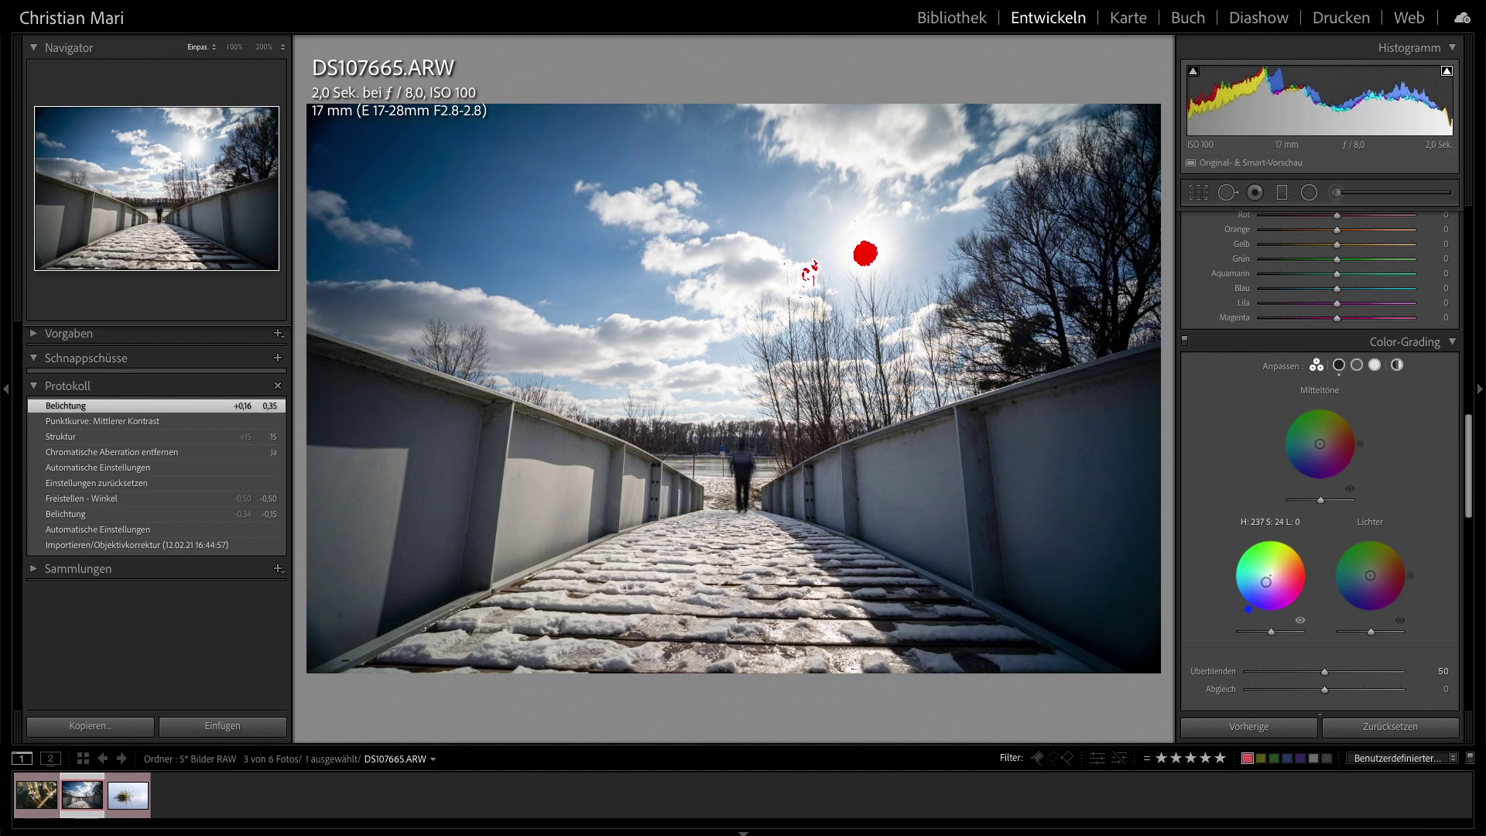
{"action": "mouse_move", "coordinate": [1267, 579]}
{"action": "left_mouse_down"}
{"action": "mouse_move", "coordinate": [1252, 597]}
{"action": "mouse_move", "coordinate": [1264, 581]}
{"action": "left_mouse_up"}
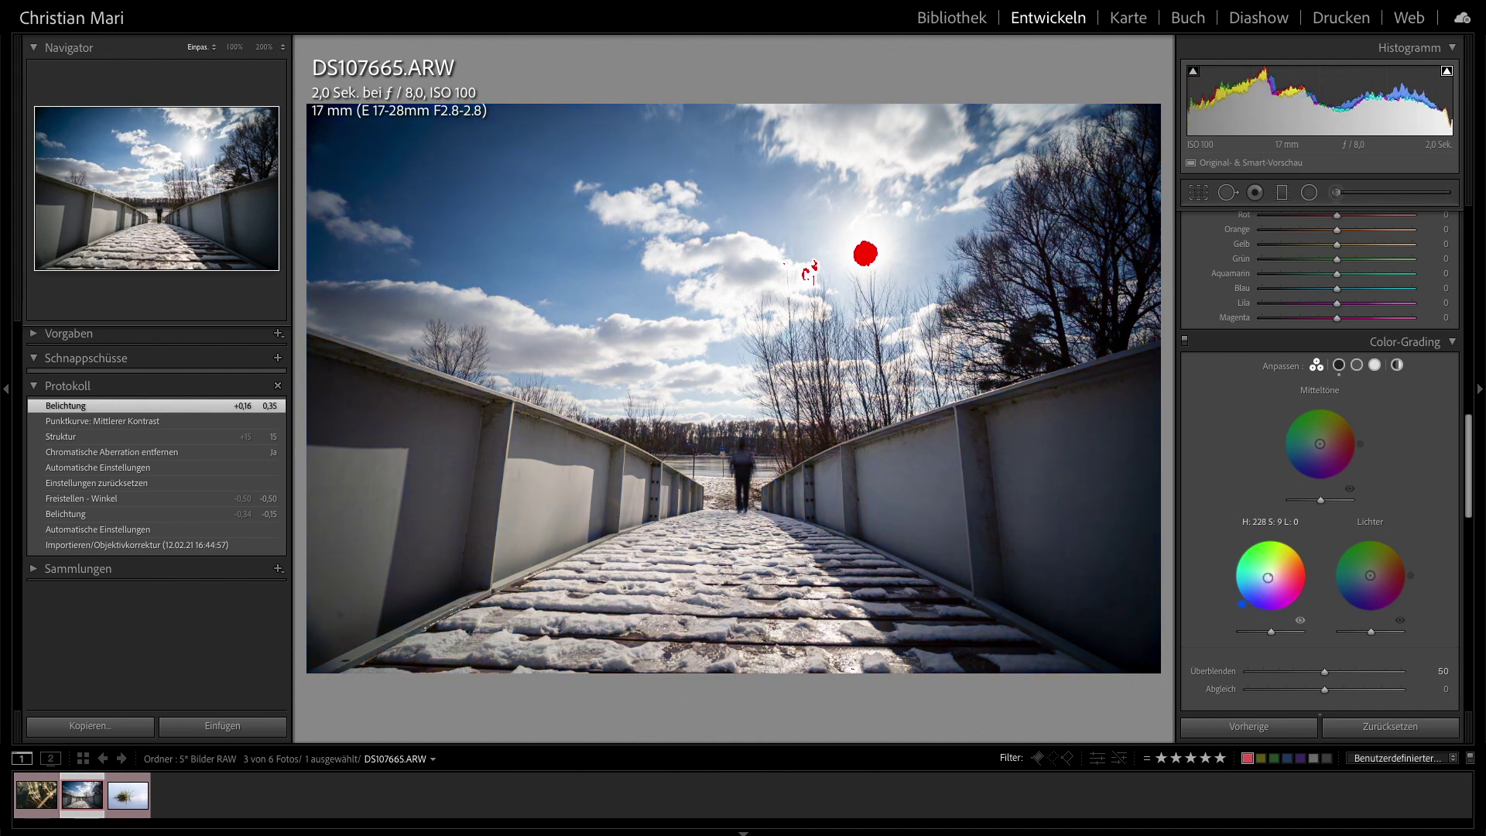
{"action": "left_click_drag", "start_coordinate": [1265, 582], "coordinate": [1265, 583]}
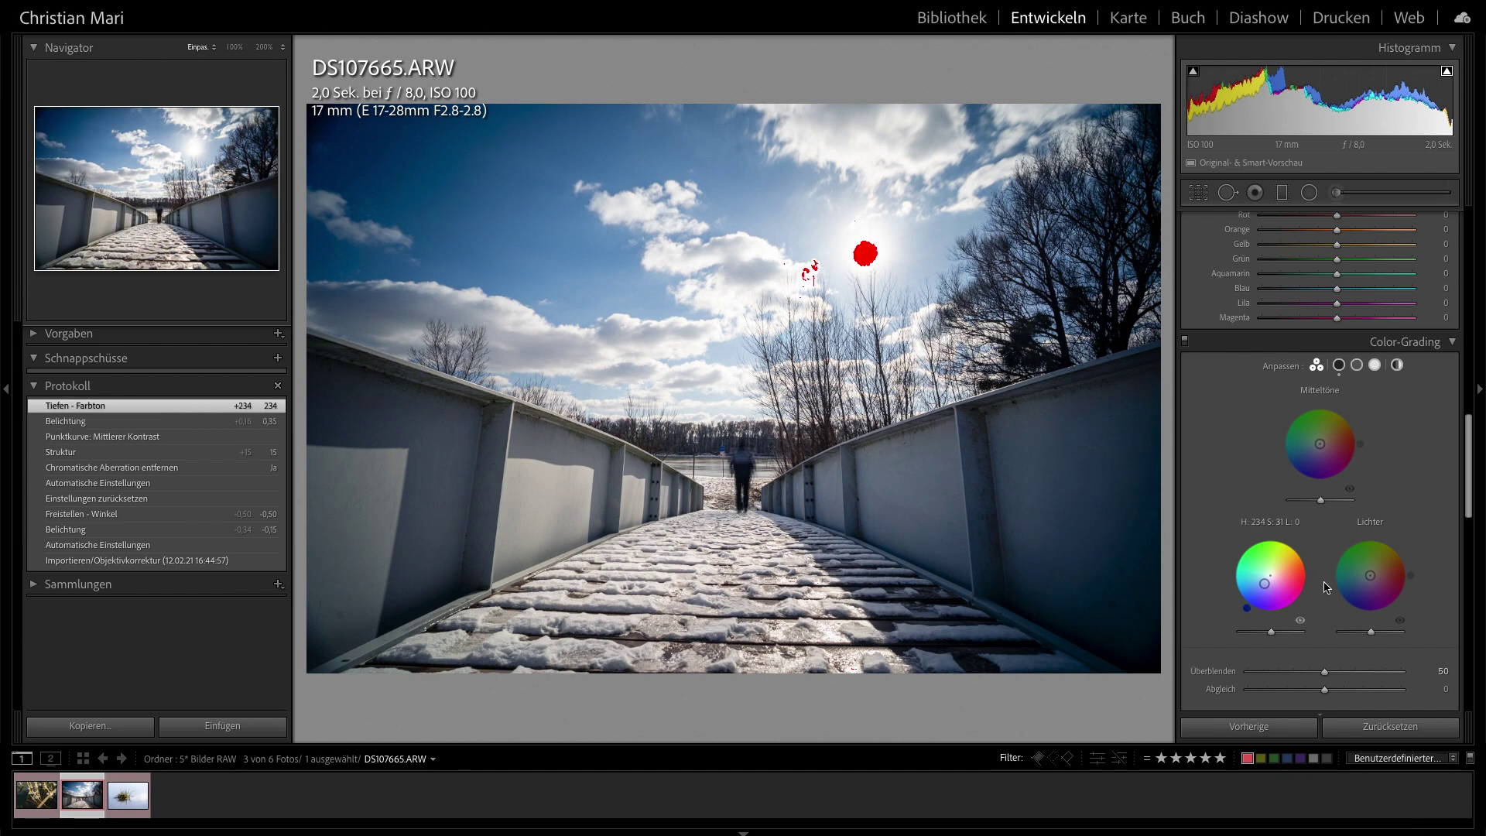
{"action": "left_click_drag", "start_coordinate": [1371, 575], "coordinate": [1376, 568]}
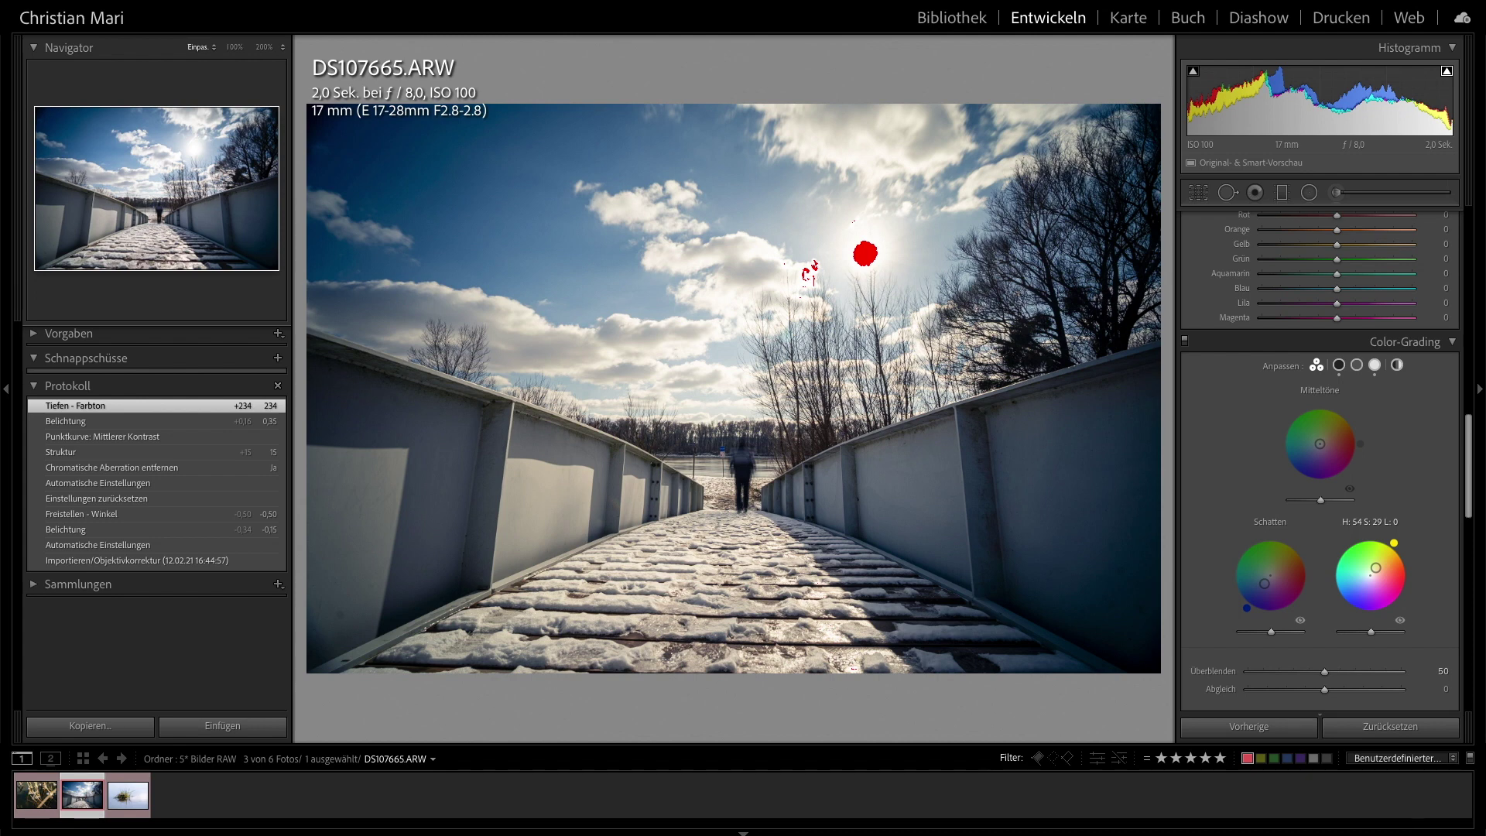
{"action": "left_click_drag", "start_coordinate": [1377, 569], "coordinate": [1377, 567]}
{"action": "left_click_drag", "start_coordinate": [1469, 515], "coordinate": [1473, 581]}
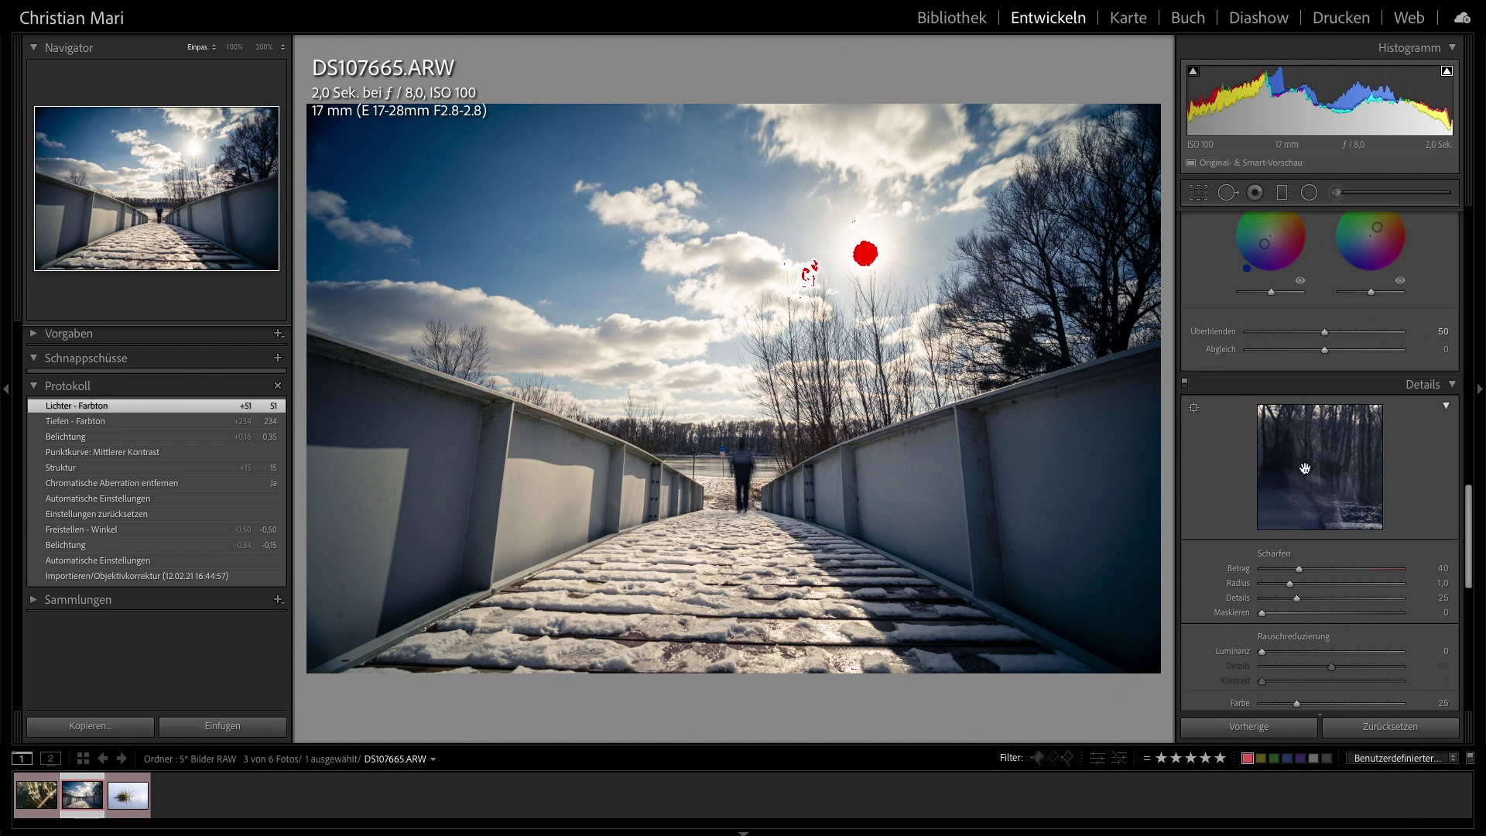
- Preview sharpening on the bolted railing and set the sharpening Masking to 77
{"action": "left_click", "coordinate": [1194, 408]}
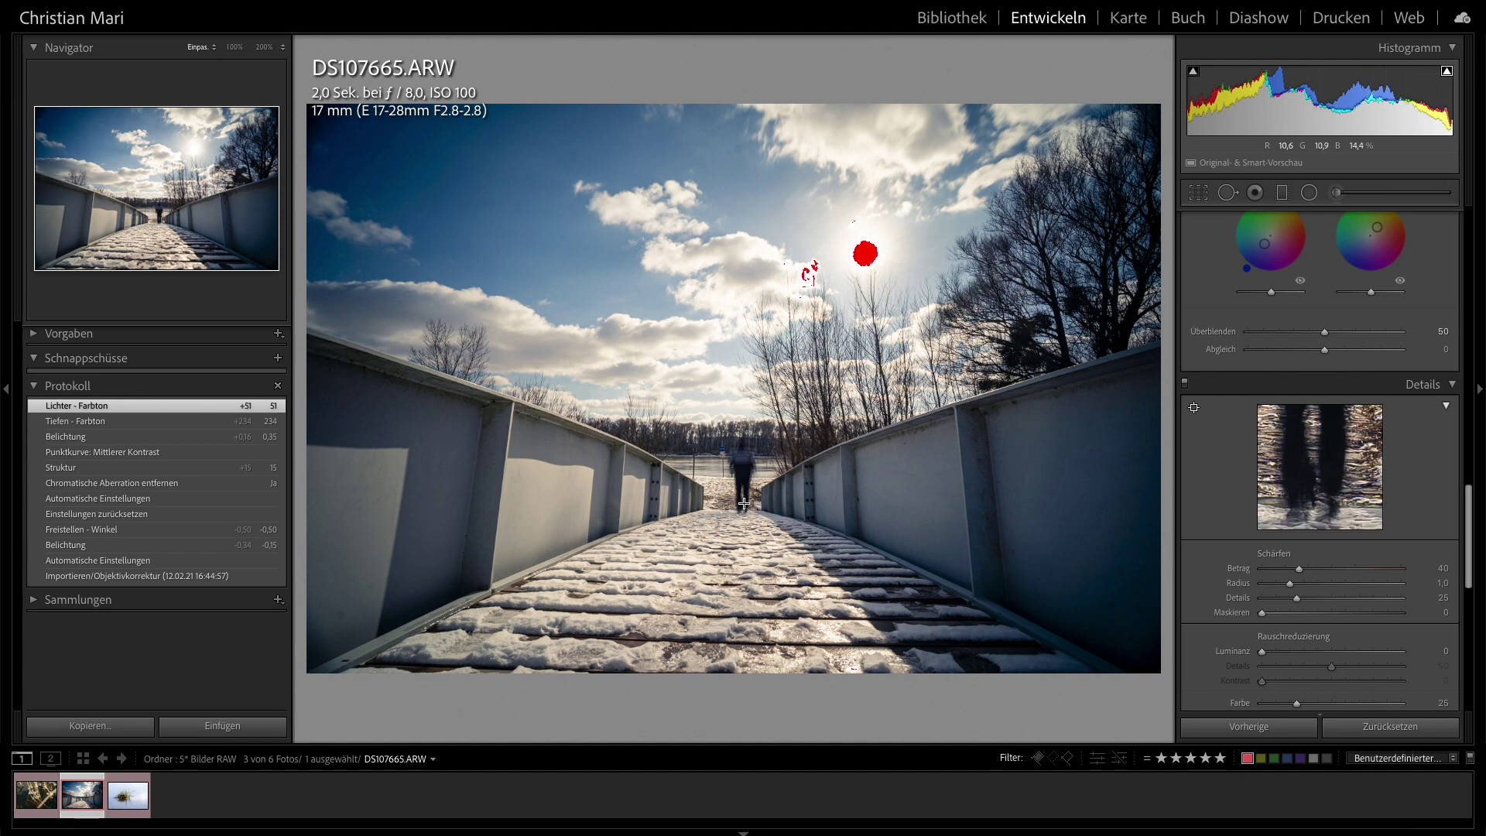
{"action": "left_click", "coordinate": [742, 533]}
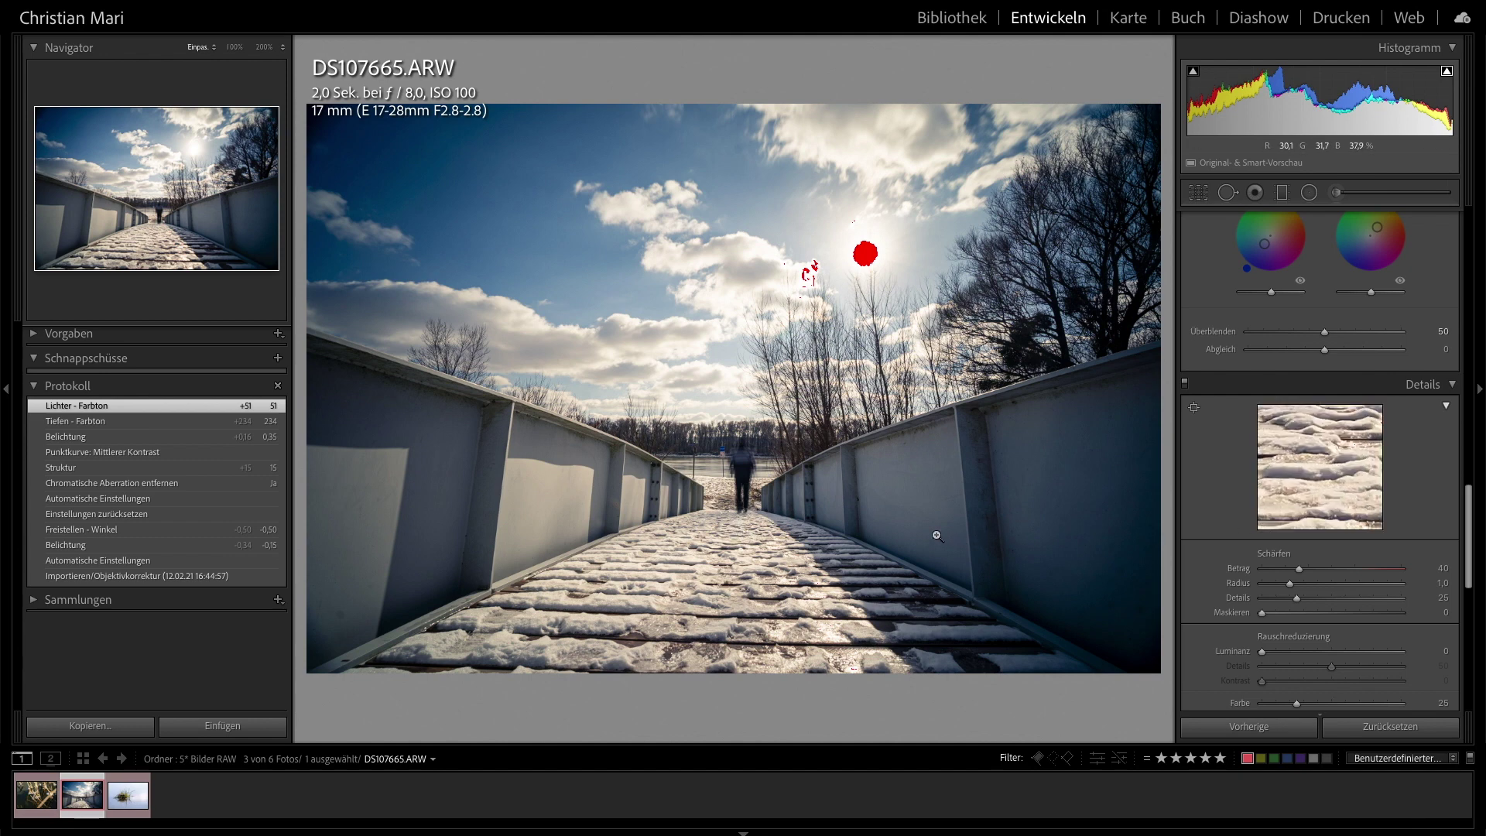
{"action": "left_click", "coordinate": [1195, 408]}
{"action": "left_click", "coordinate": [814, 485]}
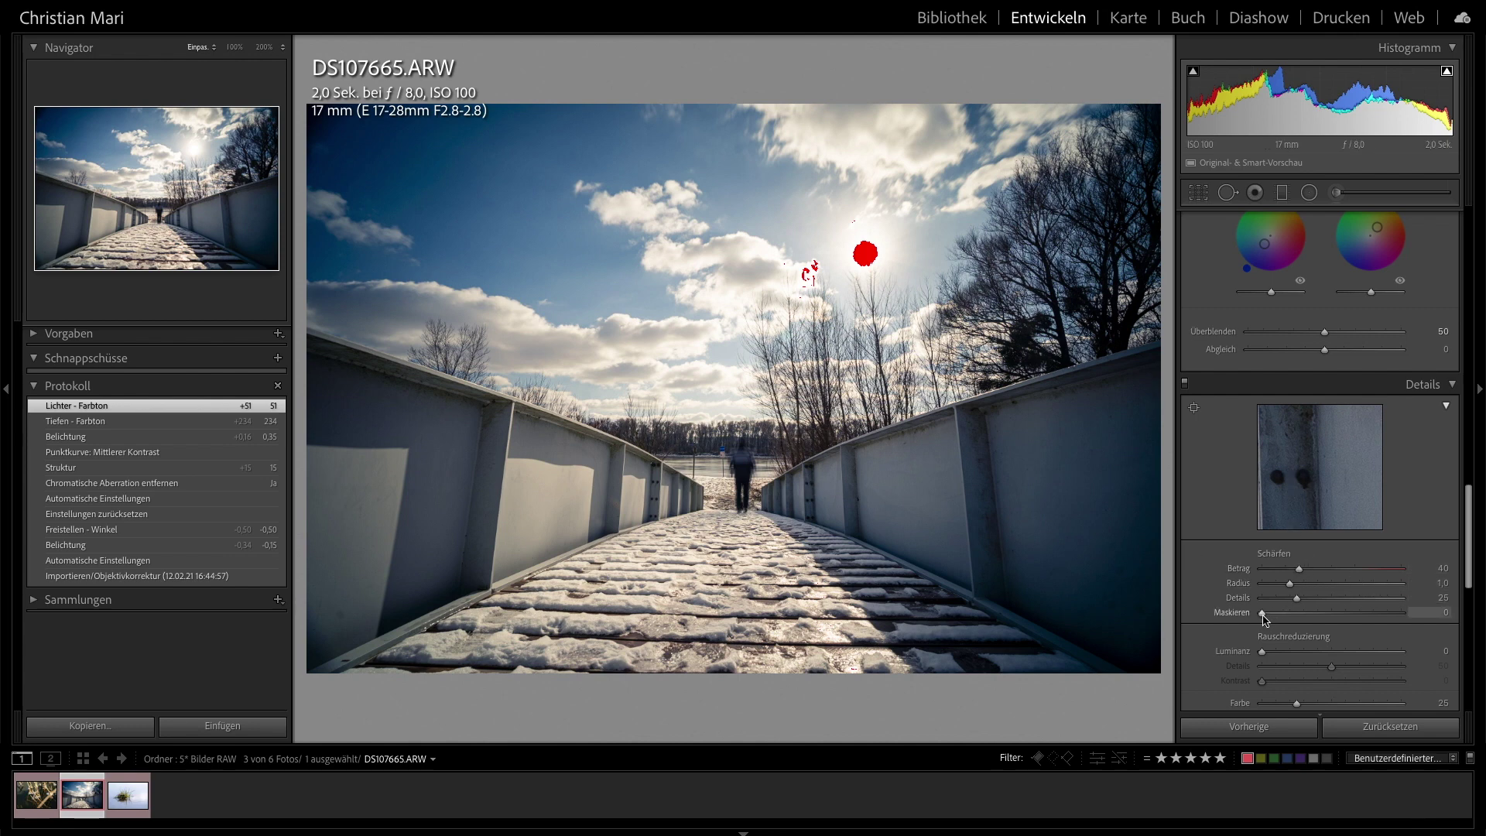
{"action": "left_click_drag", "start_coordinate": [1265, 613], "coordinate": [1368, 612]}
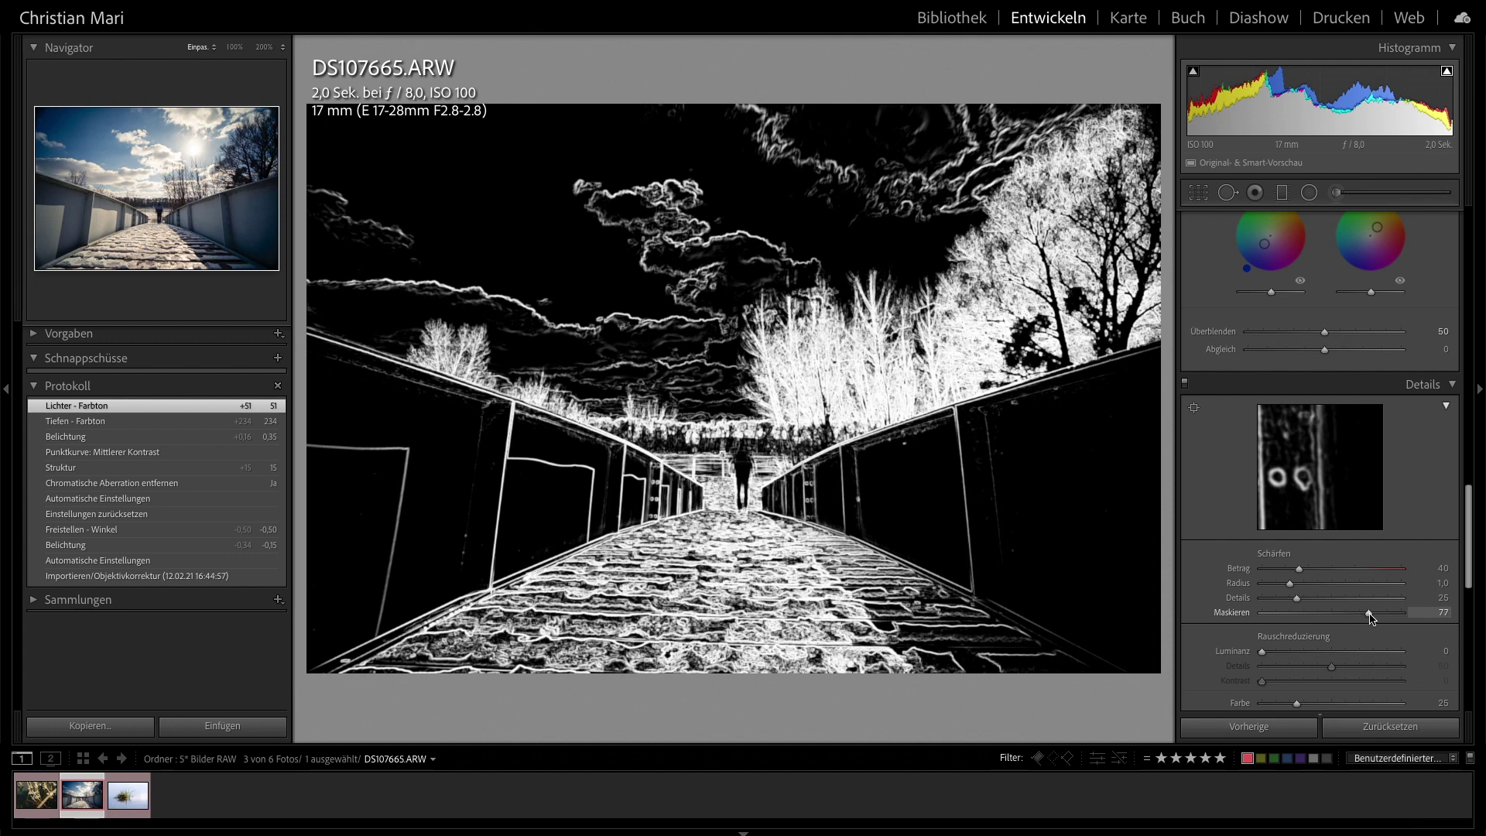
{"action": "left_click_drag", "start_coordinate": [1370, 612], "coordinate": [1370, 612]}
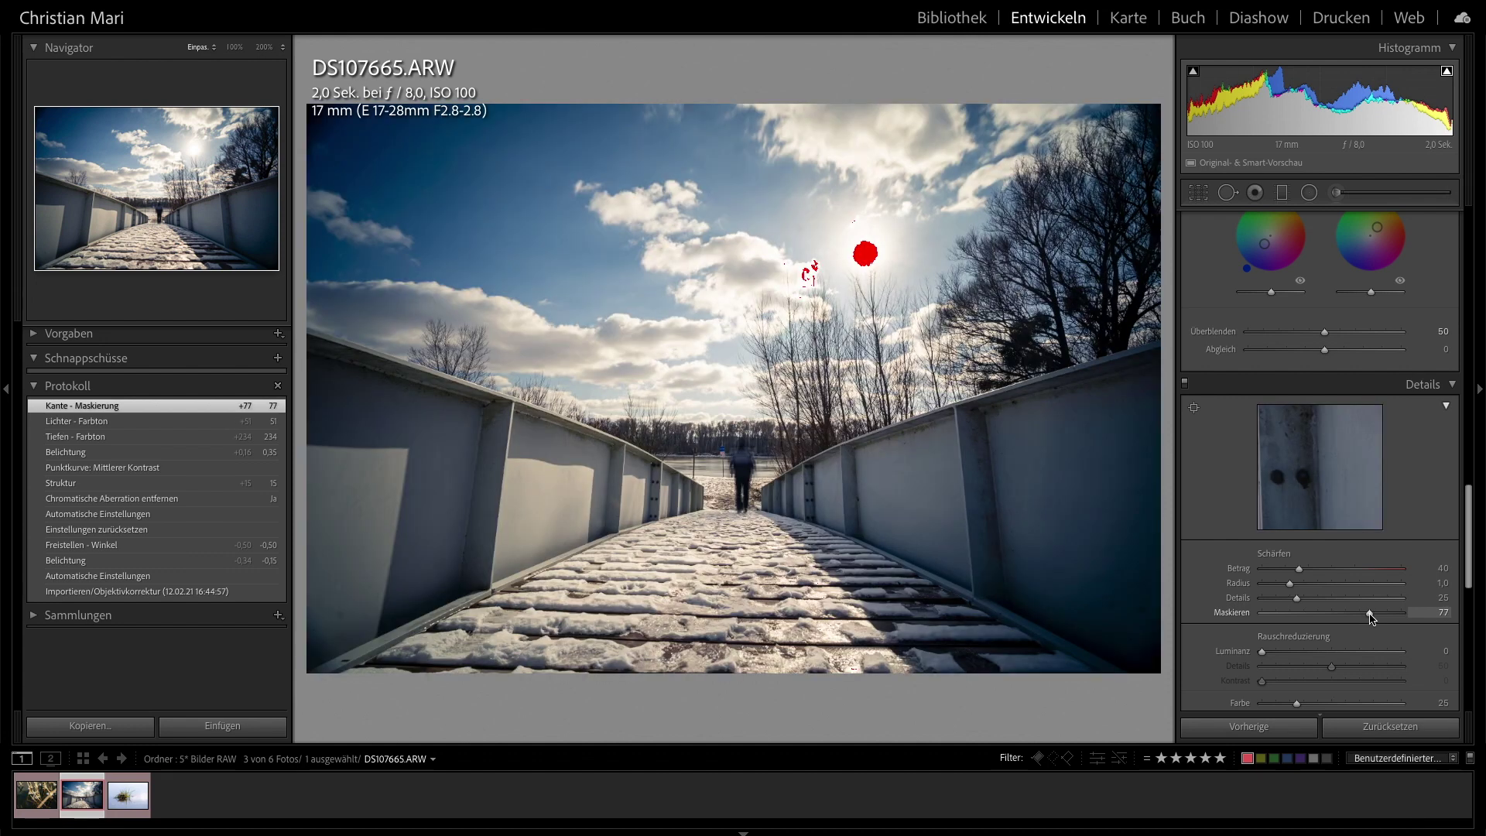
{"action": "scroll", "coordinate": [1409, 592], "scroll_direction": "down", "scroll_amount": 2}
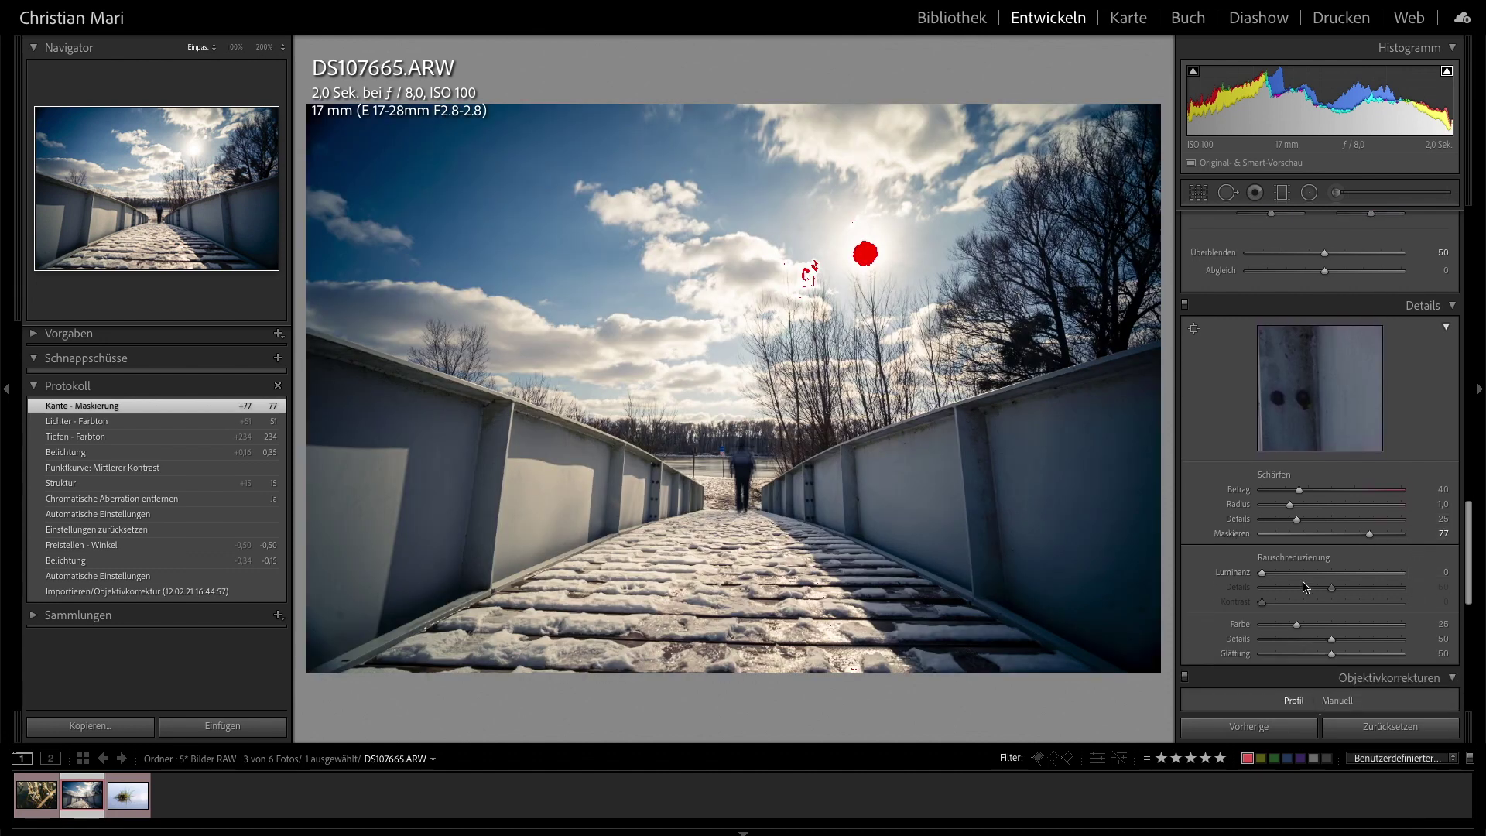
- Set Luminance noise reduction to 3 and enable Tamron lens profile corrections, comparing on and off
{"action": "left_click_drag", "start_coordinate": [1264, 574], "coordinate": [1267, 575]}
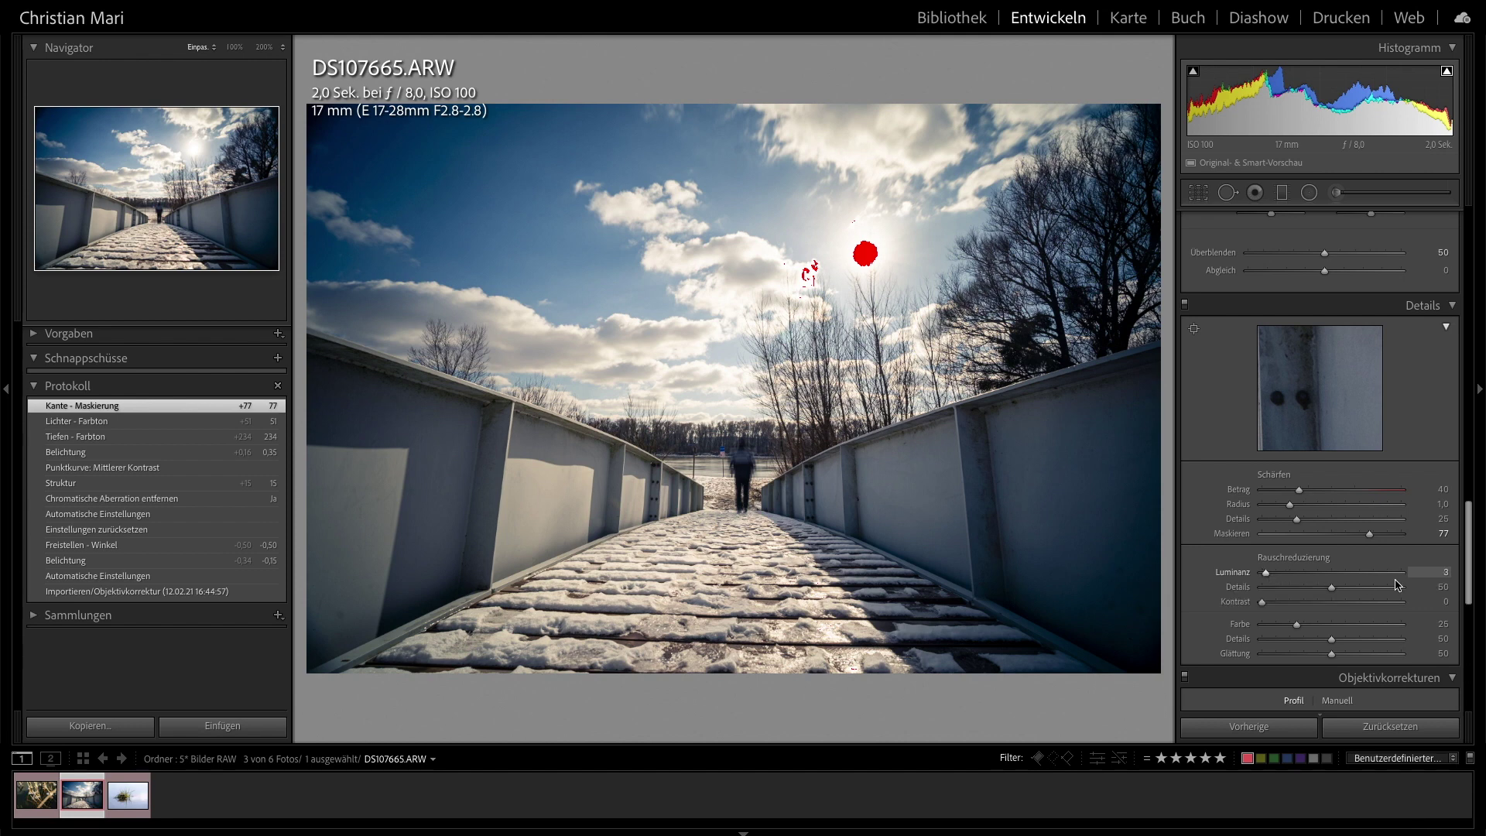
{"action": "scroll", "coordinate": [1398, 585], "scroll_direction": "down", "scroll_amount": 5}
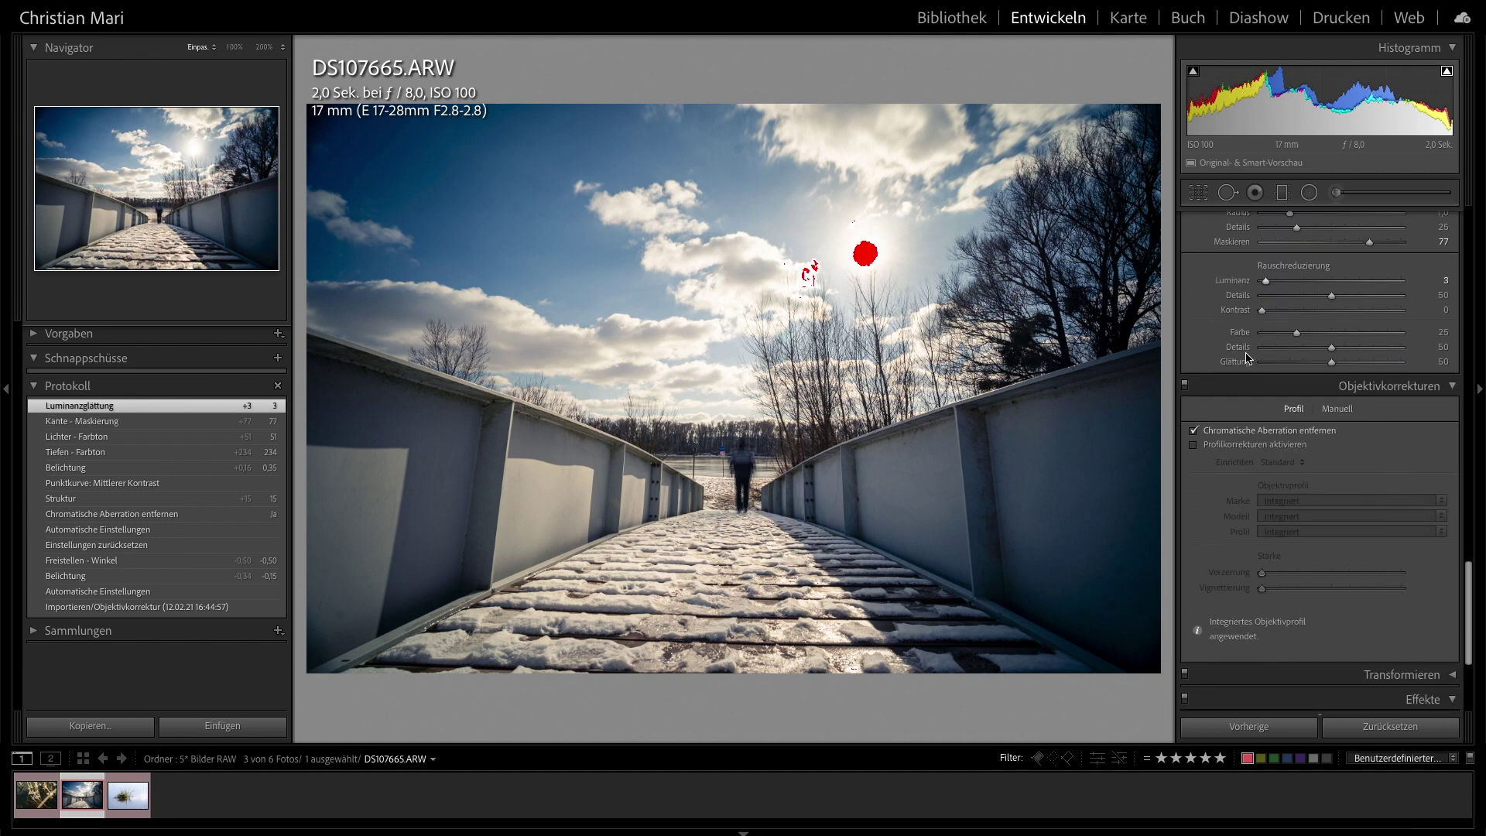
{"action": "left_click", "coordinate": [1194, 445]}
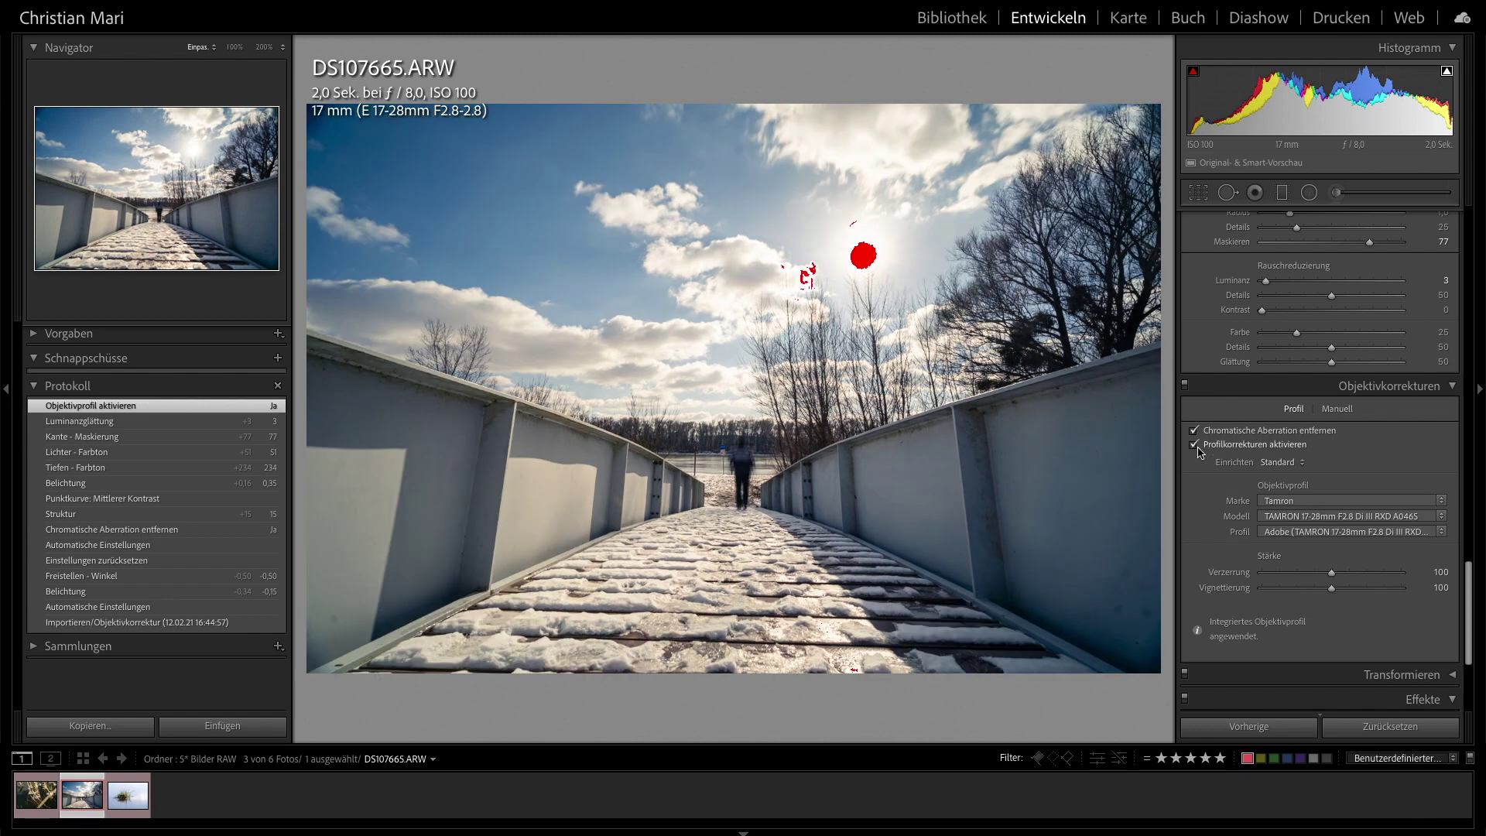
{"action": "left_click", "coordinate": [1195, 445]}
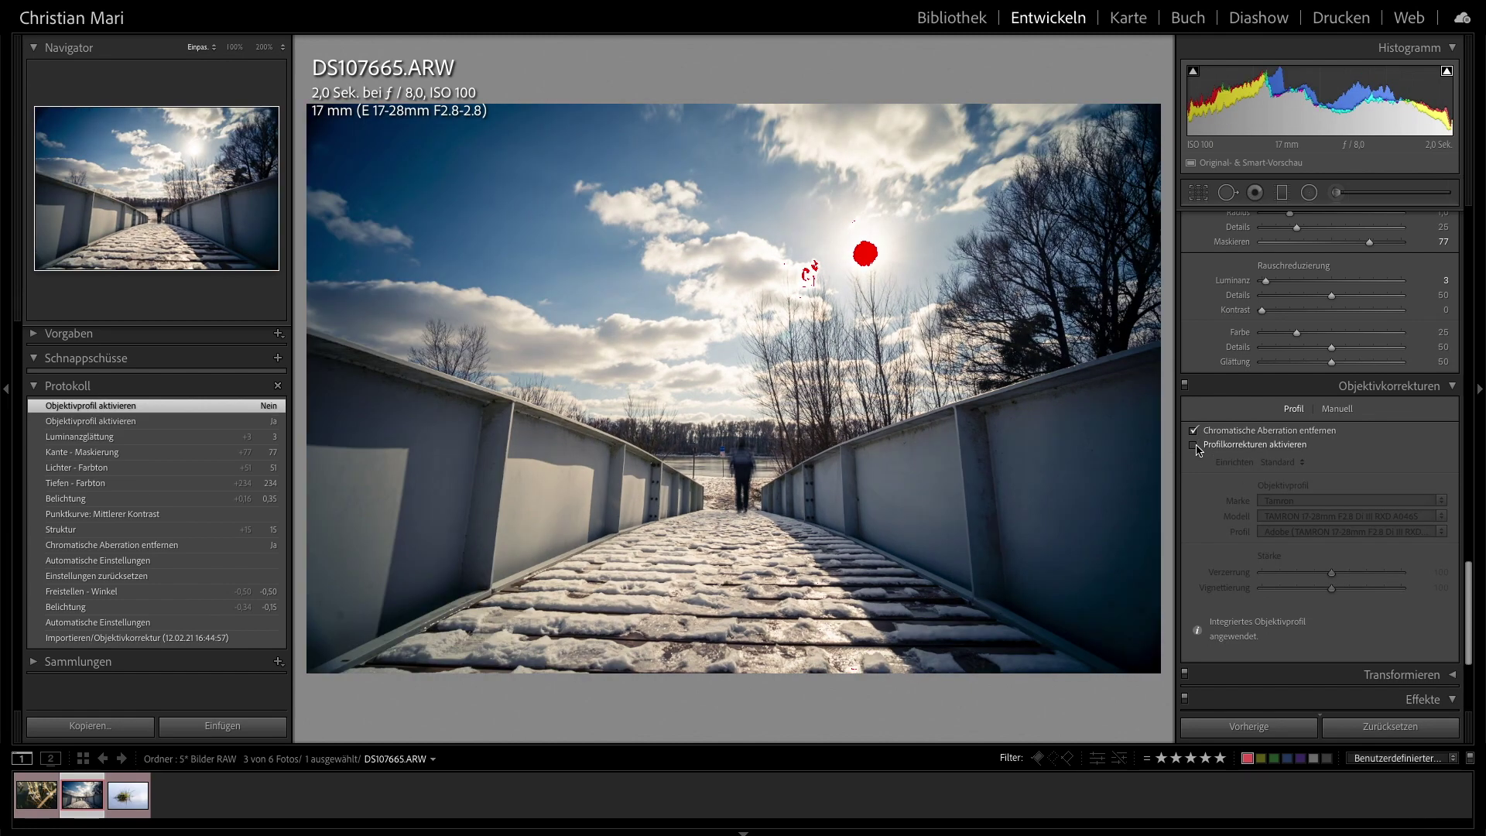
{"action": "left_click", "coordinate": [1194, 445]}
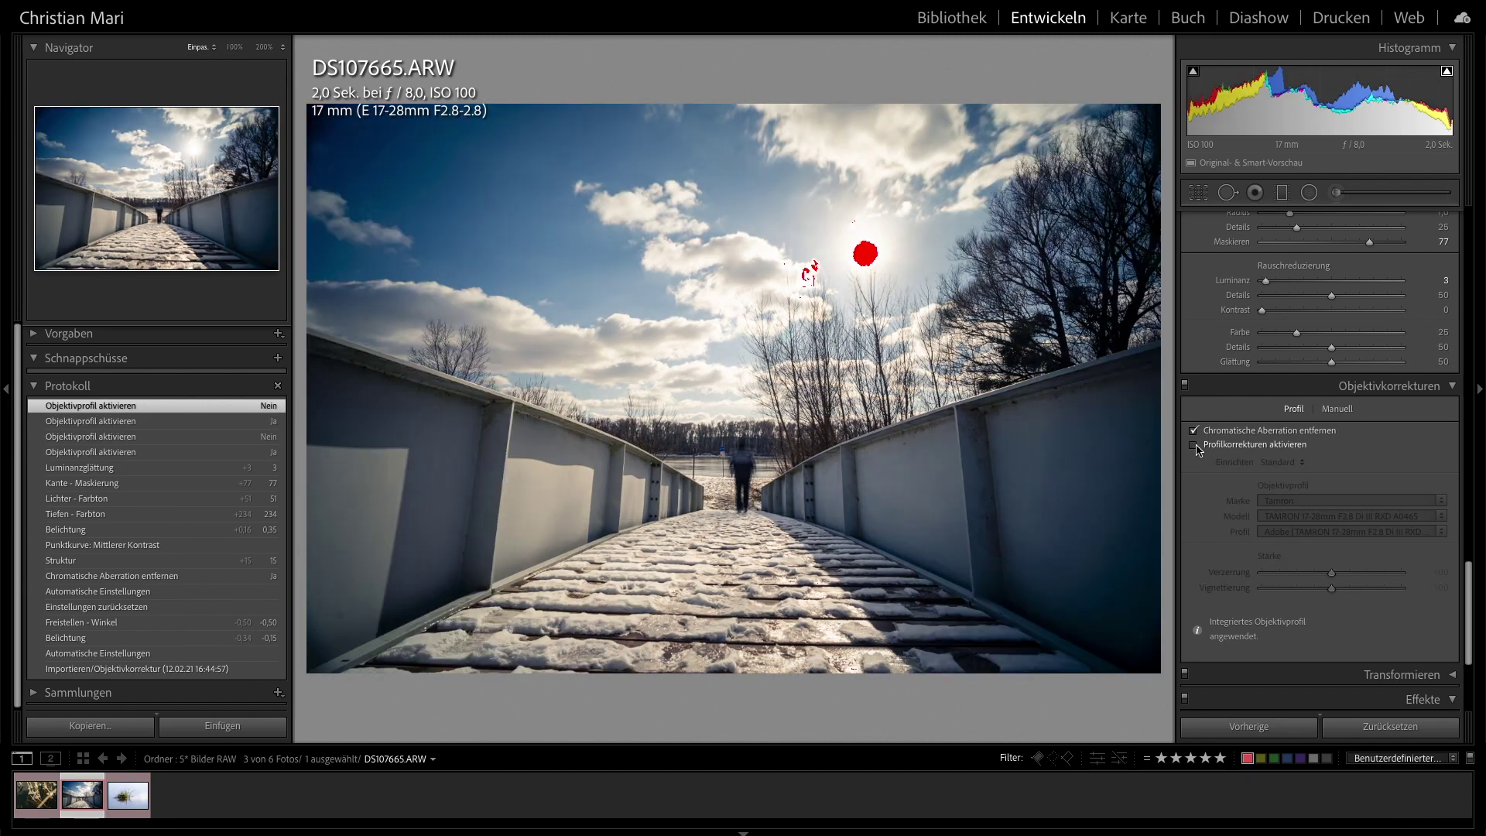
{"action": "left_click", "coordinate": [1194, 445]}
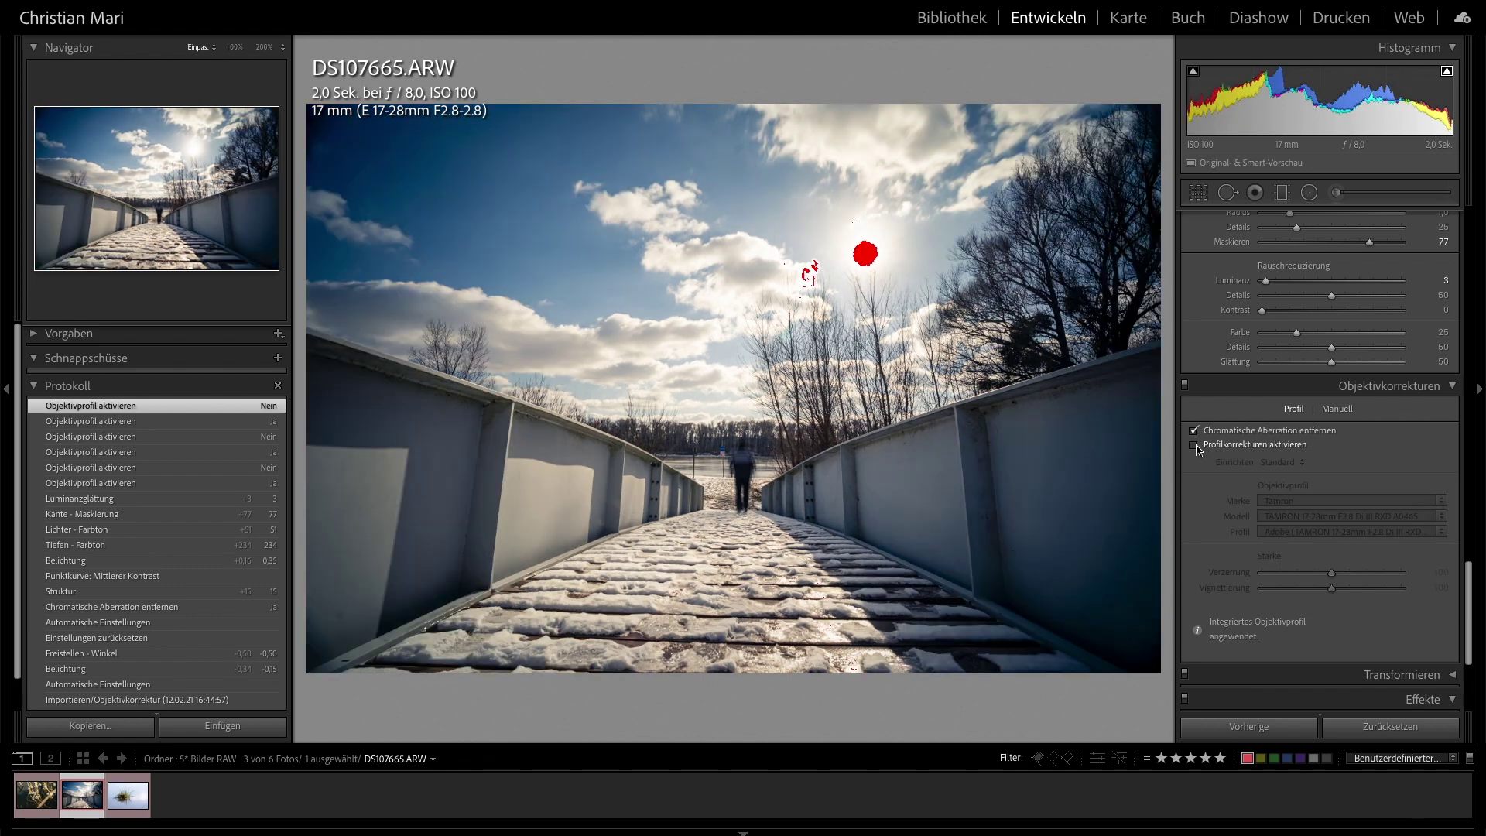
{"action": "left_click", "coordinate": [1194, 446]}
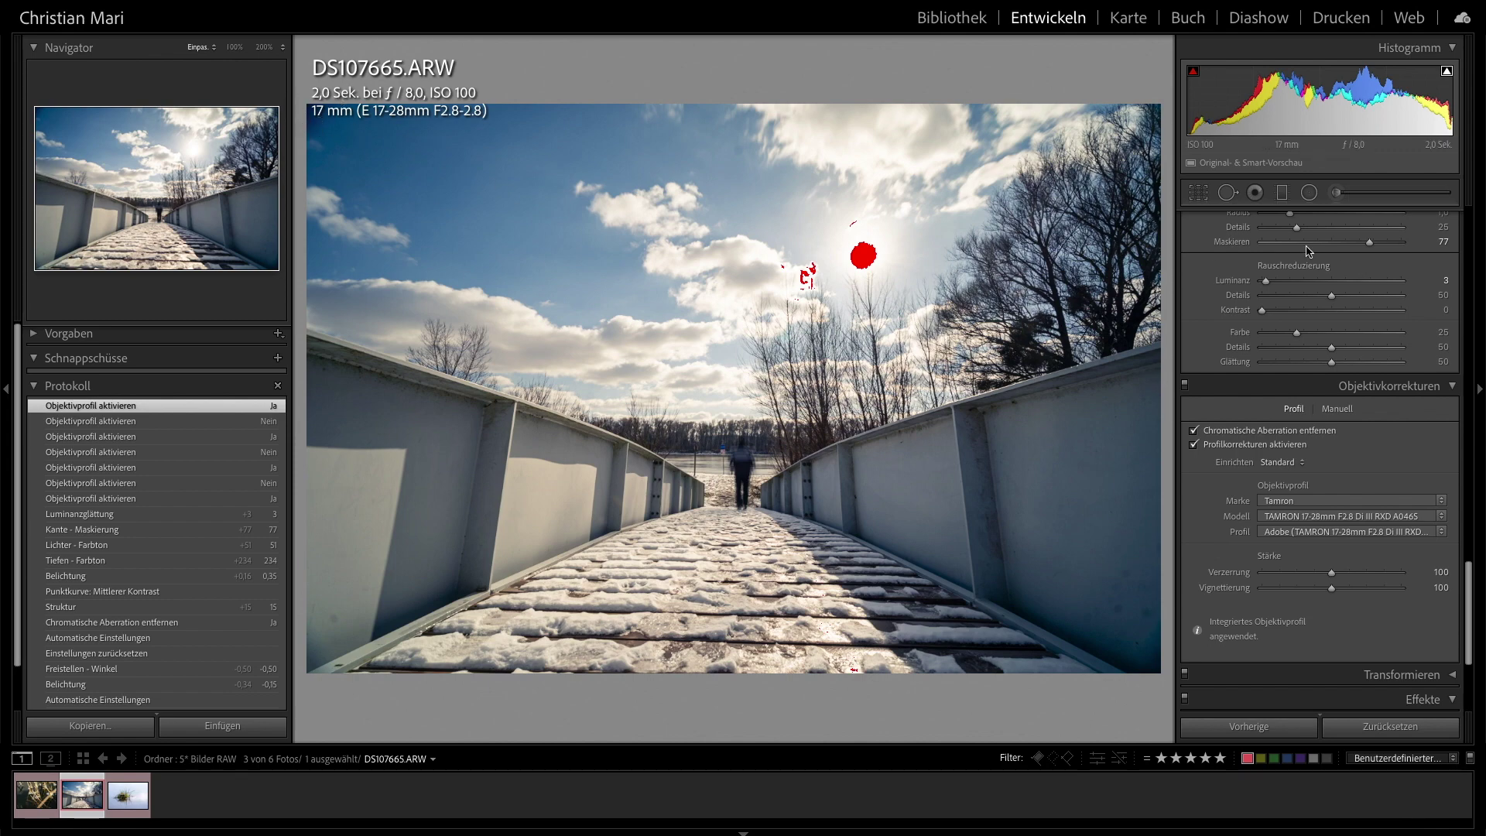
{"action": "left_click", "coordinate": [1199, 192]}
- Tighten the crop evenly on all sides and inspect the railing at 100%
{"action": "left_click_drag", "start_coordinate": [737, 106], "coordinate": [736, 116]}
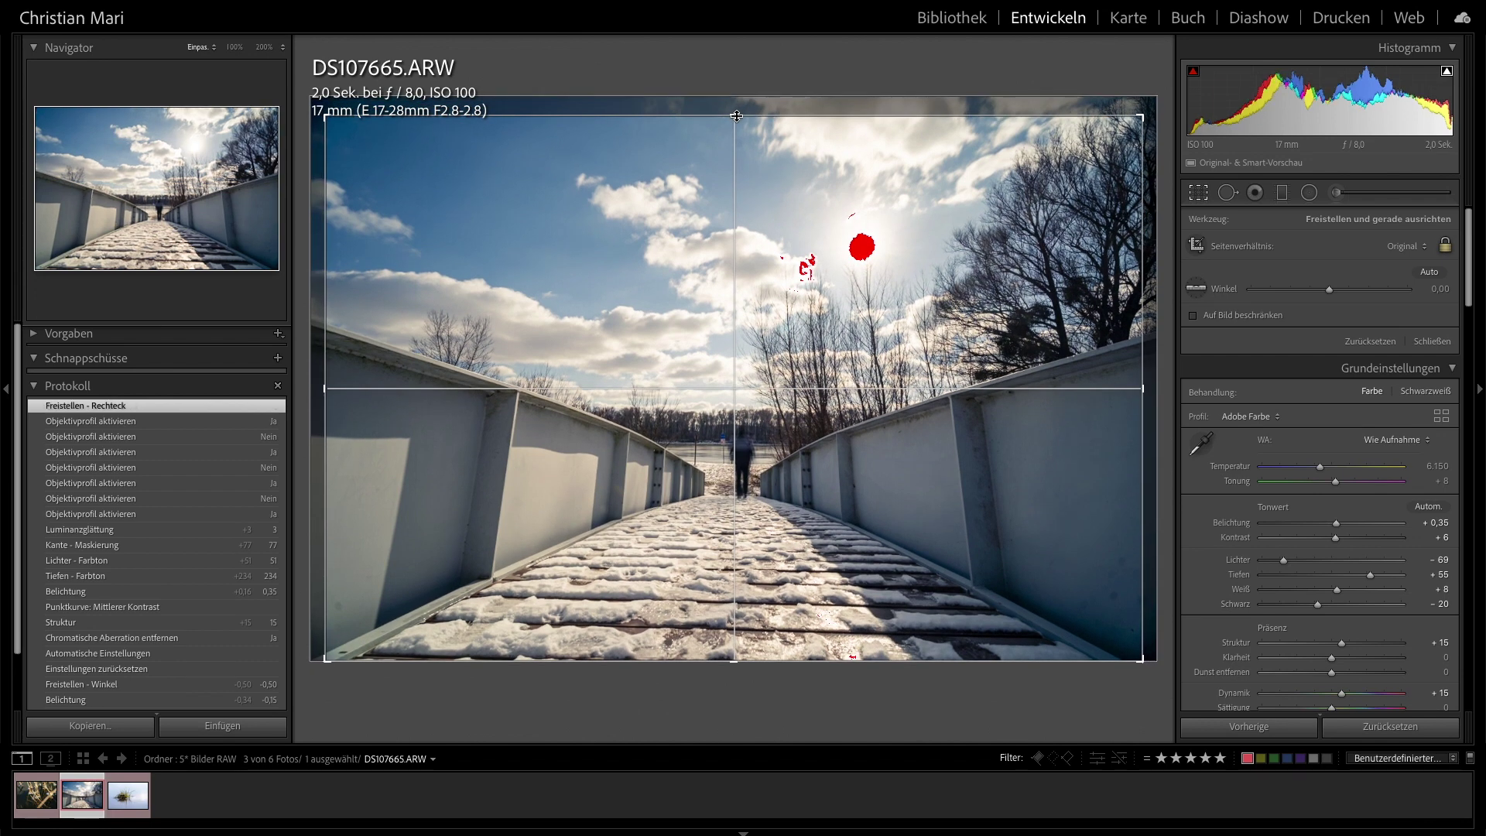
{"action": "key", "text": "Return"}
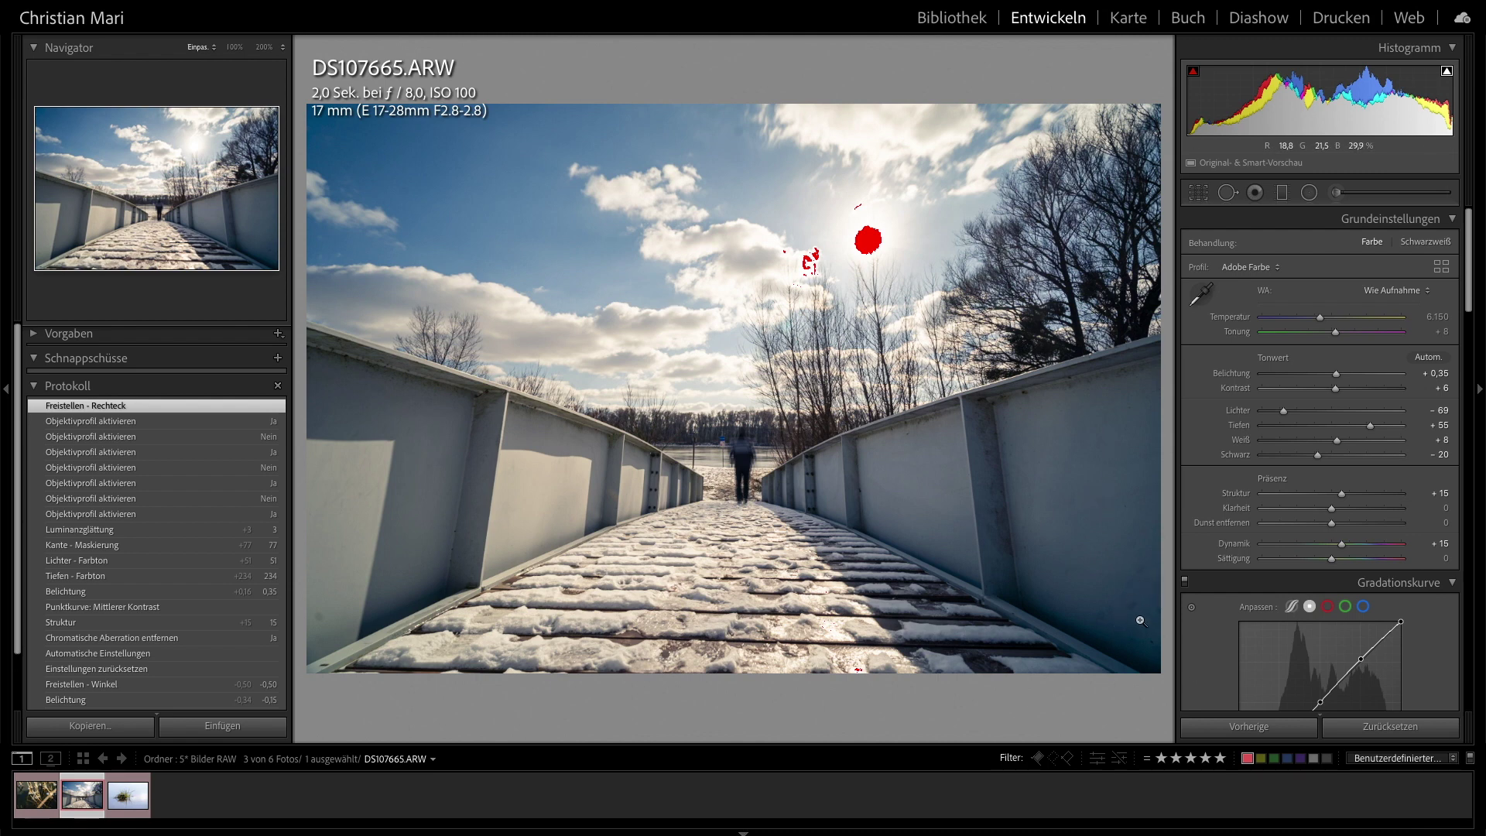
{"action": "left_click_drag", "start_coordinate": [1132, 622], "coordinate": [920, 390]}
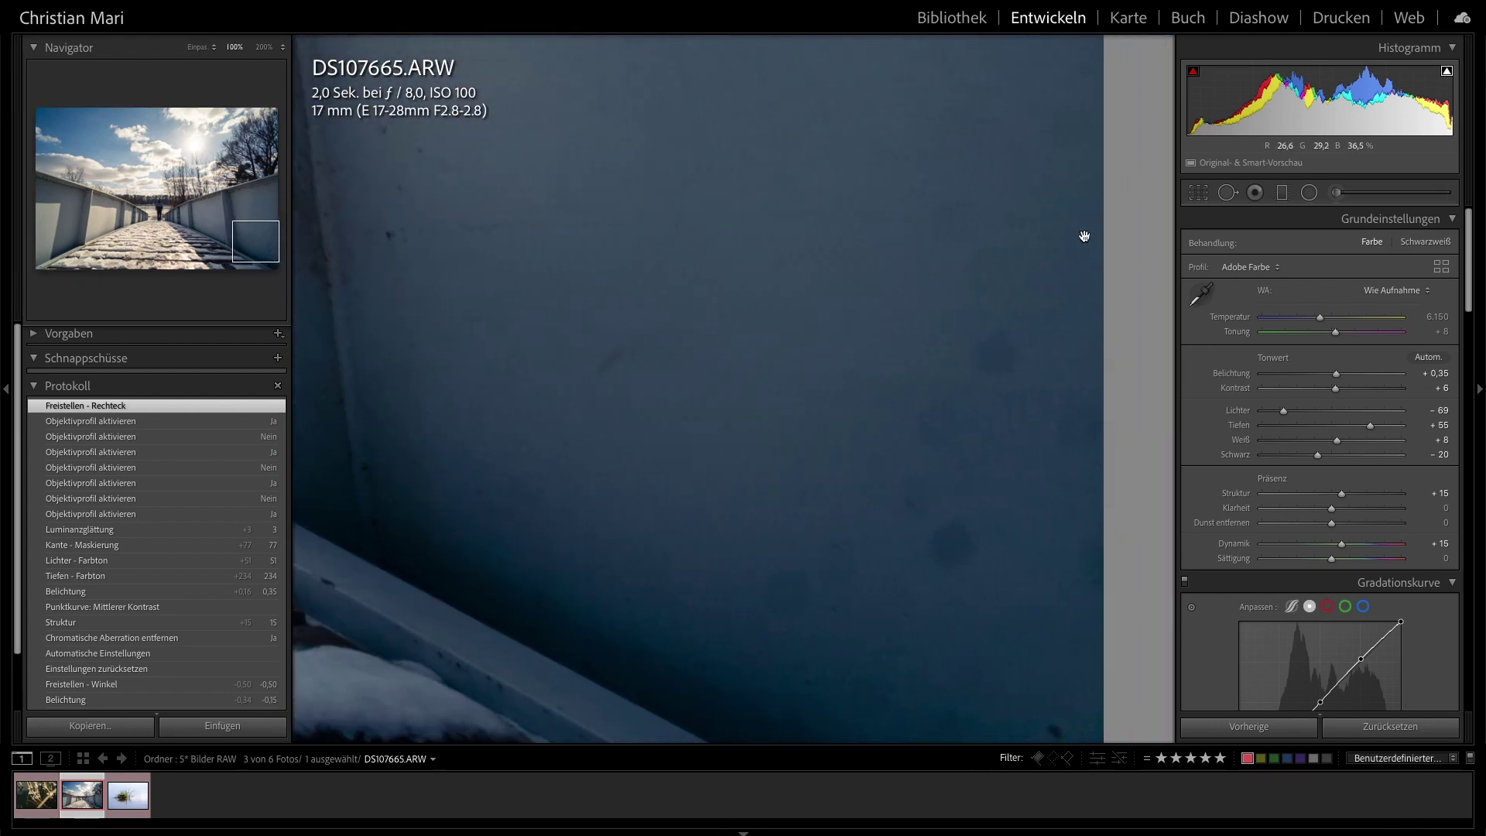
{"action": "left_click", "coordinate": [882, 328]}
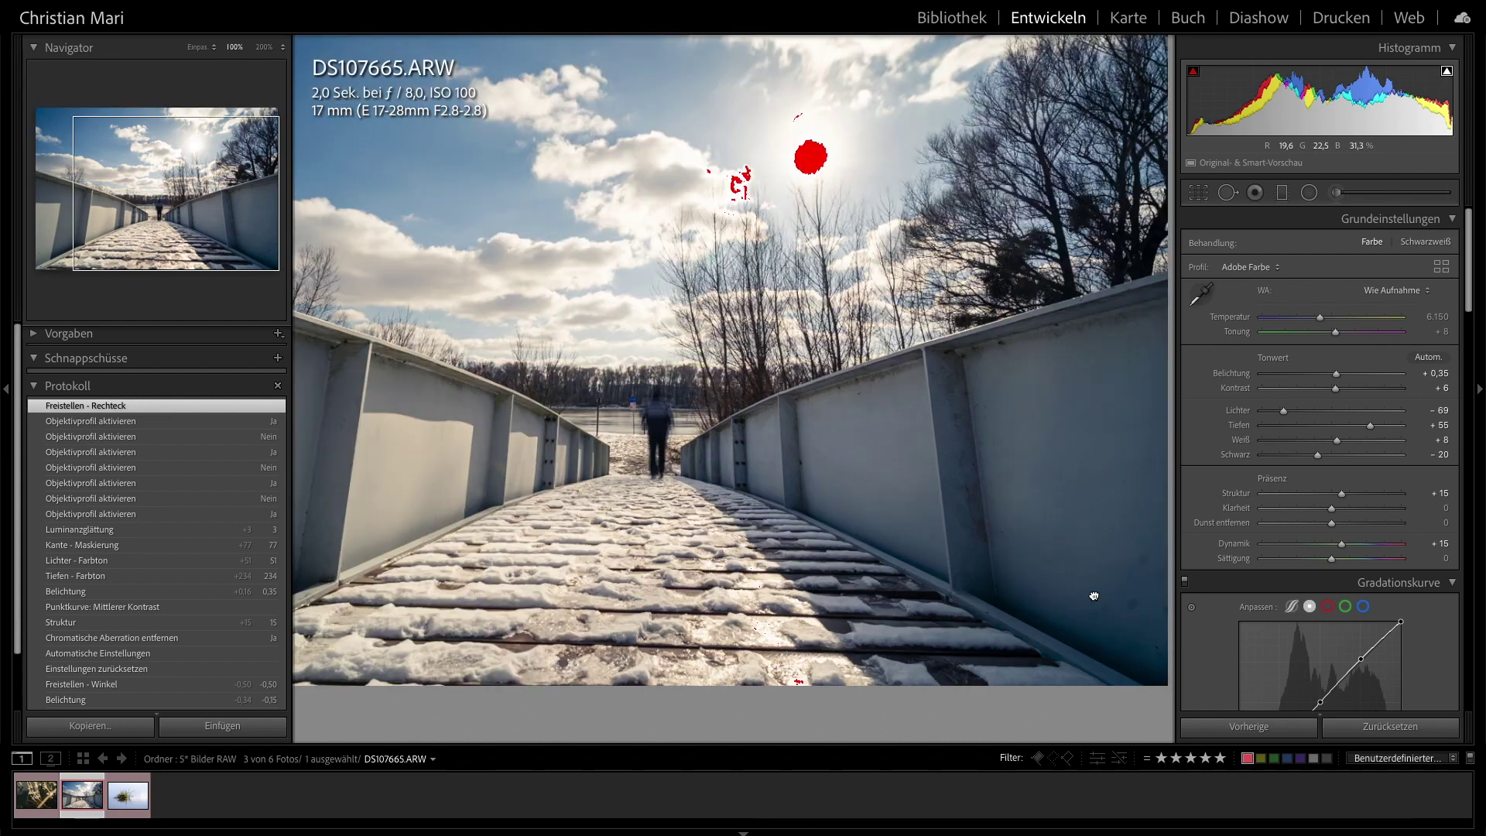
{"action": "left_click", "coordinate": [1001, 541]}
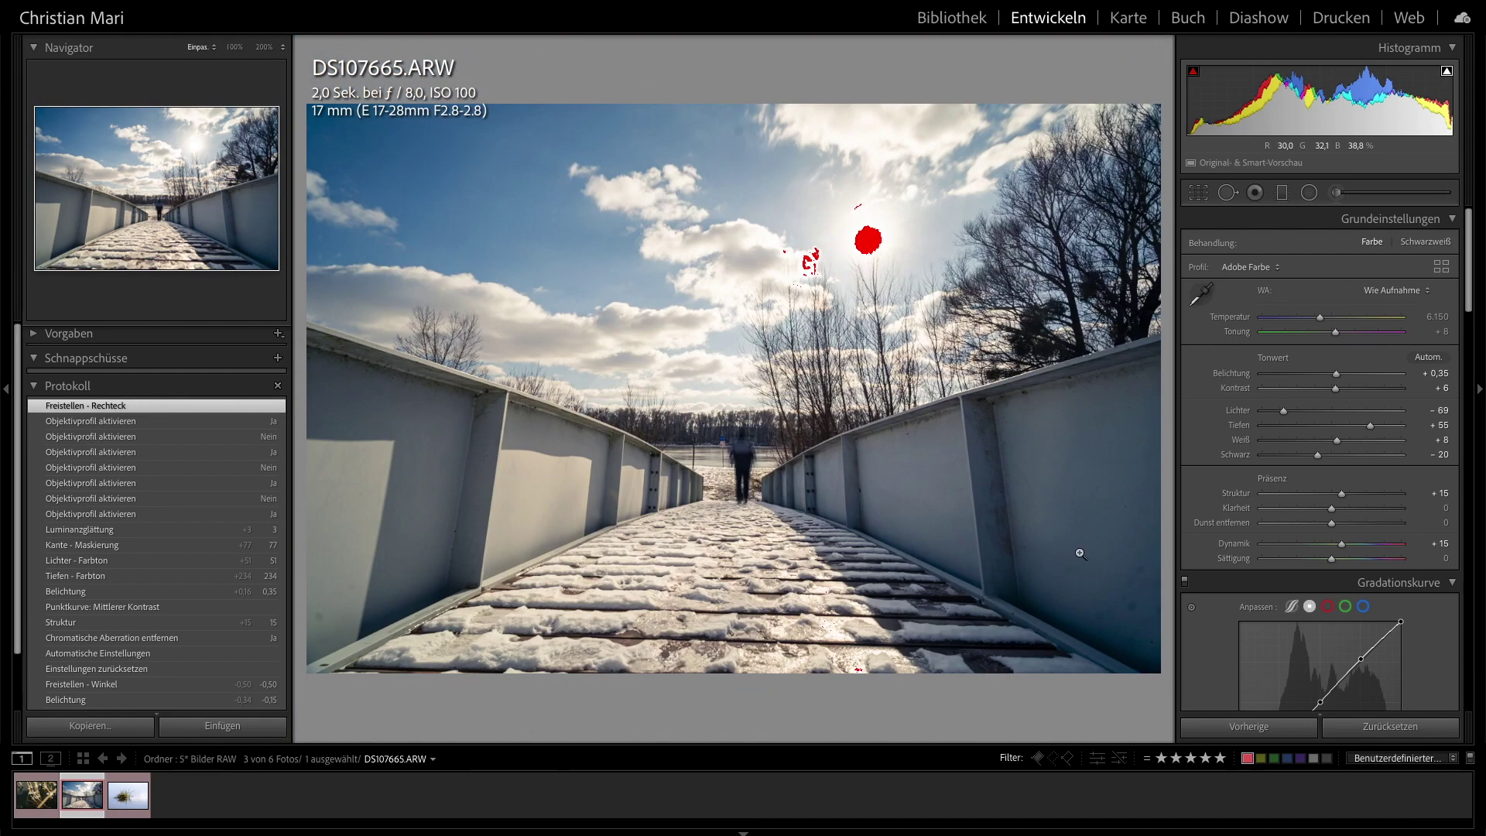
- Zoom into the railing and heal its first dust spot from a cleaner source area
{"action": "left_click", "coordinate": [1072, 557]}
{"action": "left_click_drag", "start_coordinate": [1063, 569], "coordinate": [555, 188]}
{"action": "left_click", "coordinate": [1228, 192]}
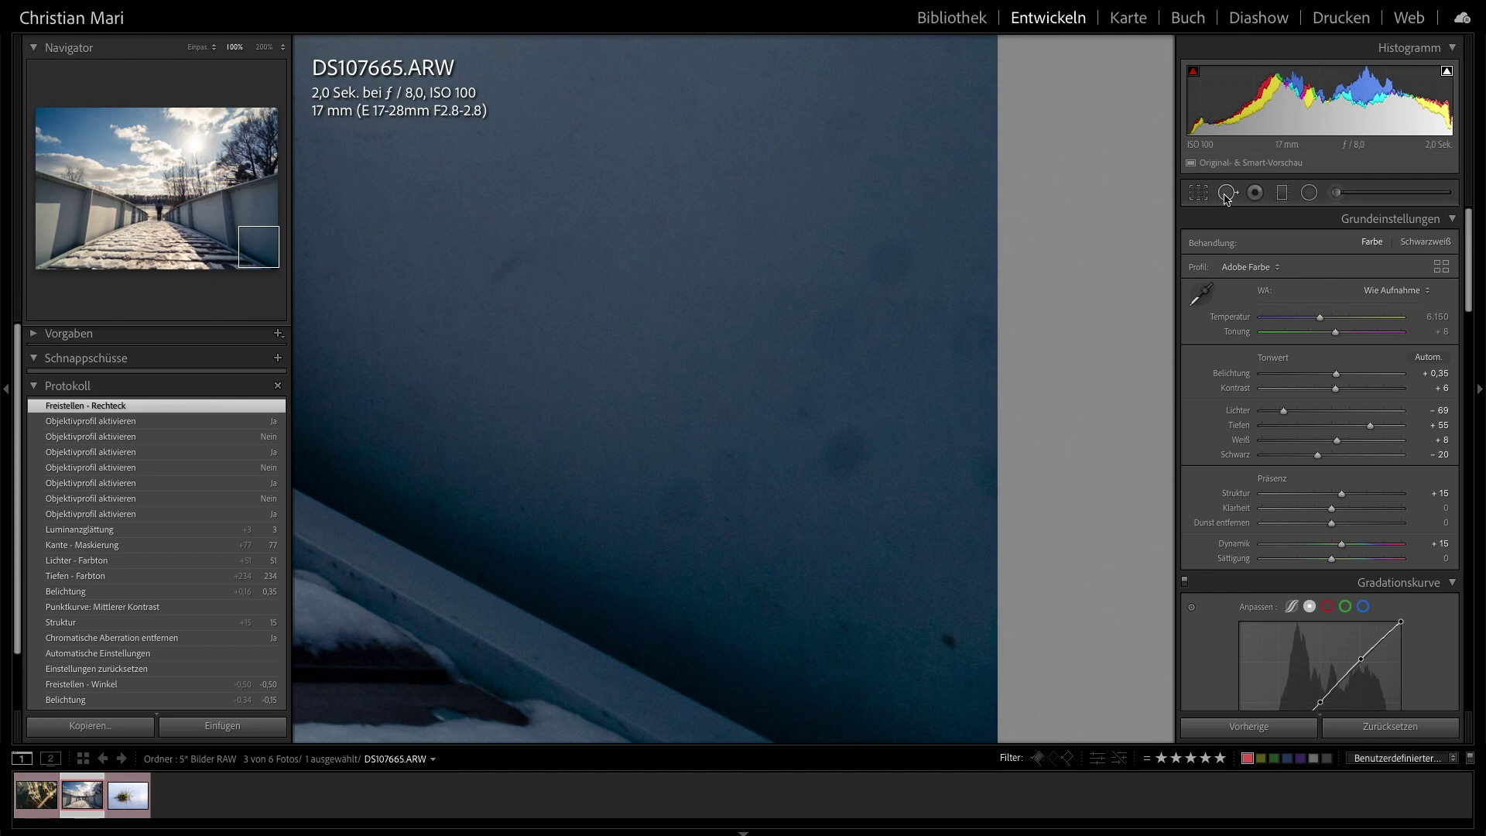
{"action": "scroll", "coordinate": [849, 453], "scroll_direction": "down", "scroll_amount": 1}
{"action": "left_click", "coordinate": [849, 452]}
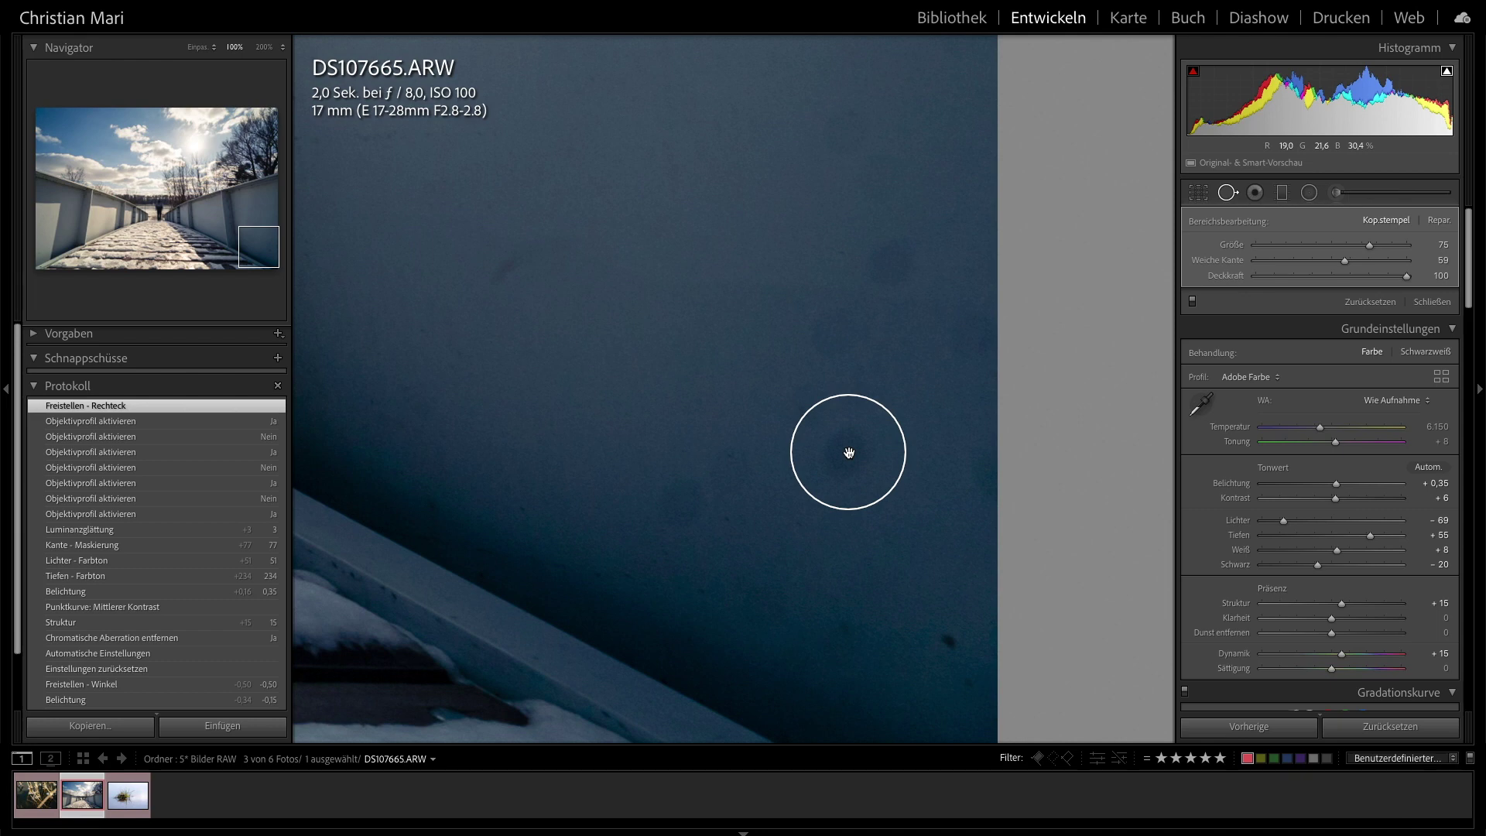
{"action": "left_click_drag", "start_coordinate": [935, 364], "coordinate": [709, 386]}
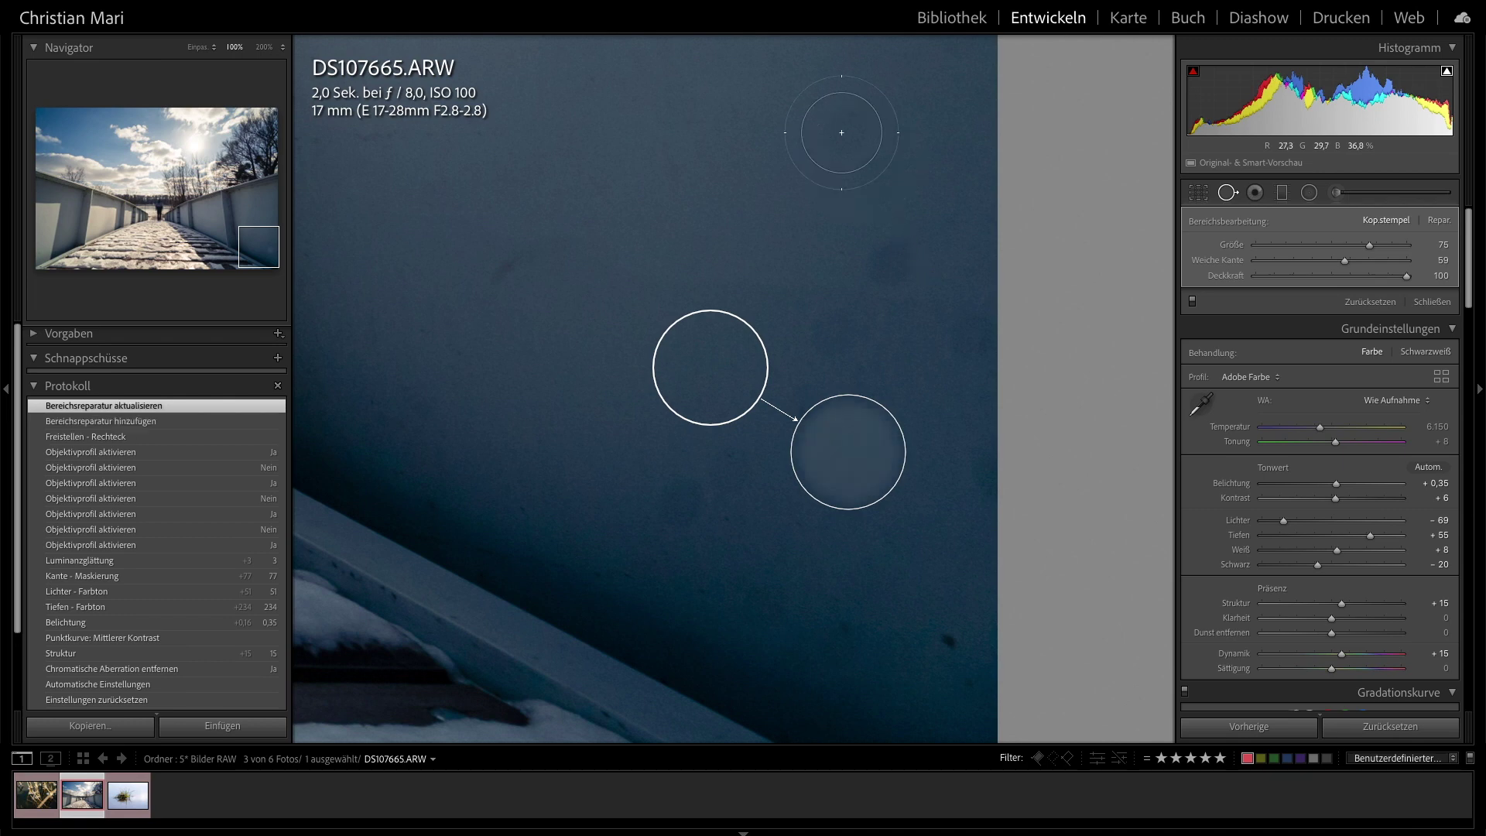
- Heal further dust spots on the railing and delete one unwanted patch
{"action": "left_click_drag", "start_coordinate": [848, 138], "coordinate": [912, 242]}
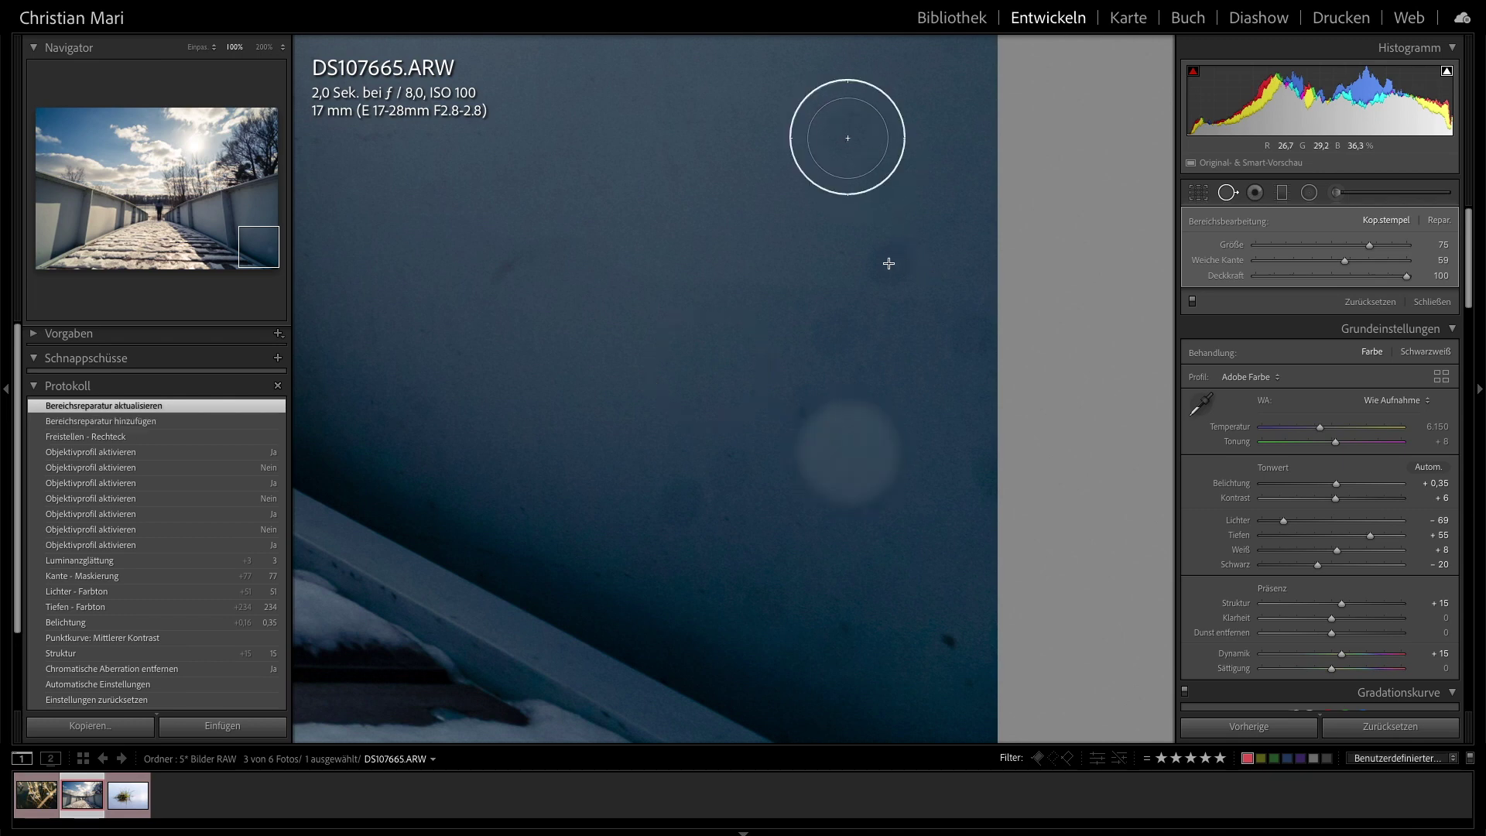
{"action": "left_click", "coordinate": [889, 263]}
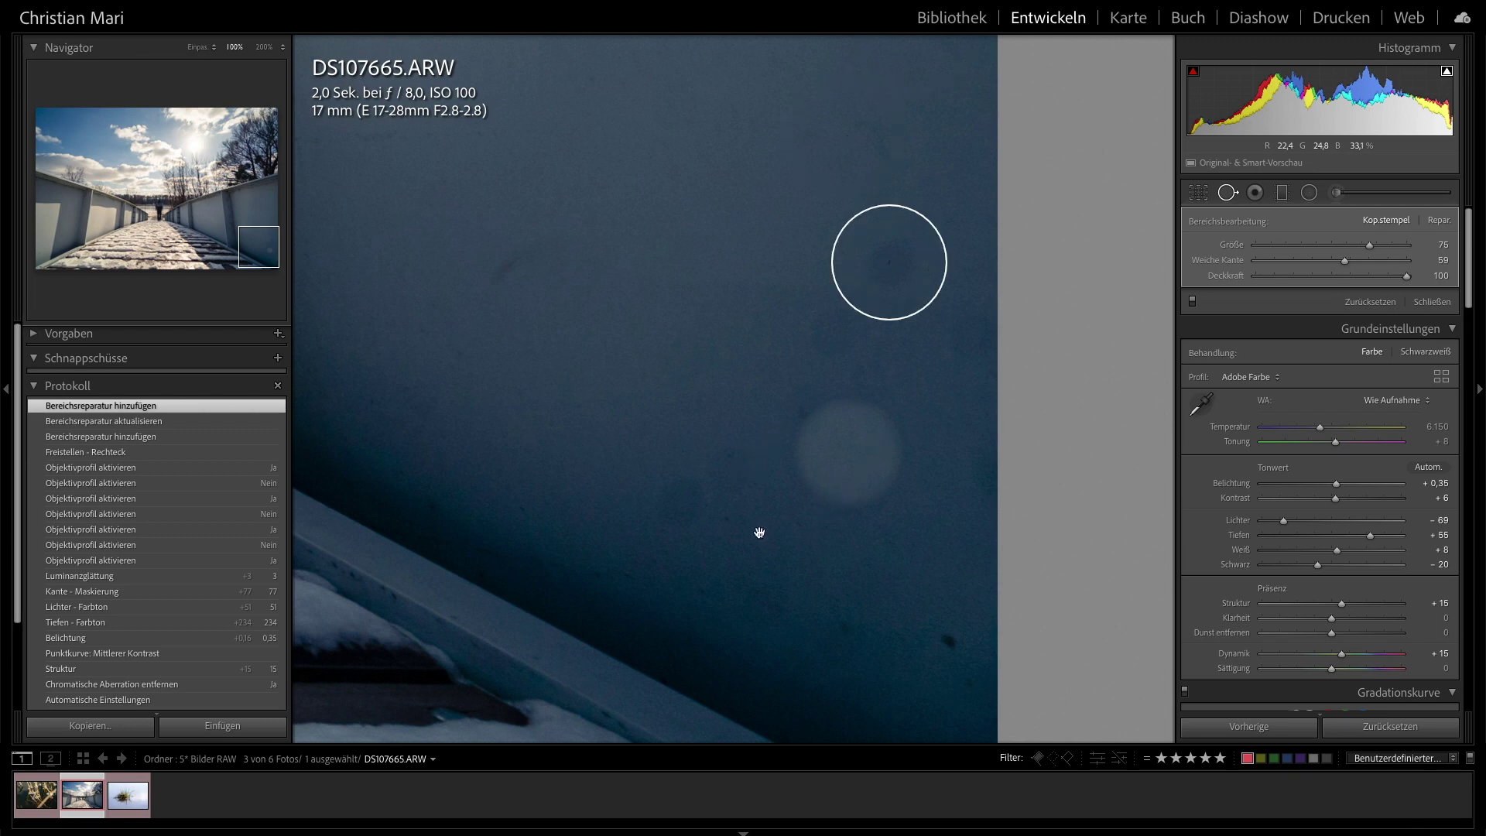
{"action": "left_click", "coordinate": [874, 465]}
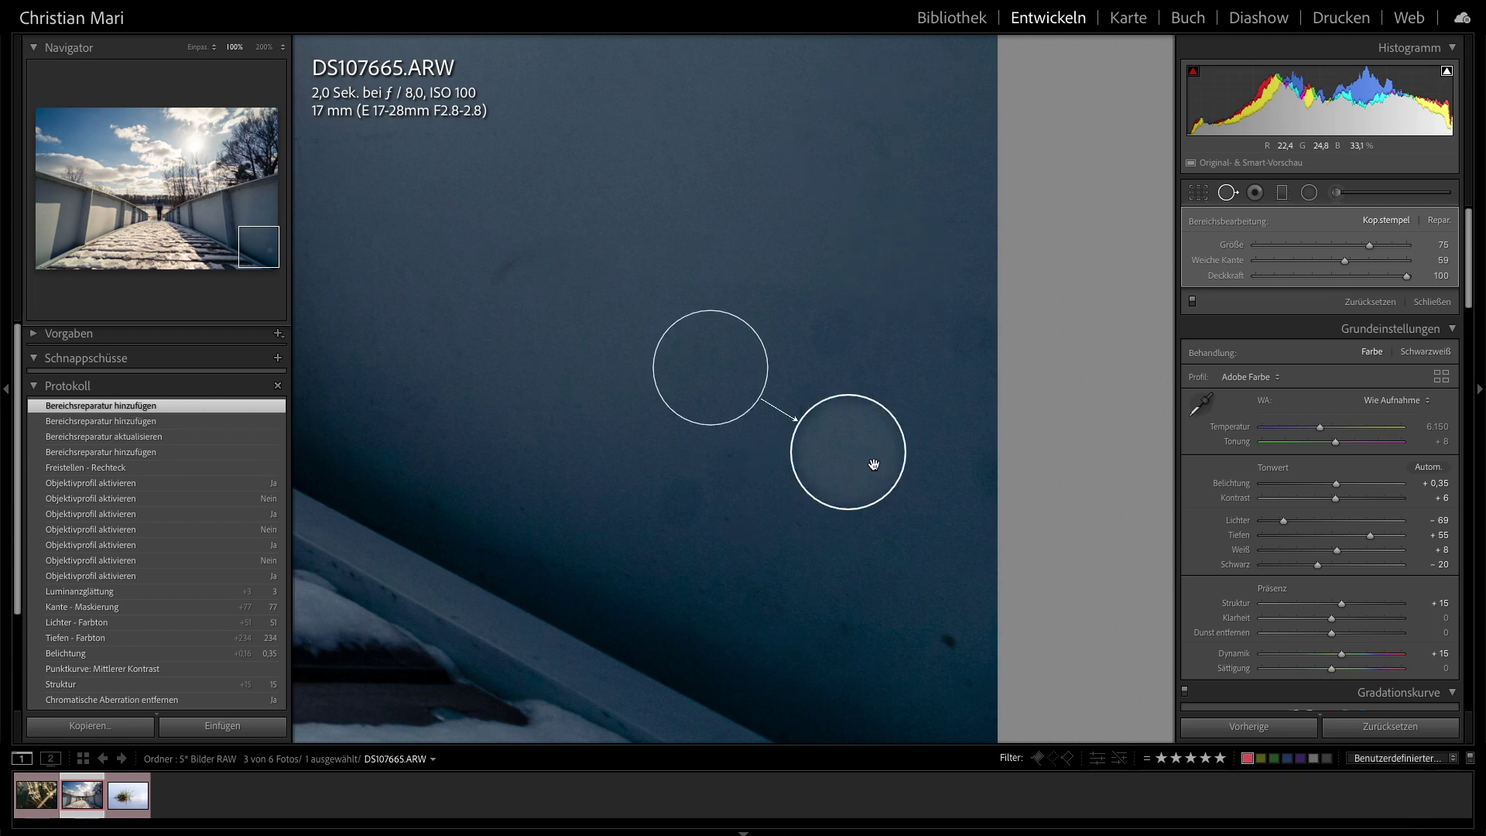
{"action": "key", "text": "Delete"}
- Heal several dust spots across the dark panel, discarding an unwanted patch
{"action": "scroll", "coordinate": [933, 624], "scroll_direction": "down", "scroll_amount": 2}
{"action": "left_click", "coordinate": [857, 460]}
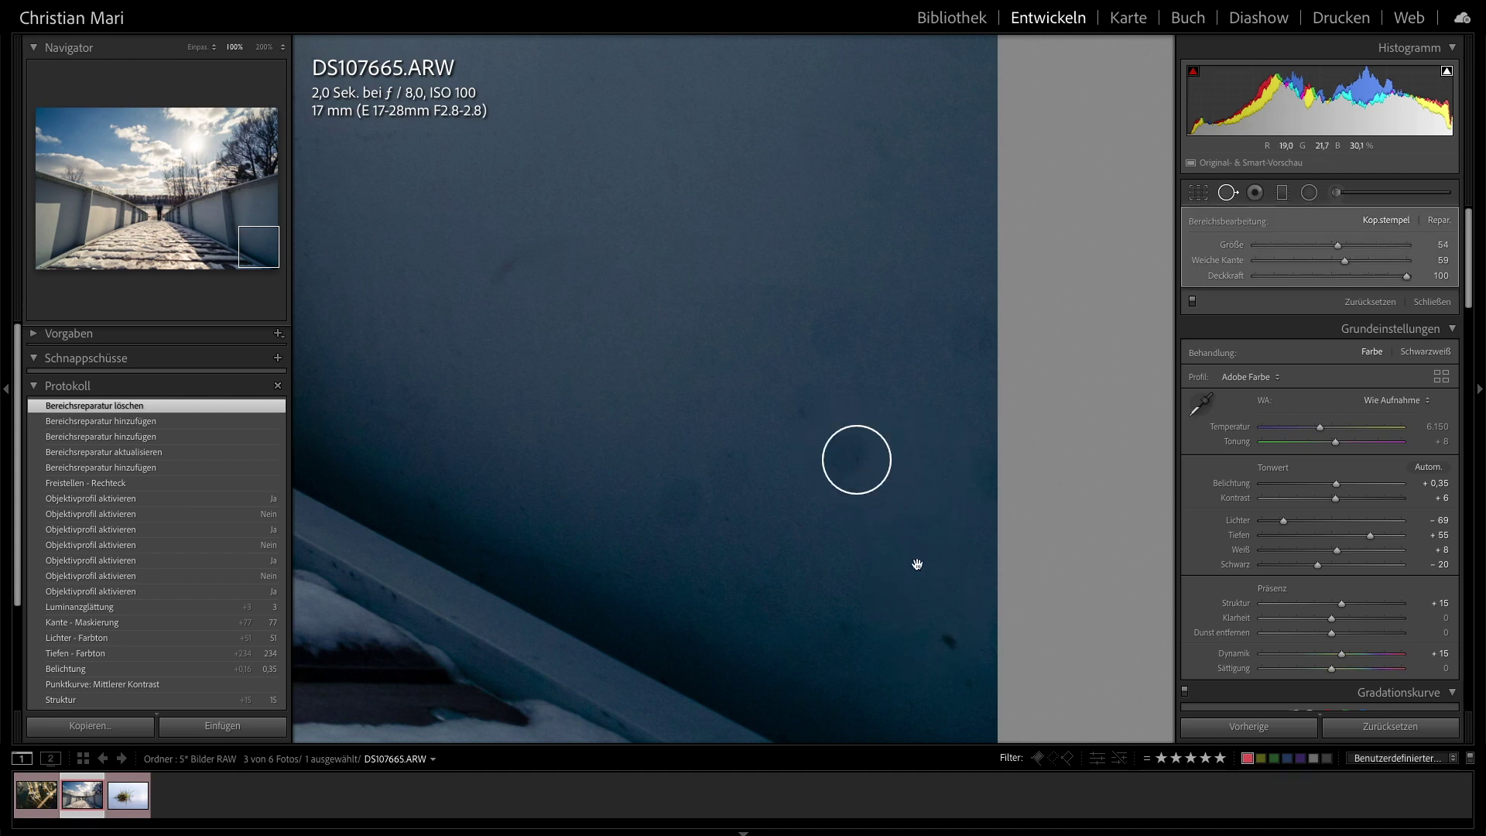
{"action": "left_click", "coordinate": [857, 460]}
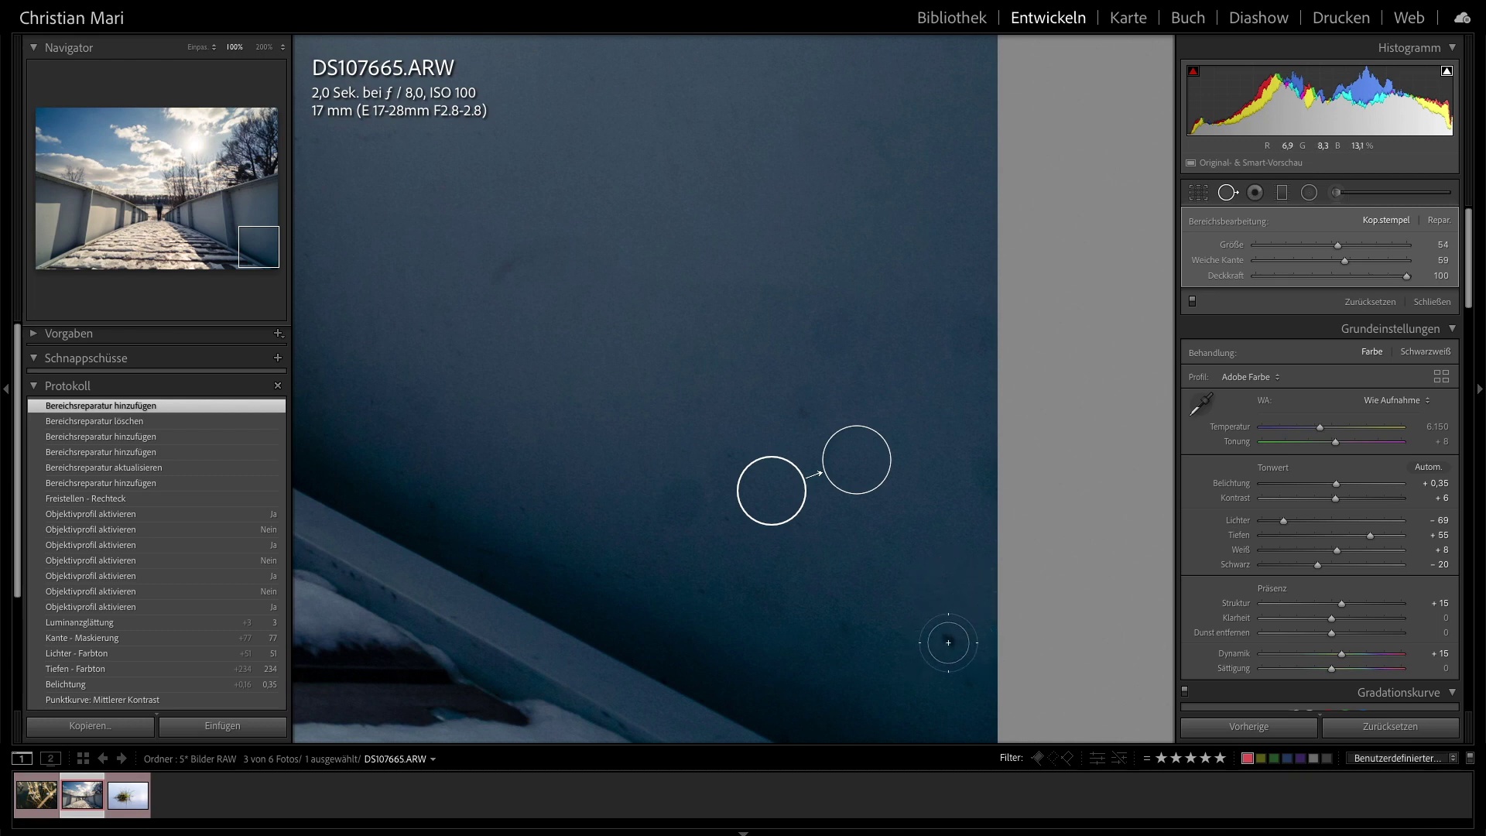
{"action": "key", "text": "Escape"}
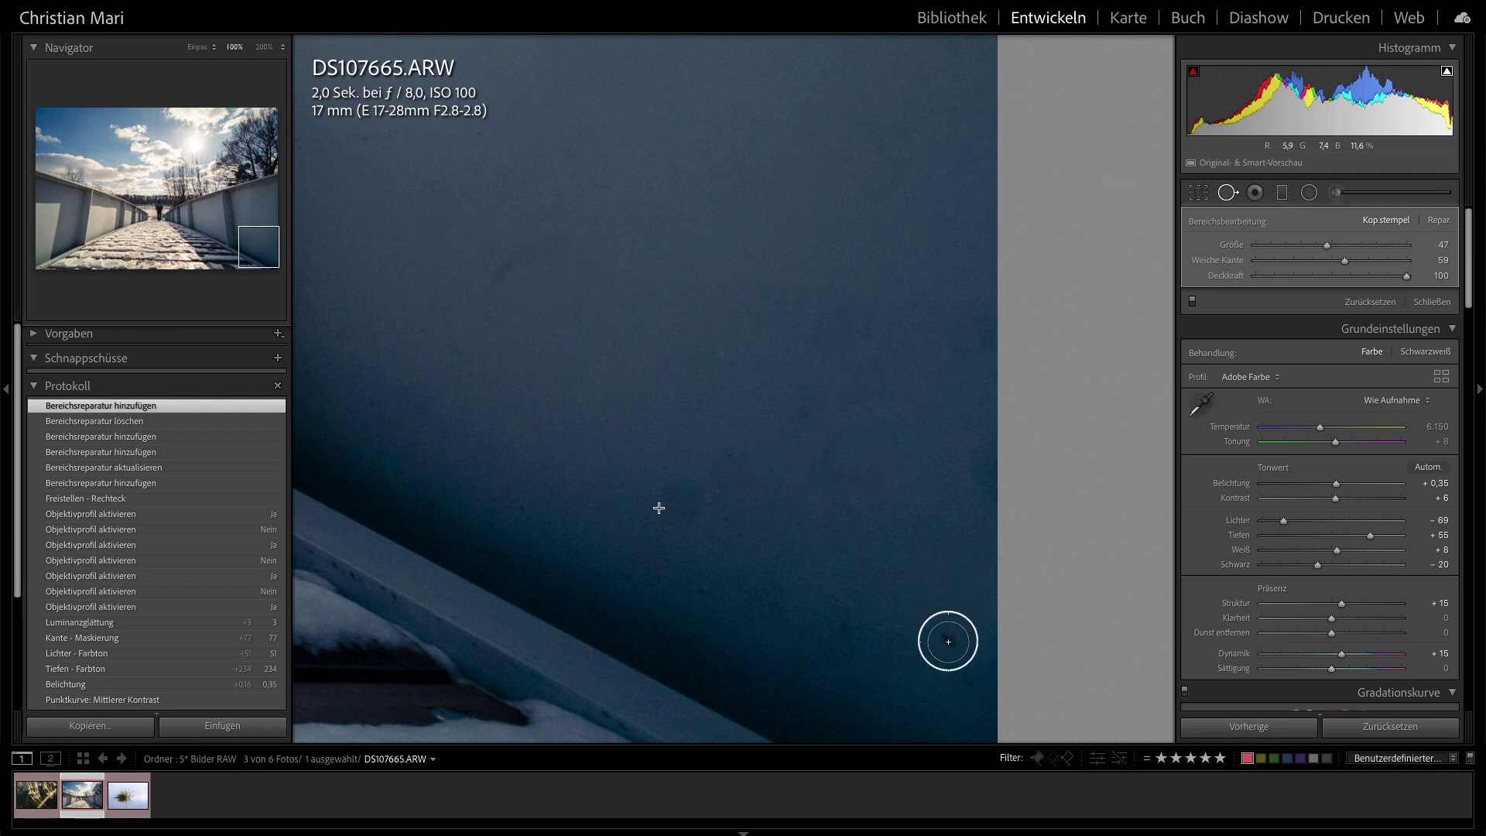
{"action": "left_click", "coordinate": [948, 642]}
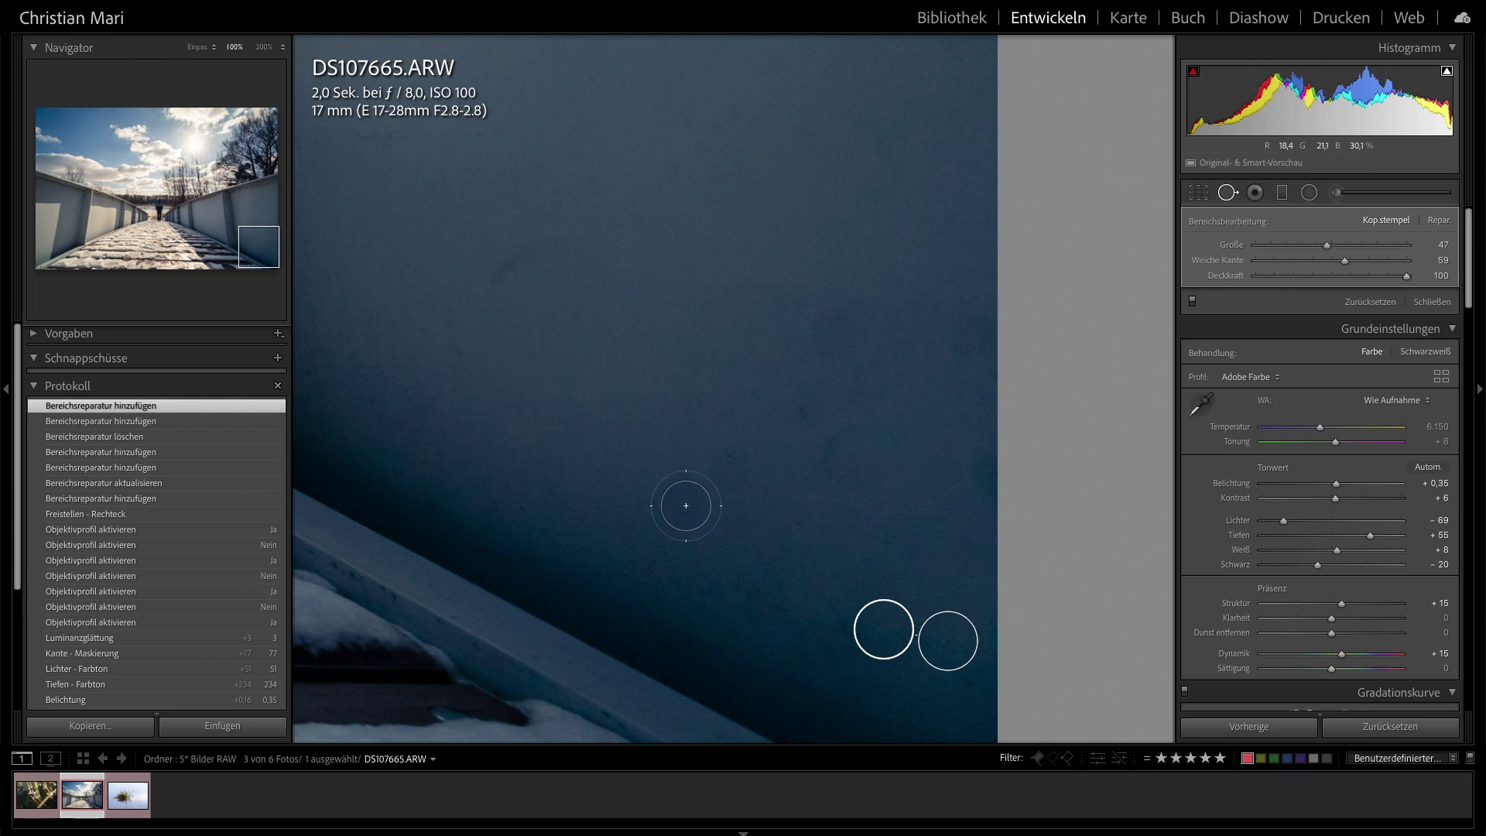
{"action": "left_click_drag", "start_coordinate": [682, 501], "coordinate": [717, 488]}
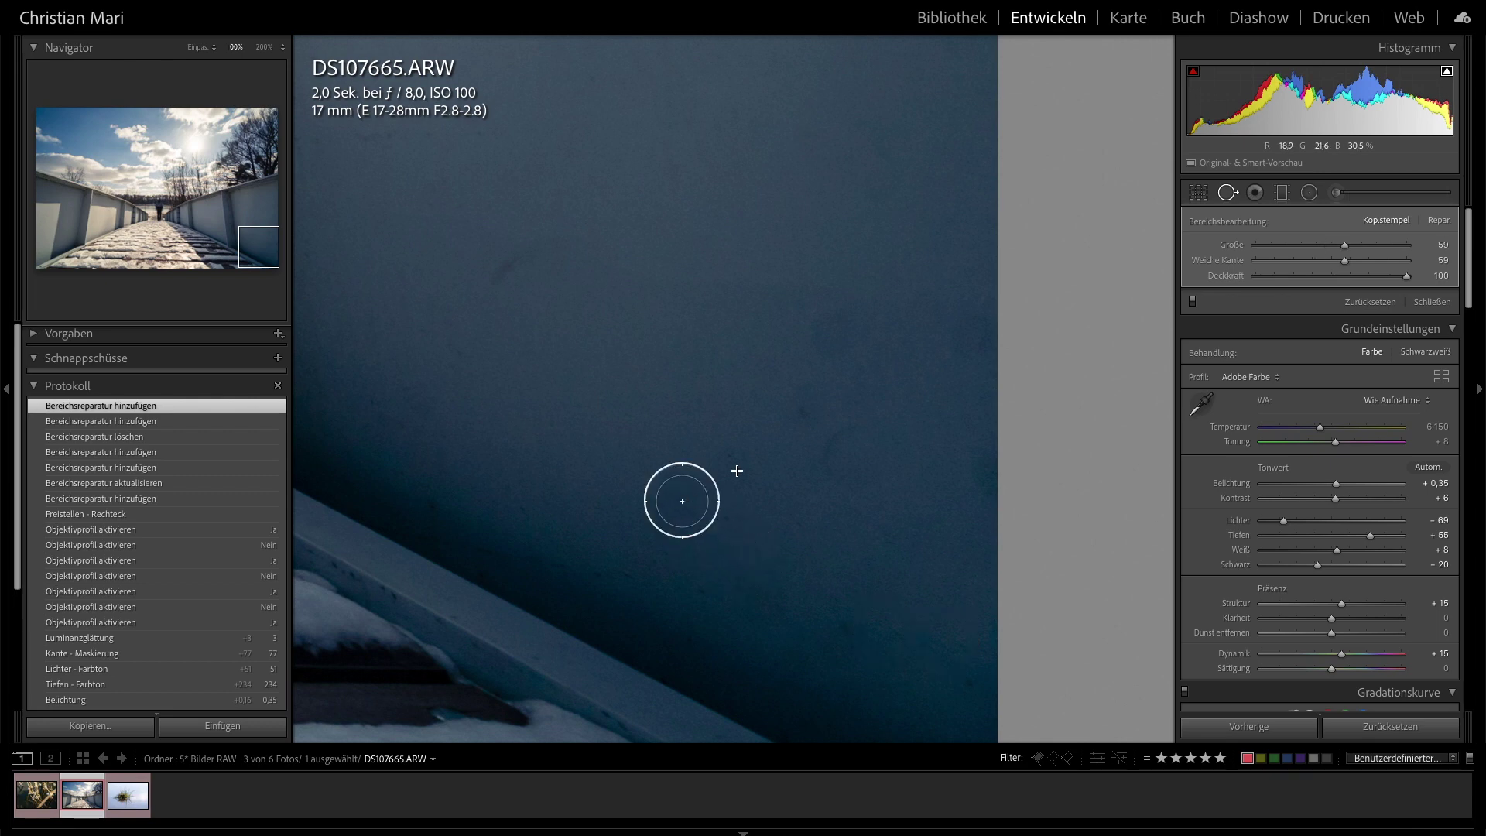
{"action": "left_click", "coordinate": [682, 501]}
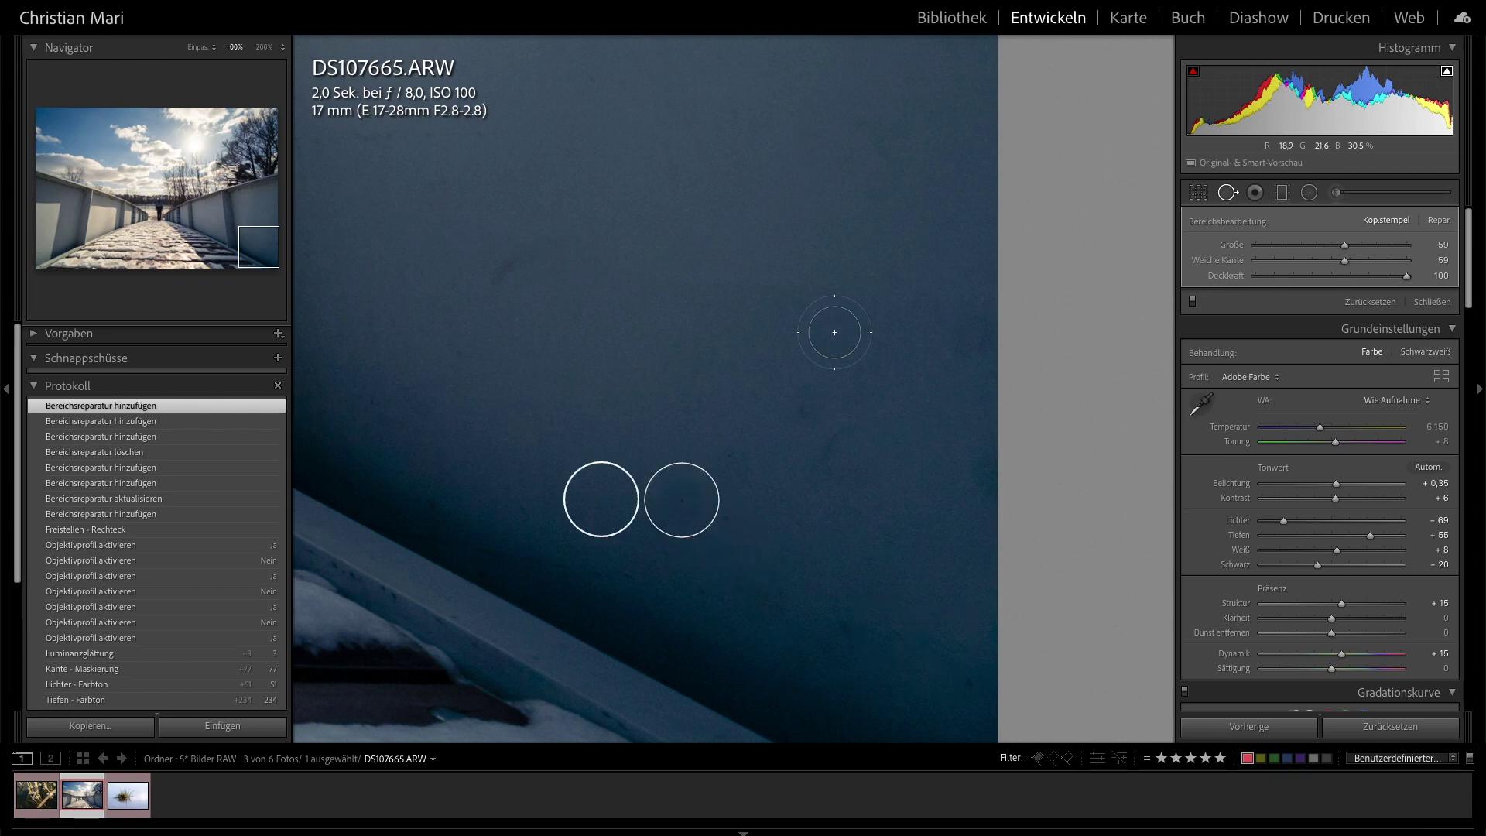
{"action": "left_click", "coordinate": [801, 415]}
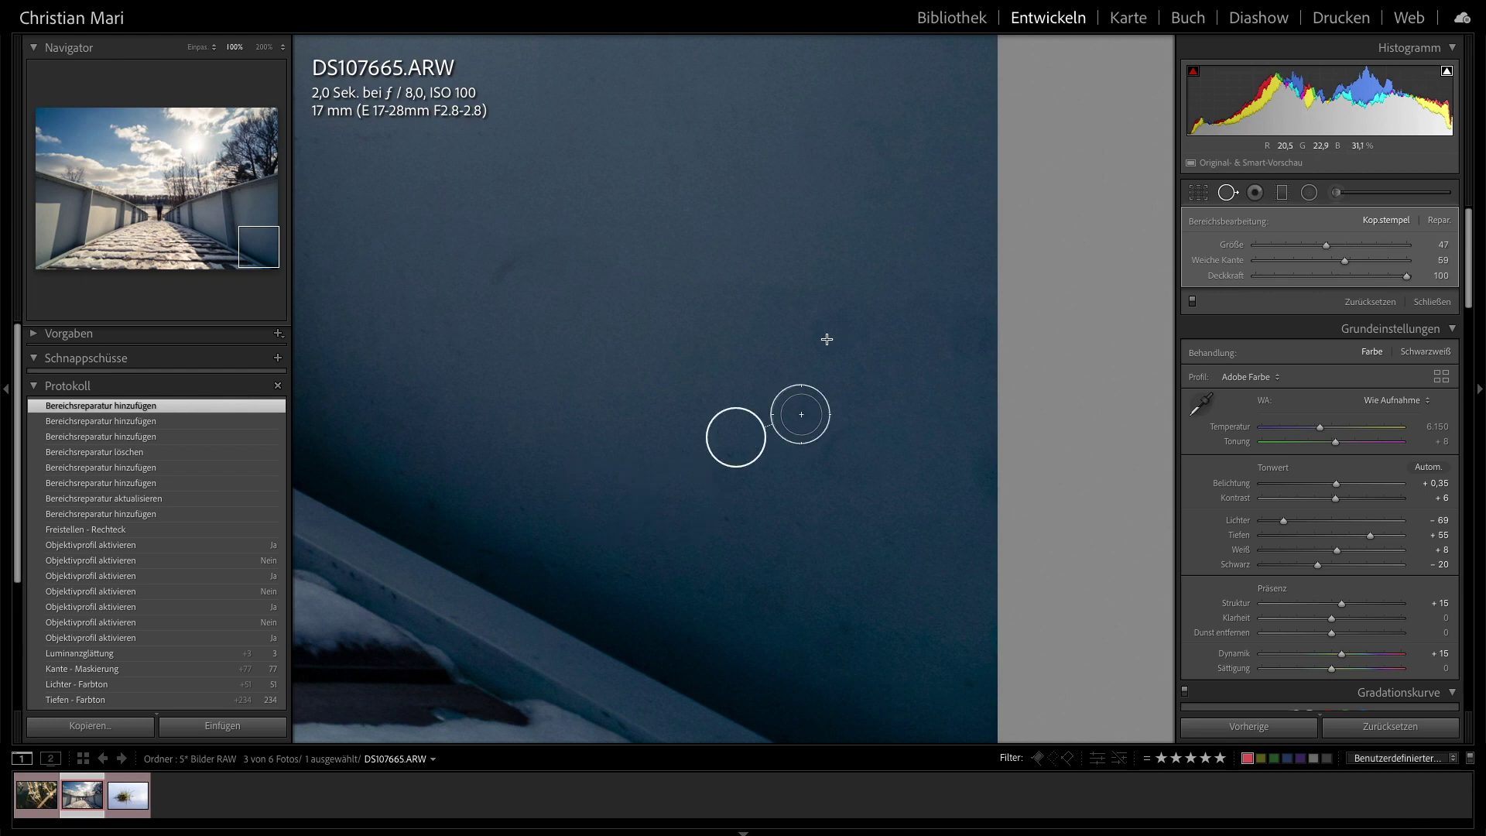
- Heal the spots on the lower-left railing, then zoom out to the whole photo
{"action": "key", "text": "q"}
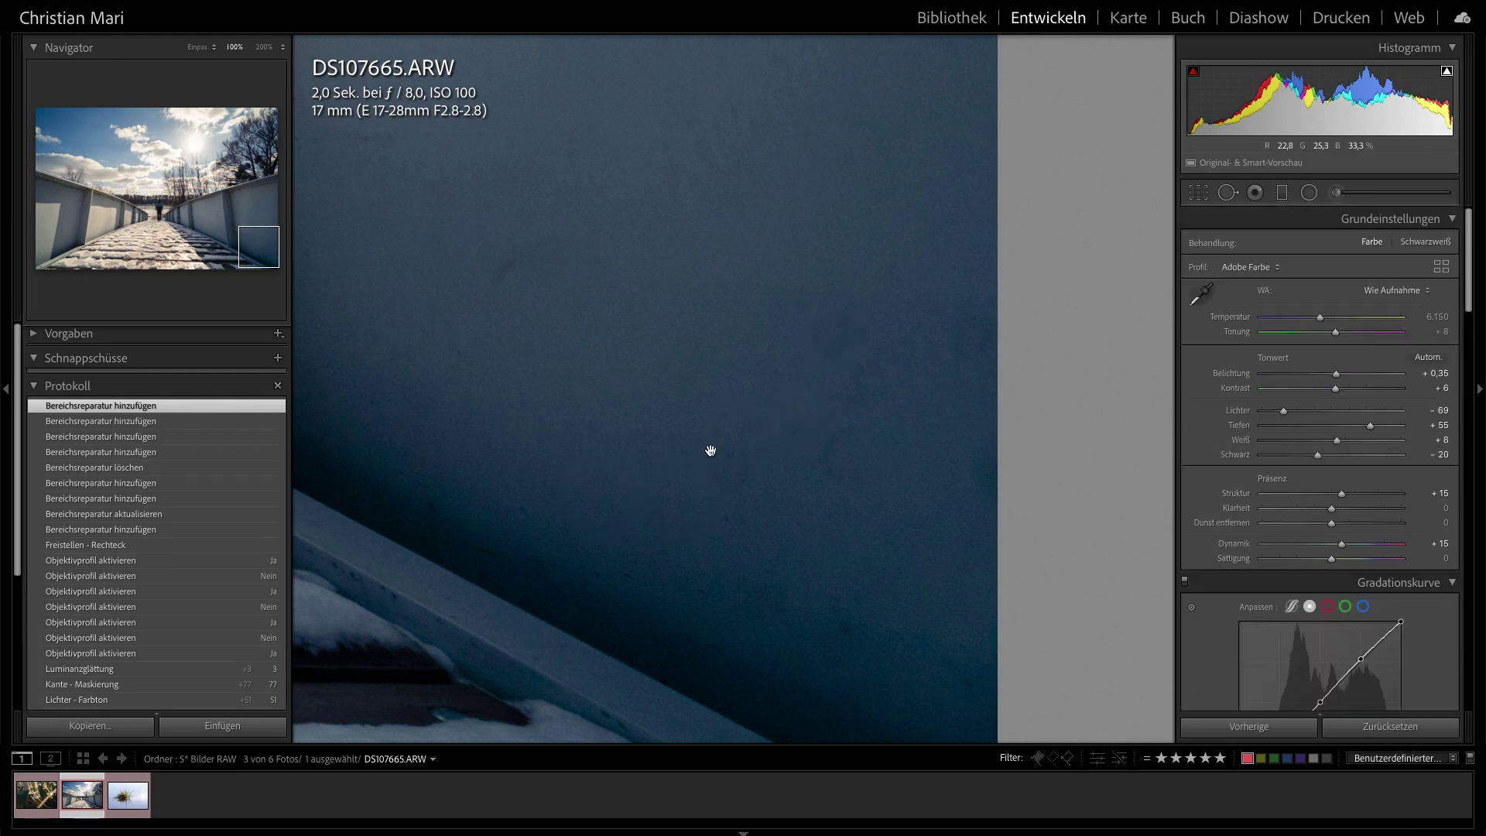
{"action": "left_click", "coordinate": [711, 451]}
{"action": "left_click", "coordinate": [408, 609]}
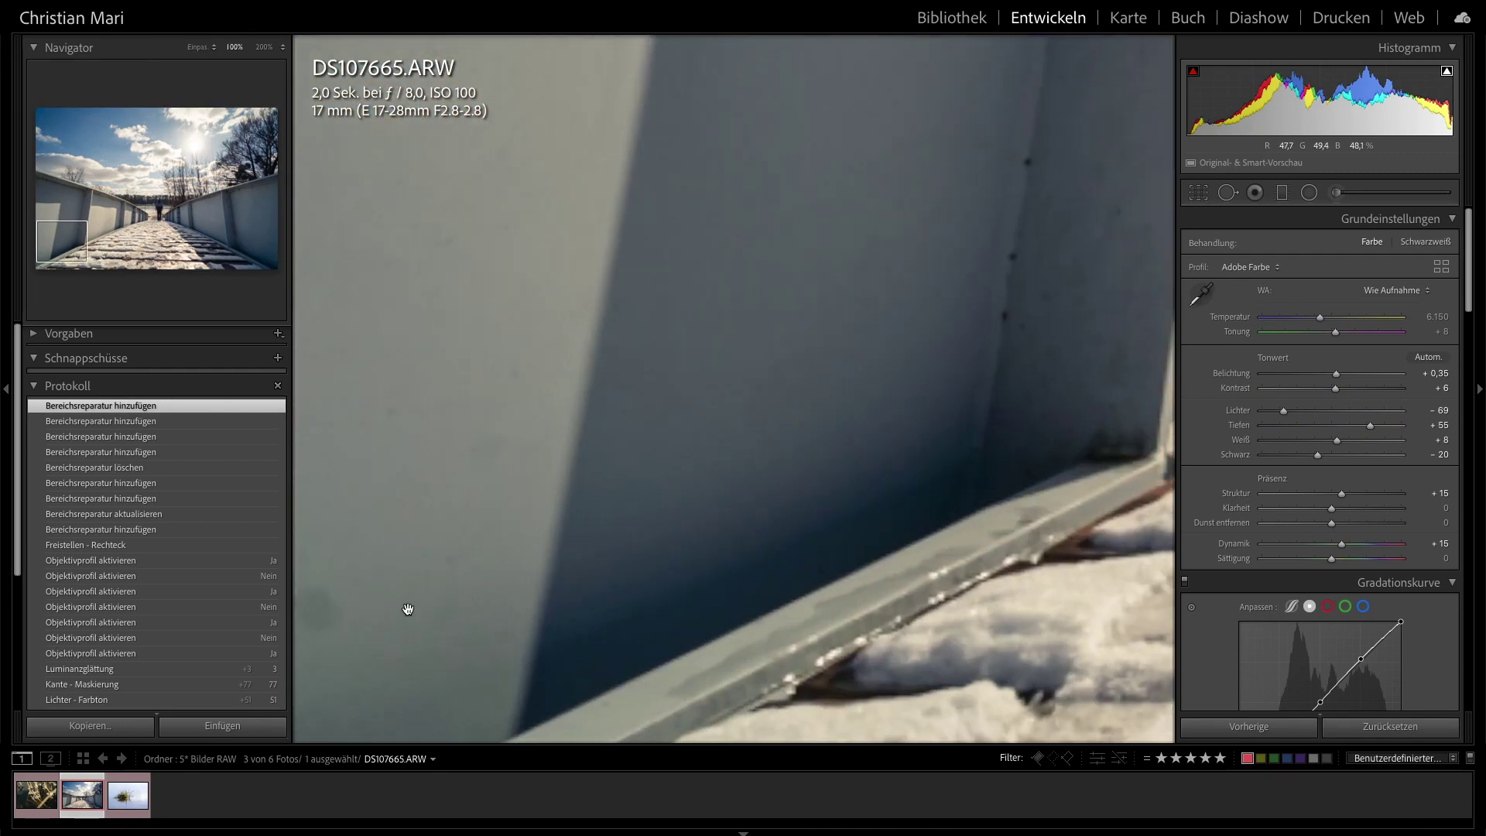
{"action": "left_click", "coordinate": [1229, 192]}
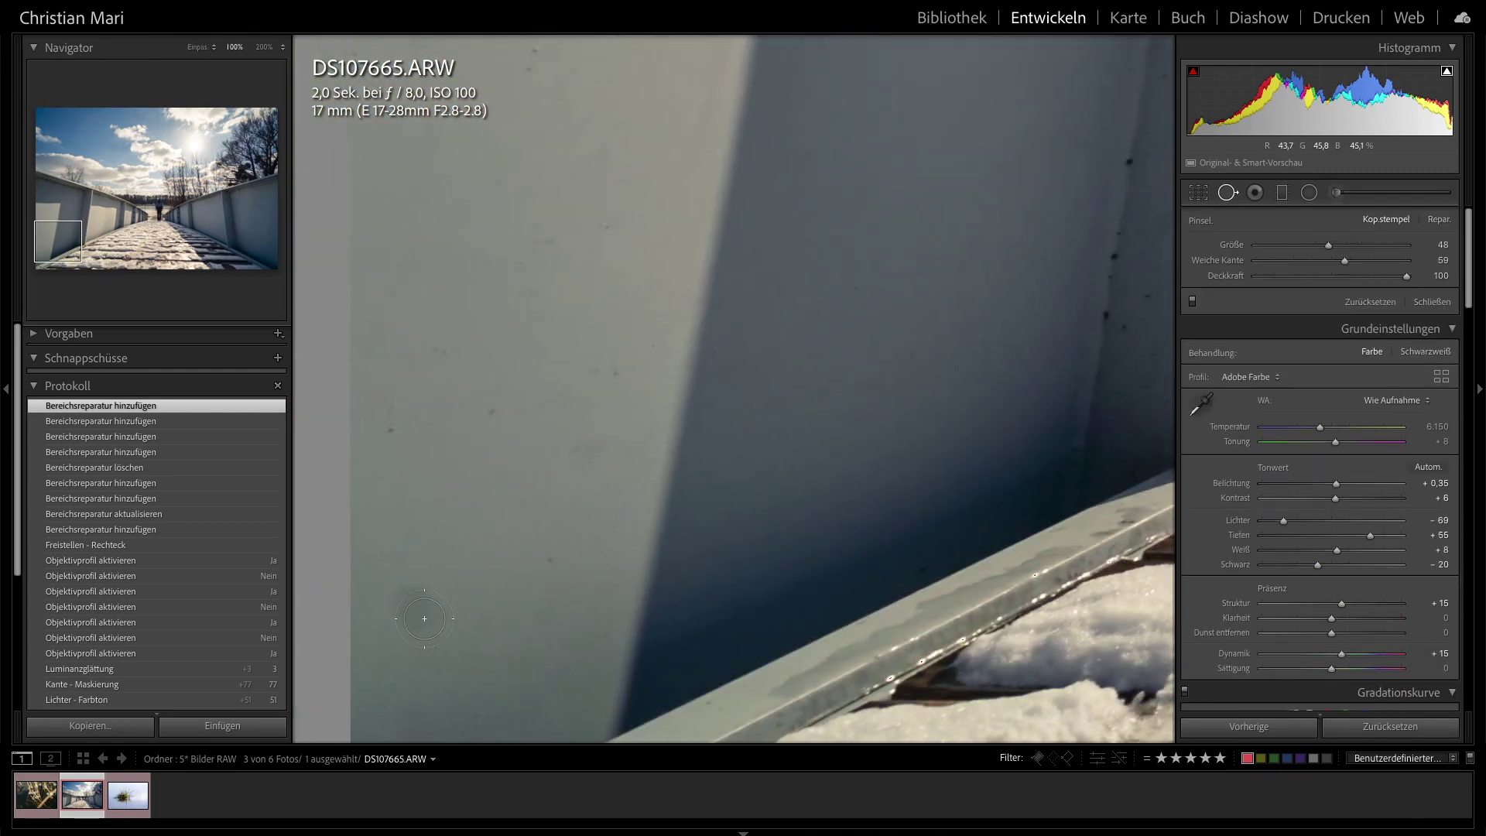
{"action": "scroll", "coordinate": [422, 612], "scroll_direction": "up", "scroll_amount": 2}
{"action": "left_click", "coordinate": [414, 608]}
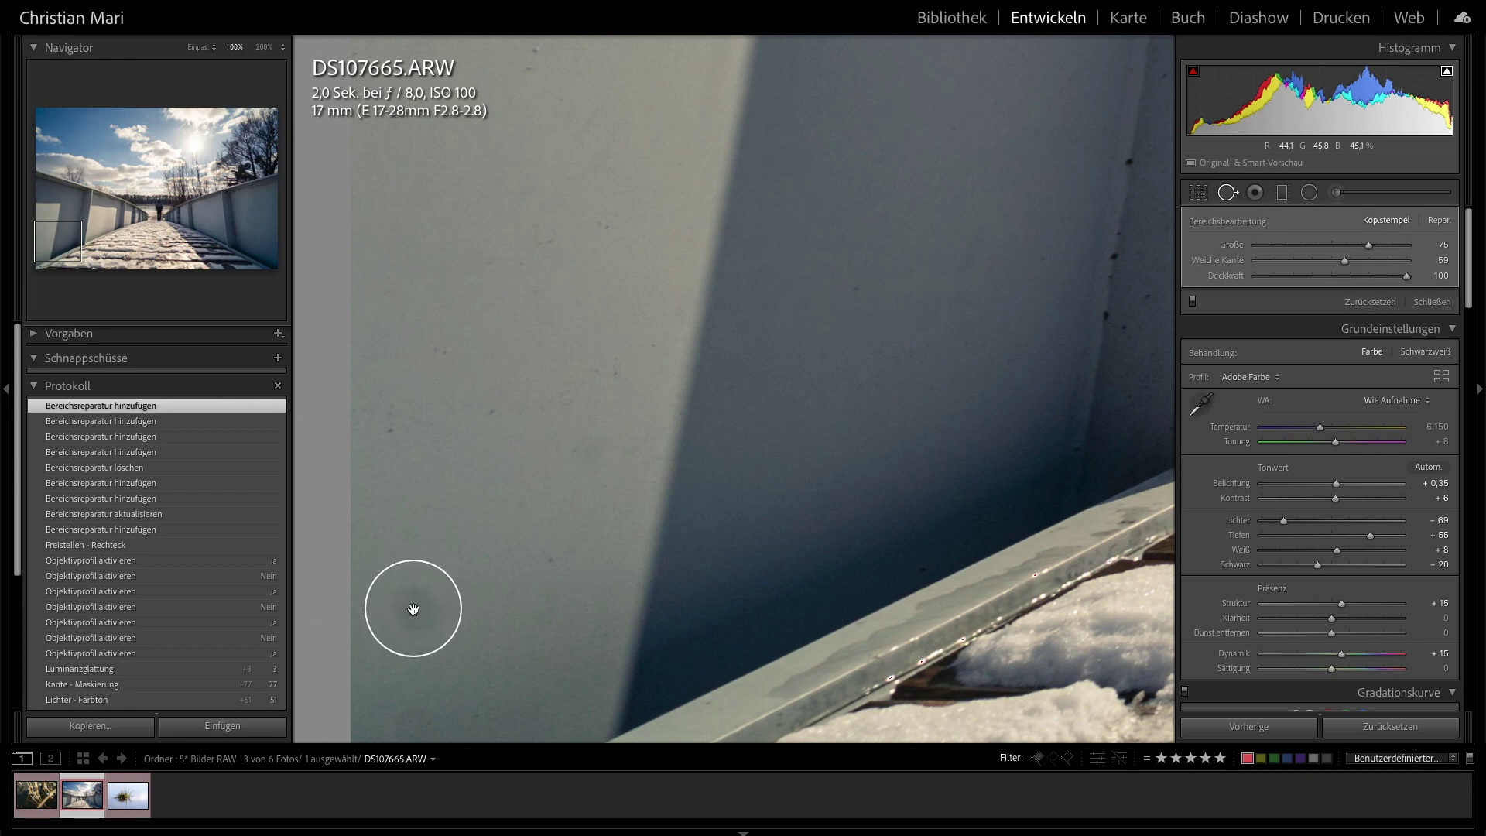
{"action": "left_click", "coordinate": [414, 608]}
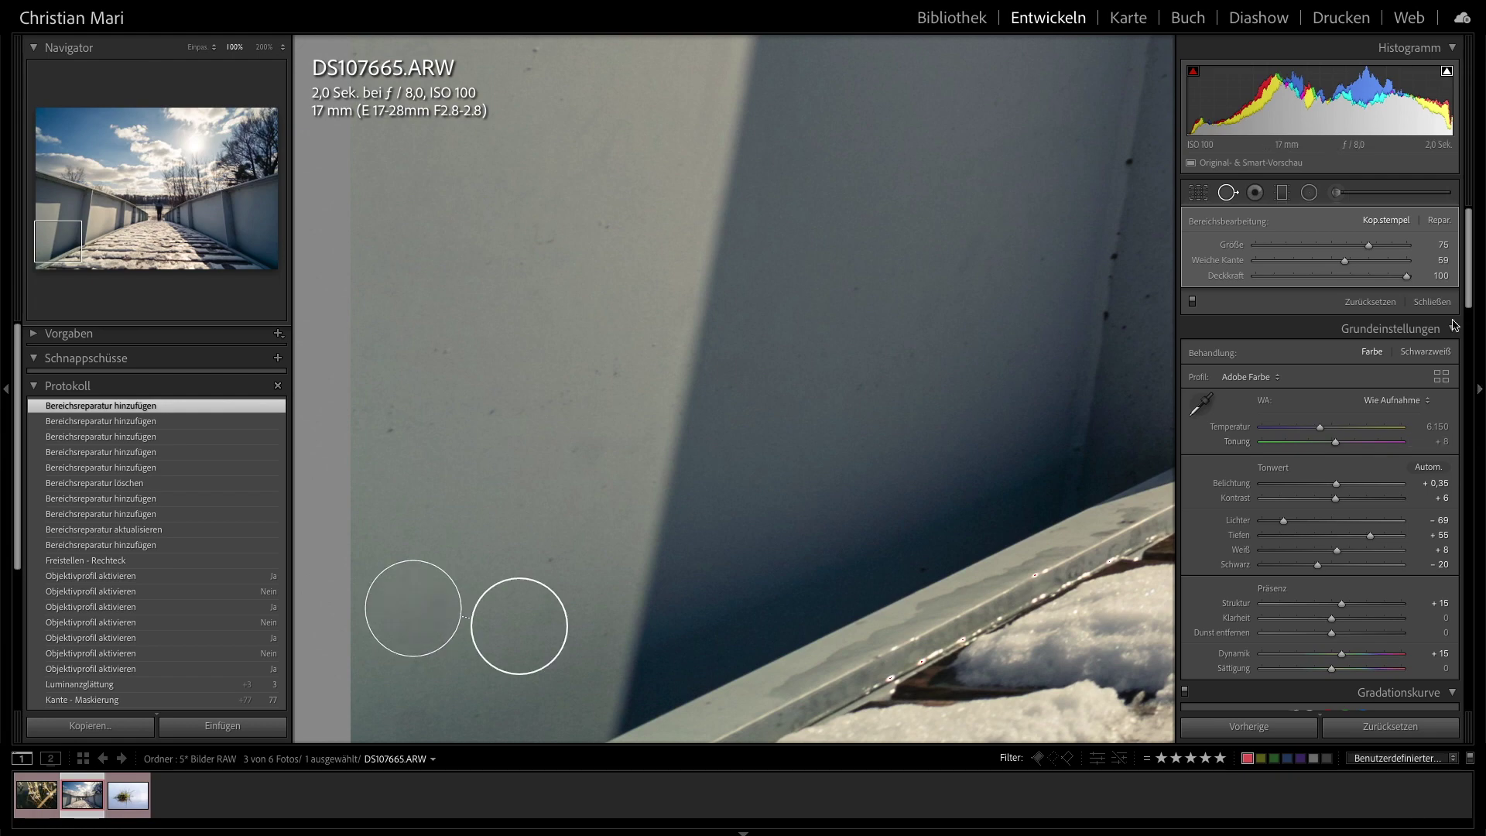
{"action": "key", "text": "q"}
{"action": "left_click", "coordinate": [714, 453]}
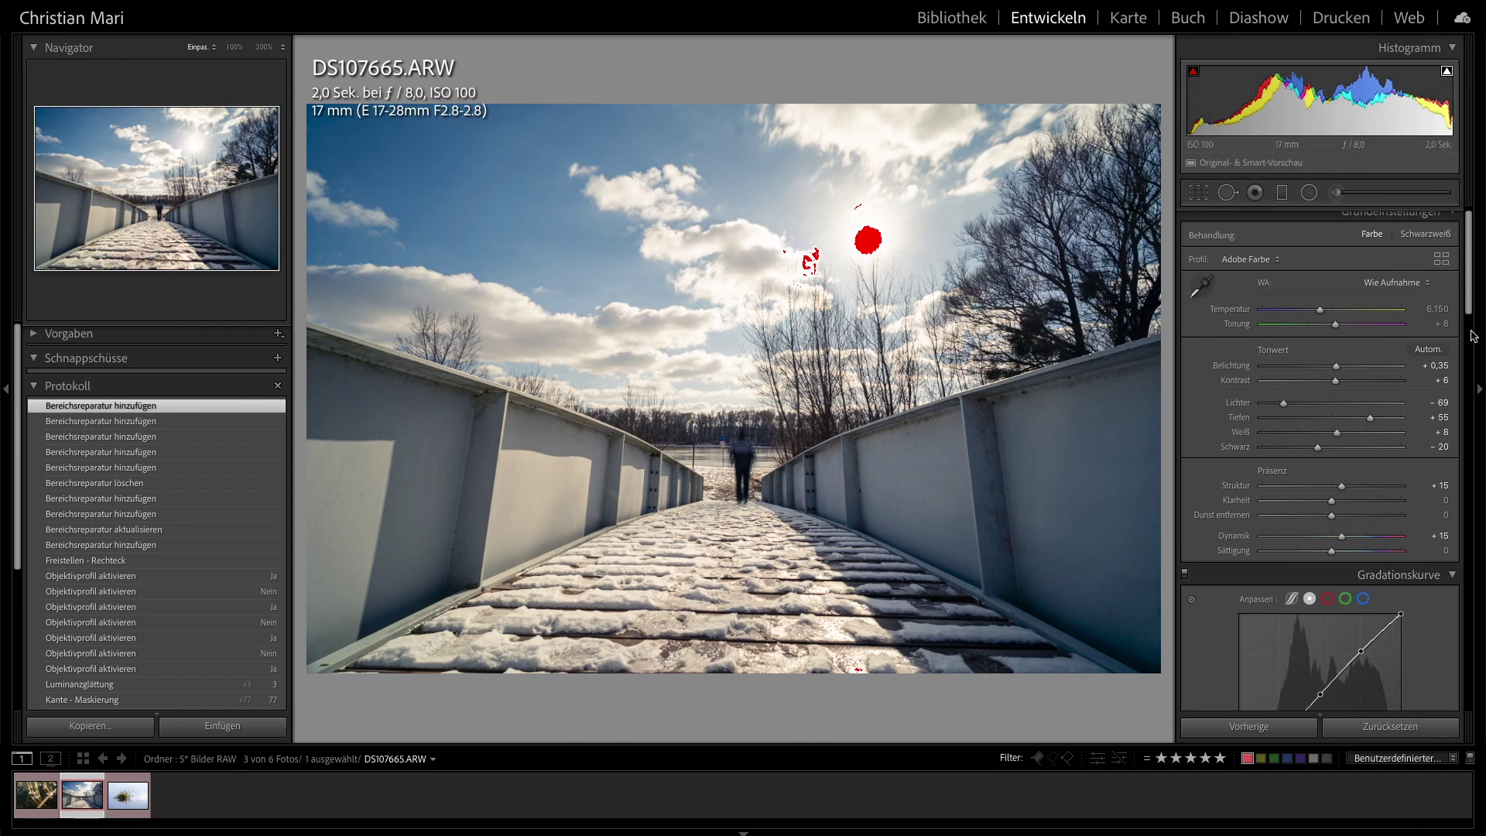
- Try a darker post-crop vignette, then reset its Amount back to 0
{"action": "left_click_drag", "start_coordinate": [1474, 341], "coordinate": [1484, 701]}
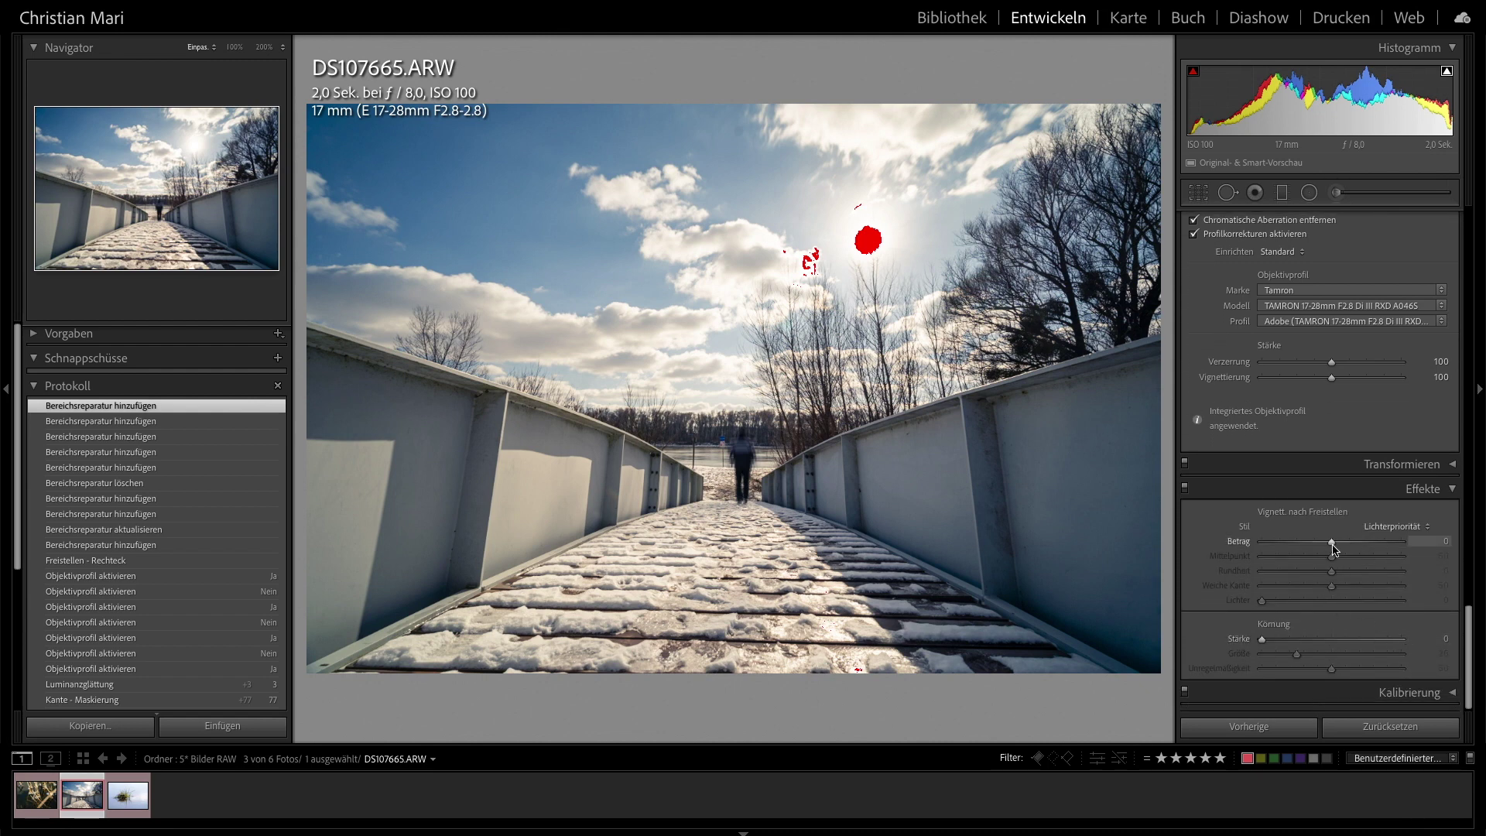
{"action": "left_click_drag", "start_coordinate": [1333, 548], "coordinate": [1326, 550]}
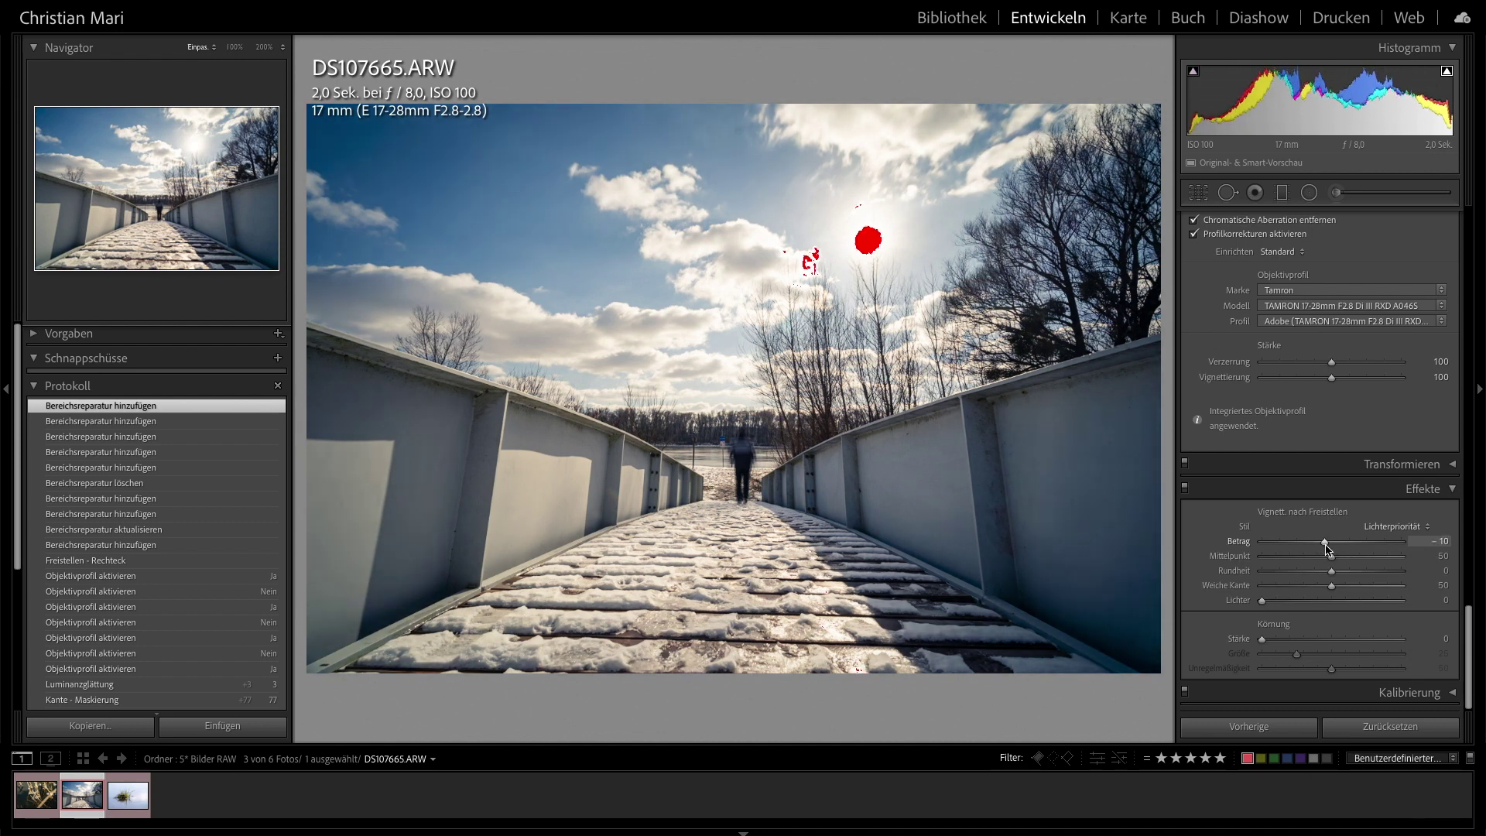
{"action": "left_click_drag", "start_coordinate": [1326, 549], "coordinate": [1331, 545]}
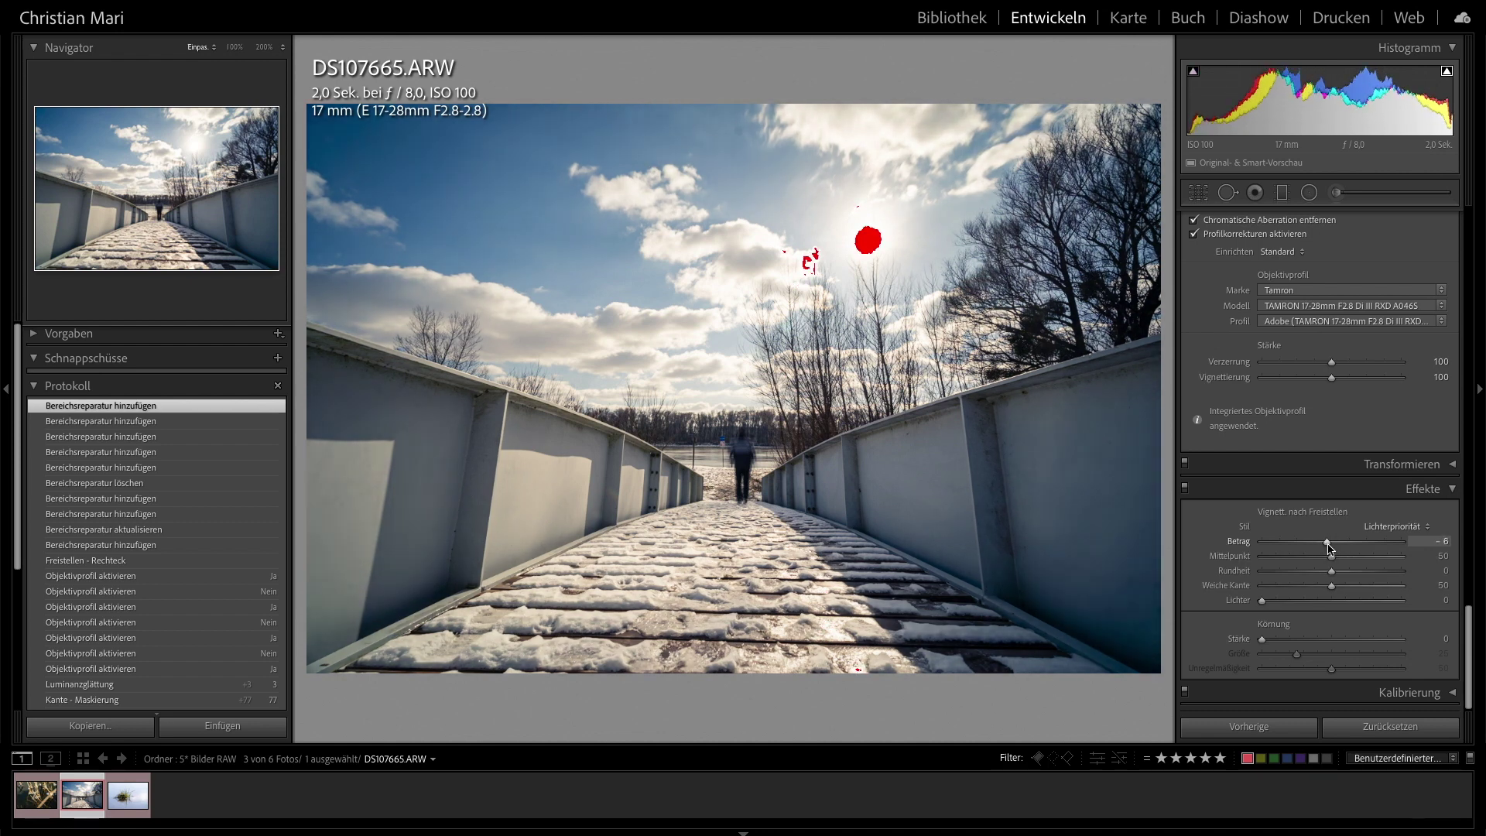
{"action": "double_click", "coordinate": [1331, 542]}
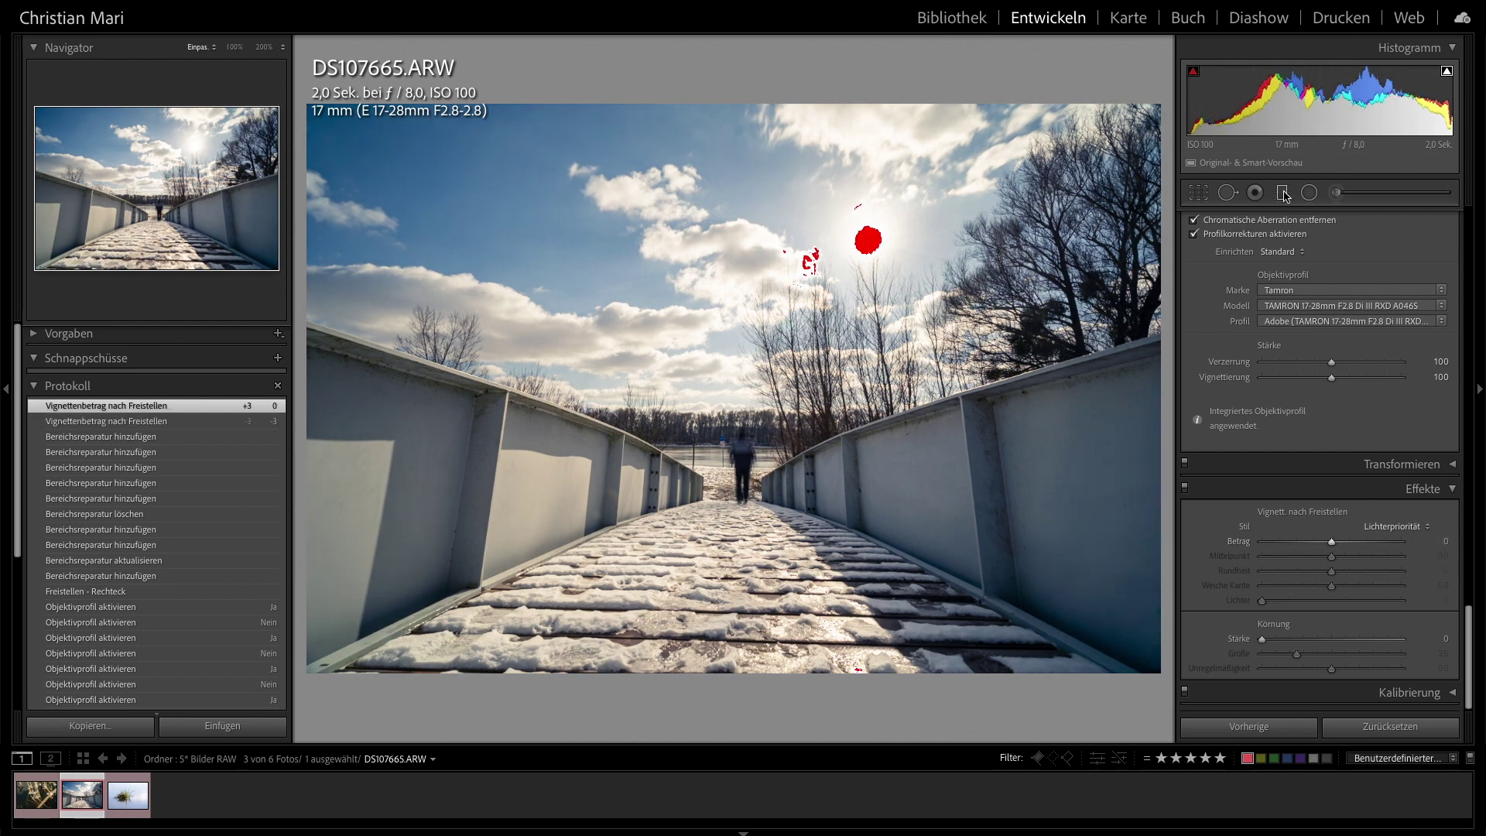
- Add a bottom graduated filter lowering Whites, Texture and Exposure on the snowy walkway
{"action": "key", "text": "ctrl+1"}
{"action": "key", "text": "m"}
{"action": "left_click_drag", "start_coordinate": [702, 687], "coordinate": [727, 505]}
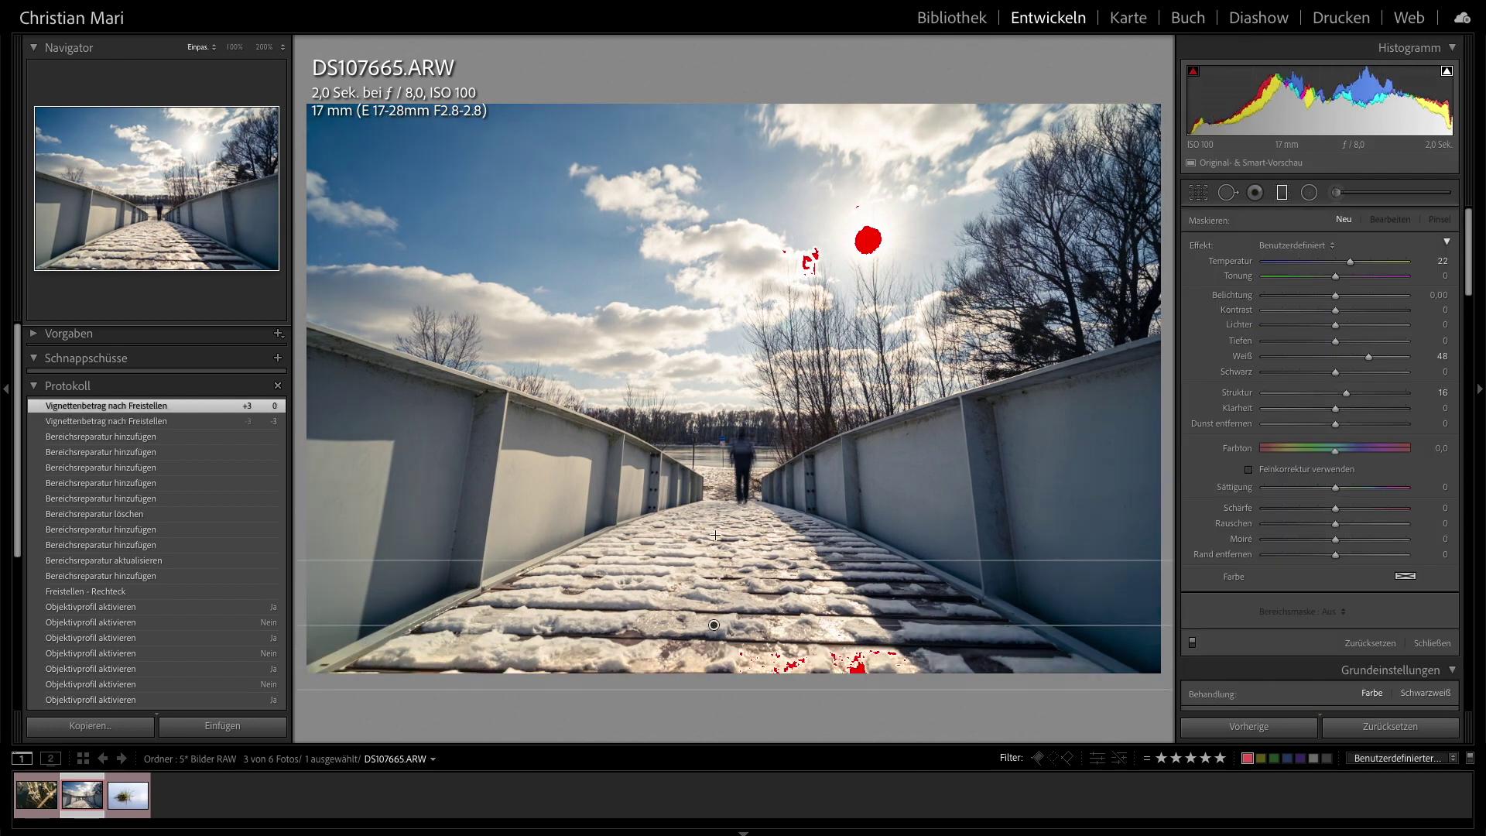
{"action": "left_click_drag", "start_coordinate": [1369, 357], "coordinate": [1338, 399]}
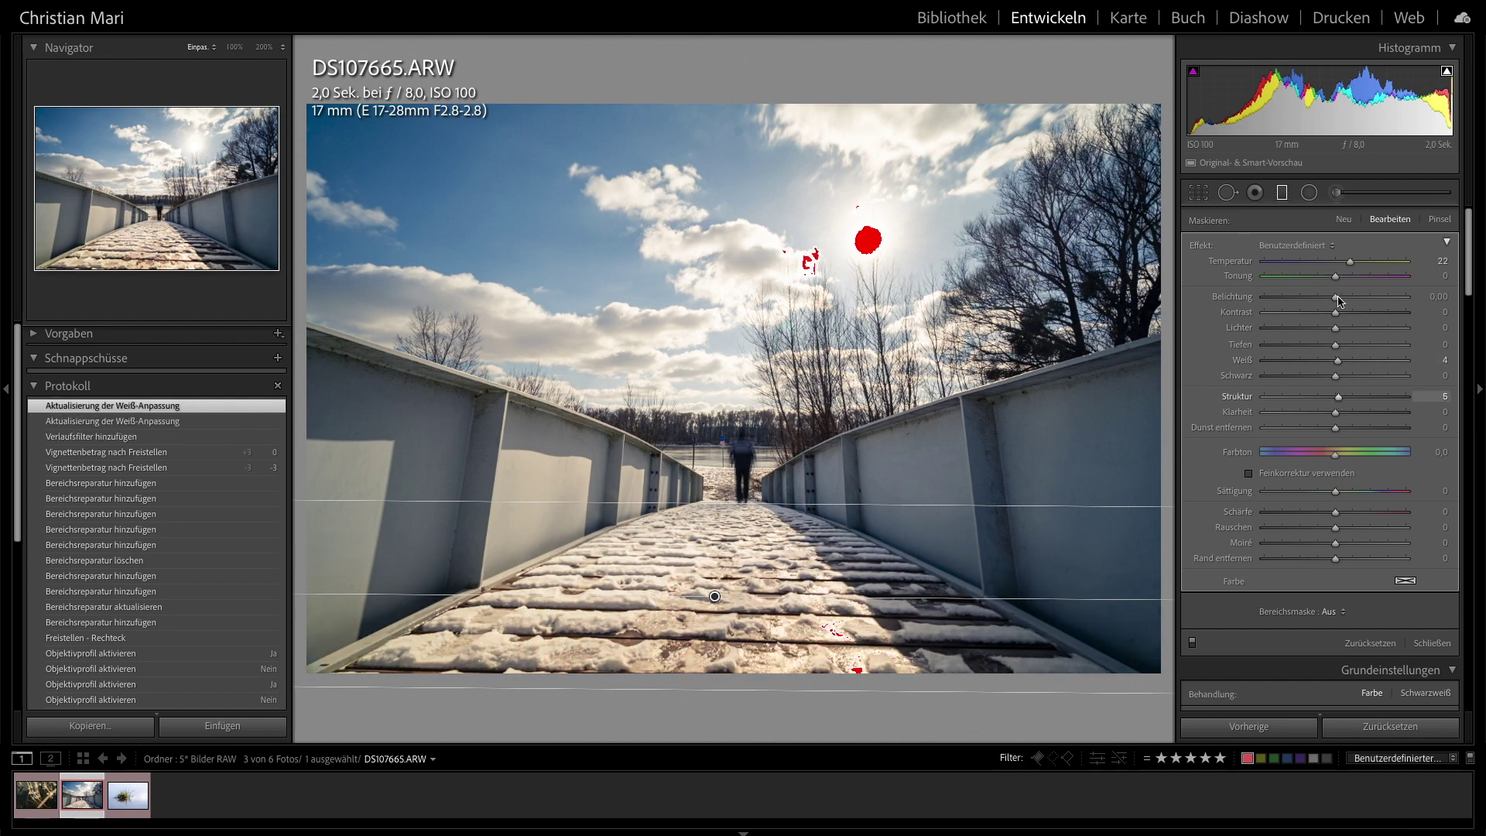
{"action": "left_click_drag", "start_coordinate": [1336, 298], "coordinate": [1325, 302]}
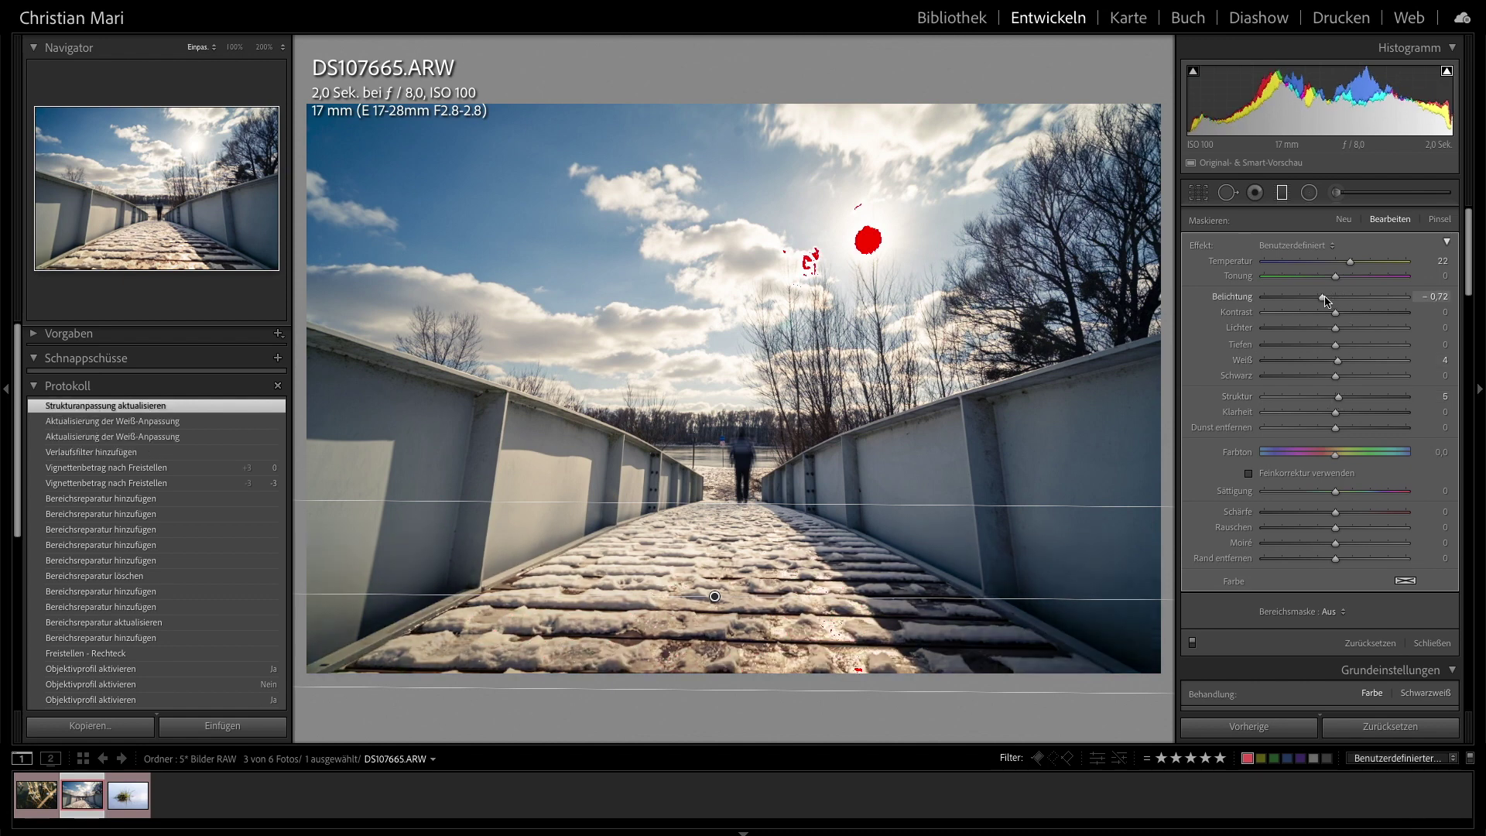
{"action": "key", "text": "Escape"}
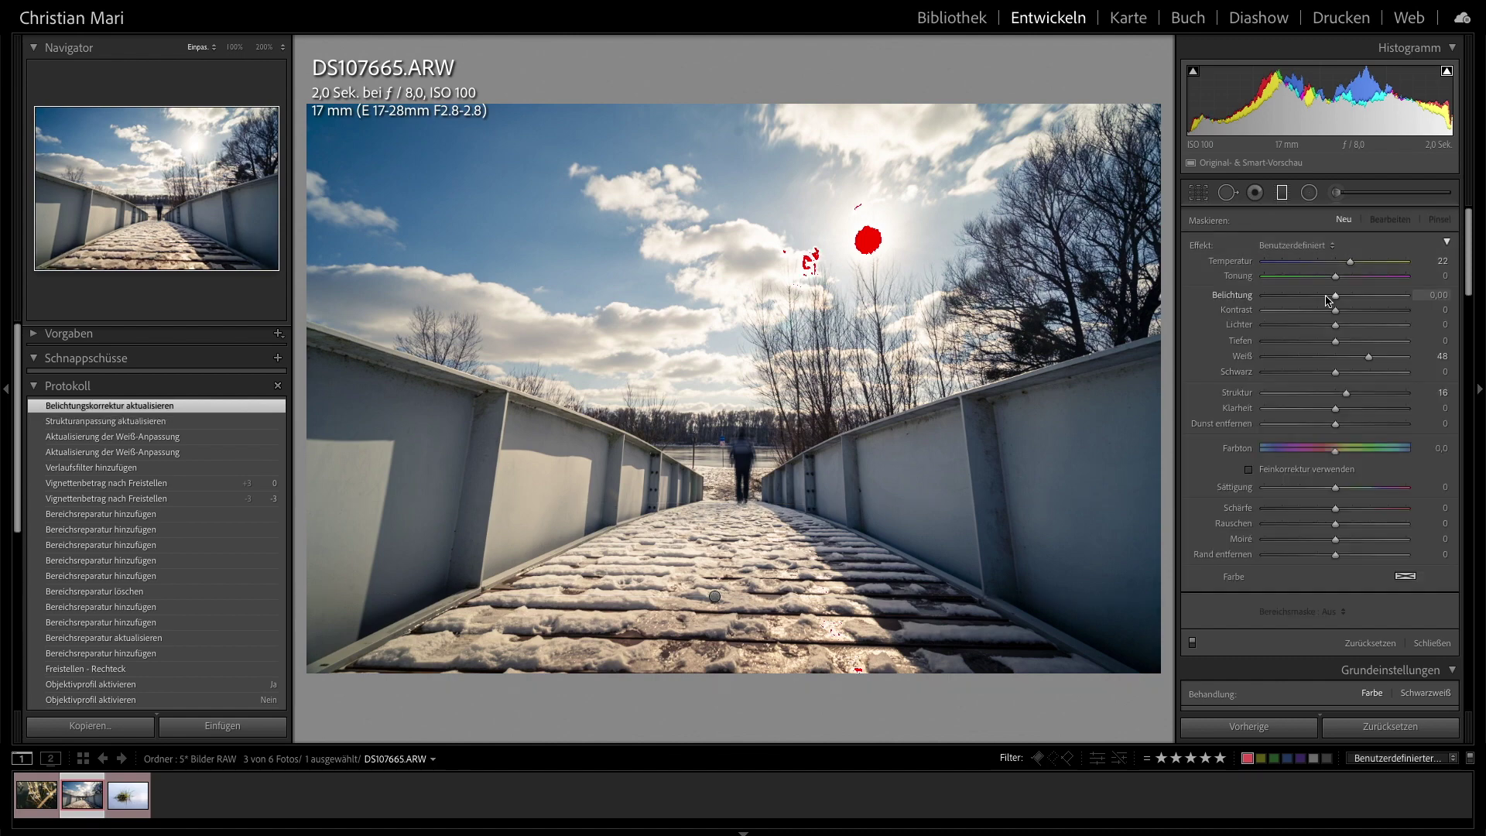
- Straighten the photo by -0.31° and apply the crop
{"action": "left_click", "coordinate": [1198, 192]}
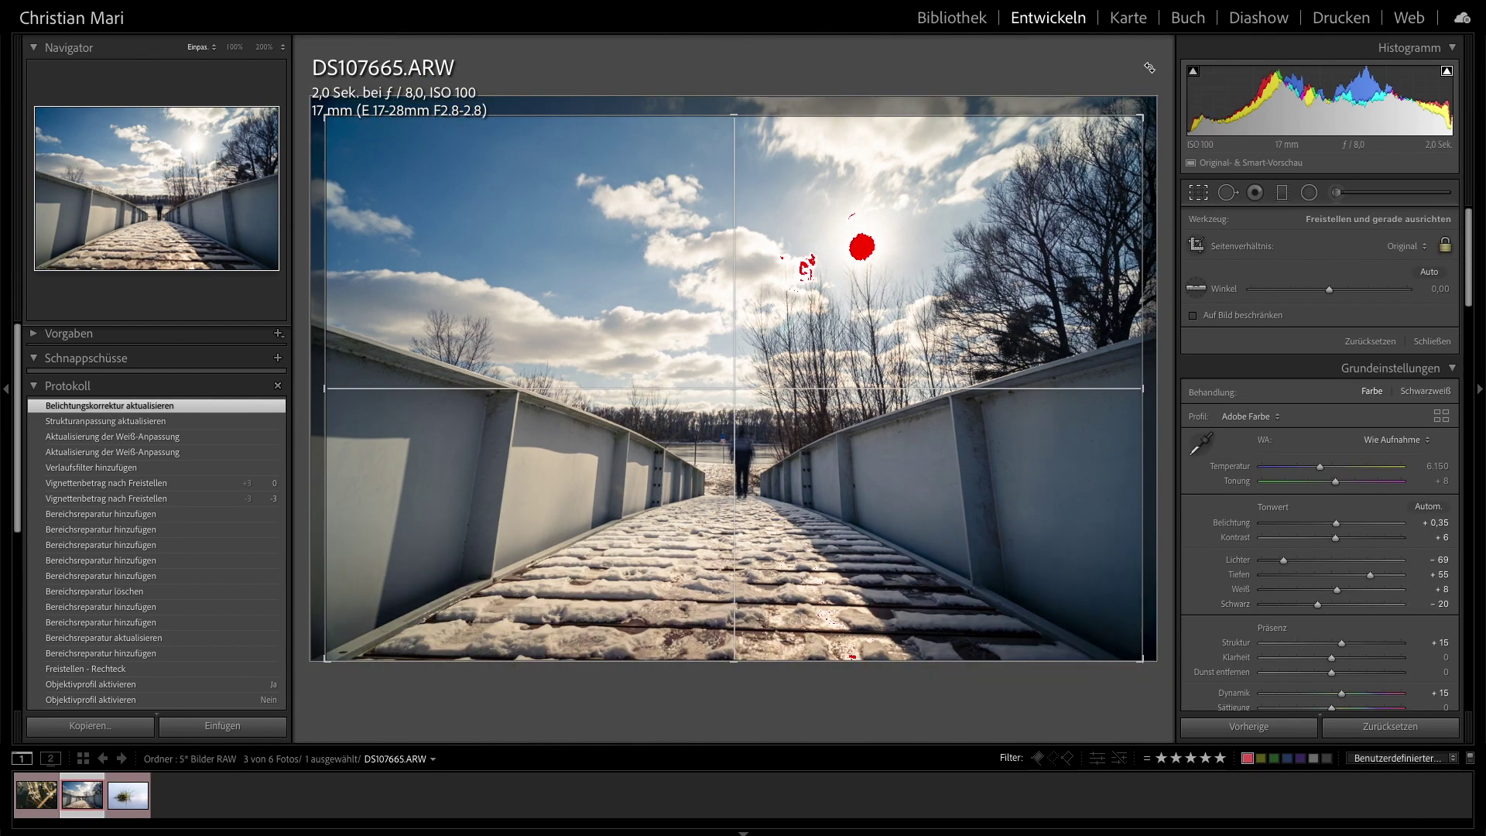
{"action": "left_click_drag", "start_coordinate": [1149, 67], "coordinate": [1149, 65]}
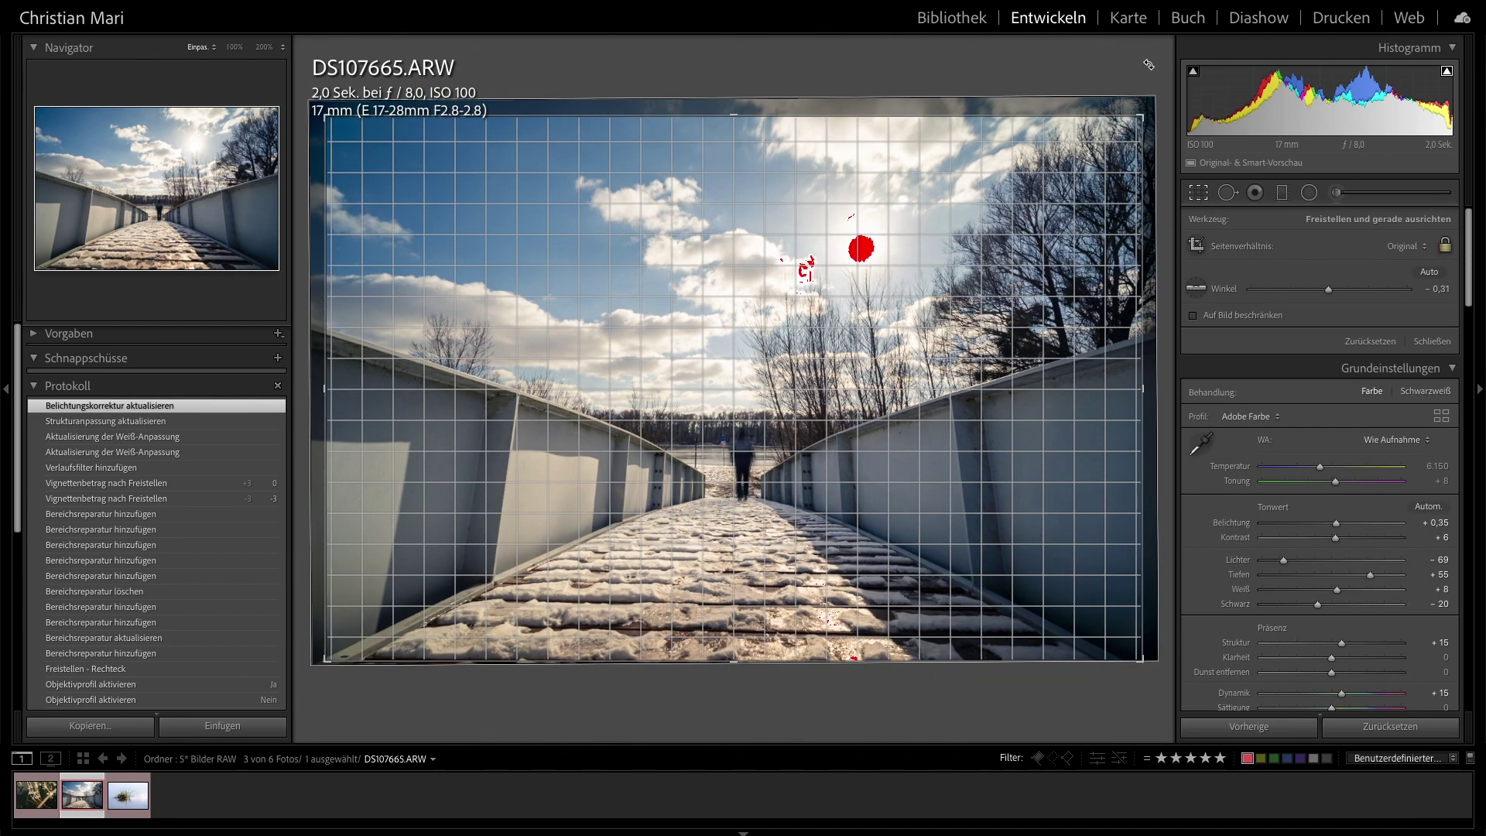
{"action": "key", "text": "Return"}
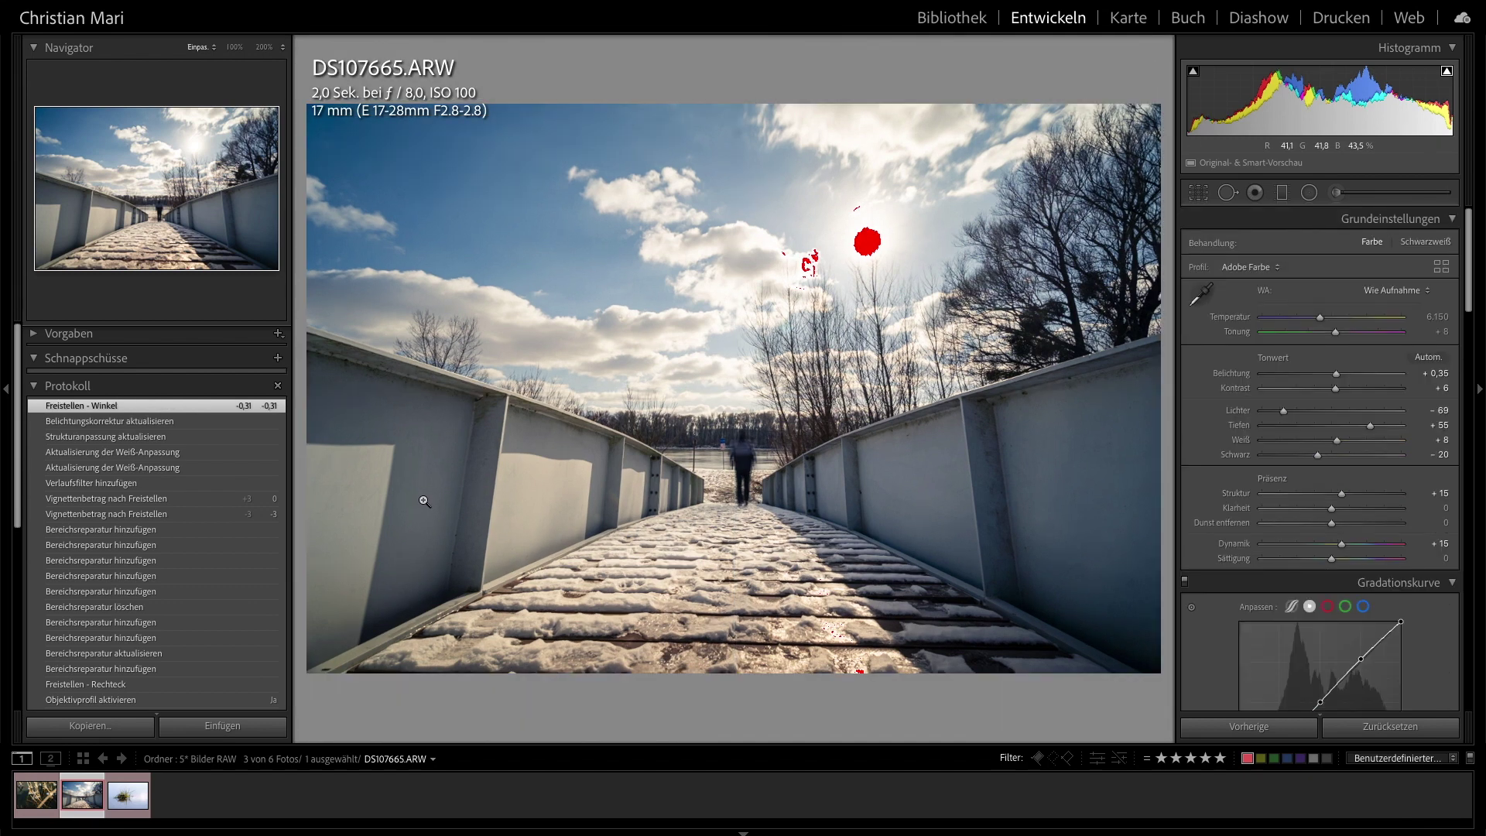
- Select the grass-in-water photo DS107792.ARW from the filmstrip and view it in Library
{"action": "right_click", "coordinate": [603, 547]}
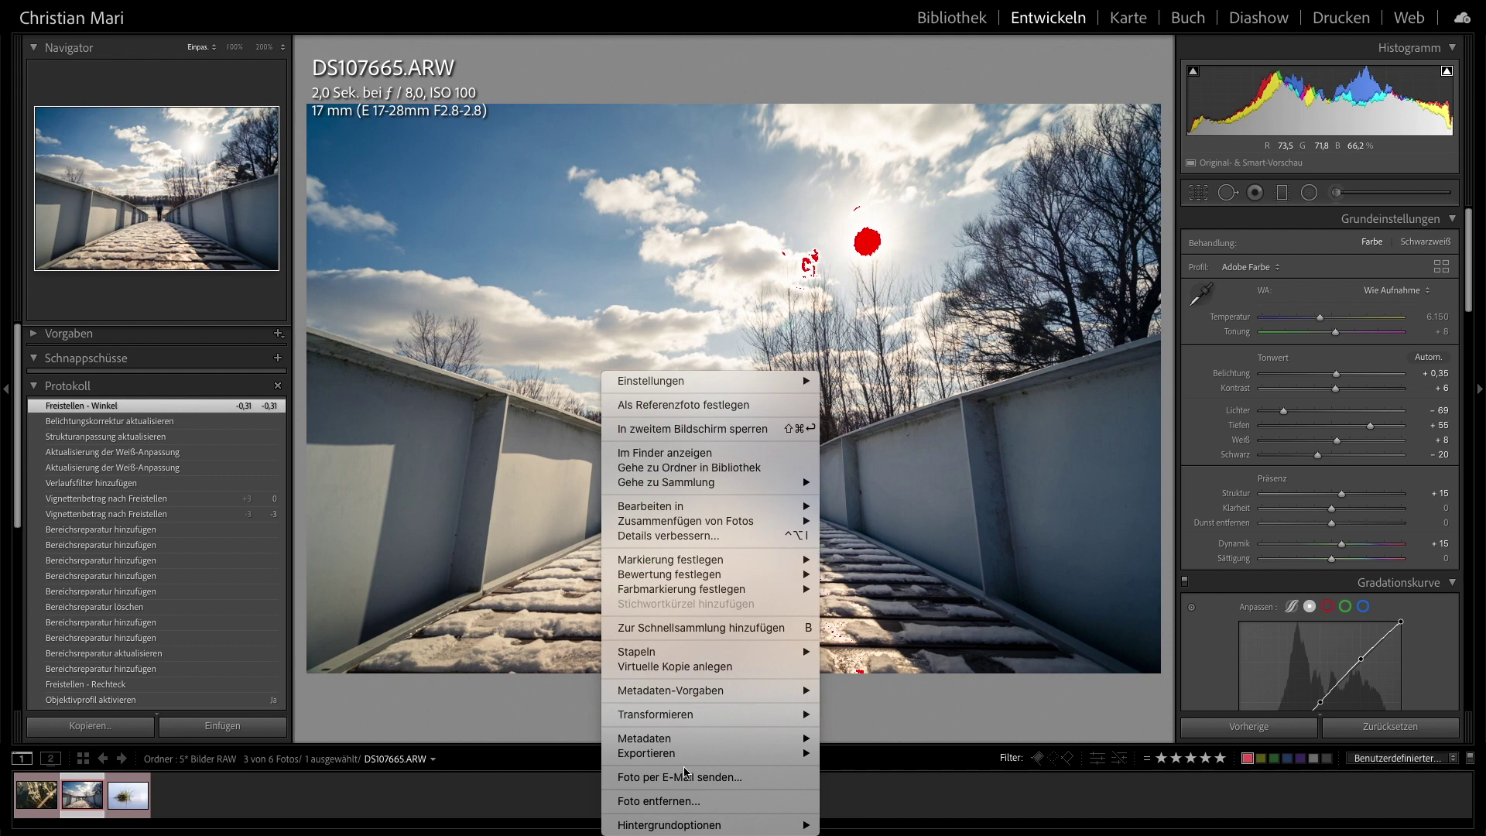
{"action": "left_click", "coordinate": [1103, 702]}
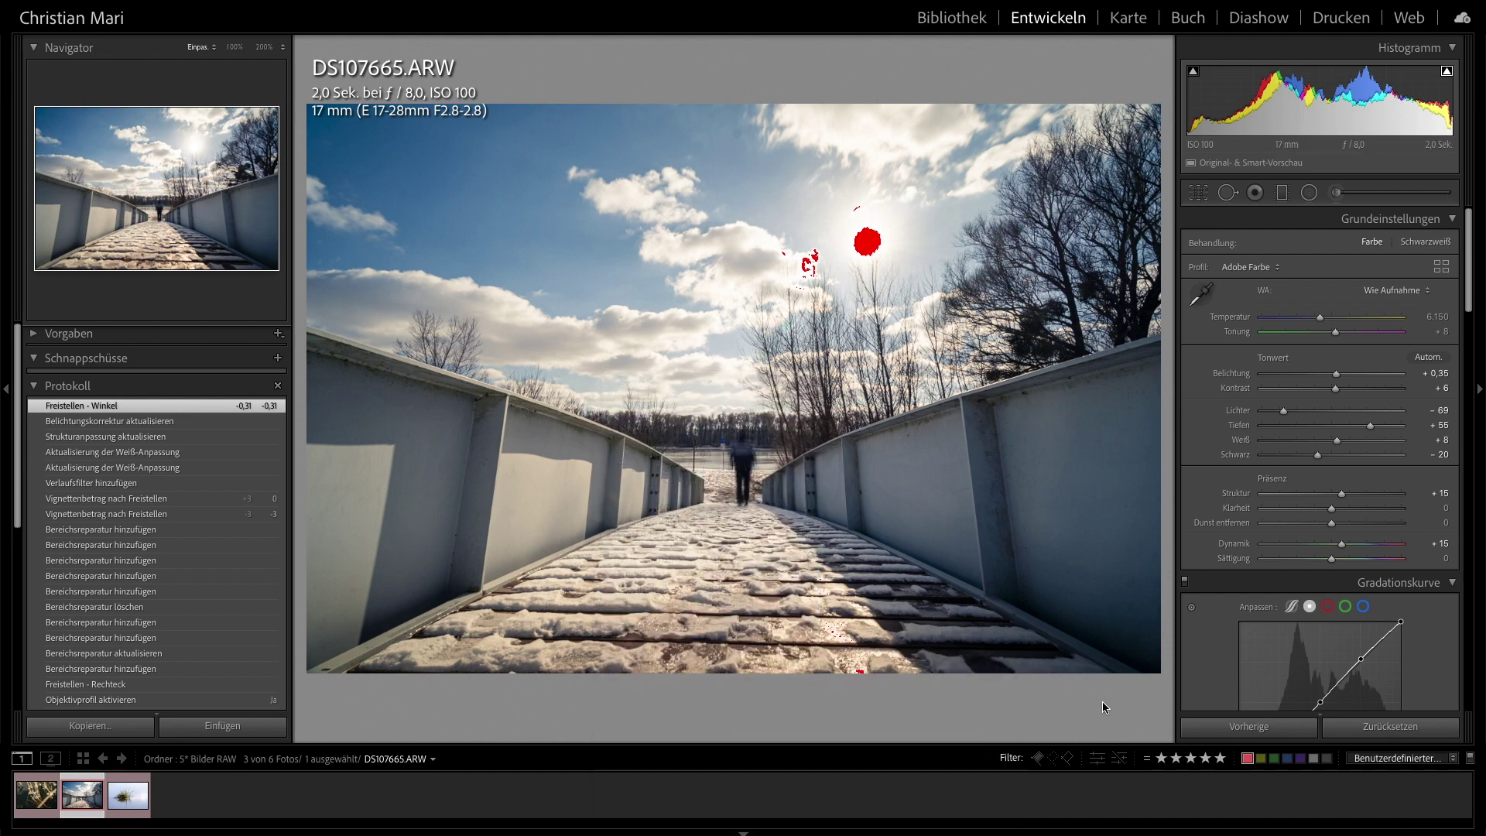
{"action": "left_click", "coordinate": [127, 797]}
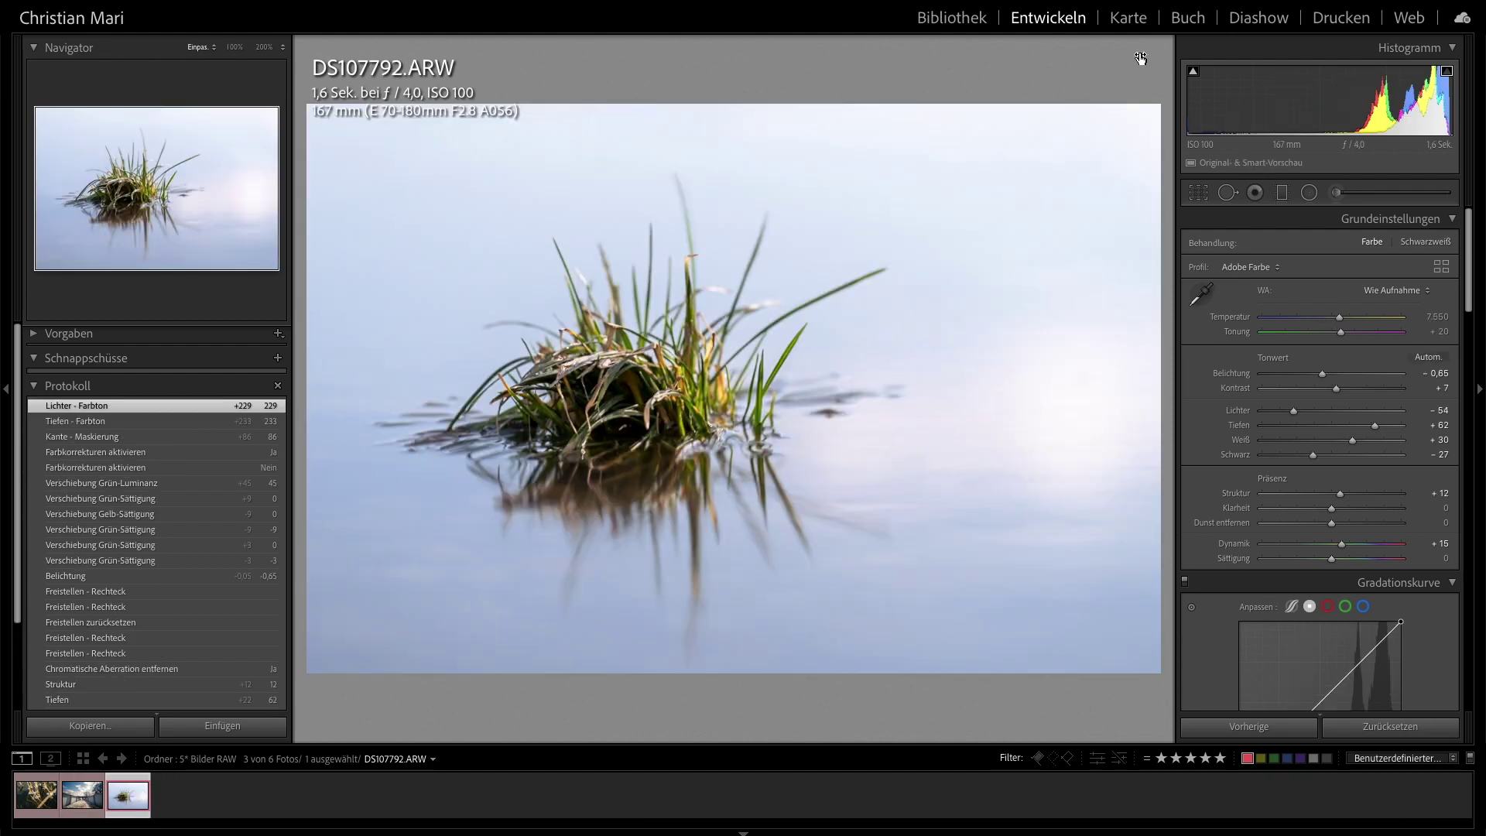
{"action": "left_click", "coordinate": [967, 17]}
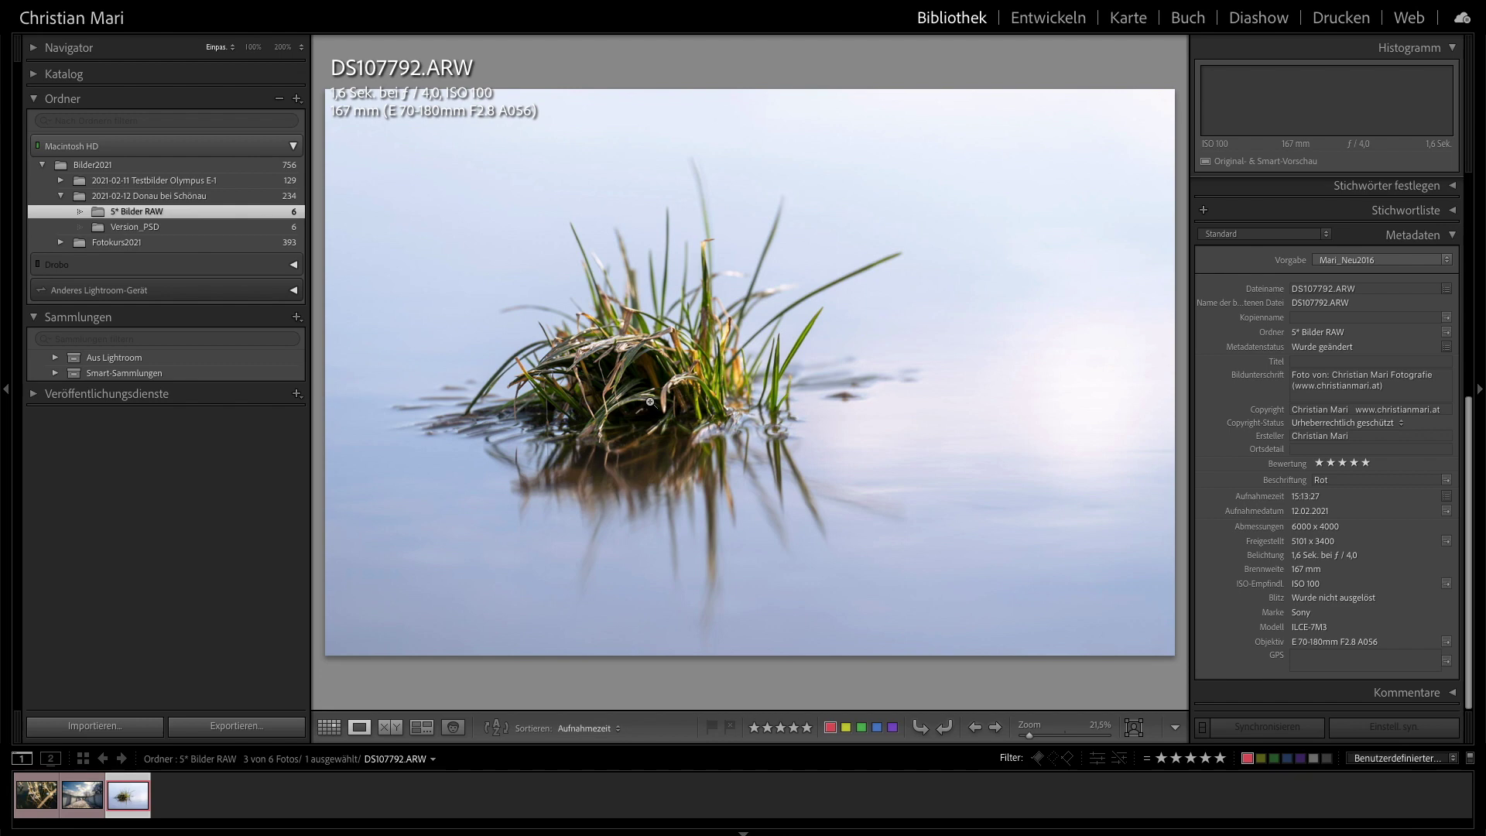
- Return the grass photo to Develop and show the Before/After side-by-side view
{"action": "left_click", "coordinate": [1048, 19]}
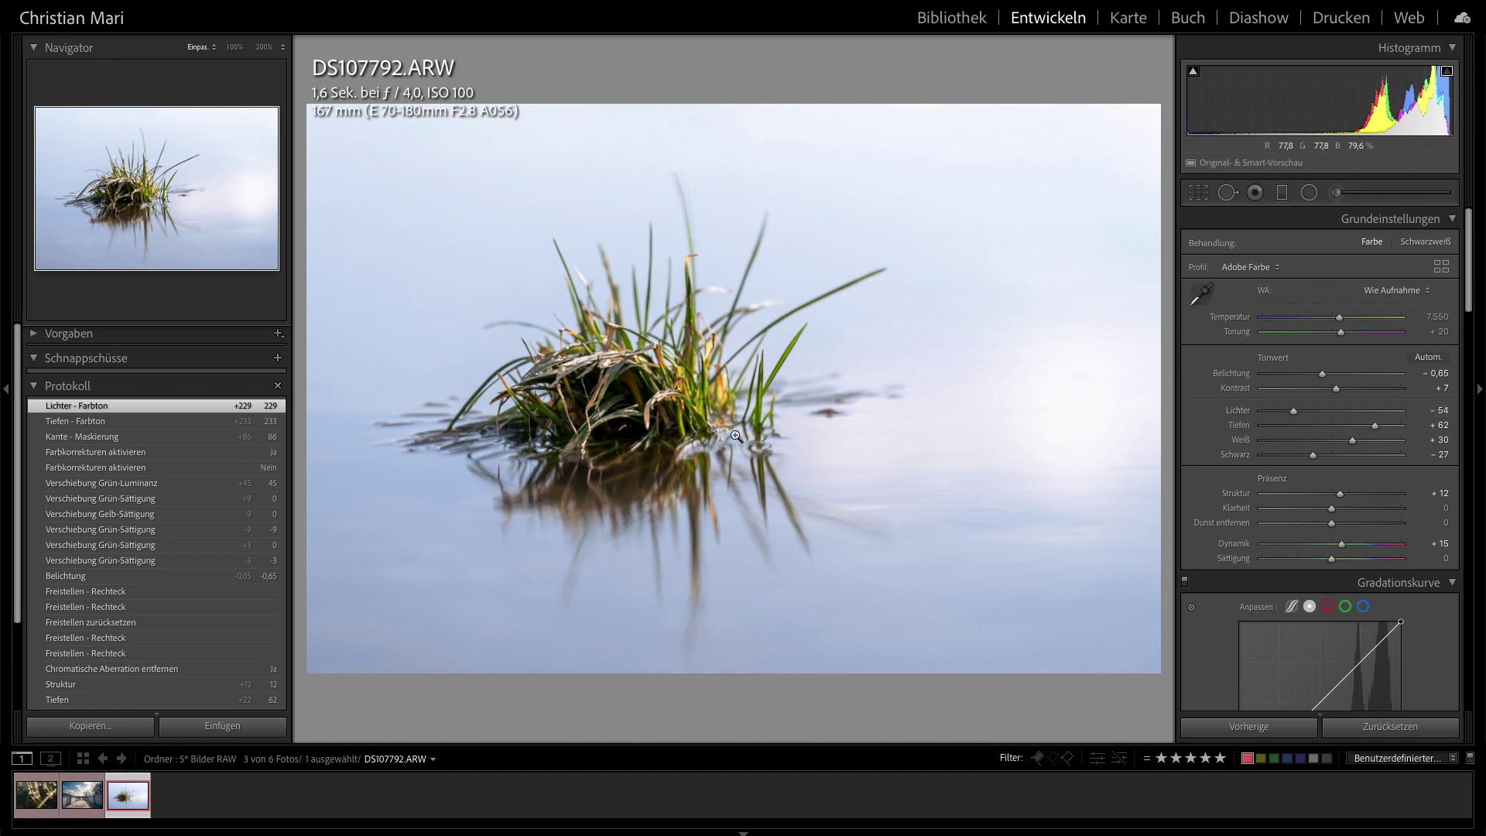
{"action": "key", "text": "y"}
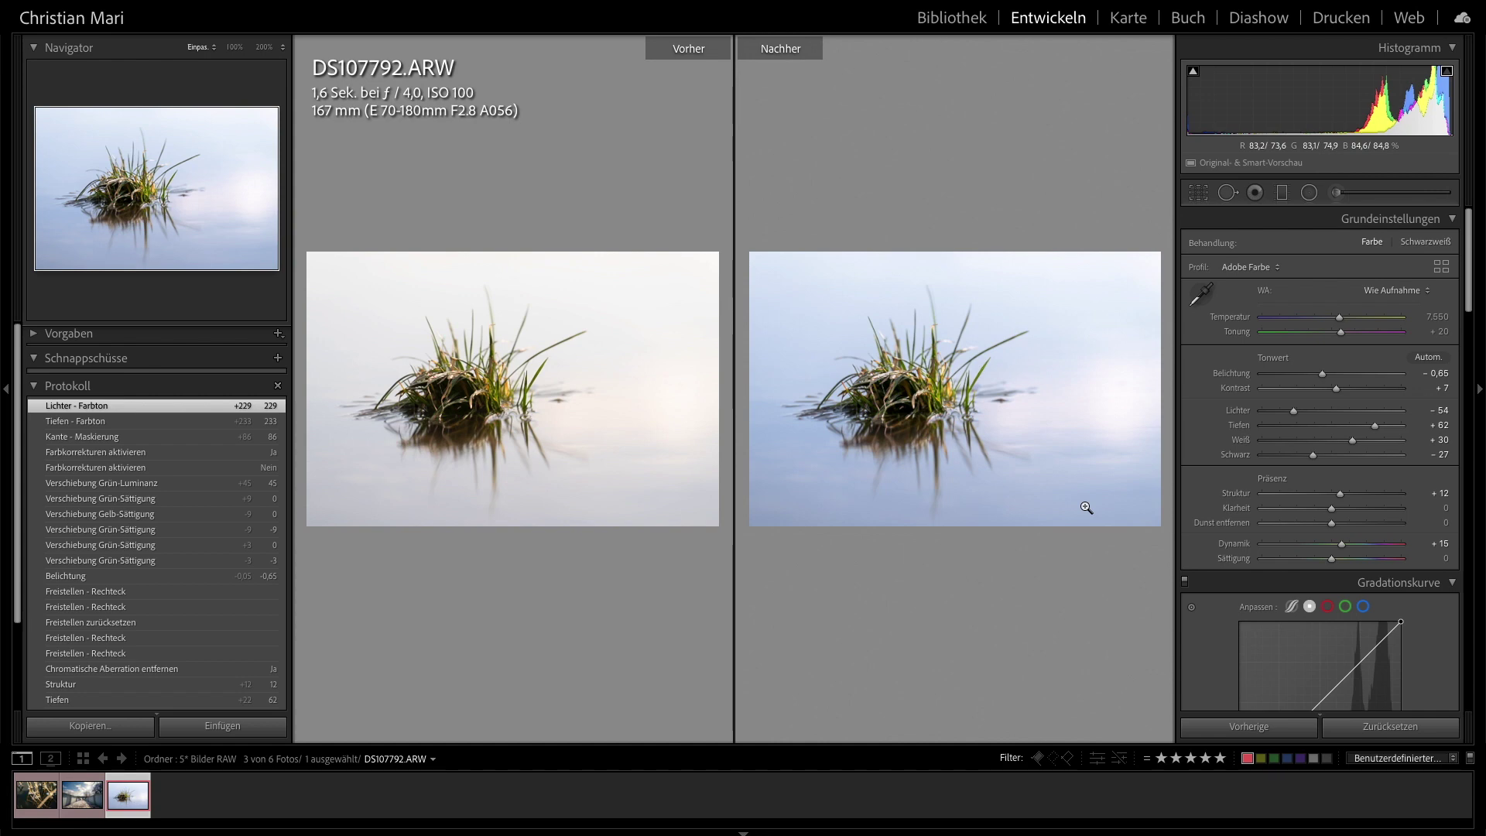
- Leave Before/After with Y so only the edited grass photo shows in Loupe view
{"action": "key", "text": "y"}
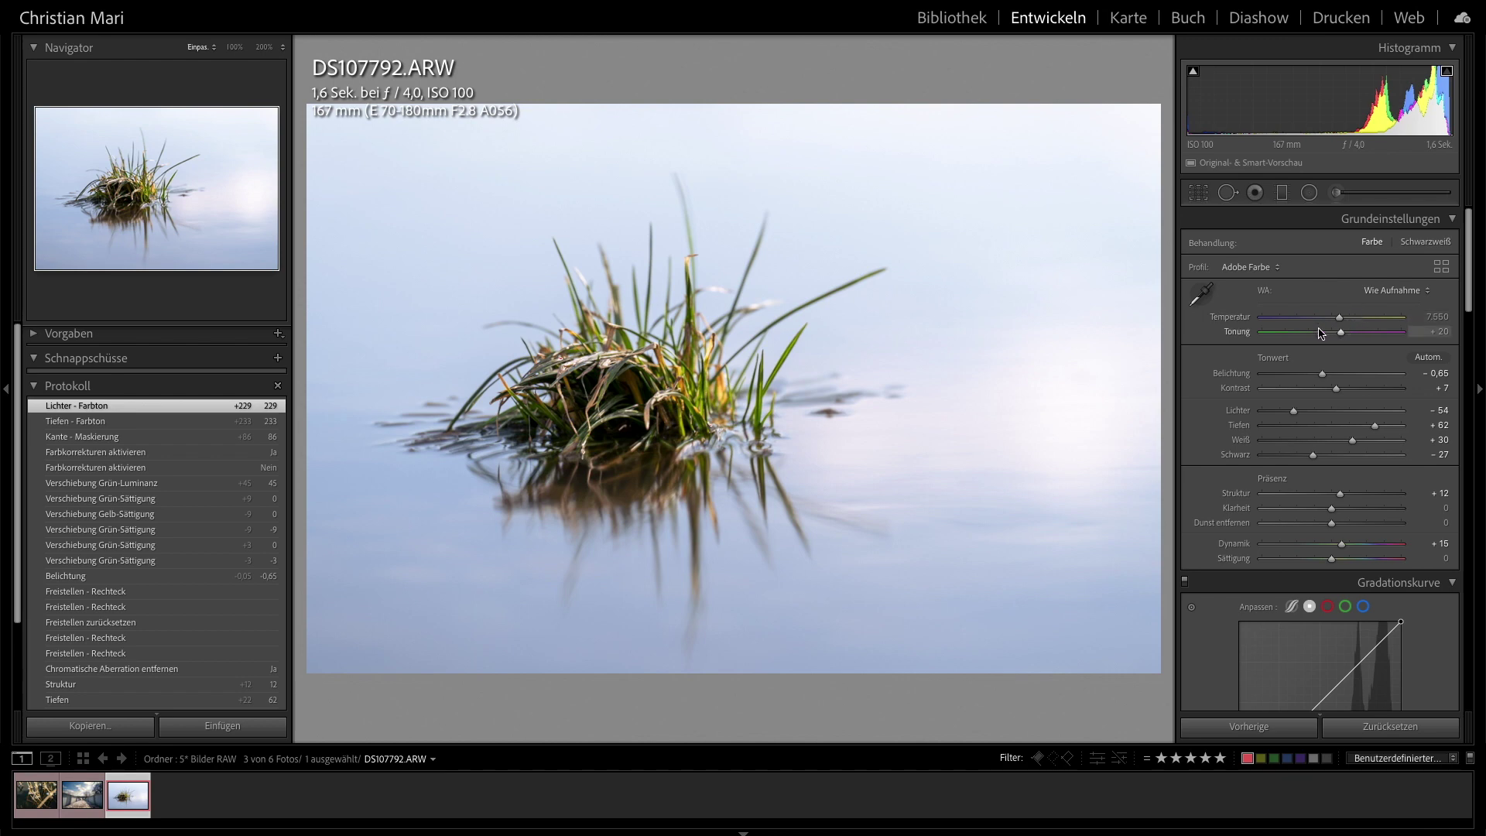
{"action": "mouse_move", "coordinate": [1313, 453]}
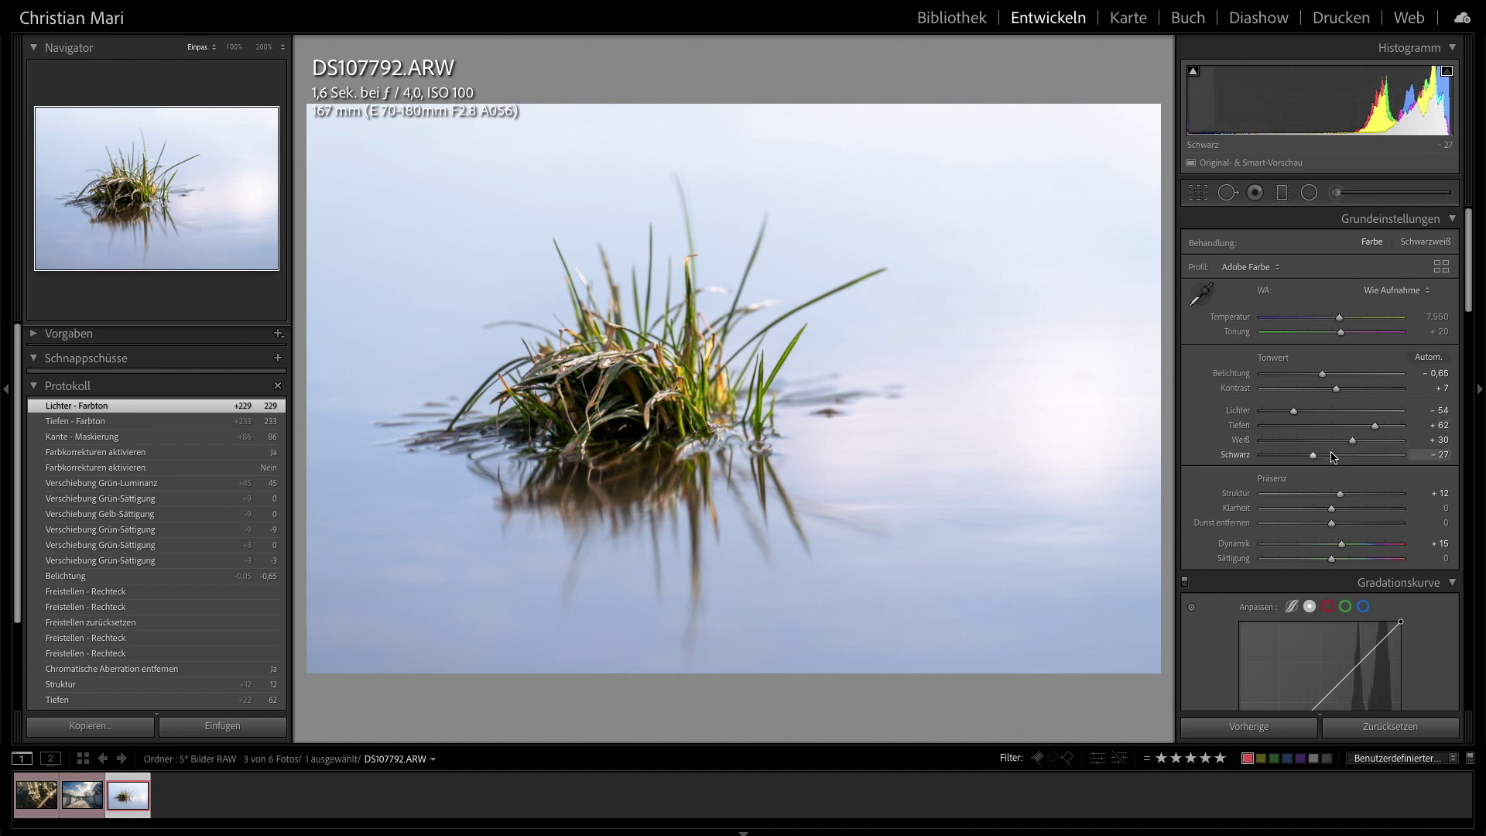
{"action": "scroll", "coordinate": [1333, 456], "scroll_direction": "down", "scroll_amount": 2}
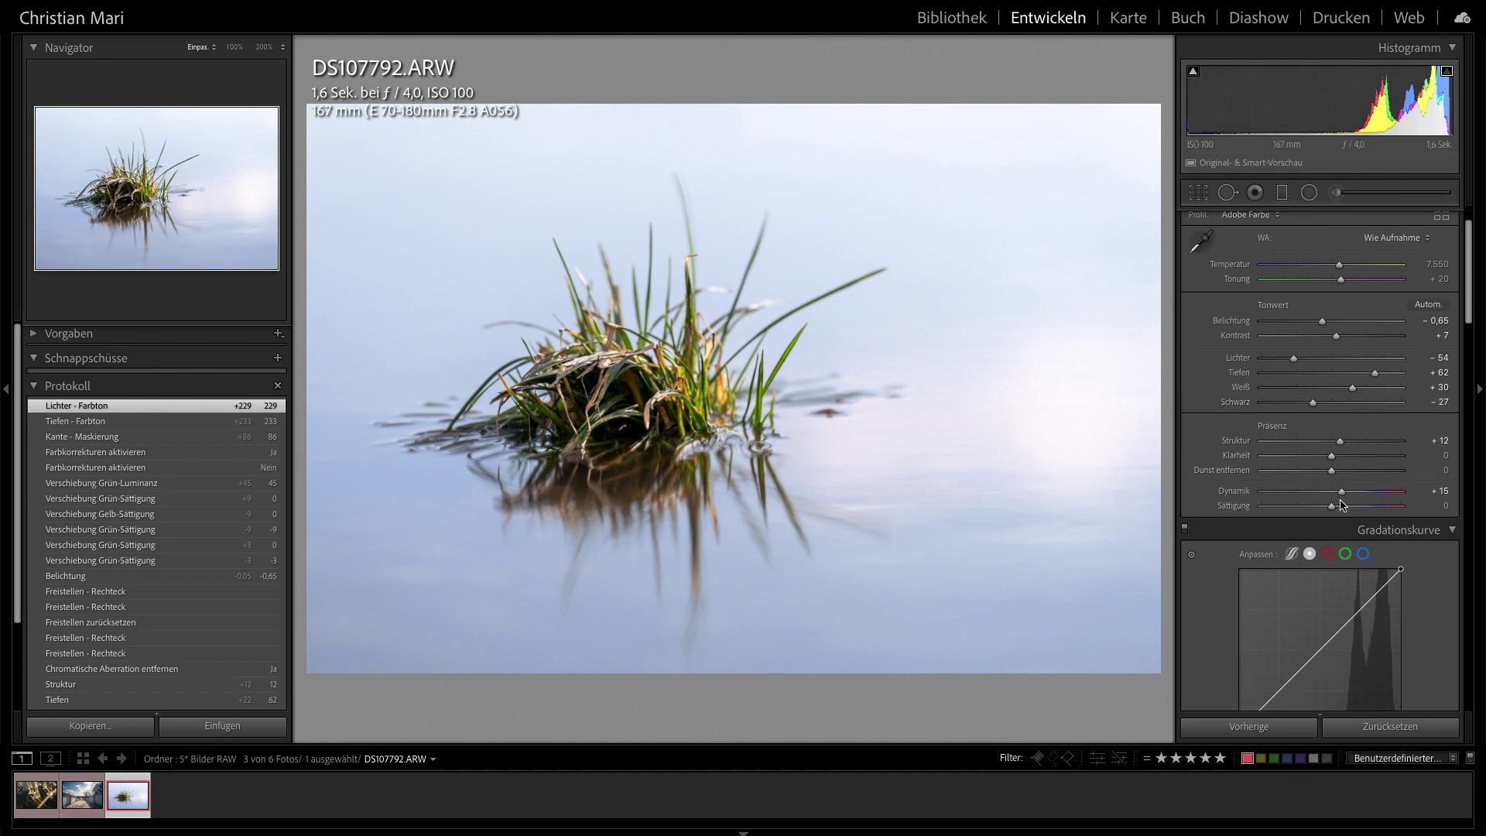
{"action": "scroll", "coordinate": [1340, 514], "scroll_direction": "down", "scroll_amount": 3}
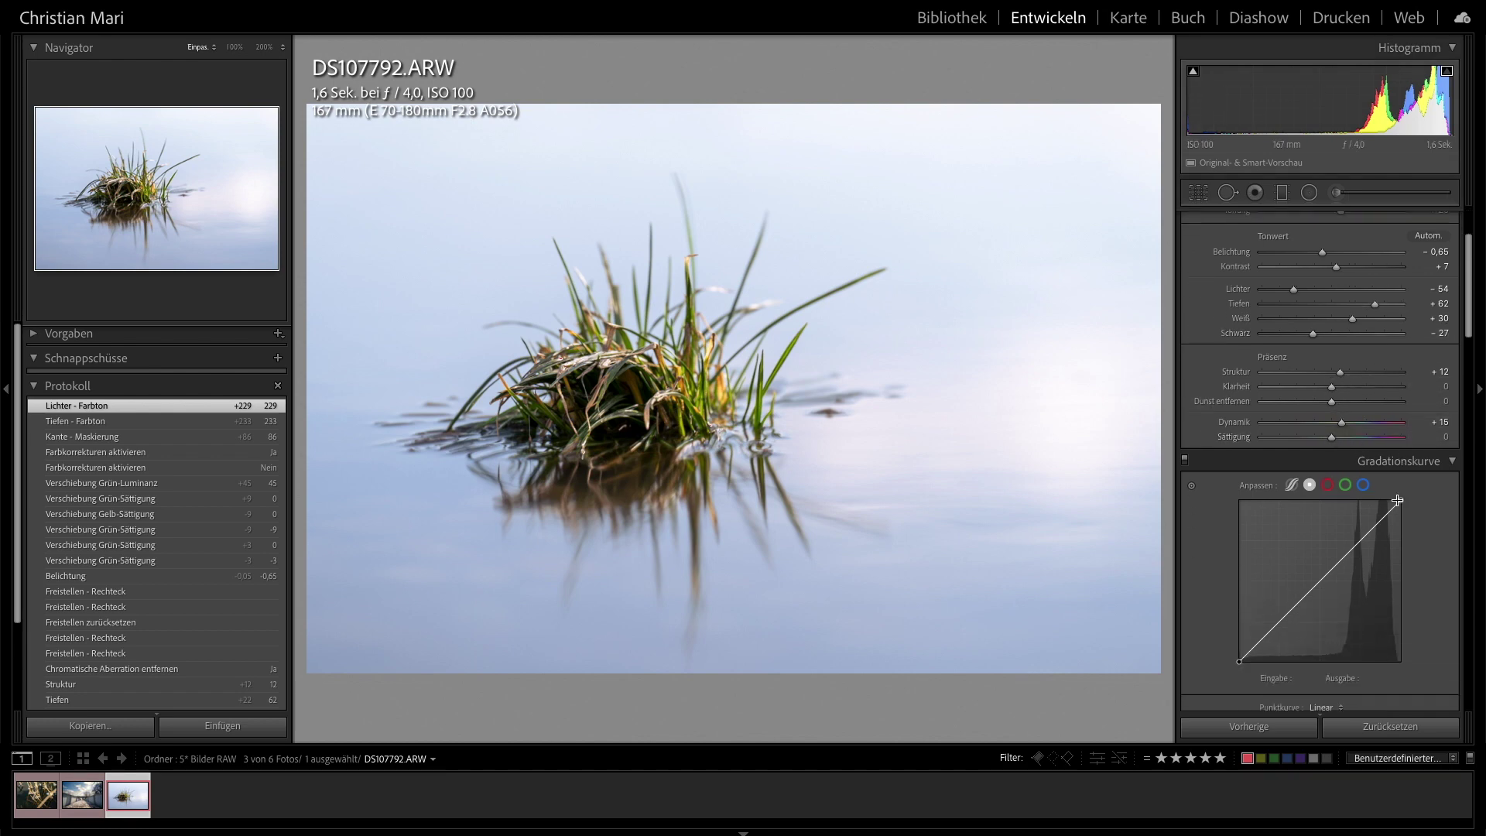
{"action": "scroll", "coordinate": [1339, 558], "scroll_direction": "down", "scroll_amount": 3}
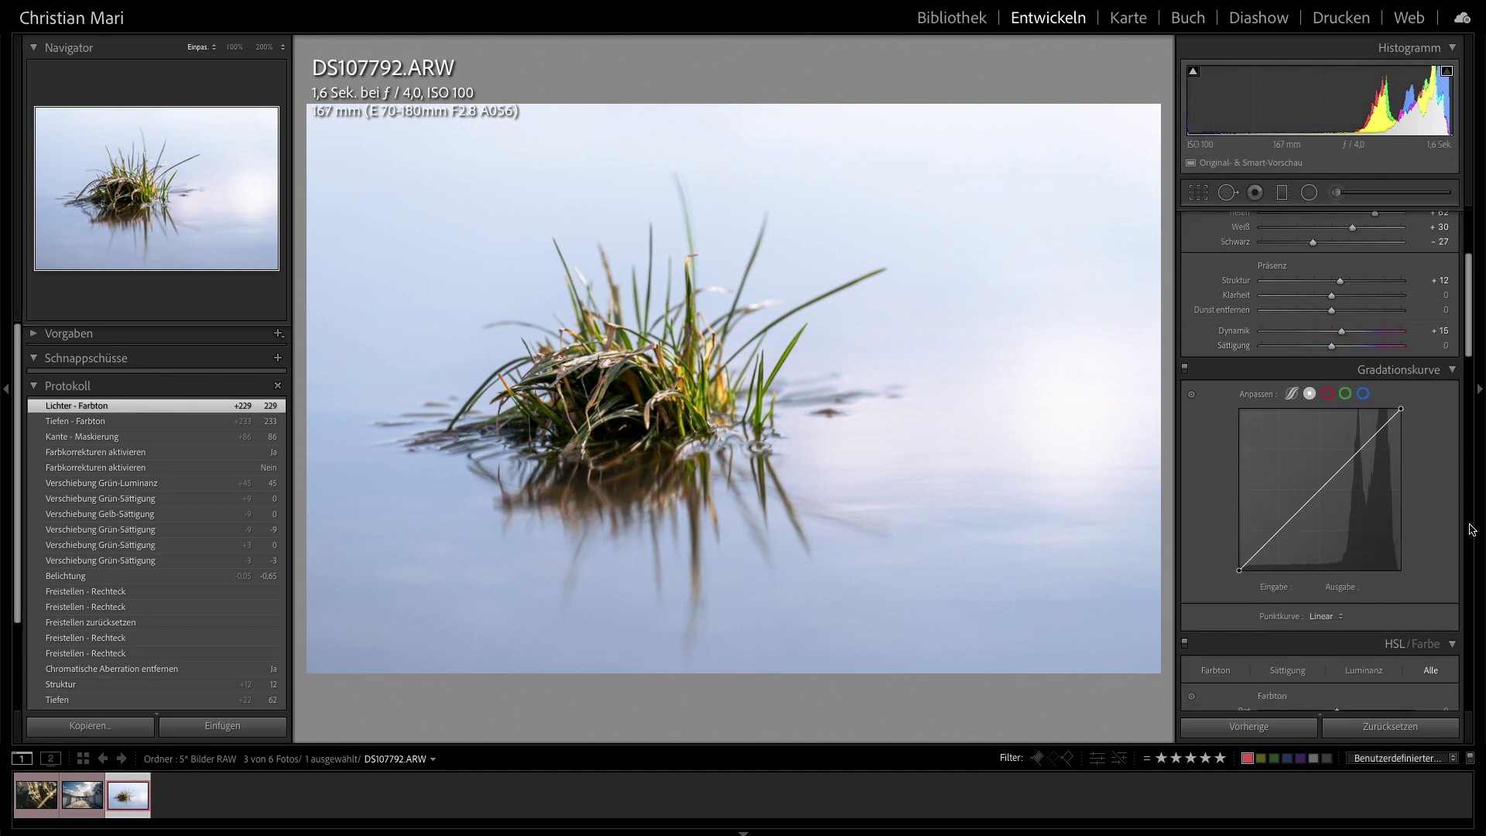
{"action": "left_click", "coordinate": [1339, 613]}
{"action": "left_click", "coordinate": [1348, 626]}
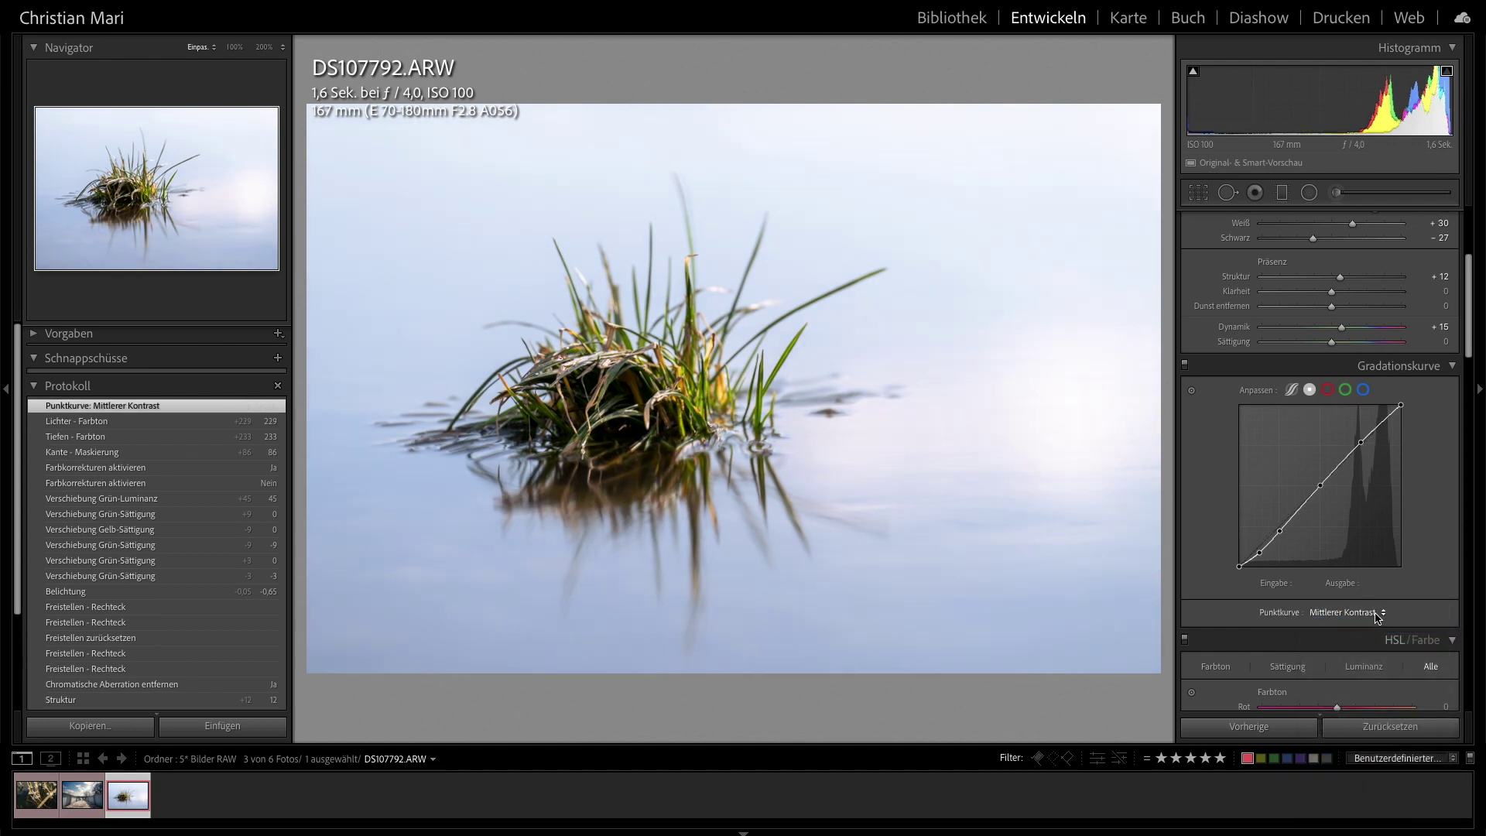
{"action": "left_click", "coordinate": [1370, 614]}
{"action": "left_click", "coordinate": [1356, 598]}
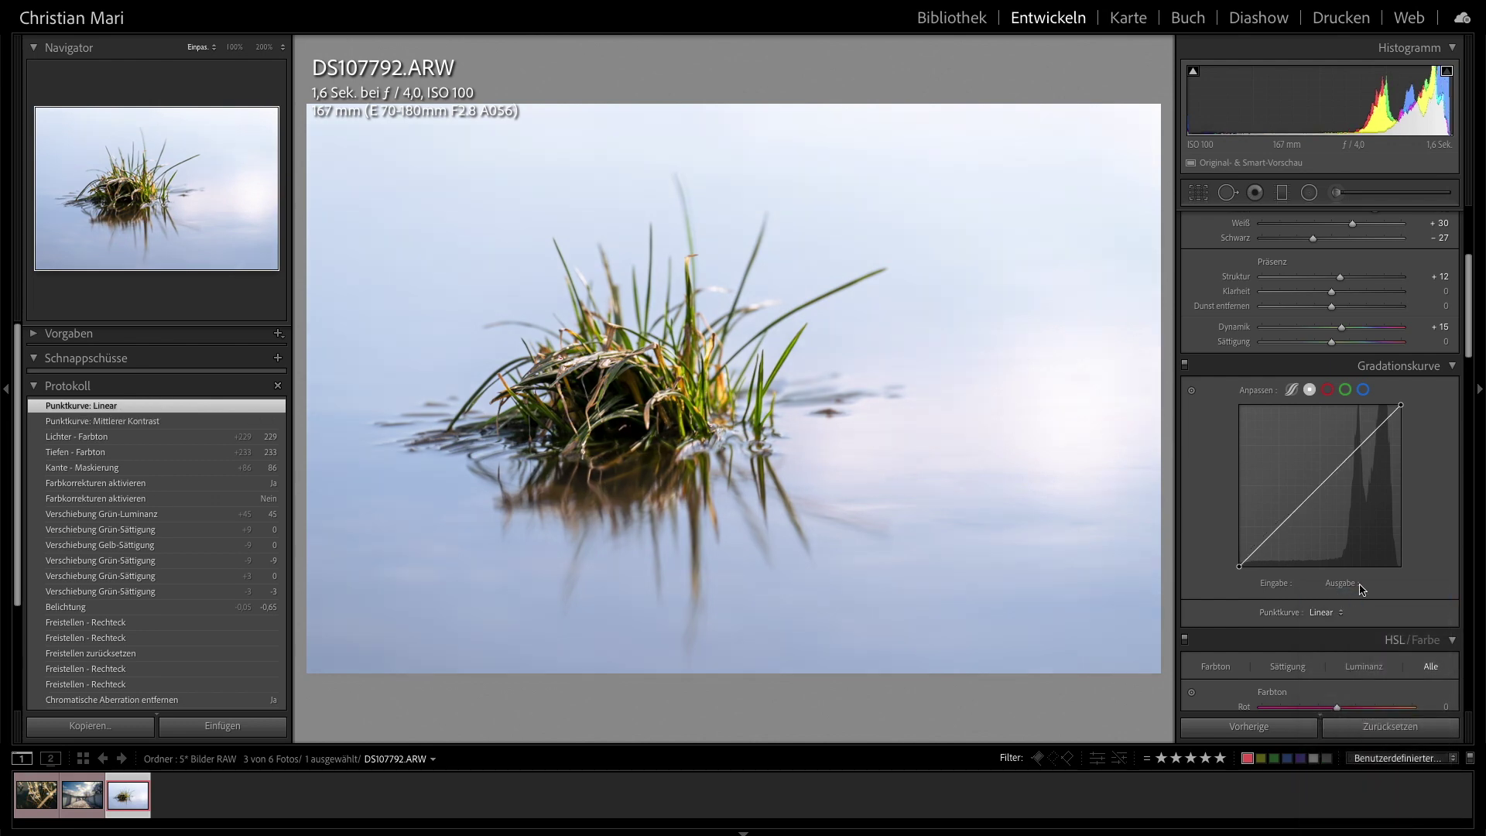
{"action": "left_click", "coordinate": [628, 422]}
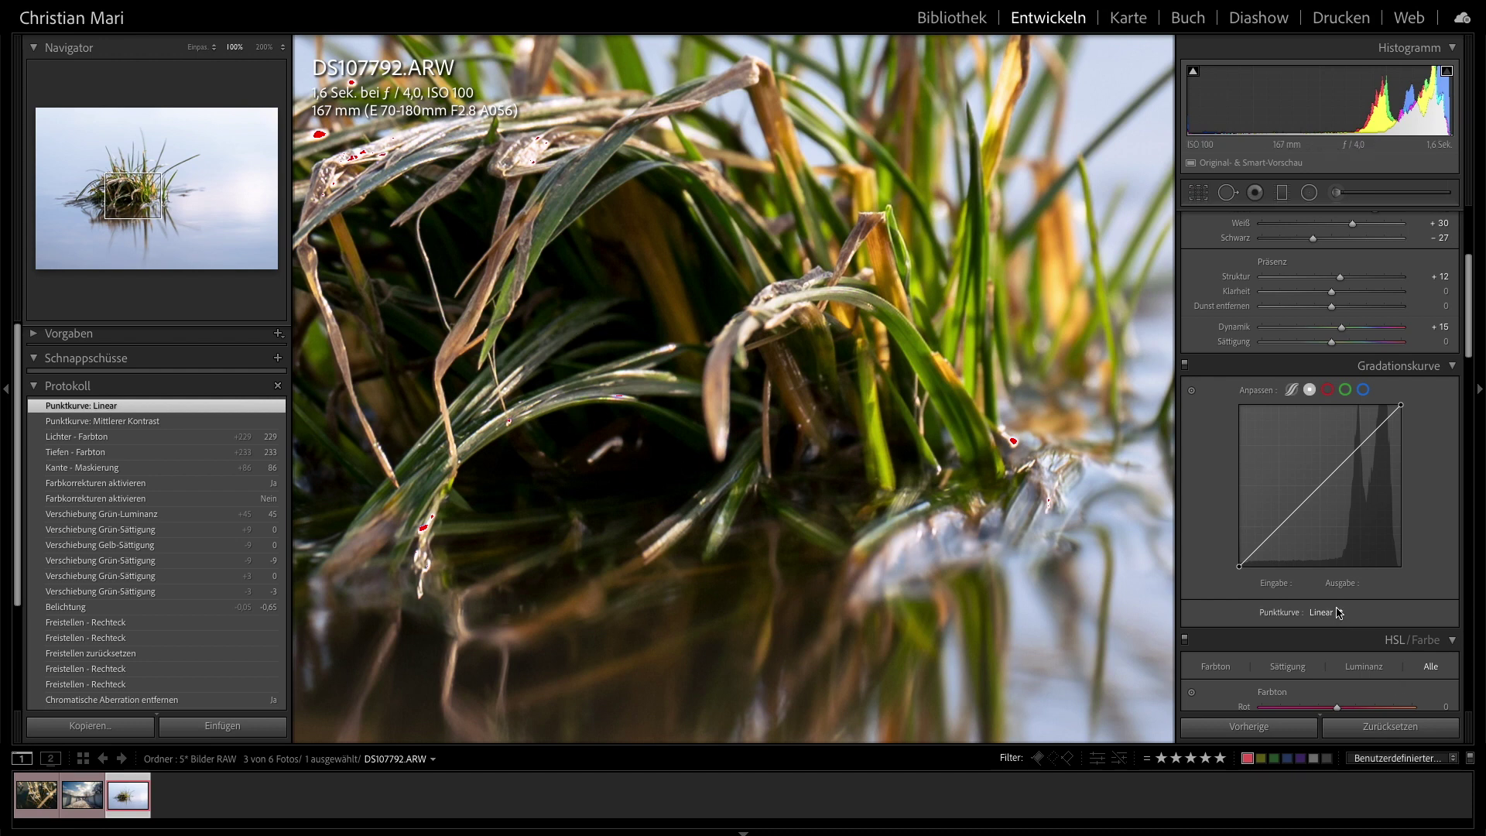
{"action": "left_click", "coordinate": [1343, 613]}
{"action": "left_click", "coordinate": [1343, 627]}
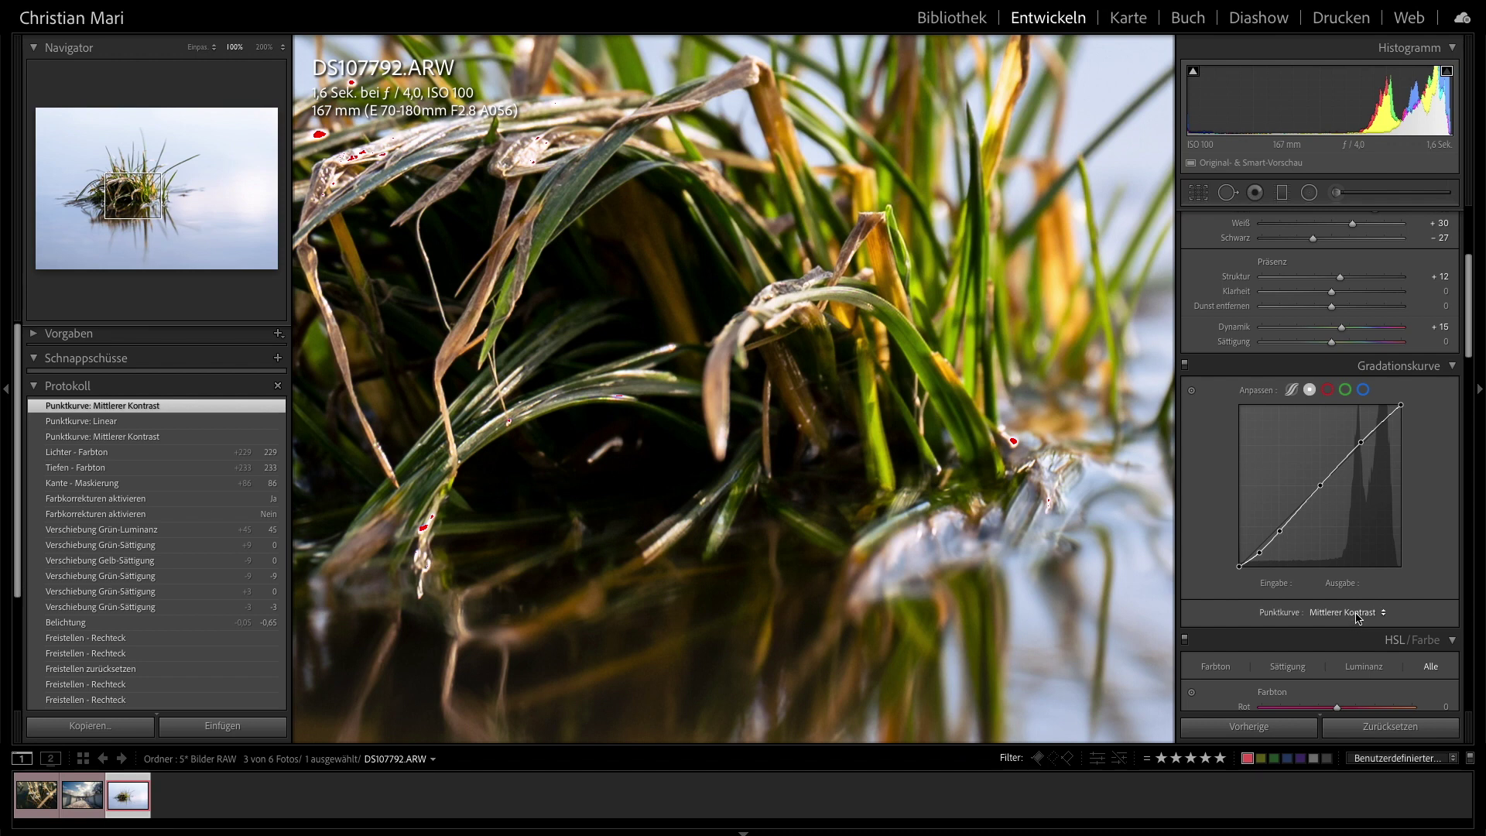
{"action": "left_click", "coordinate": [1353, 614]}
{"action": "left_click", "coordinate": [1353, 599]}
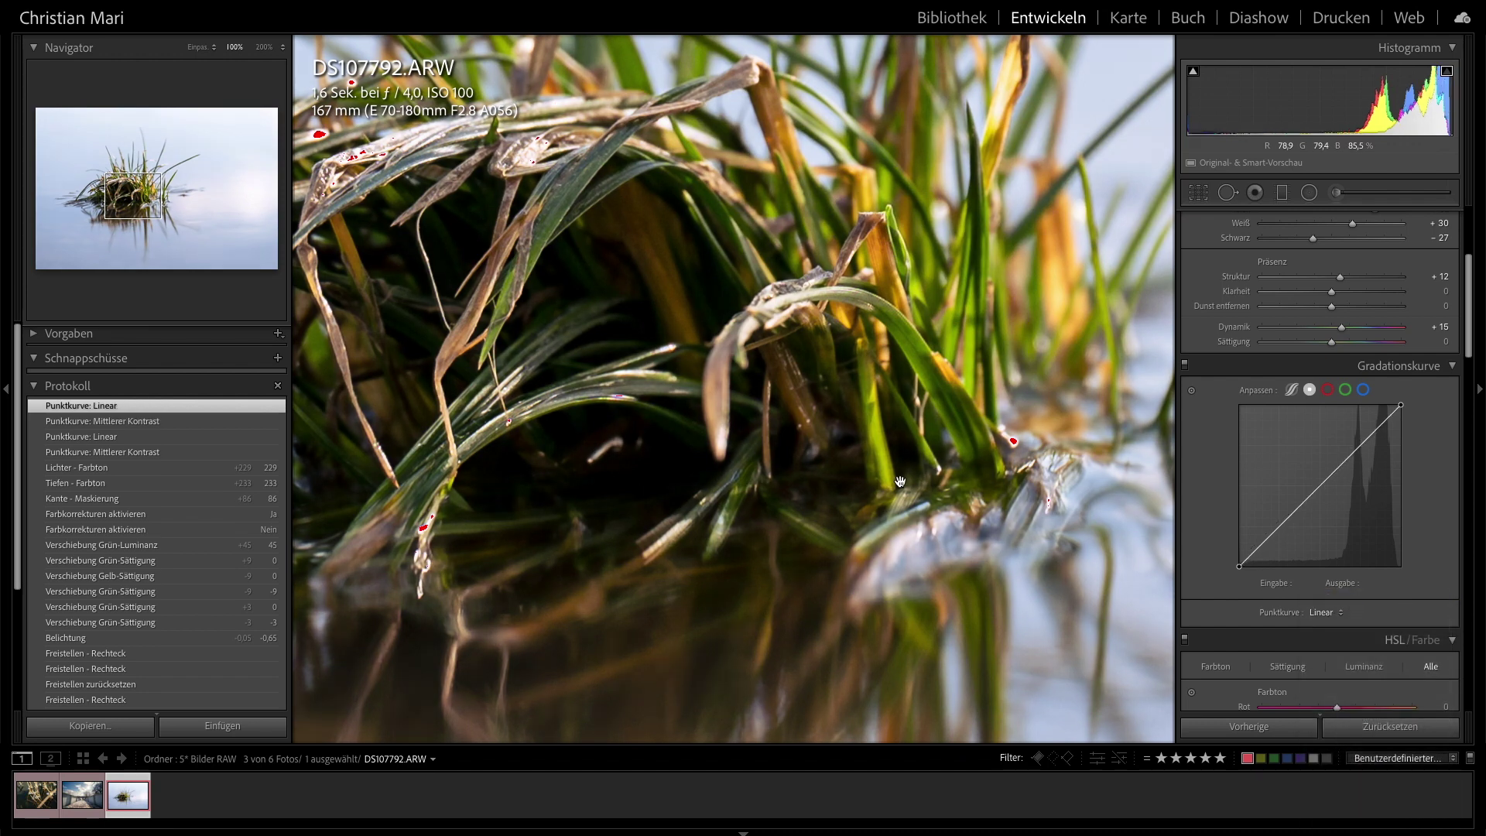
{"action": "scroll", "coordinate": [1432, 585], "scroll_direction": "down", "scroll_amount": 2}
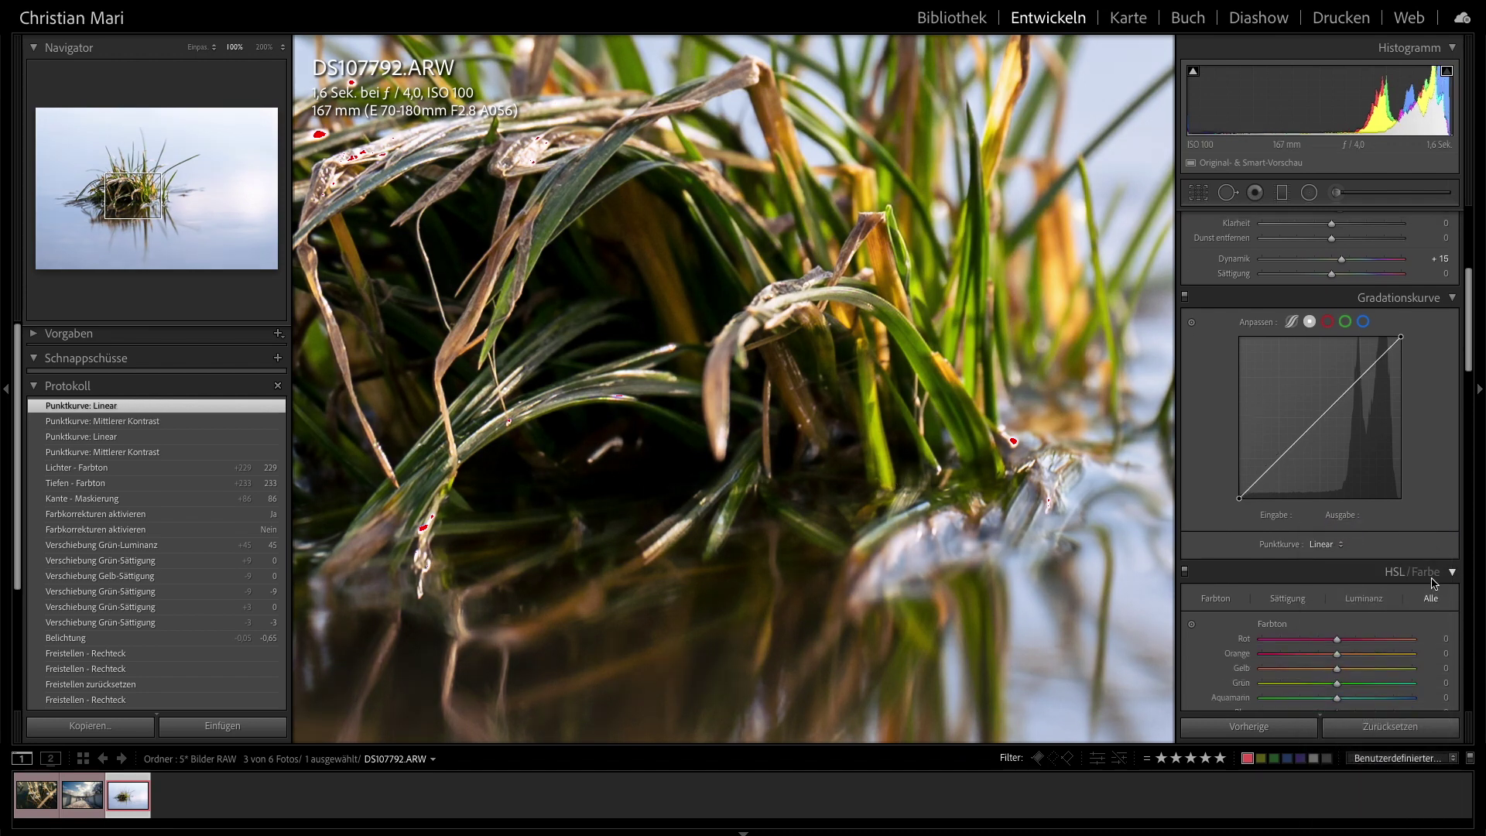
{"action": "scroll", "coordinate": [1433, 584], "scroll_direction": "down", "scroll_amount": 1}
{"action": "left_click", "coordinate": [1456, 283]}
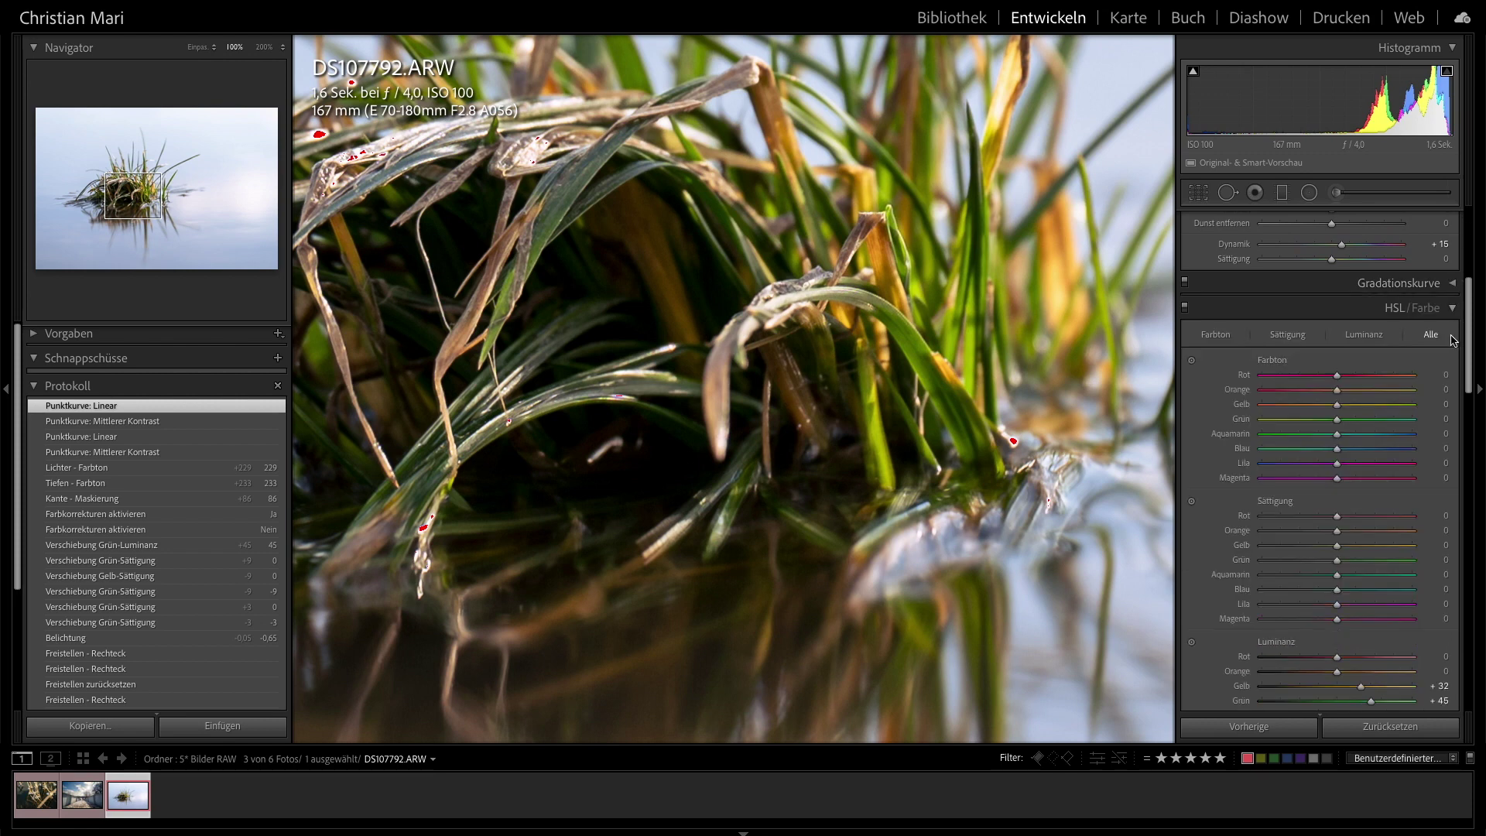
{"action": "scroll", "coordinate": [1402, 400], "scroll_direction": "down", "scroll_amount": 4}
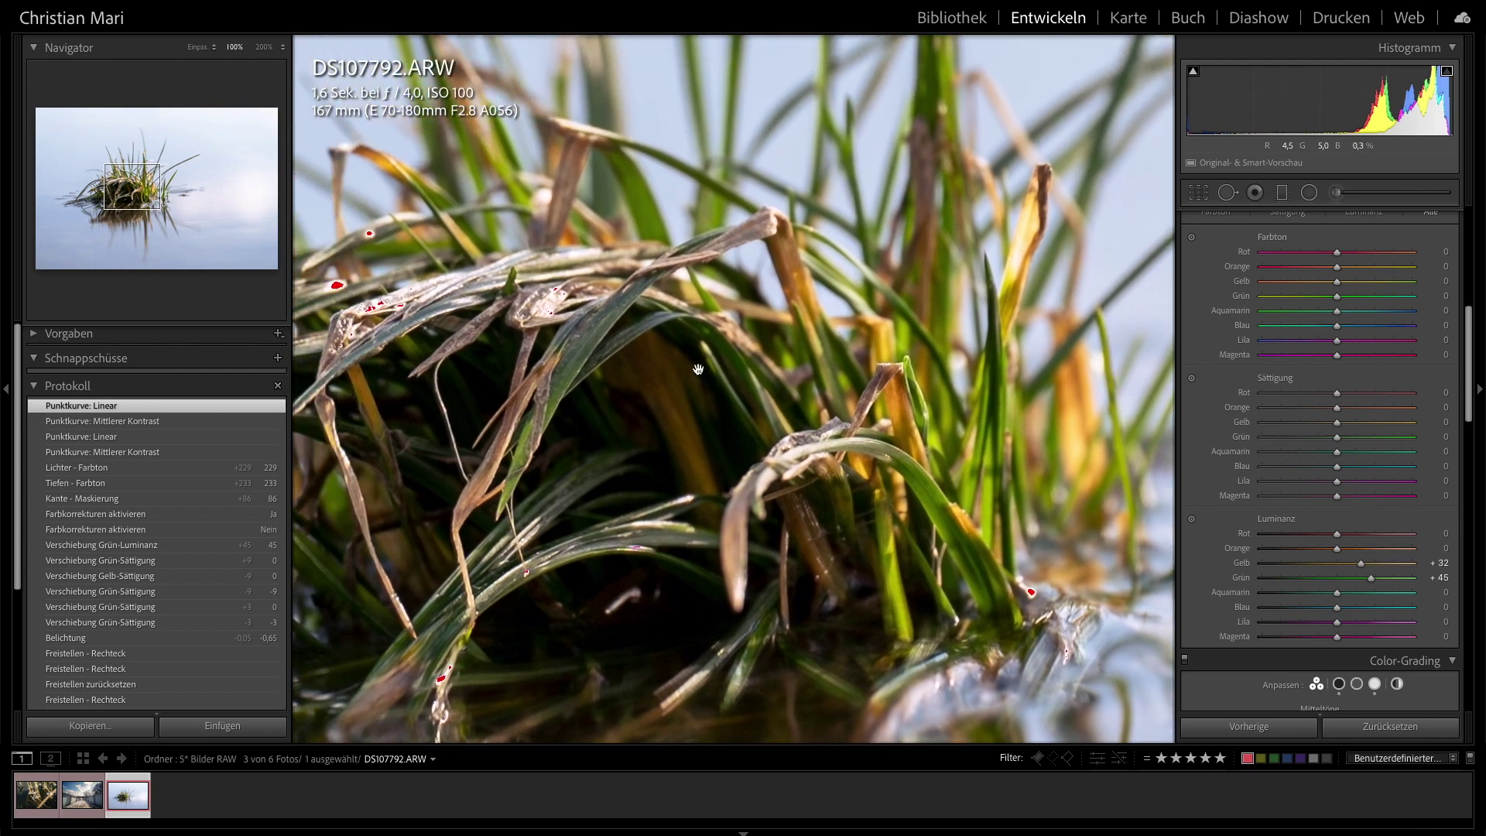
{"action": "left_click", "coordinate": [666, 360]}
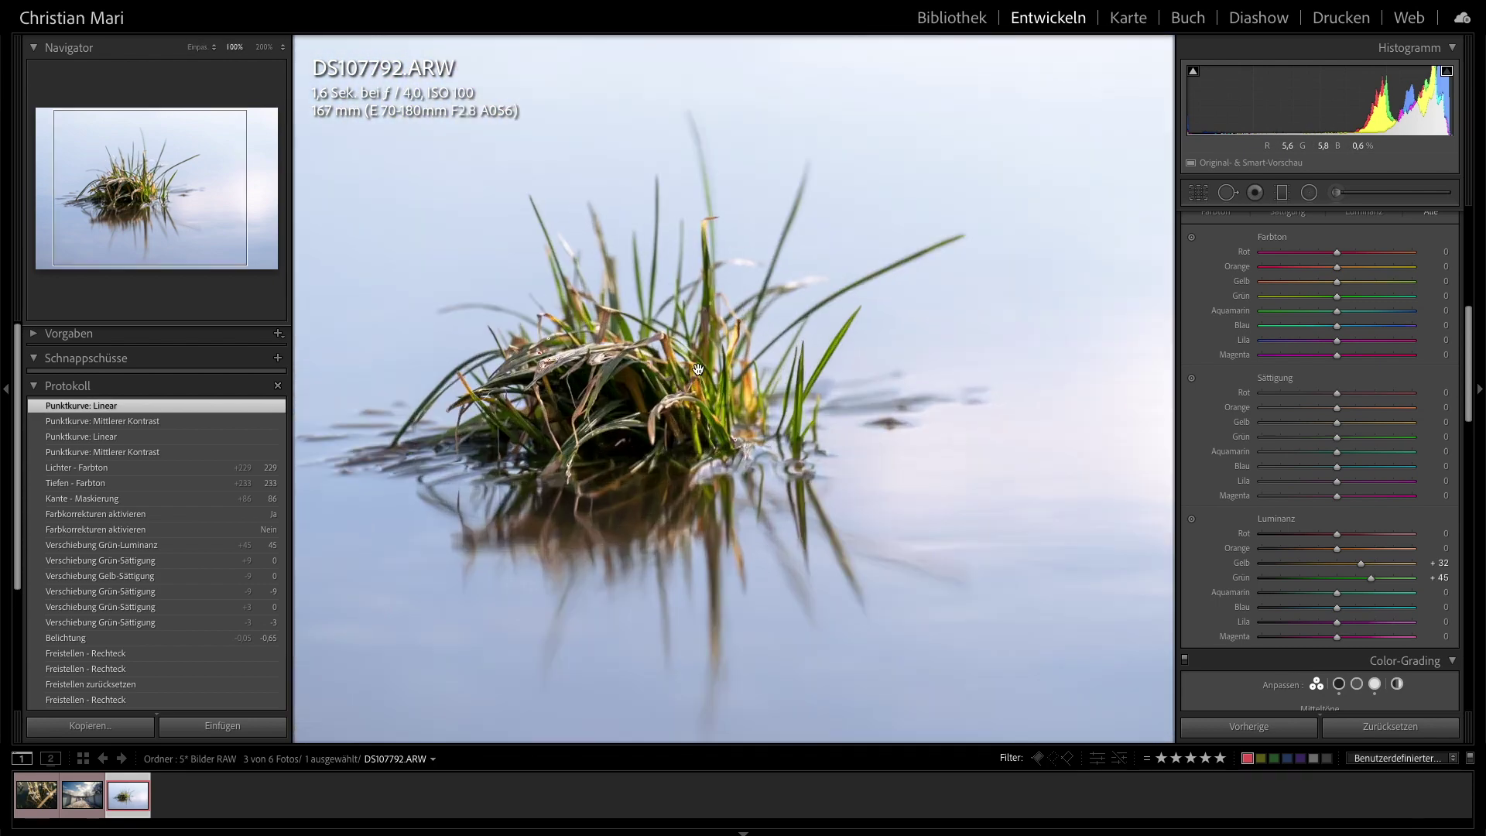
{"action": "left_click", "coordinate": [699, 372]}
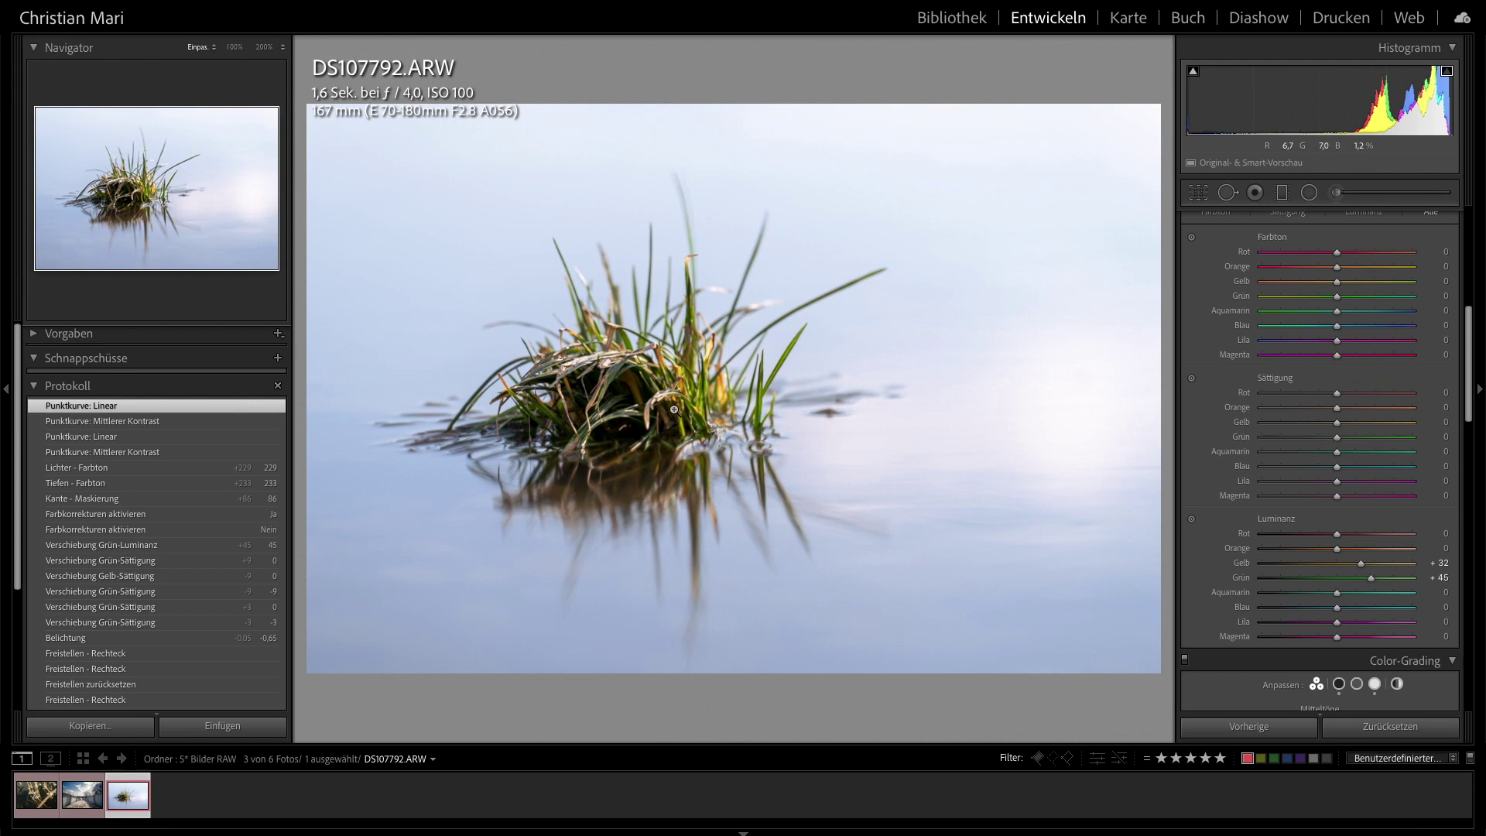
{"action": "scroll", "coordinate": [1250, 469], "scroll_direction": "down", "scroll_amount": 1}
{"action": "scroll", "coordinate": [1238, 387], "scroll_direction": "up", "scroll_amount": 2}
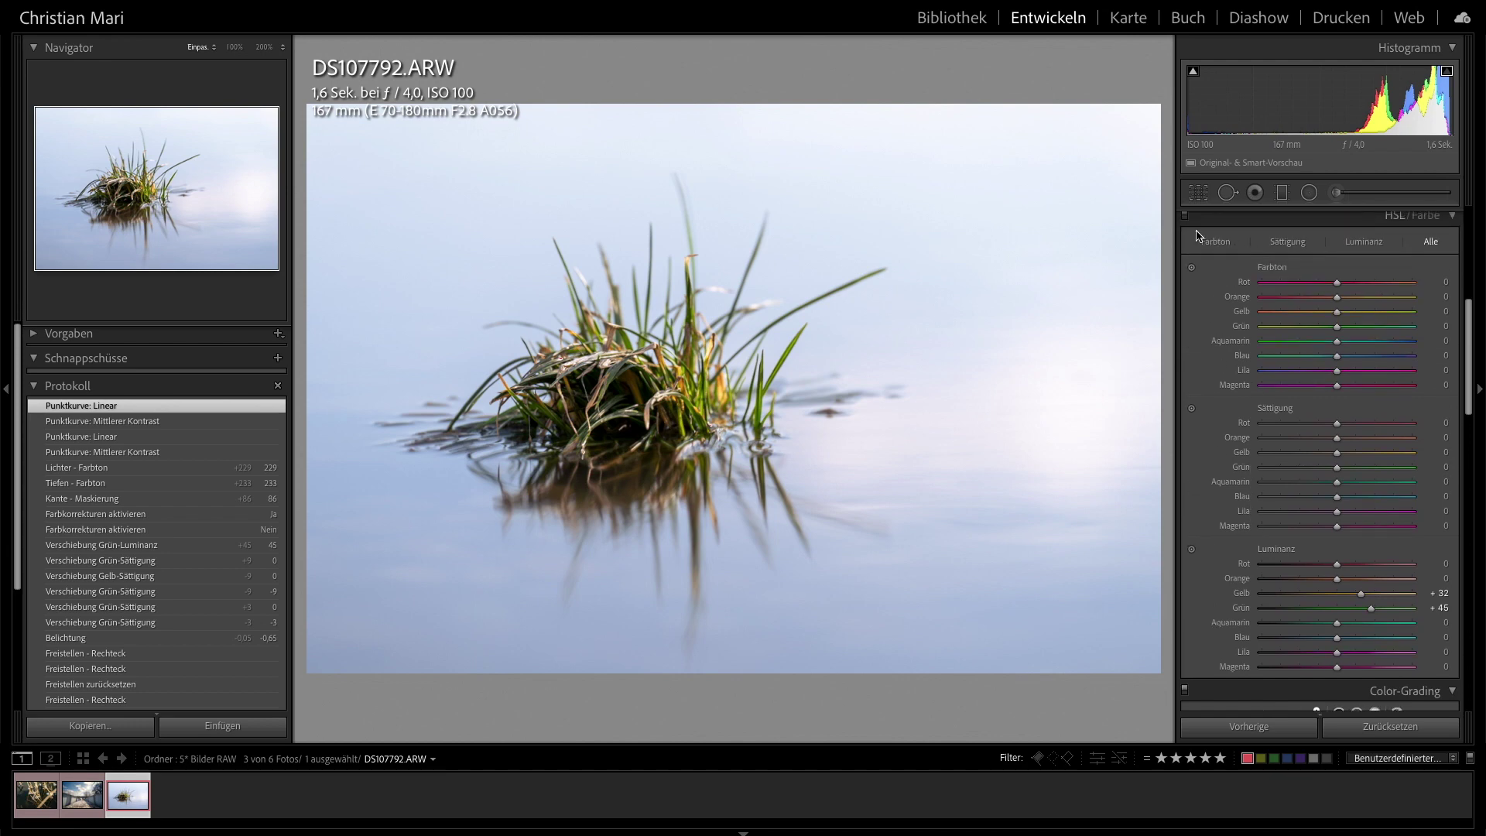
{"action": "left_click", "coordinate": [1185, 217]}
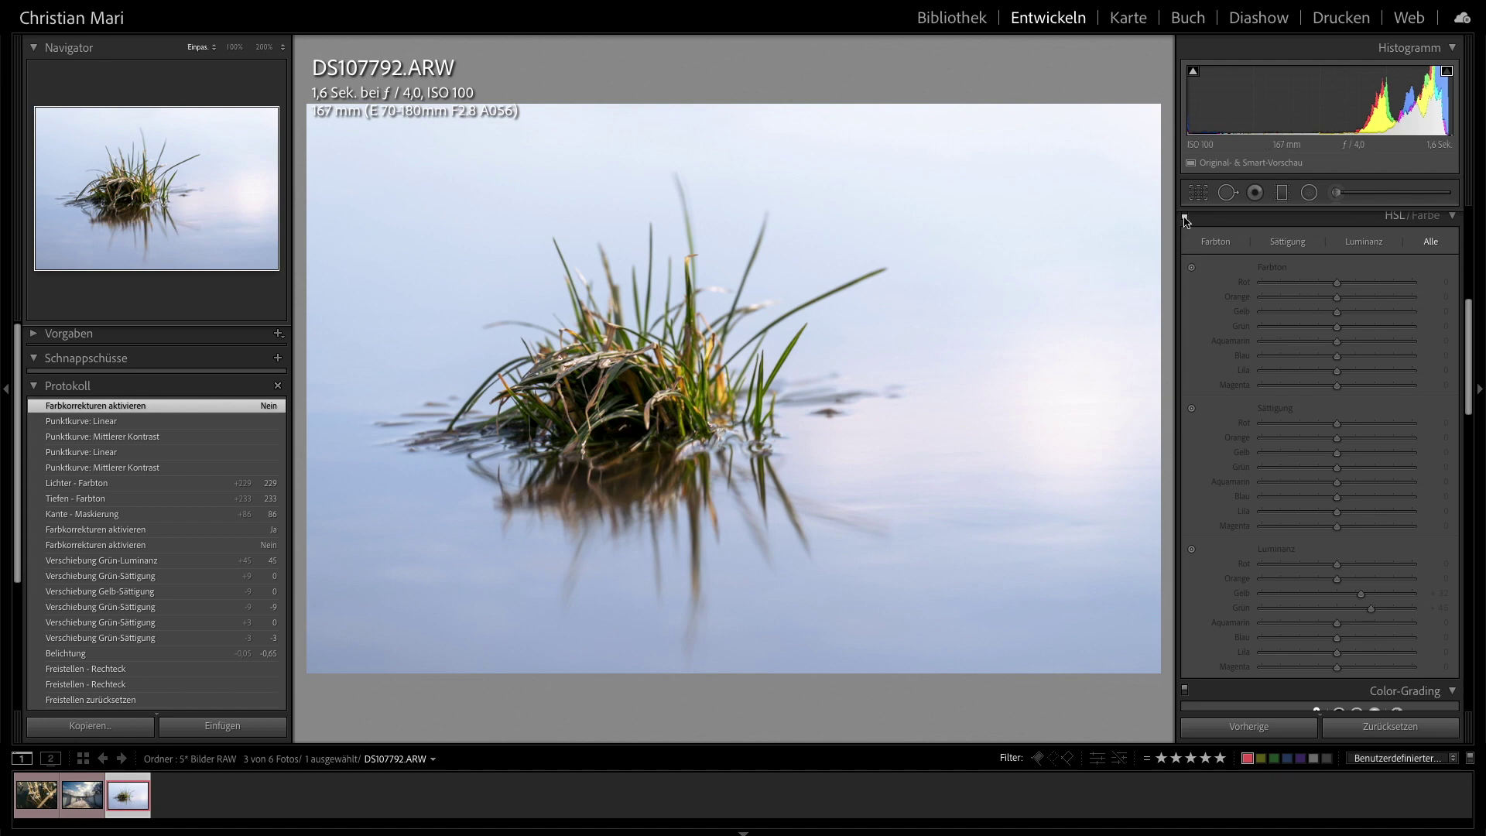
{"action": "left_click", "coordinate": [1184, 217]}
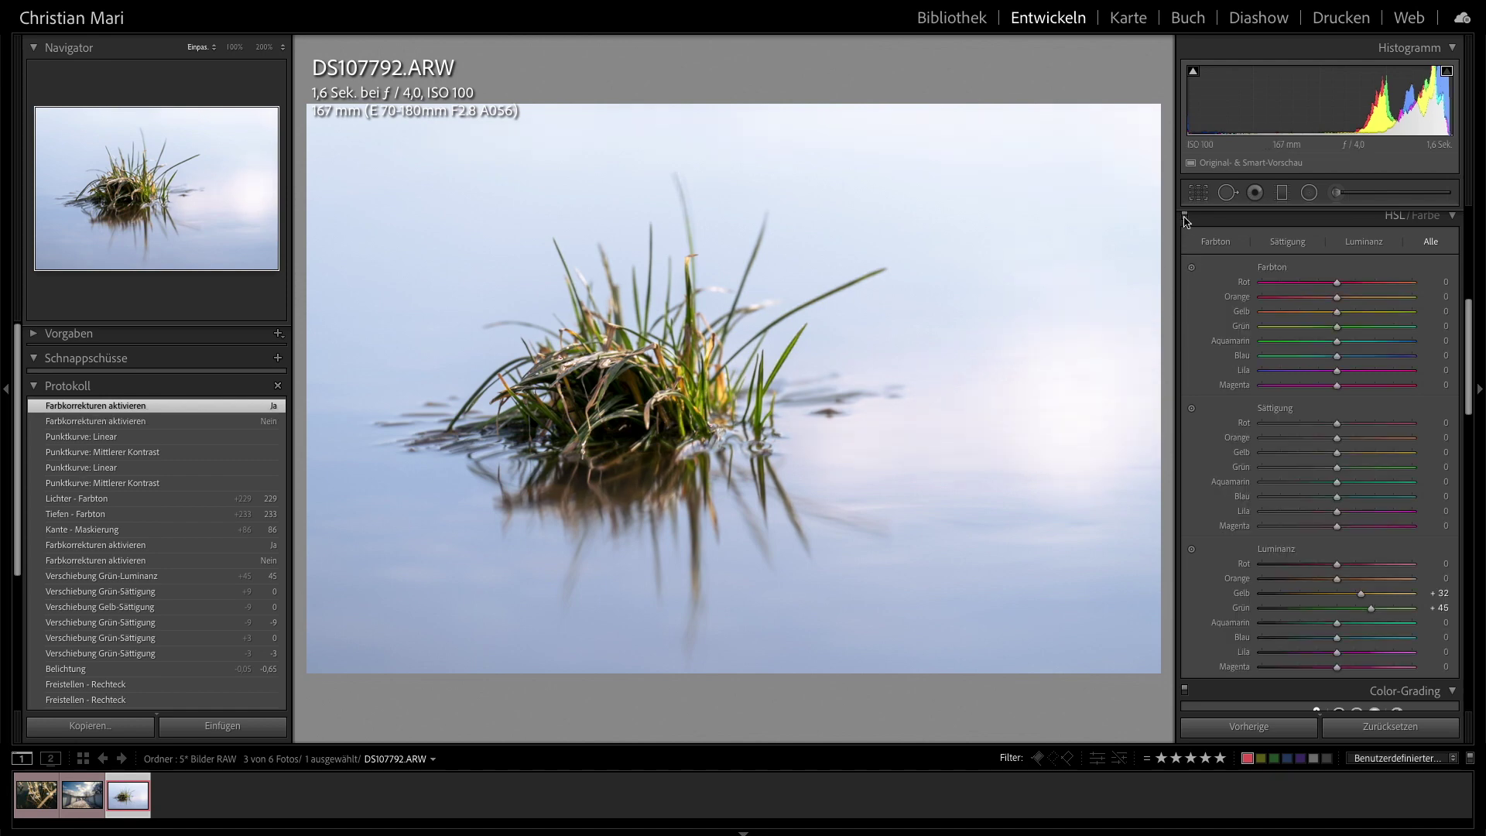
{"action": "left_click", "coordinate": [1184, 217]}
{"action": "left_click", "coordinate": [1185, 217]}
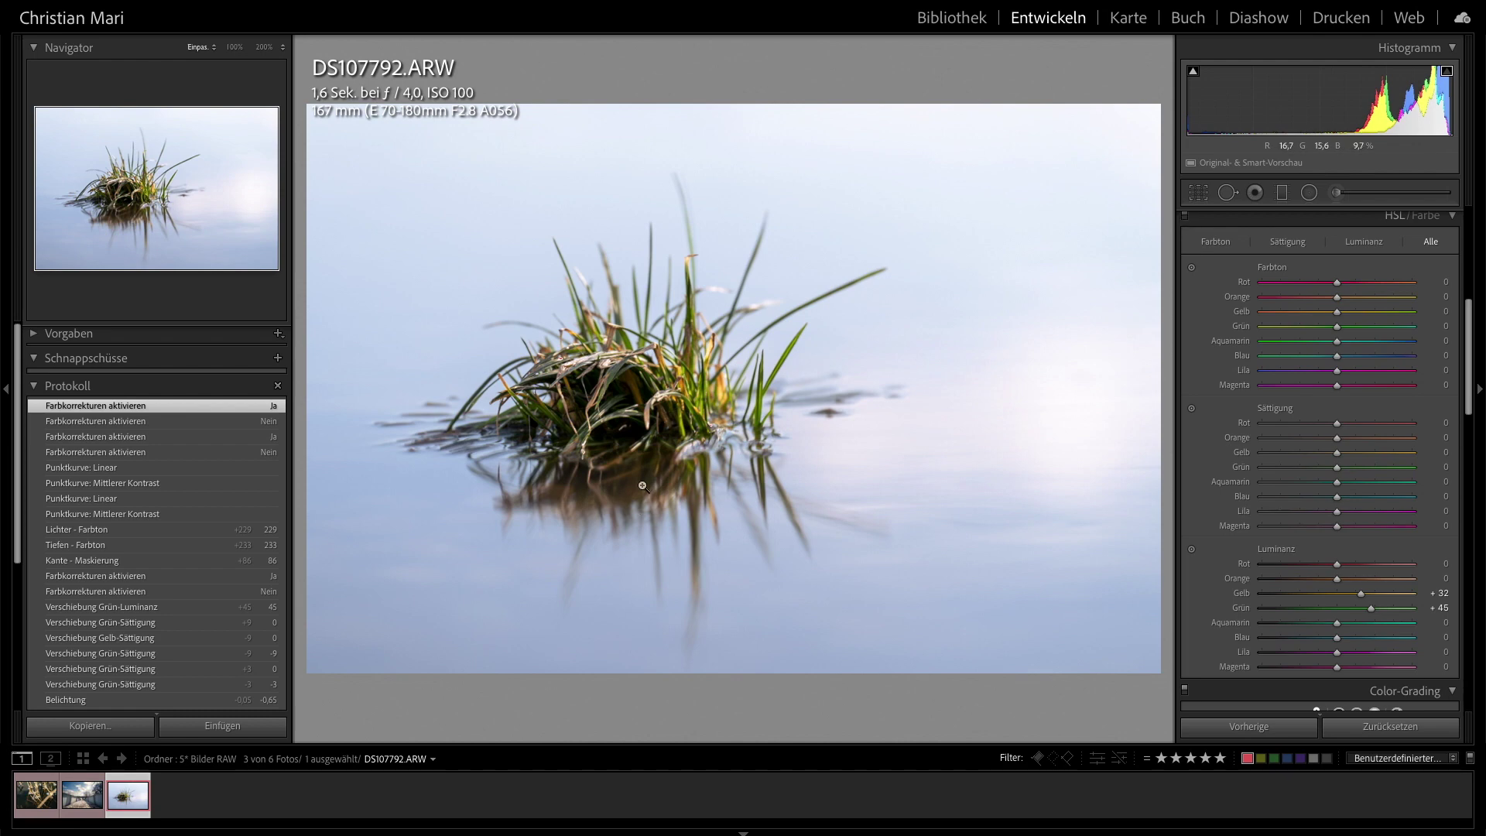
{"action": "scroll", "coordinate": [1353, 563], "scroll_direction": "down", "scroll_amount": 1}
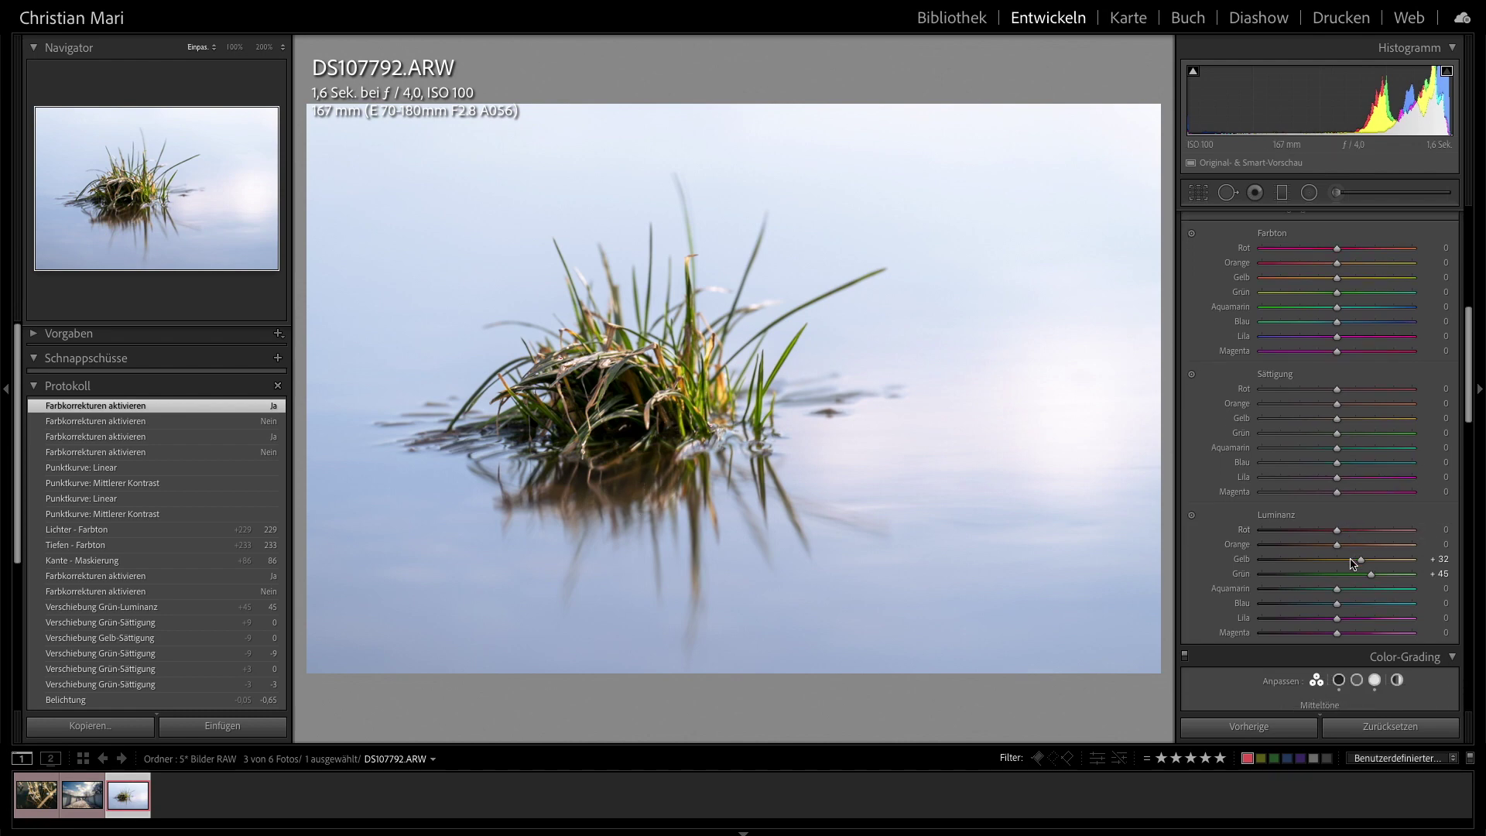
- Reset the Color Grading highlights wheel and set a cool blue of hue 224, saturation 47
{"action": "scroll", "coordinate": [1331, 526], "scroll_direction": "down", "scroll_amount": 2}
{"action": "scroll", "coordinate": [1307, 481], "scroll_direction": "down", "scroll_amount": 2}
{"action": "scroll", "coordinate": [1306, 481], "scroll_direction": "down", "scroll_amount": 3}
{"action": "scroll", "coordinate": [1413, 508], "scroll_direction": "down", "scroll_amount": 1}
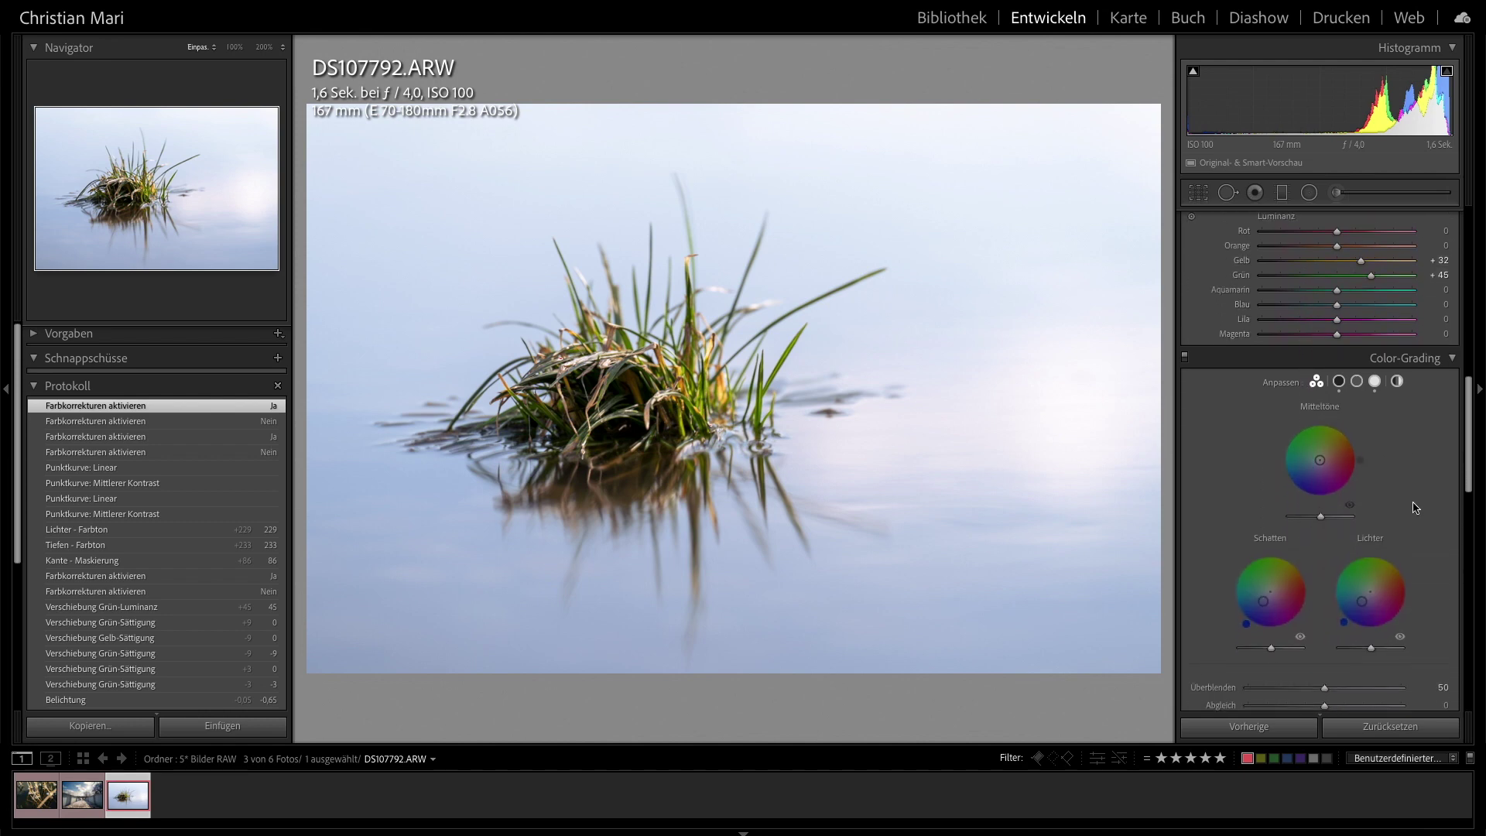
{"action": "scroll", "coordinate": [1414, 503], "scroll_direction": "down", "scroll_amount": 1}
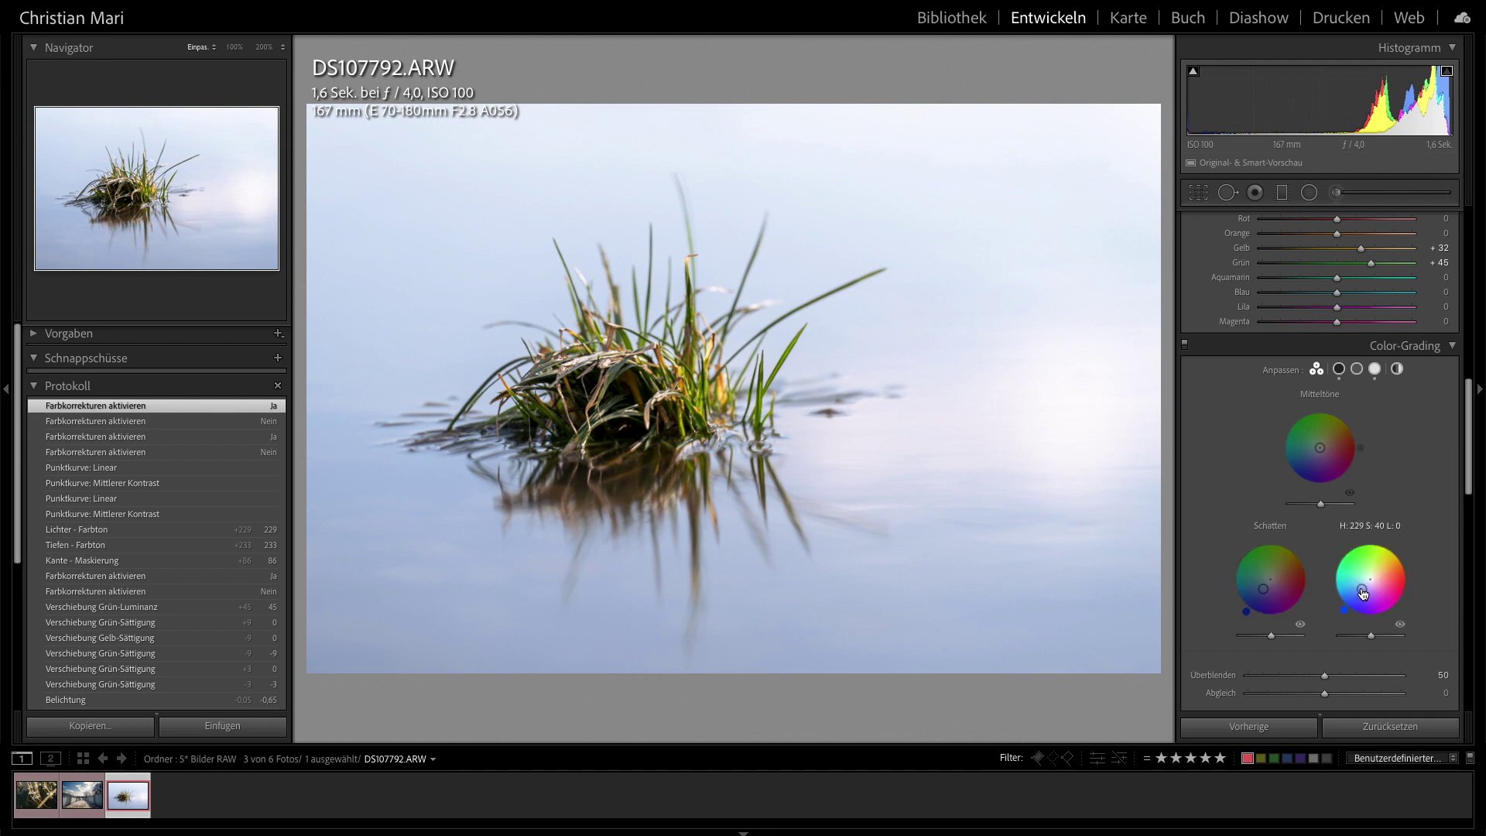
{"action": "double_click", "coordinate": [1362, 588]}
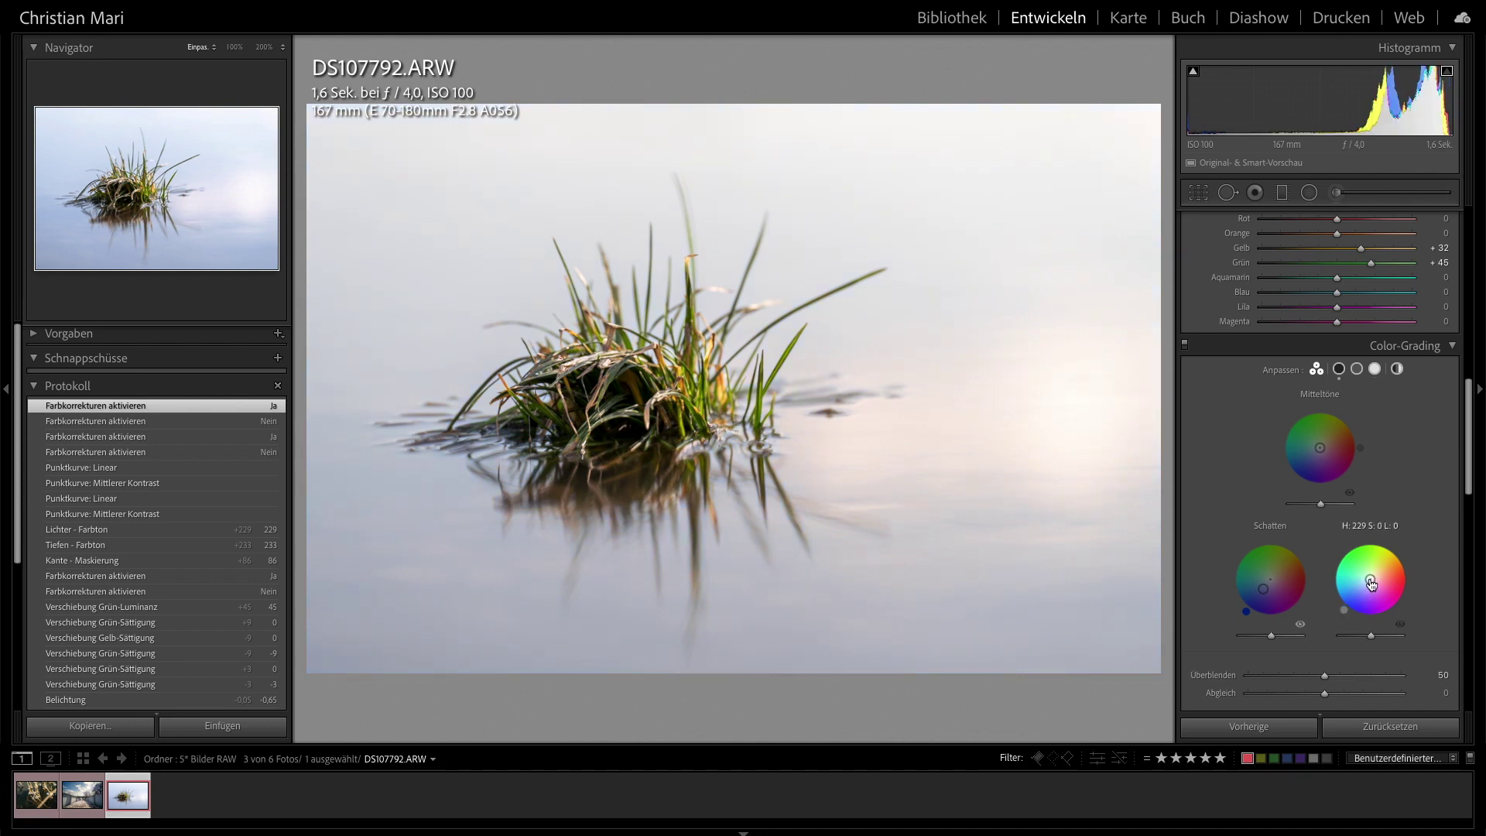
{"action": "left_click_drag", "start_coordinate": [1371, 585], "coordinate": [1380, 573]}
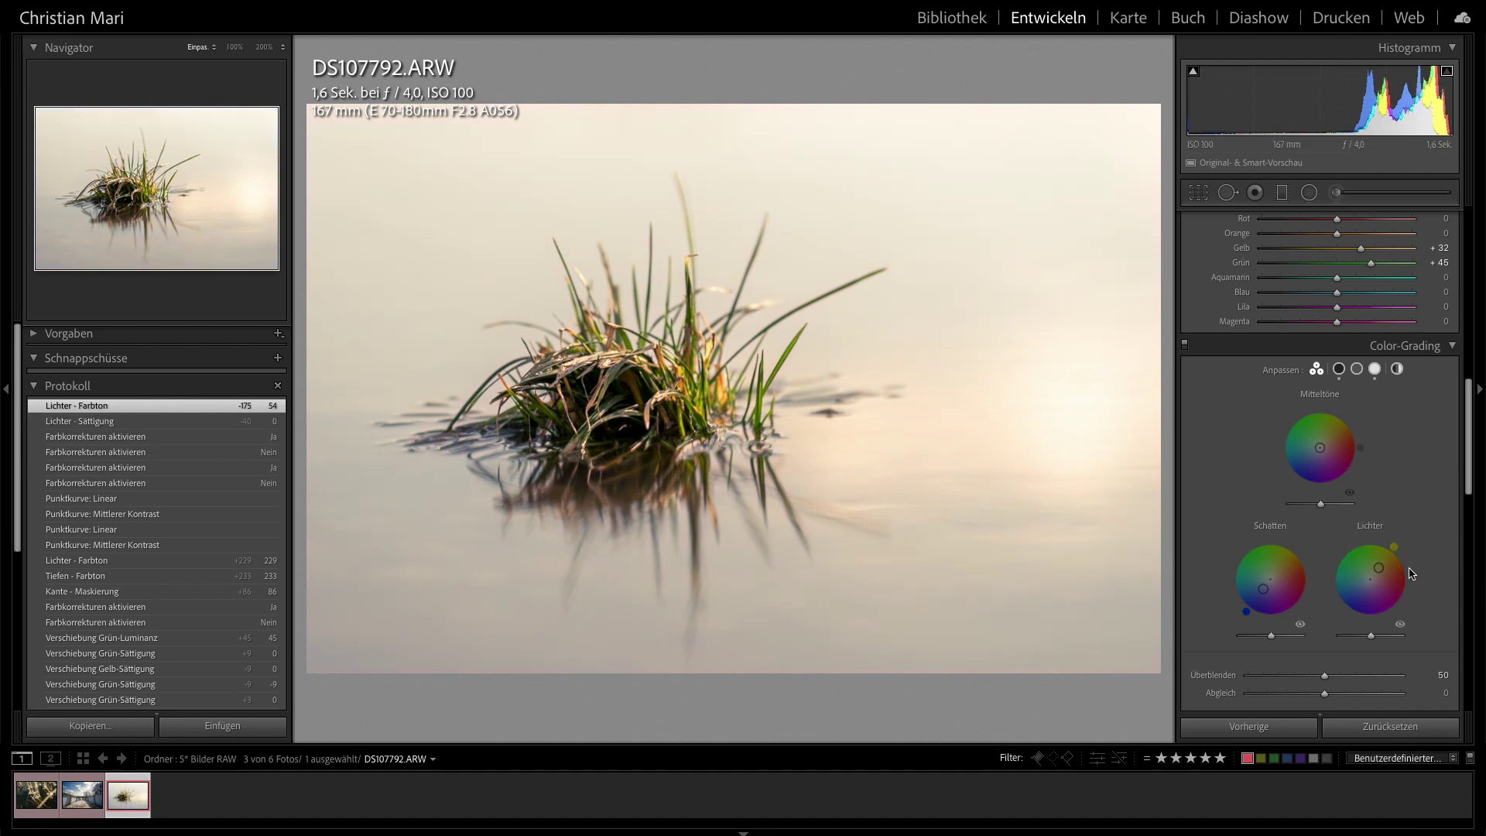
{"action": "left_click_drag", "start_coordinate": [1378, 567], "coordinate": [1377, 569]}
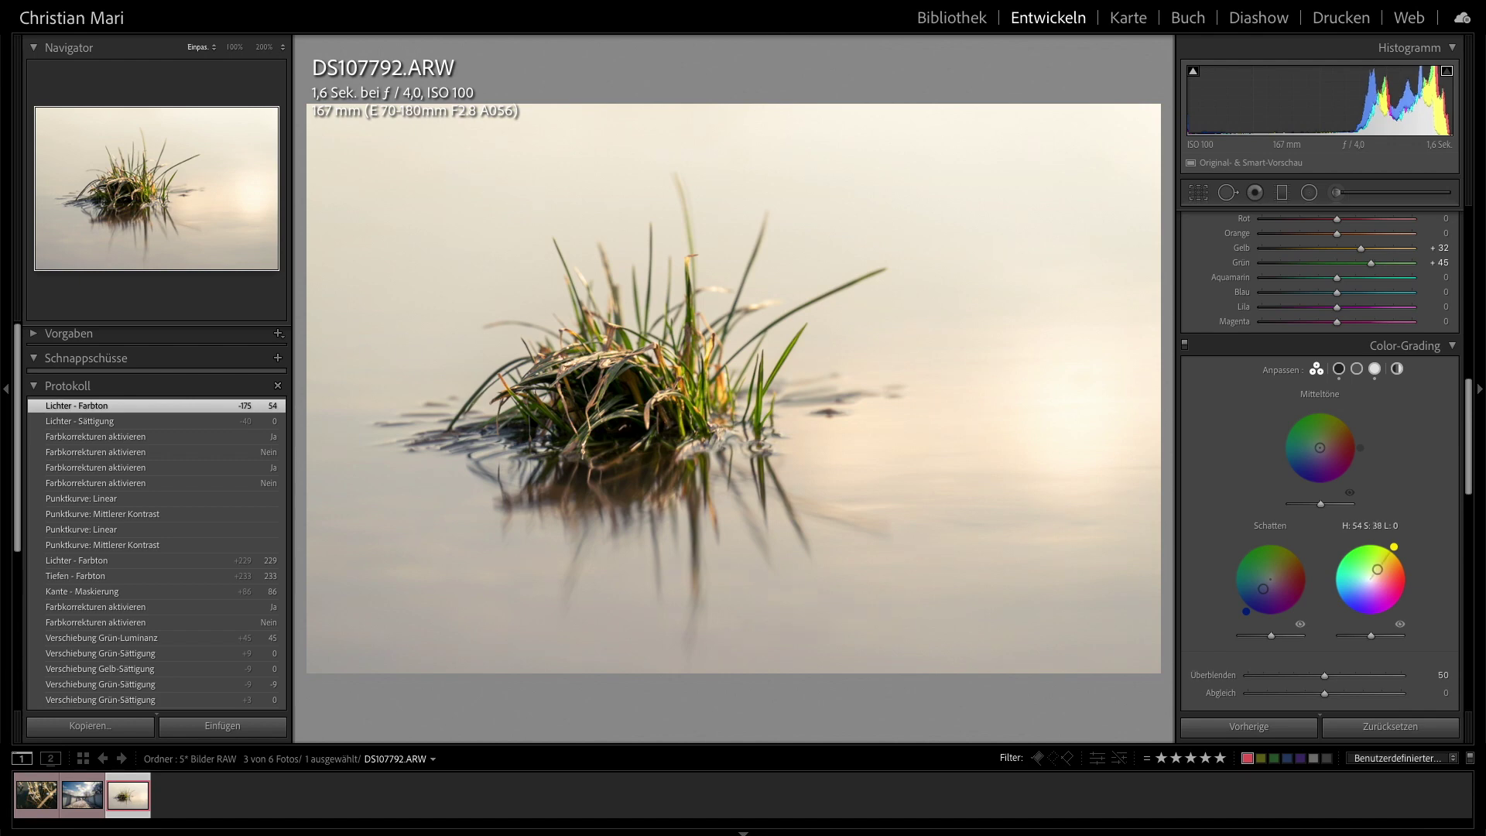
{"action": "left_click_drag", "start_coordinate": [1377, 570], "coordinate": [1364, 590]}
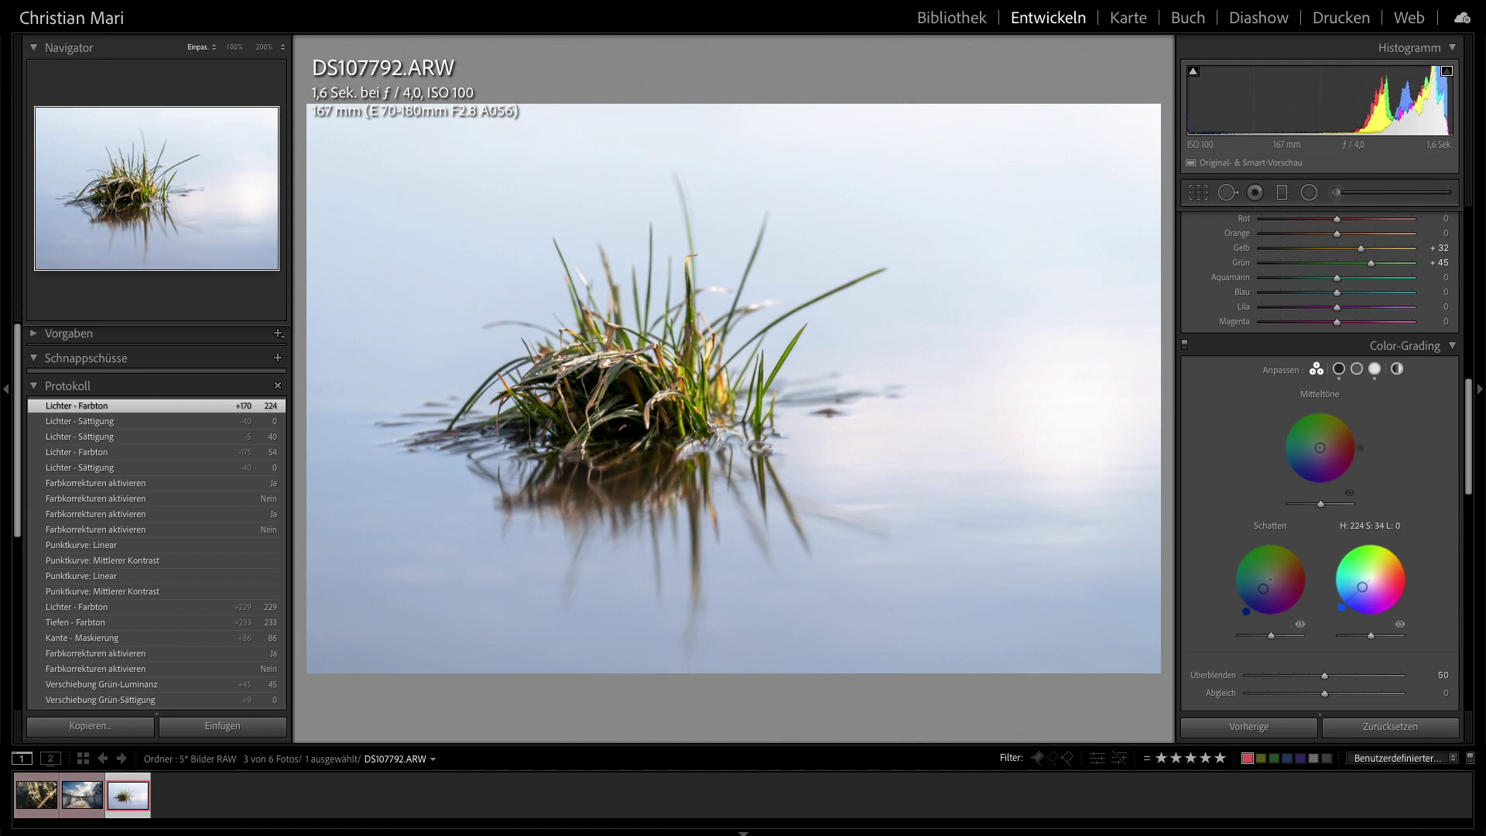
{"action": "left_click_drag", "start_coordinate": [1363, 587], "coordinate": [1360, 594]}
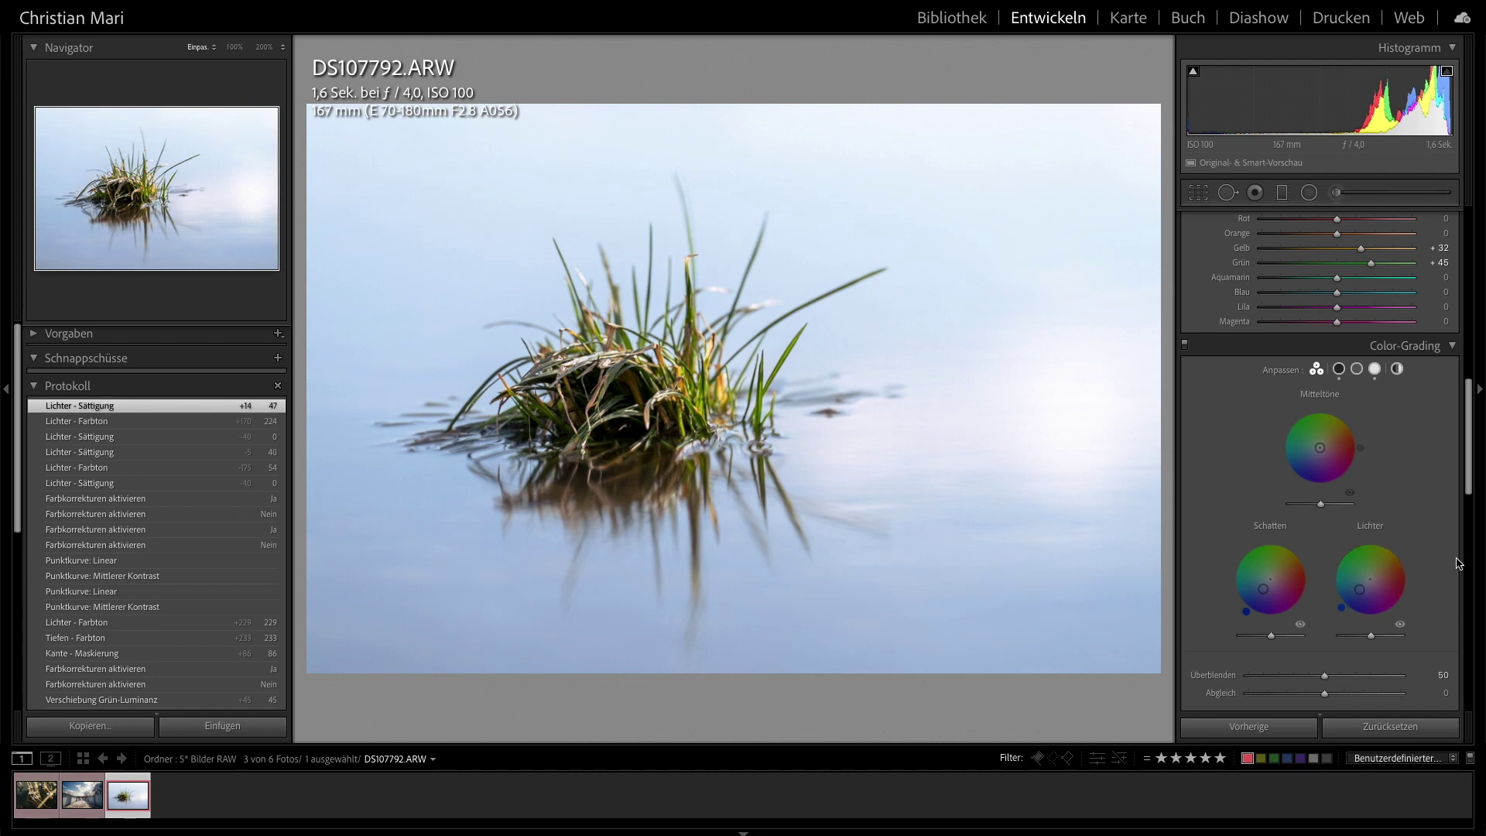
{"action": "left_click_drag", "start_coordinate": [1469, 489], "coordinate": [1475, 565]}
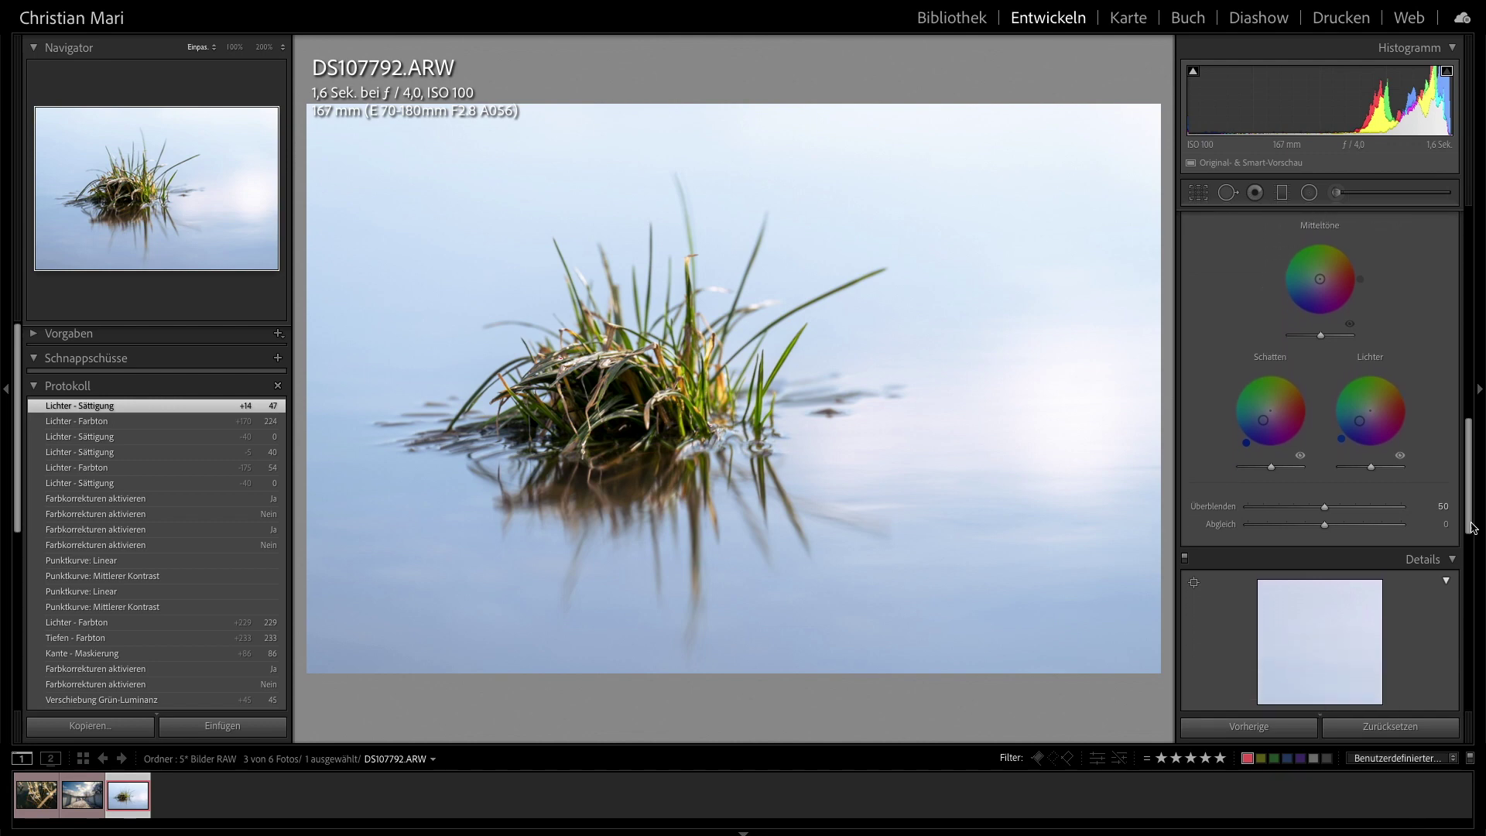
- Target the detail preview on the grass and set Sharpening Masking to 79 using the Alt edge mask
{"action": "left_click", "coordinate": [1193, 404]}
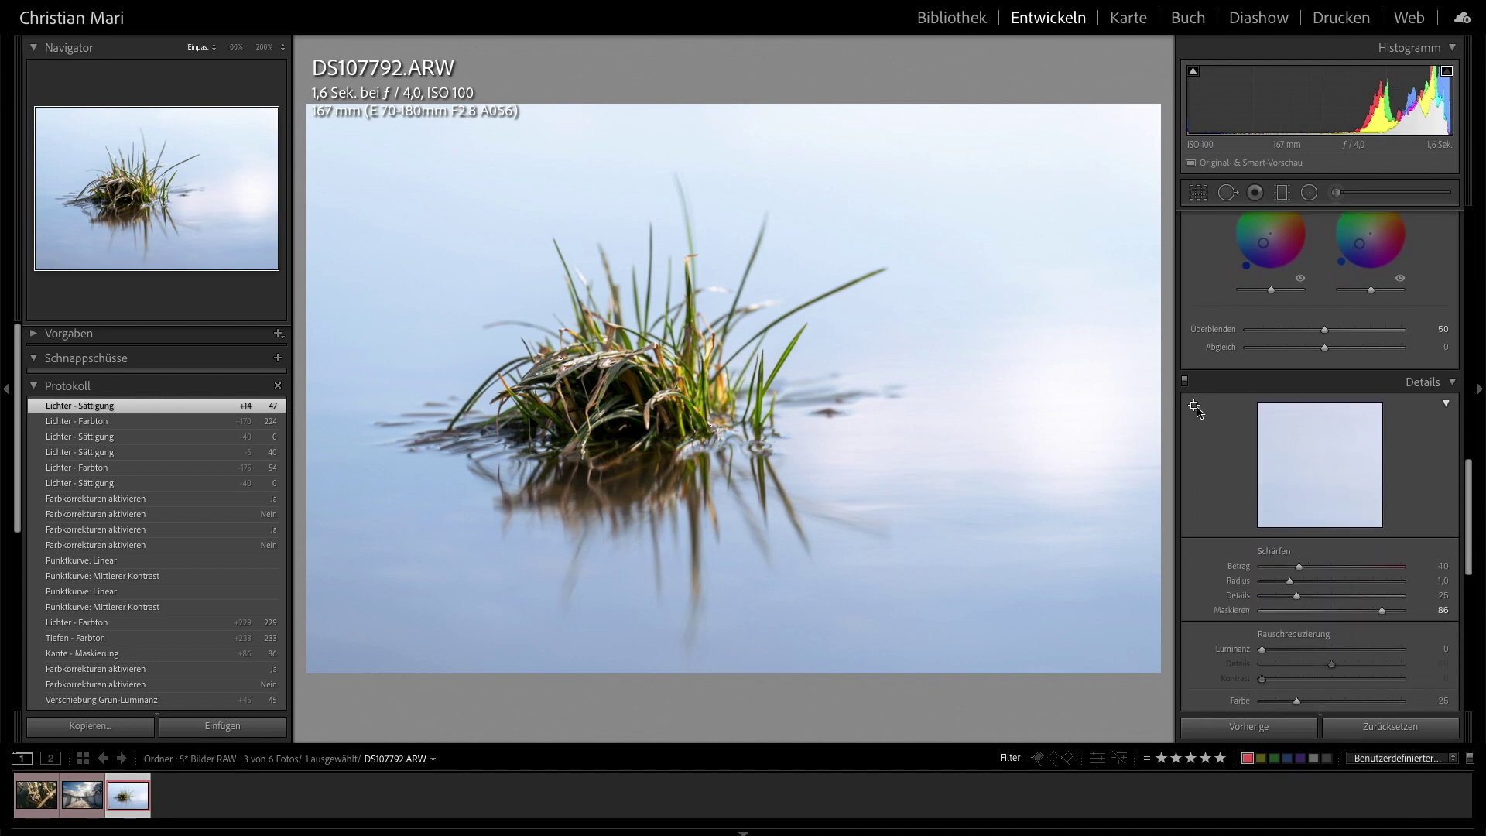
{"action": "left_click", "coordinate": [722, 409]}
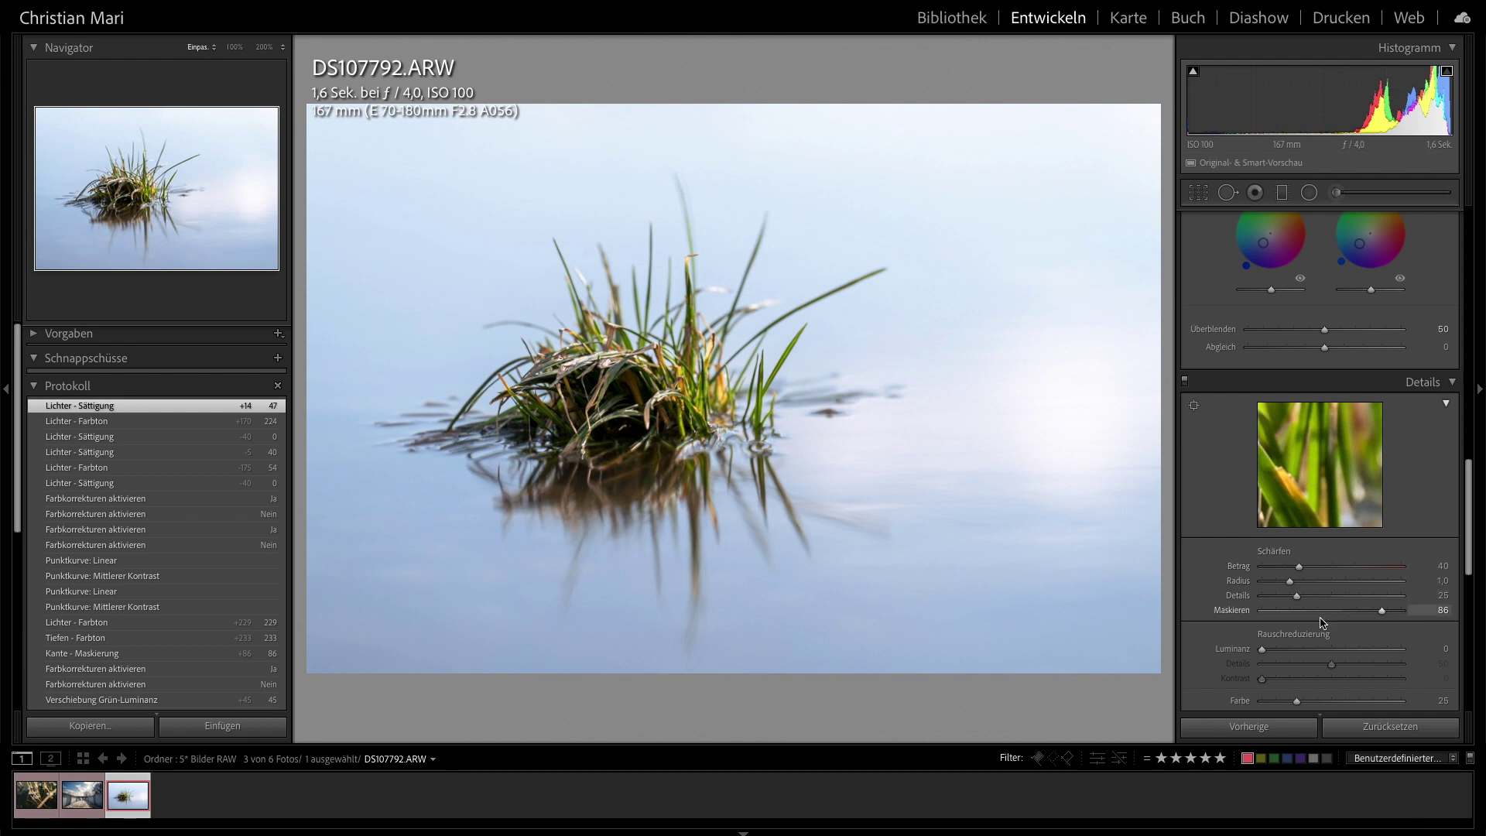
{"action": "key", "text": "alt"}
{"action": "left_click", "coordinate": [1382, 611], "text": "alt"}
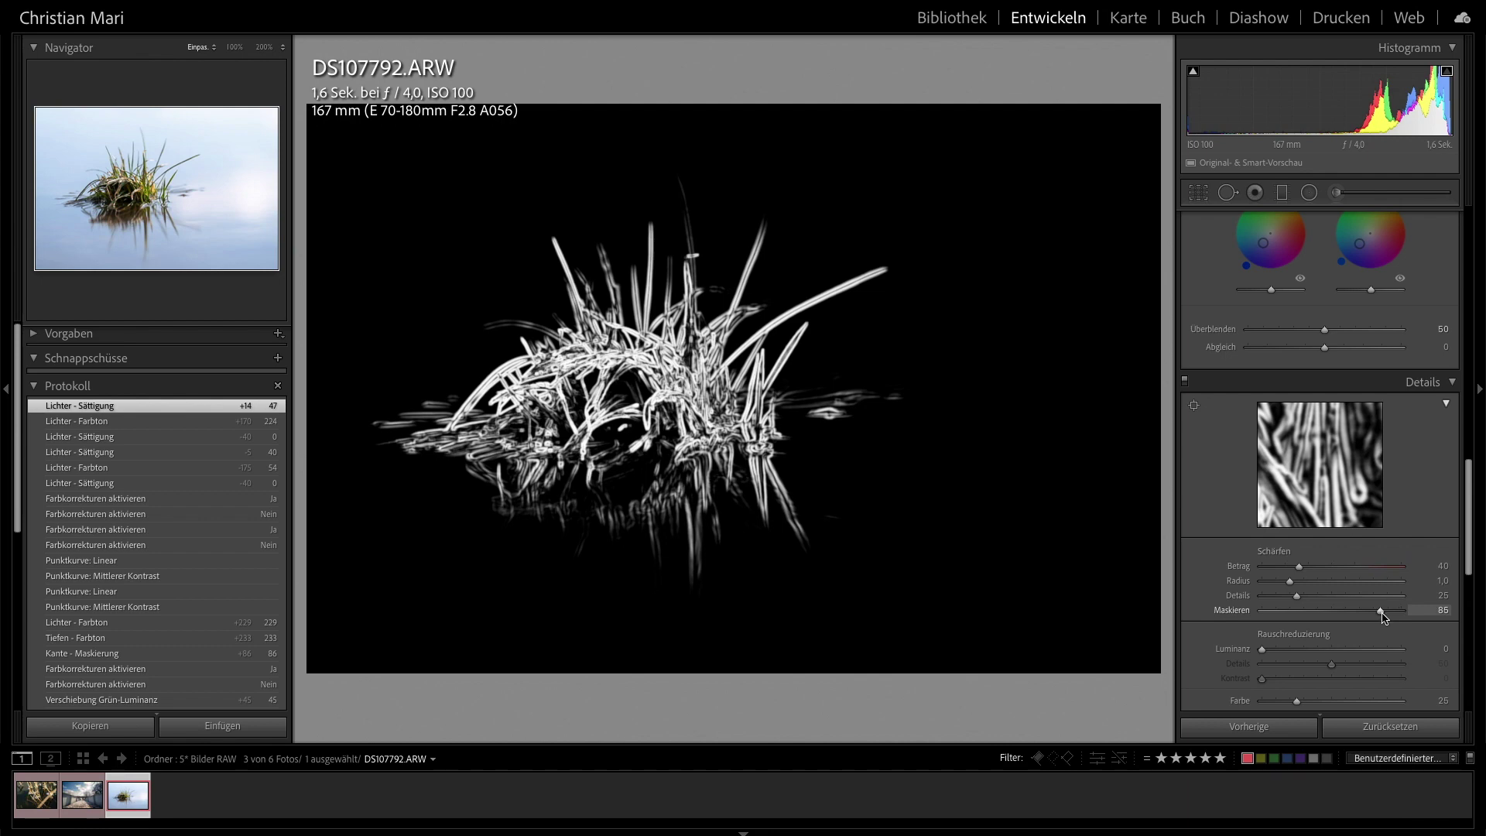
{"action": "left_click_drag", "start_coordinate": [1383, 612], "coordinate": [1283, 611]}
{"action": "key", "text": "alt"}
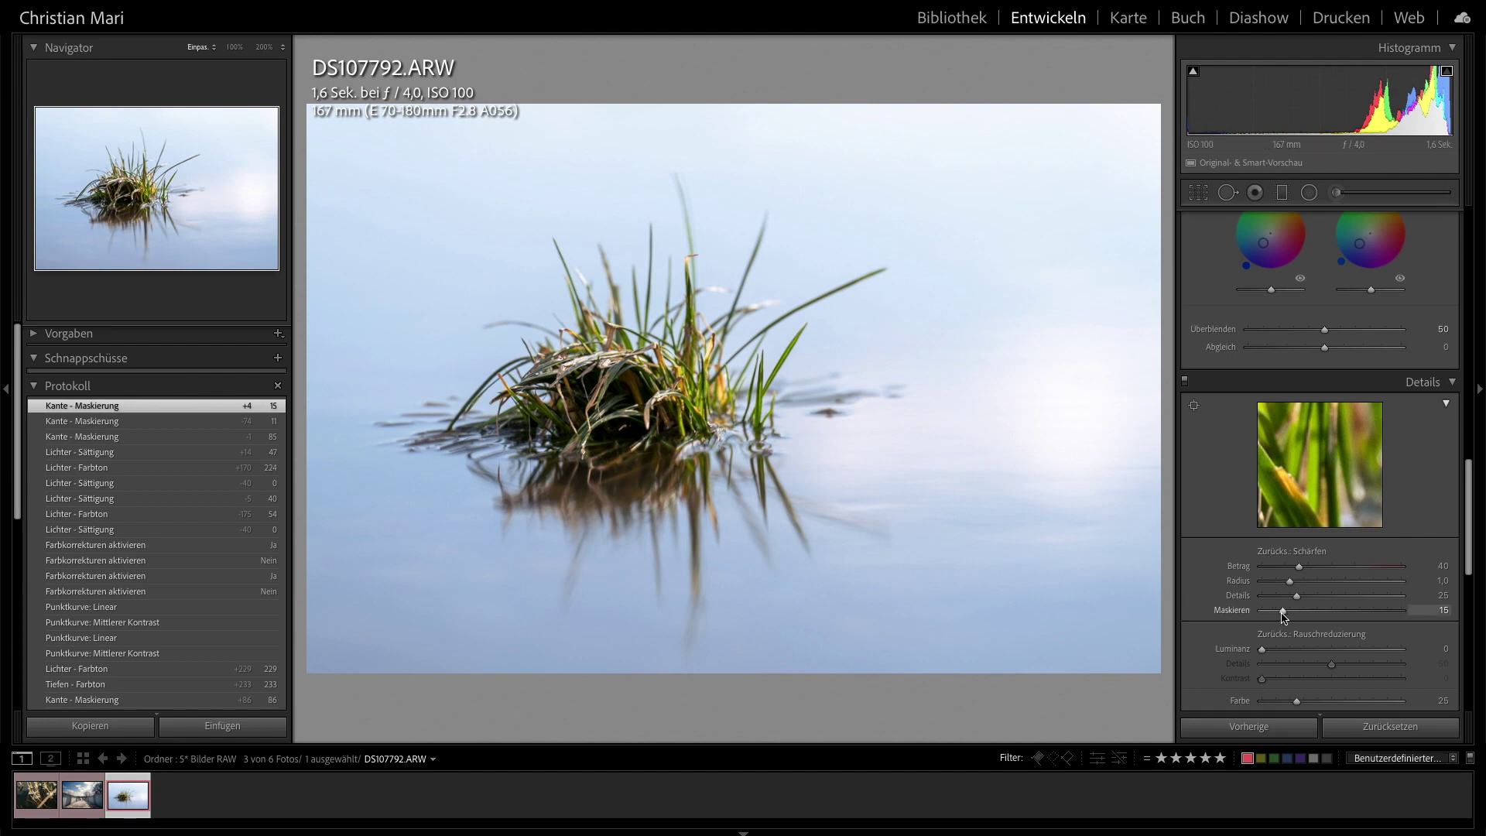
{"action": "left_click_drag", "start_coordinate": [1283, 612], "coordinate": [1284, 612]}
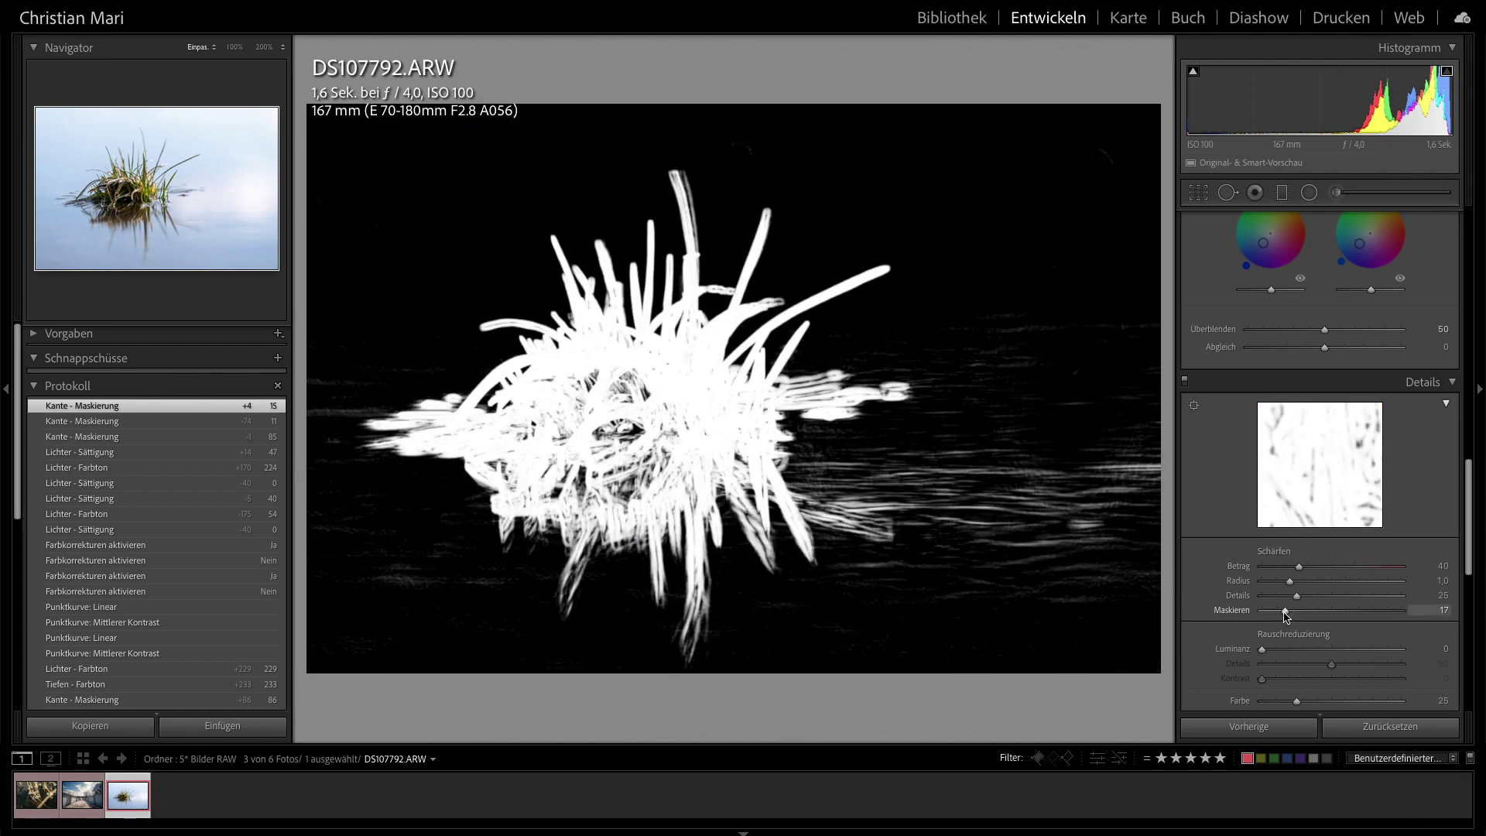
{"action": "left_click_drag", "start_coordinate": [1287, 613], "coordinate": [1372, 615]}
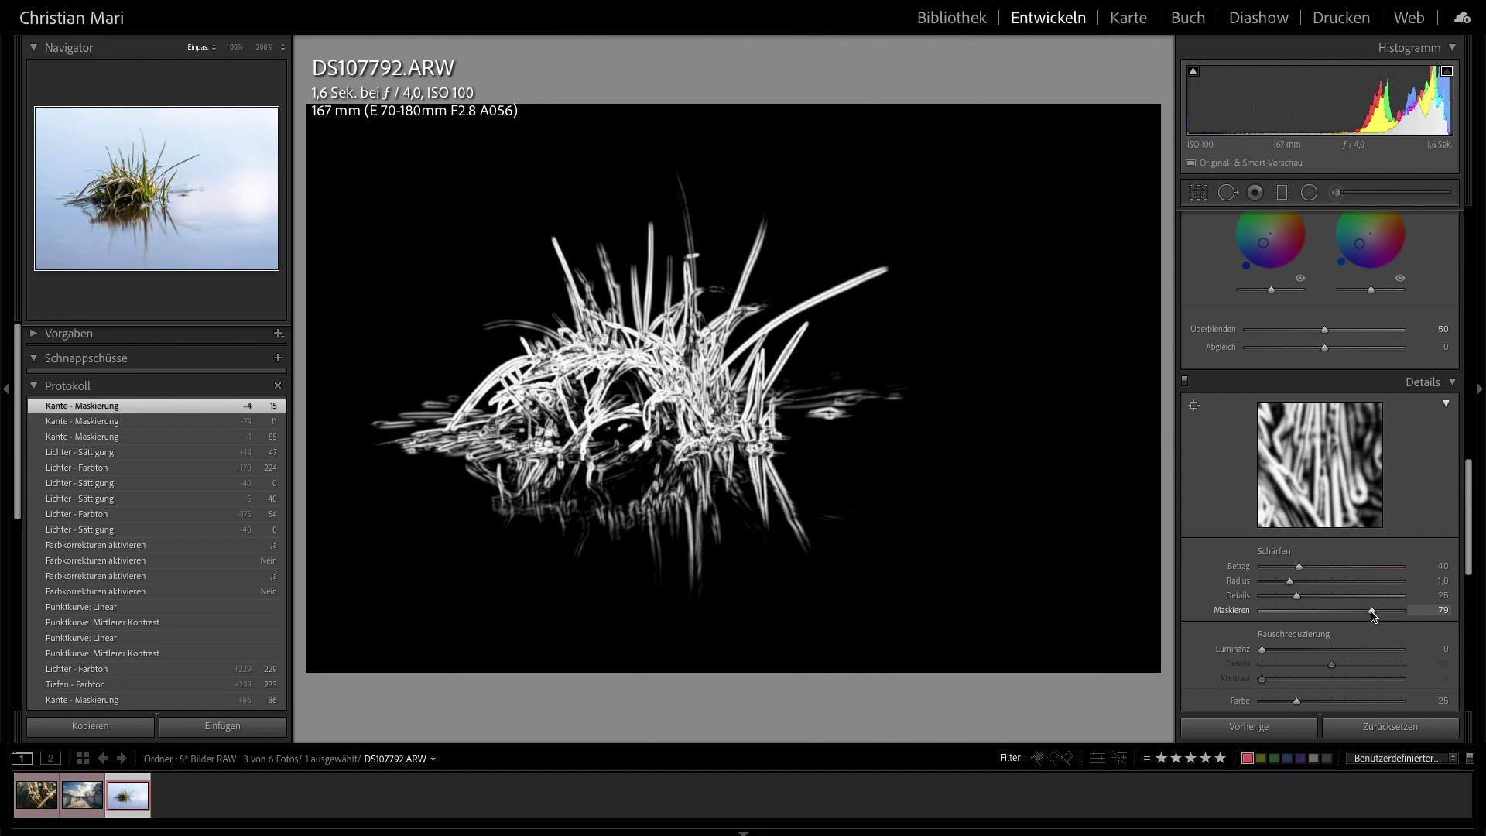
{"action": "left_click_drag", "start_coordinate": [1372, 613], "coordinate": [1371, 613]}
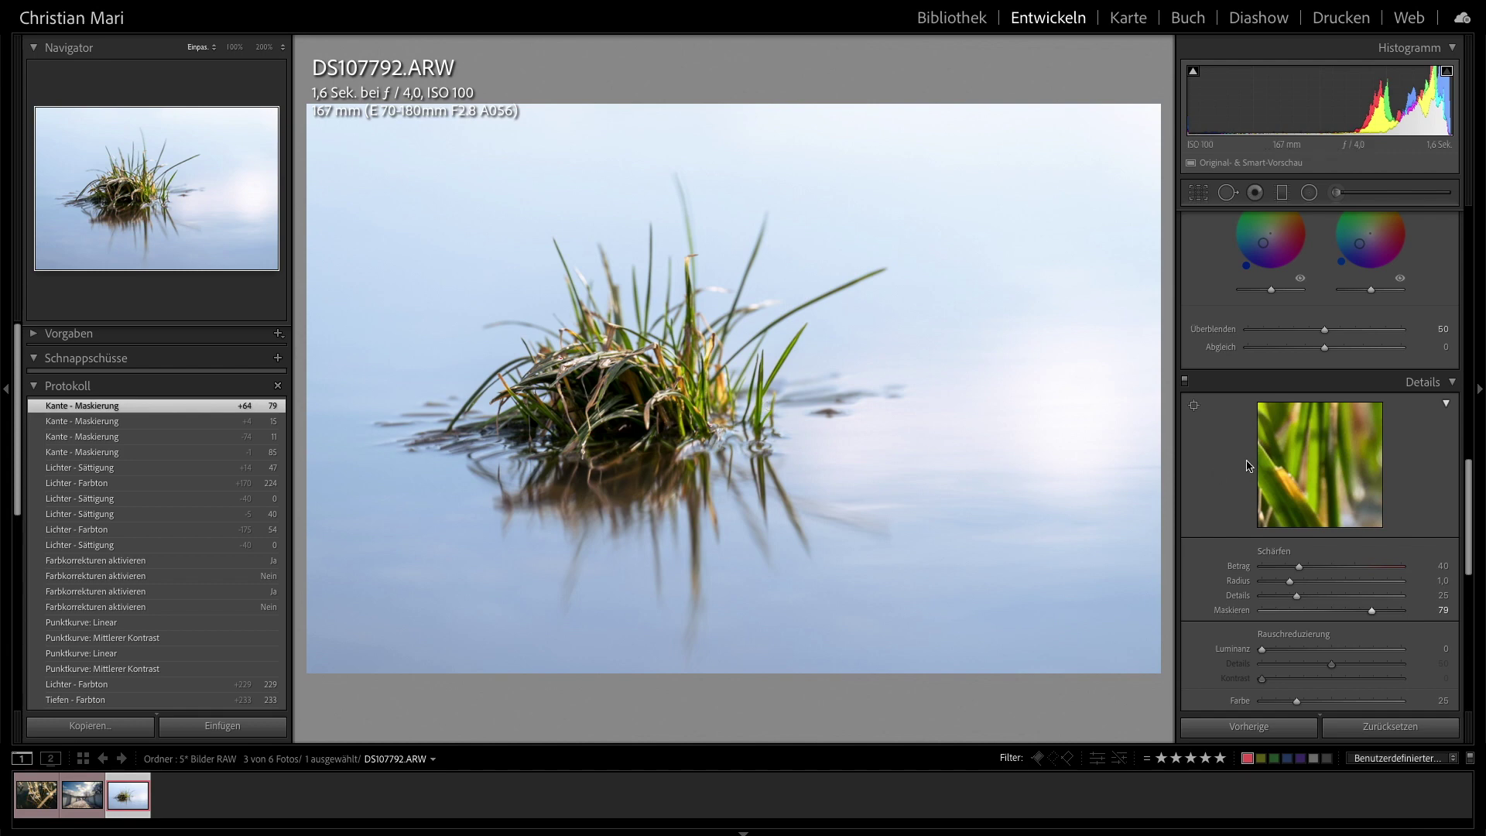
{"action": "scroll", "coordinate": [1366, 532], "scroll_direction": "down", "scroll_amount": 5}
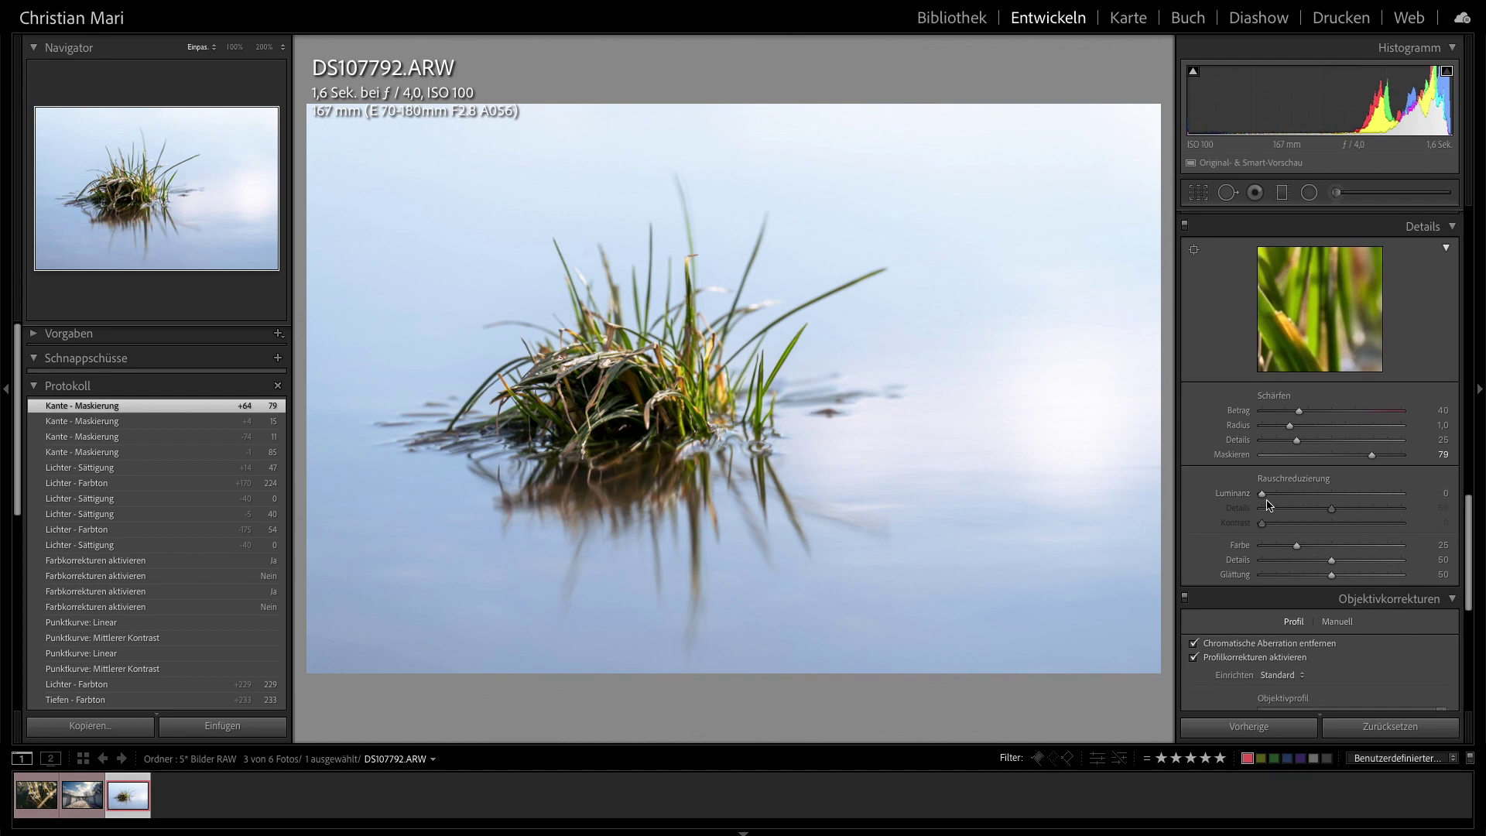
- Apply a light luminance noise reduction of 2 to the grass photo
{"action": "left_click_drag", "start_coordinate": [1264, 500], "coordinate": [1266, 500]}
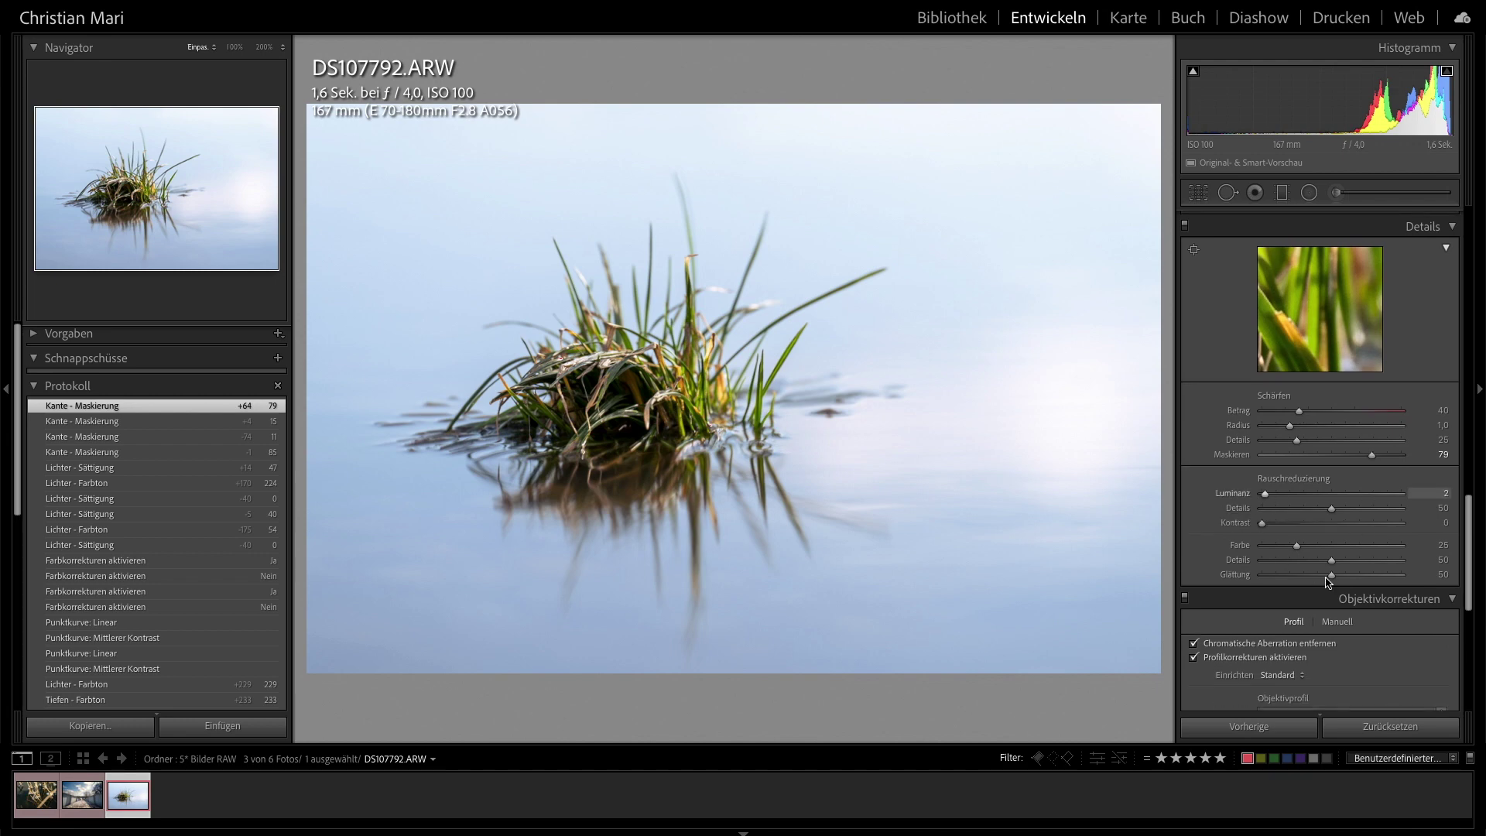
{"action": "scroll", "coordinate": [1372, 589], "scroll_direction": "down", "scroll_amount": 5}
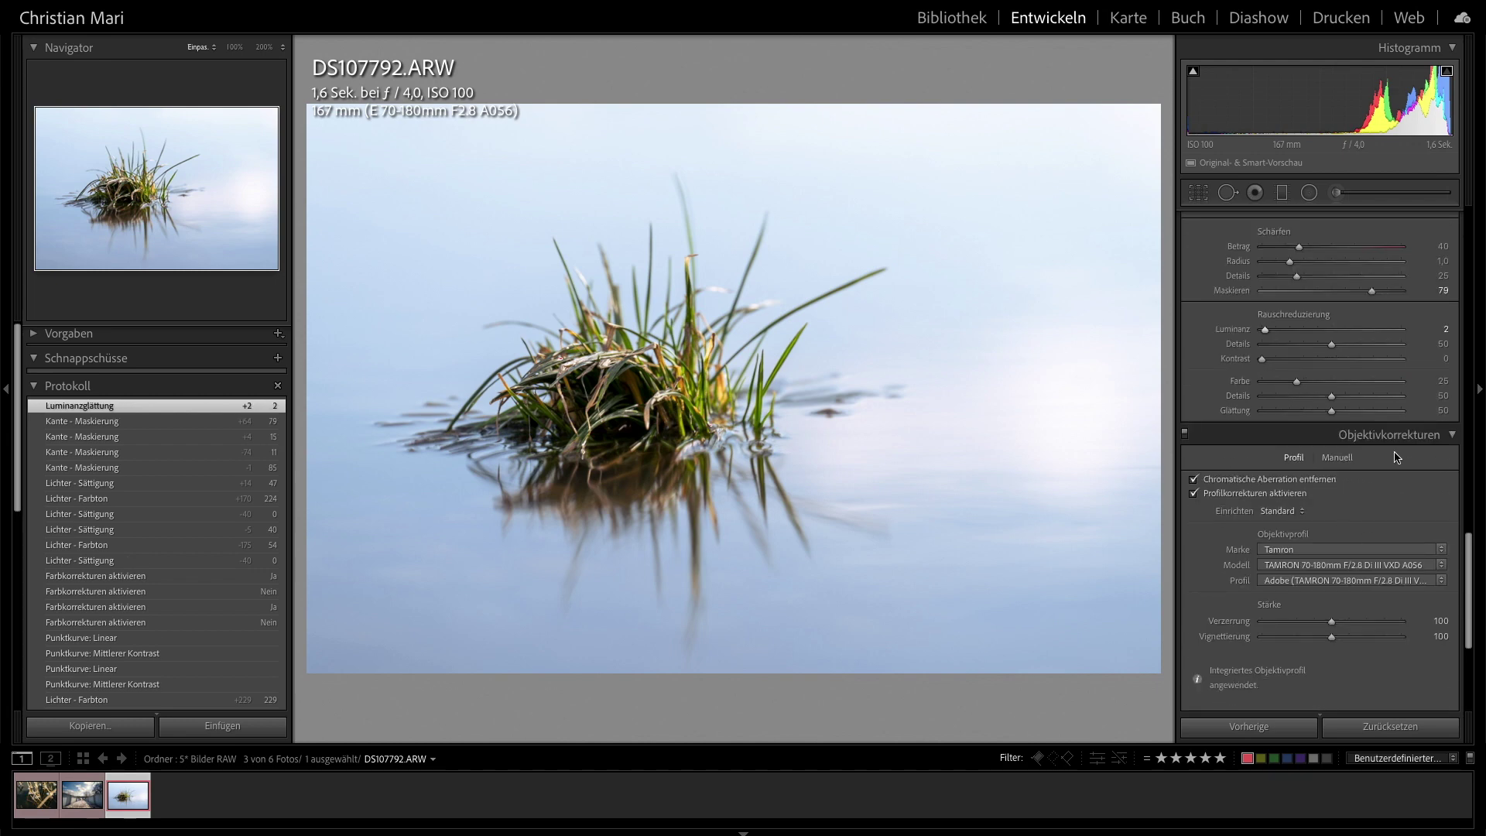
{"action": "scroll", "coordinate": [1370, 549], "scroll_direction": "down", "scroll_amount": 4}
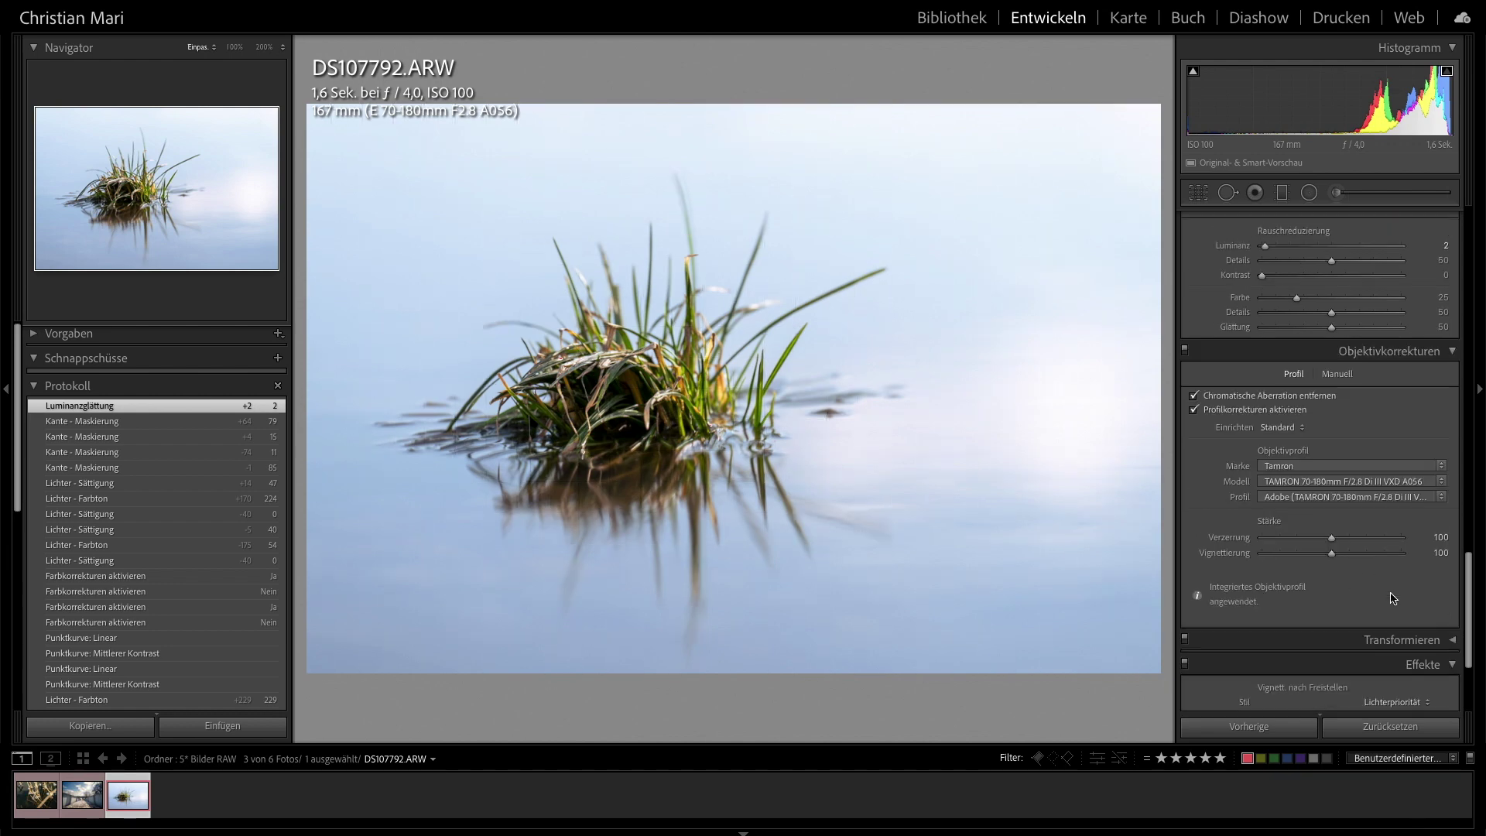
{"action": "scroll", "coordinate": [1370, 550], "scroll_direction": "down", "scroll_amount": 2}
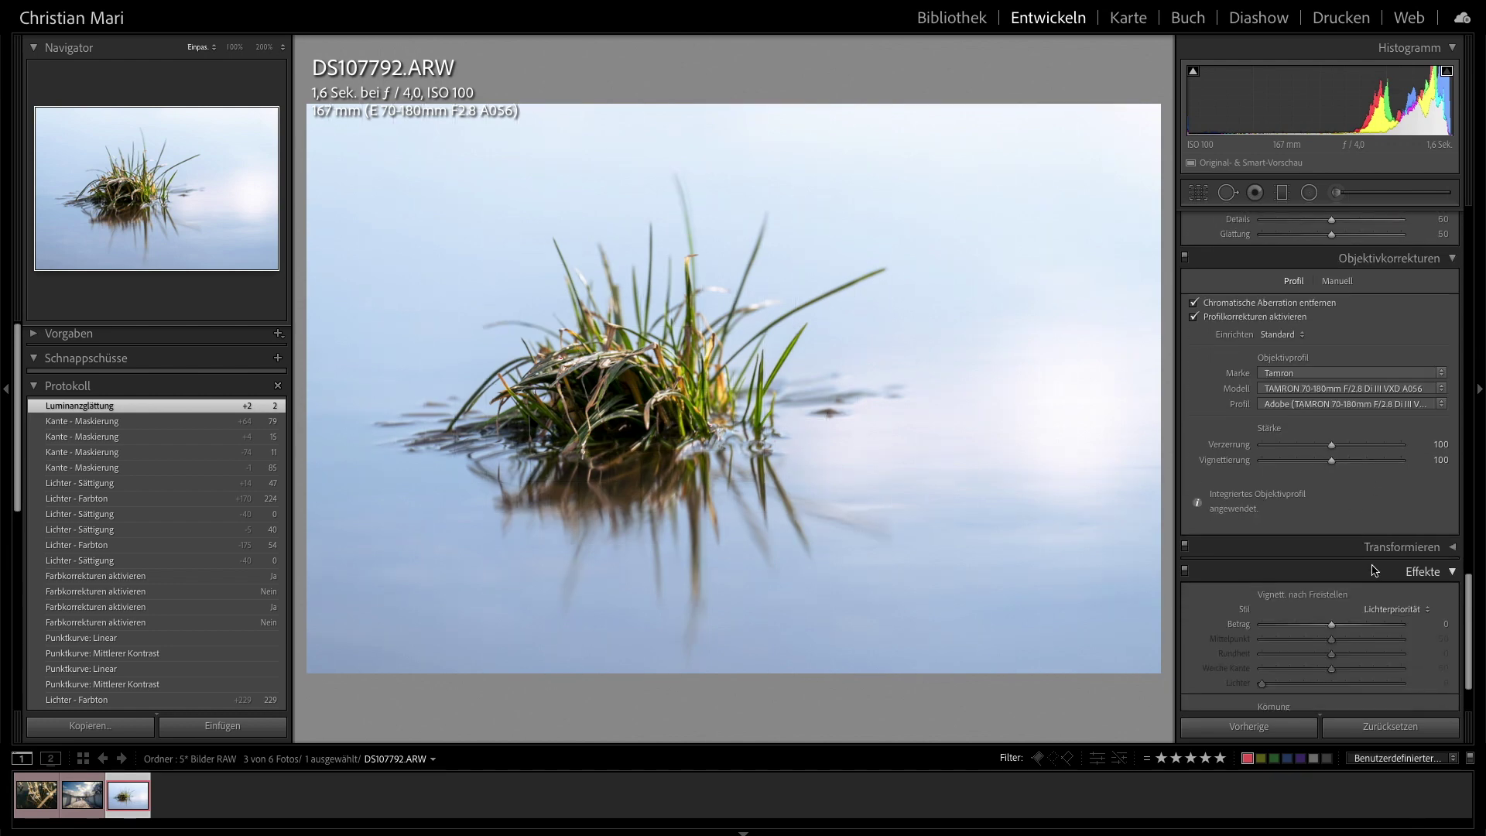
- Briefly open and close the Transform panel, collapse Effects, and bring up the photo's context menu
{"action": "left_click", "coordinate": [1453, 547]}
{"action": "left_click", "coordinate": [1453, 547]}
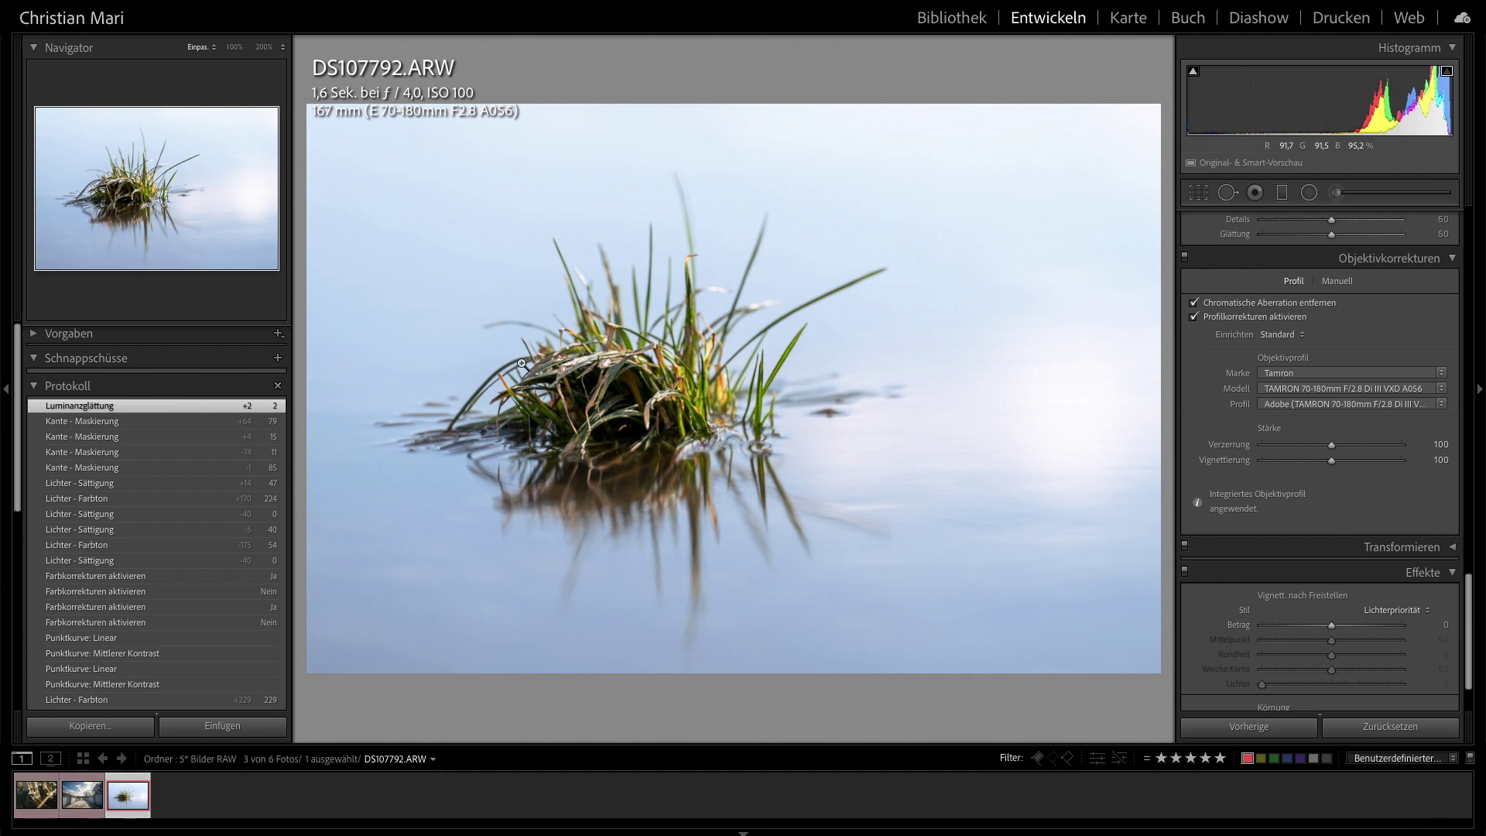
{"action": "scroll", "coordinate": [1364, 592], "scroll_direction": "down", "scroll_amount": 2}
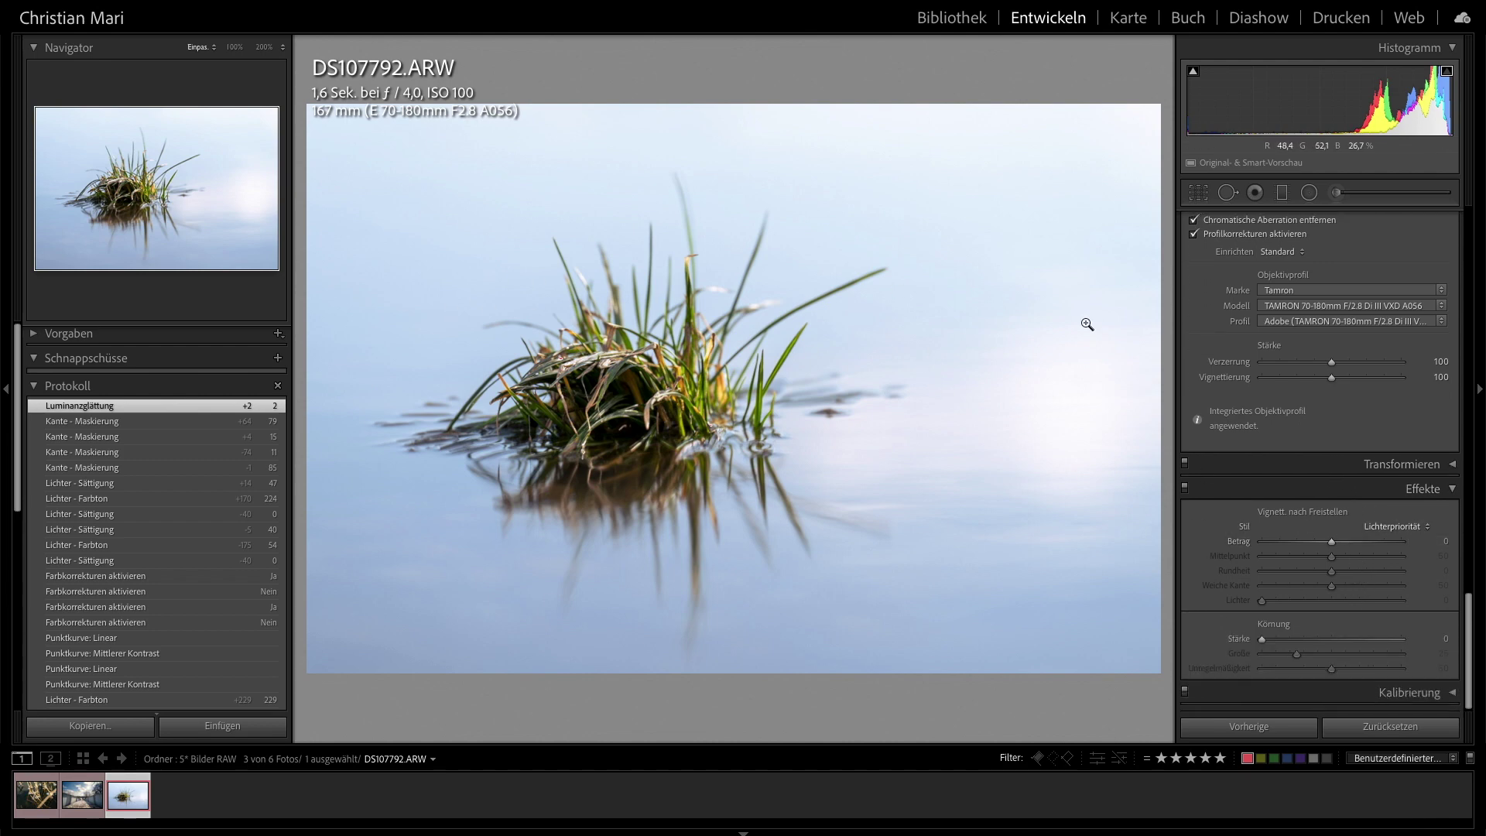
{"action": "left_click", "coordinate": [1453, 490]}
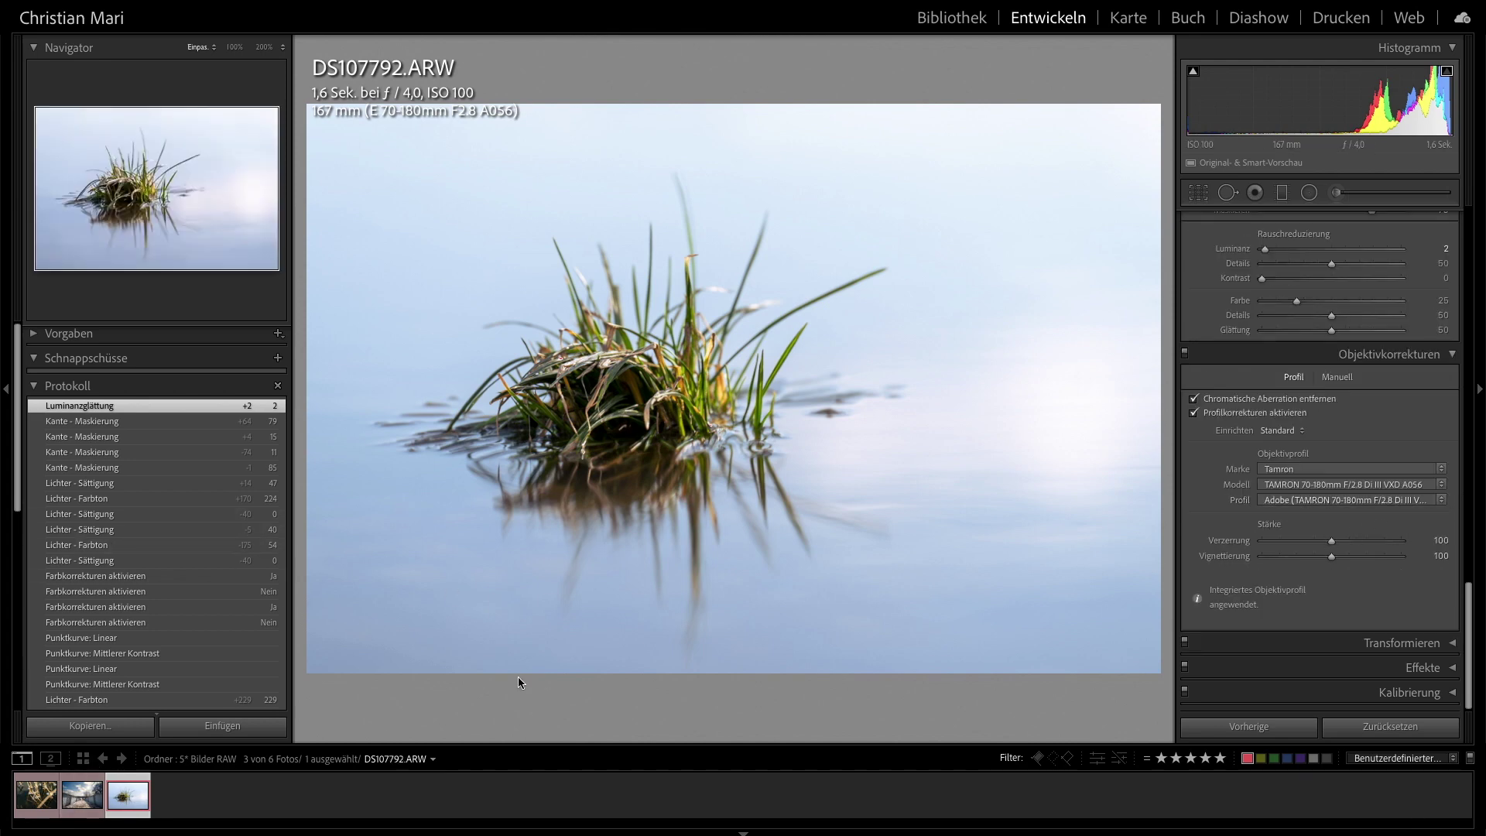
{"action": "right_click", "coordinate": [542, 662]}
{"action": "mouse_move", "coordinate": [650, 754]}
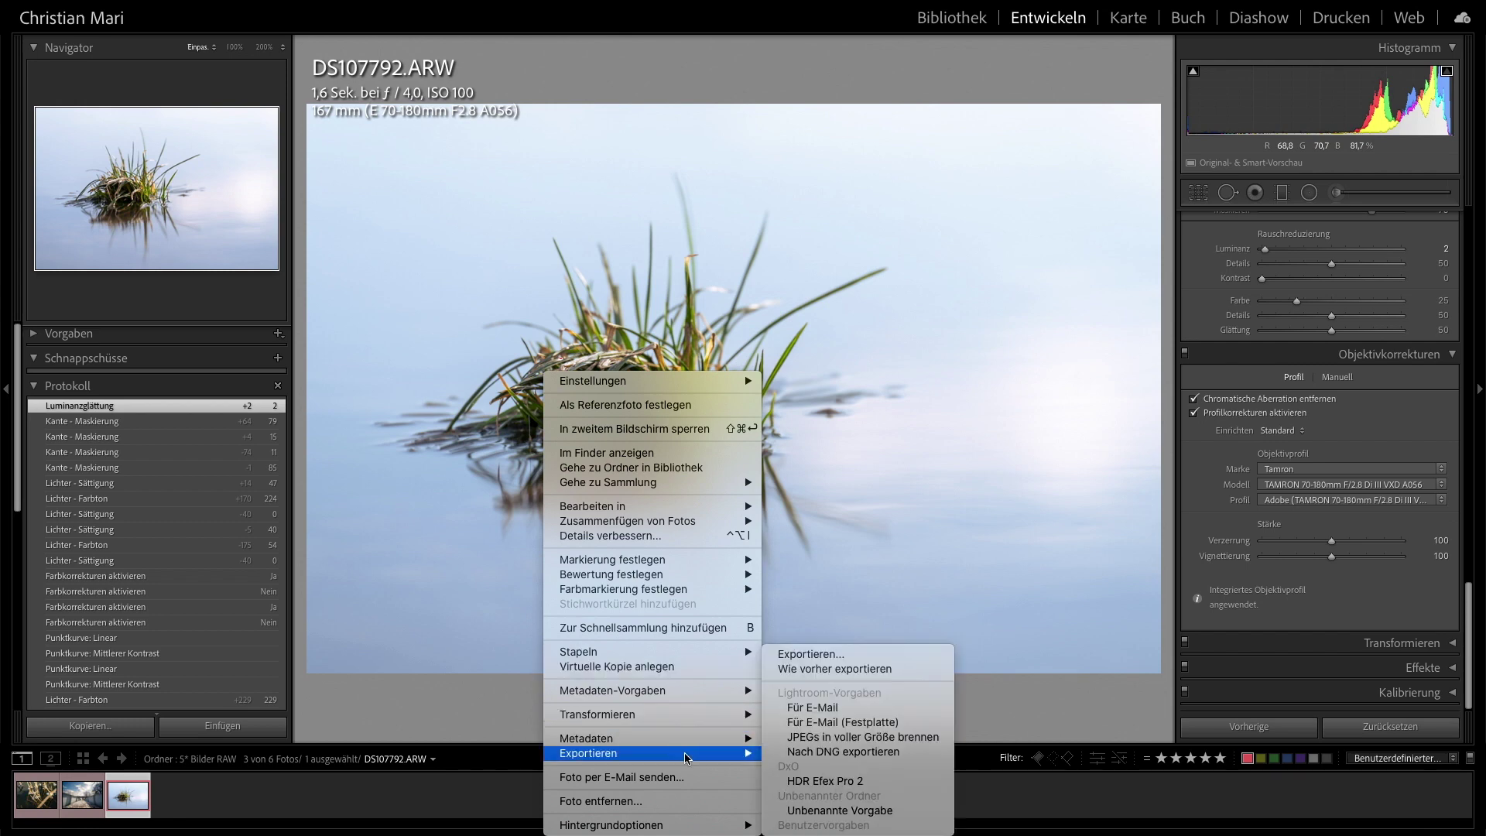
- Dismiss the context menu and return to the Library module showing grass photo DS107792
{"action": "left_click", "coordinate": [1068, 710]}
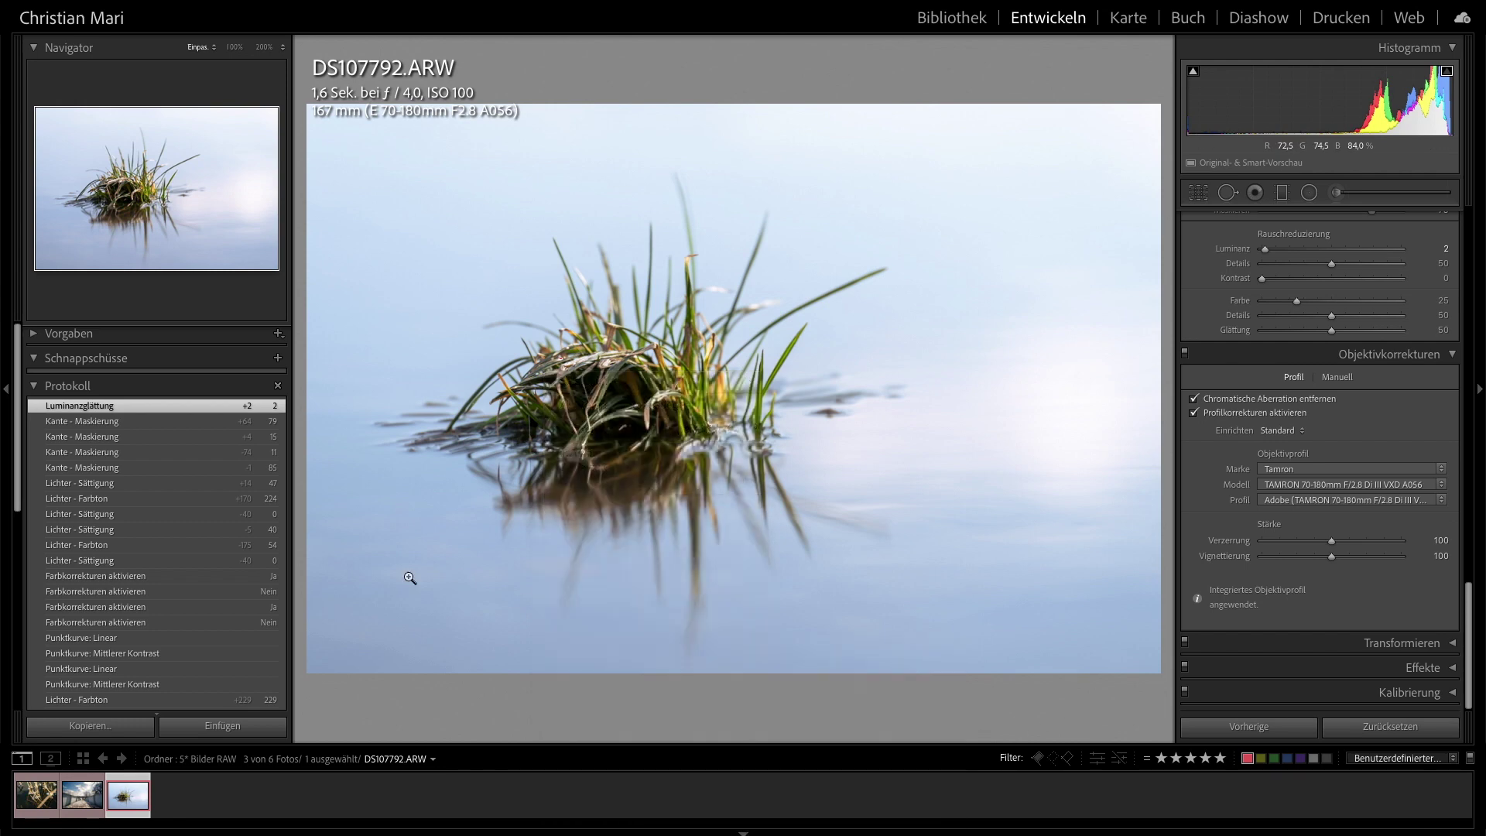
{"action": "left_click", "coordinate": [951, 18]}
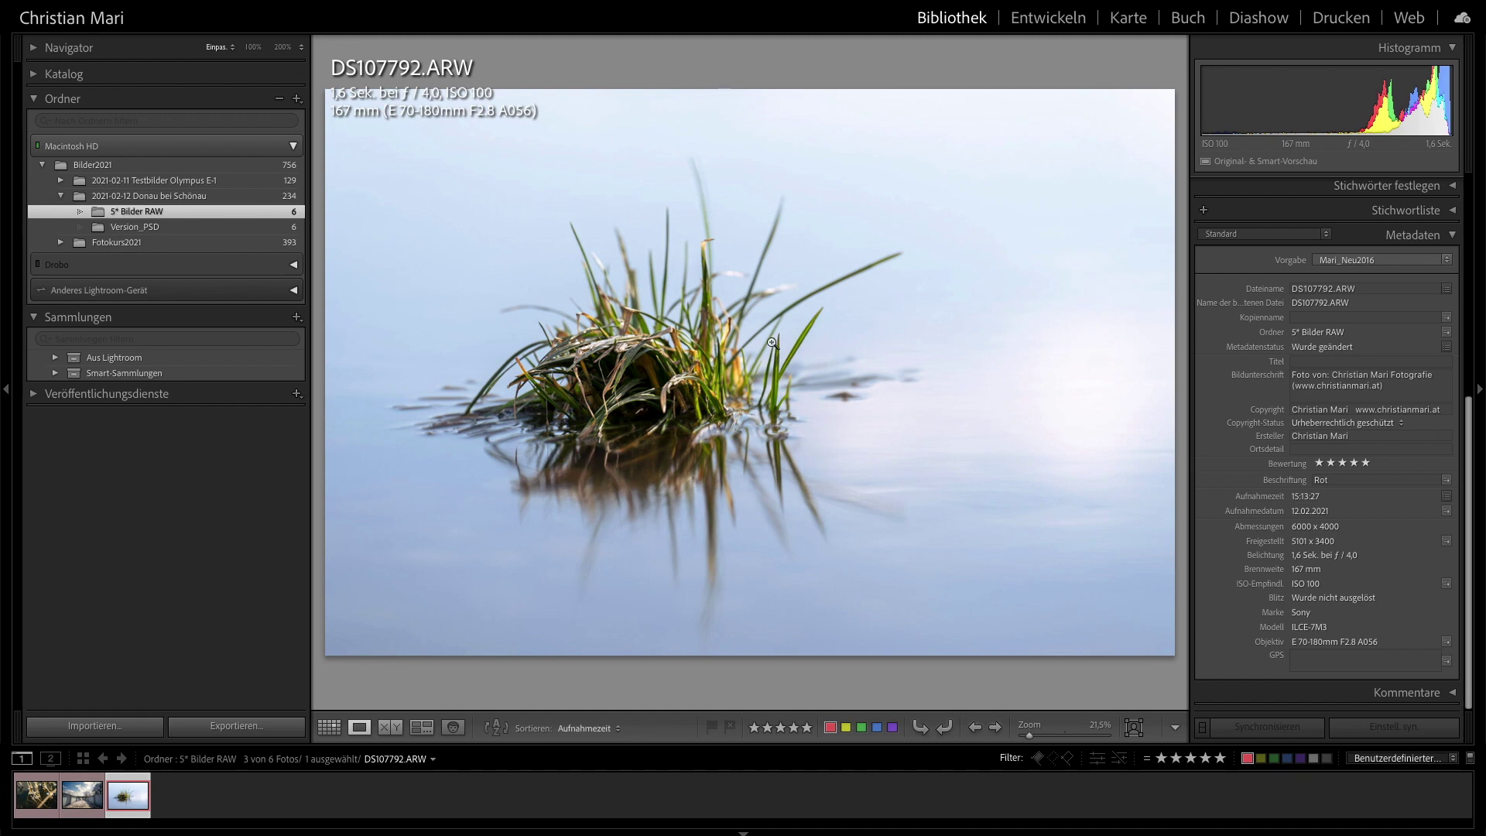
- View the edited DS107665-Bearbeitet.psd in Version_PSD, then go back to the 5* Bilder RAW folder
{"action": "left_click", "coordinate": [221, 230]}
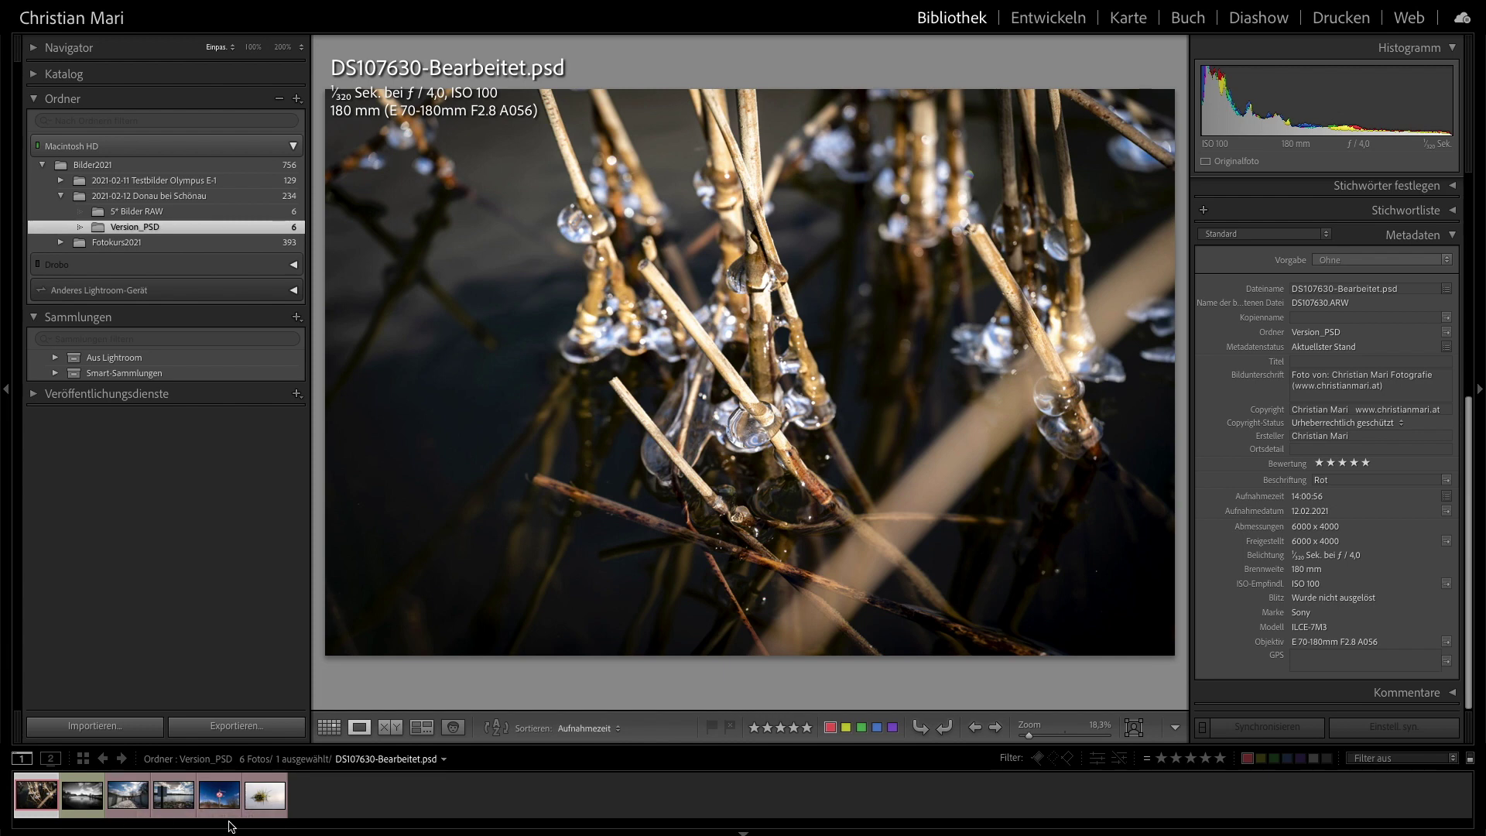
{"action": "left_click", "coordinate": [134, 797]}
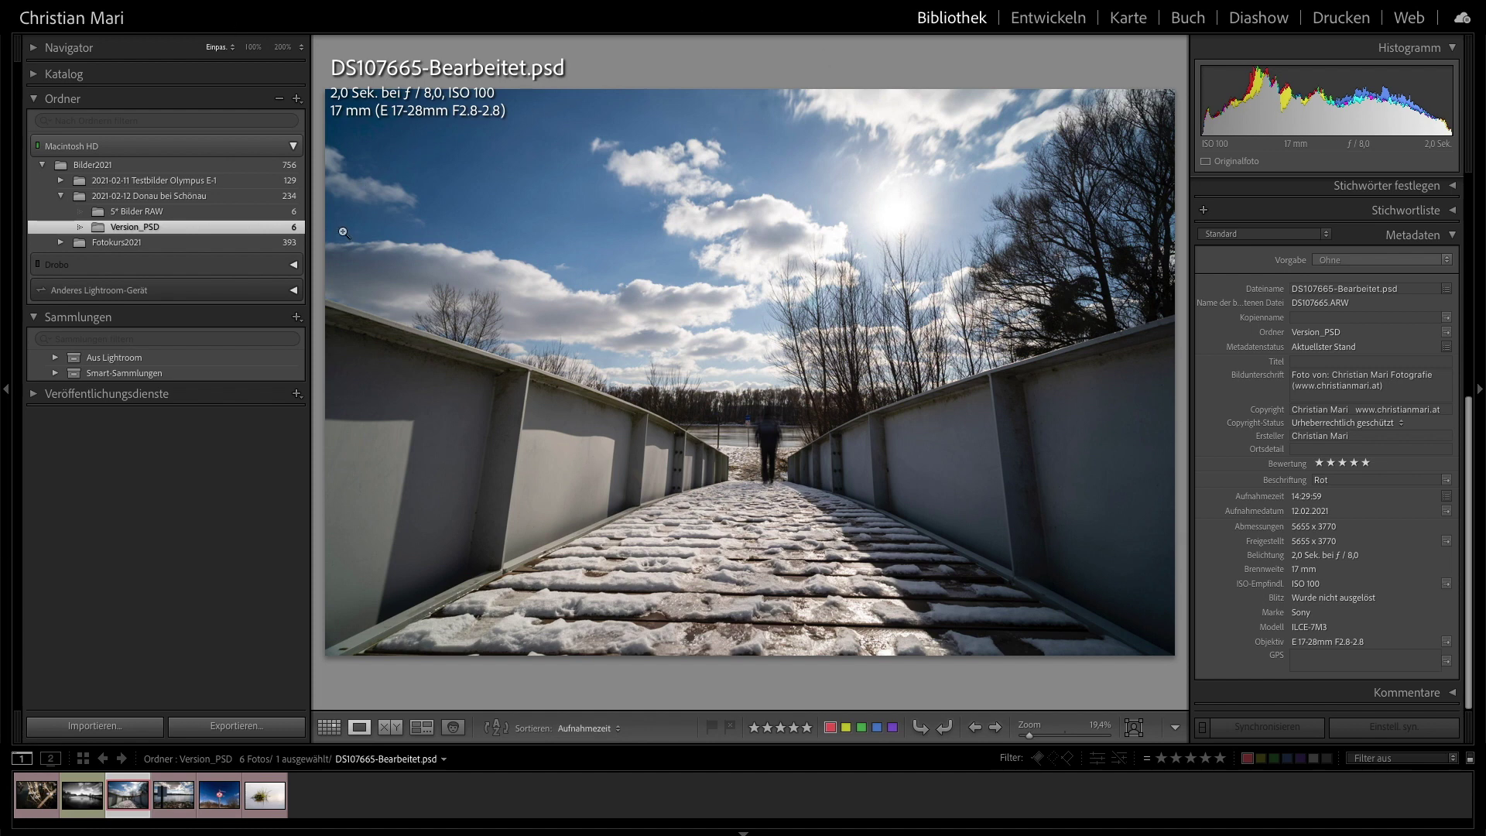
{"action": "left_click", "coordinate": [165, 213]}
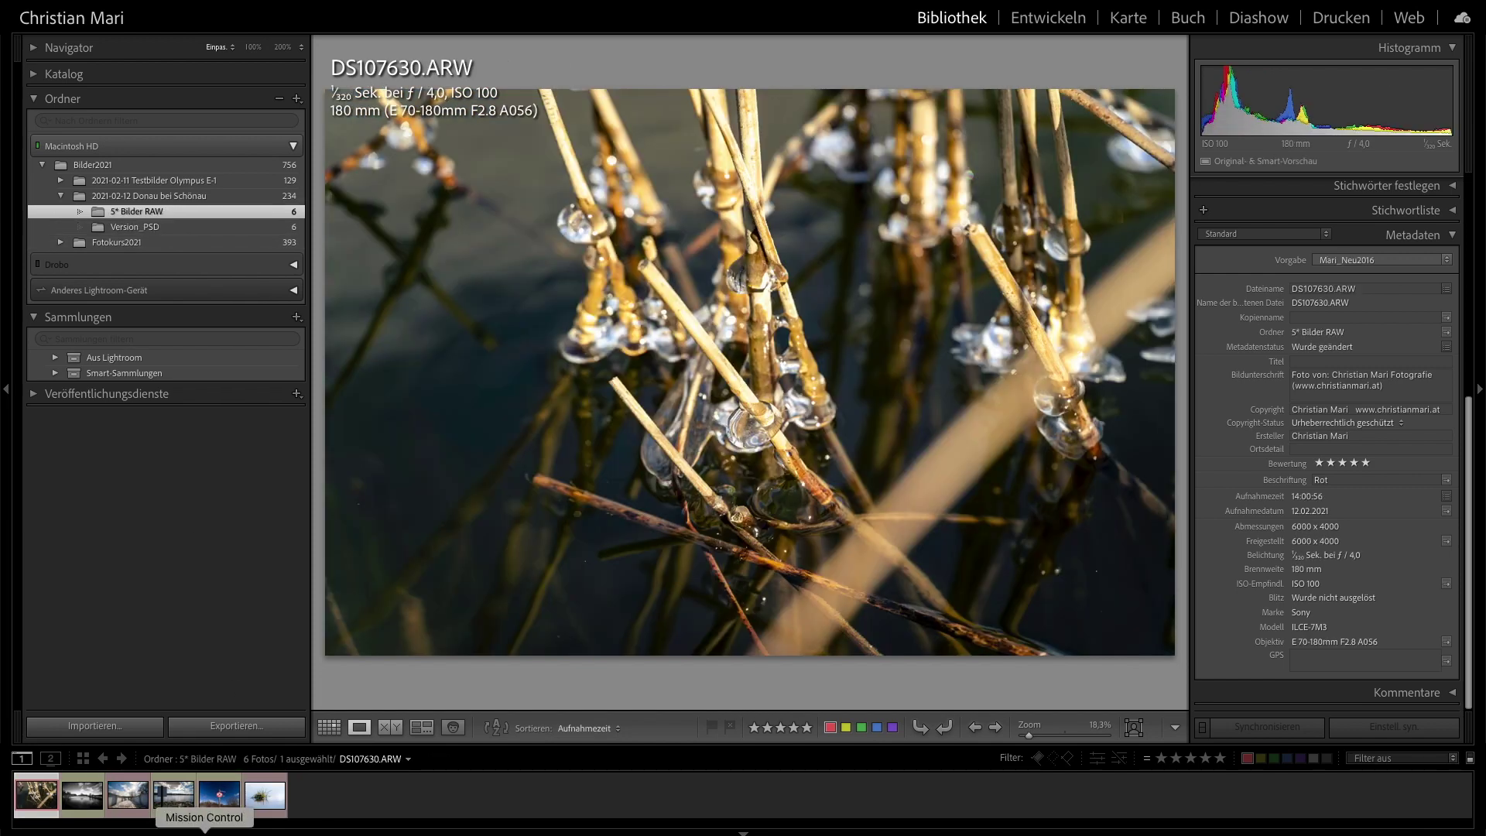
- Select the bridge photo DS107665.ARW, filter to five-star photos, and switch to Grid view
{"action": "left_click", "coordinate": [134, 806]}
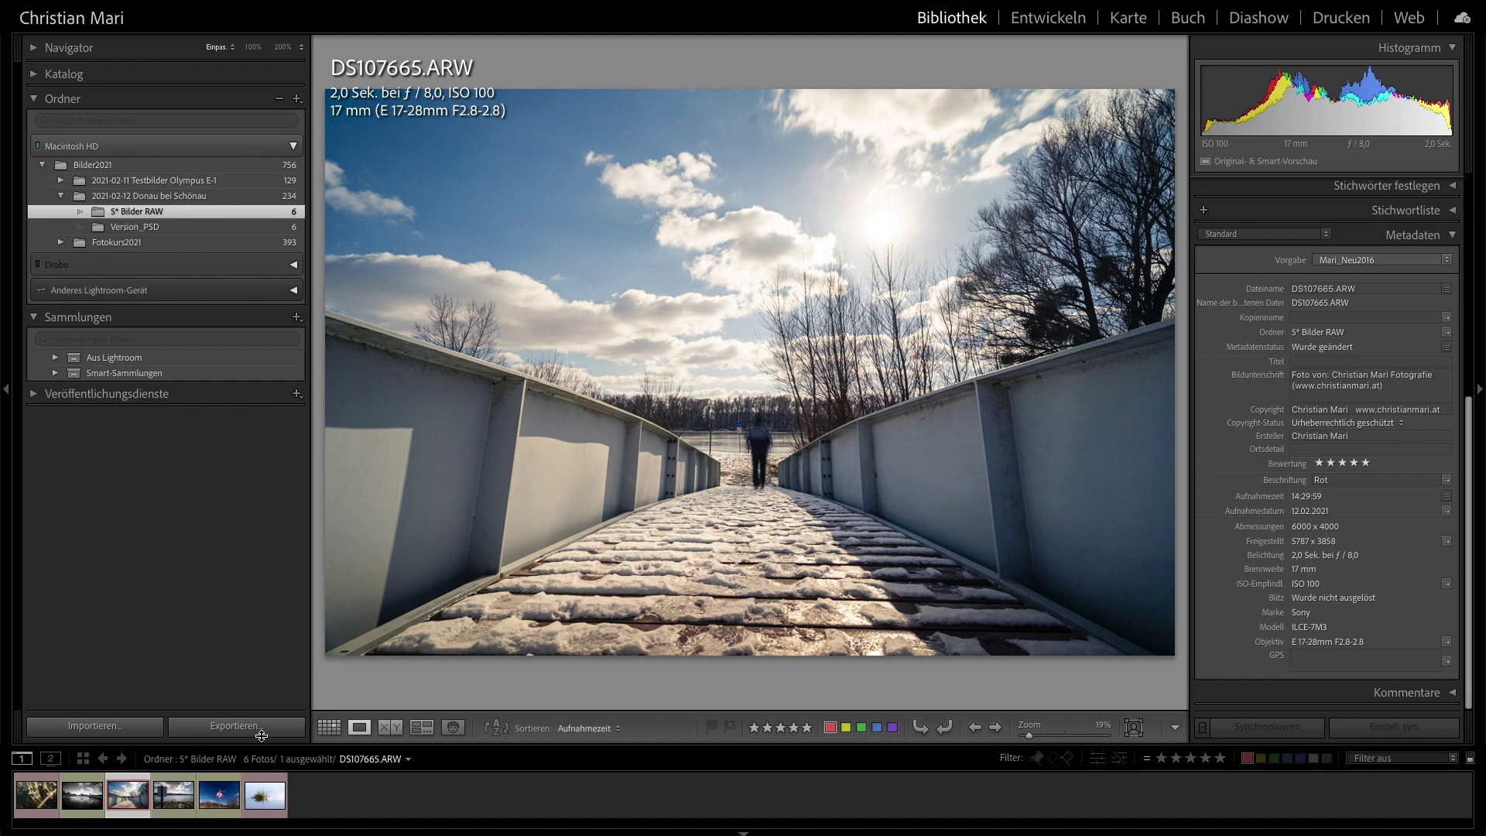
{"action": "left_click", "coordinate": [1220, 759]}
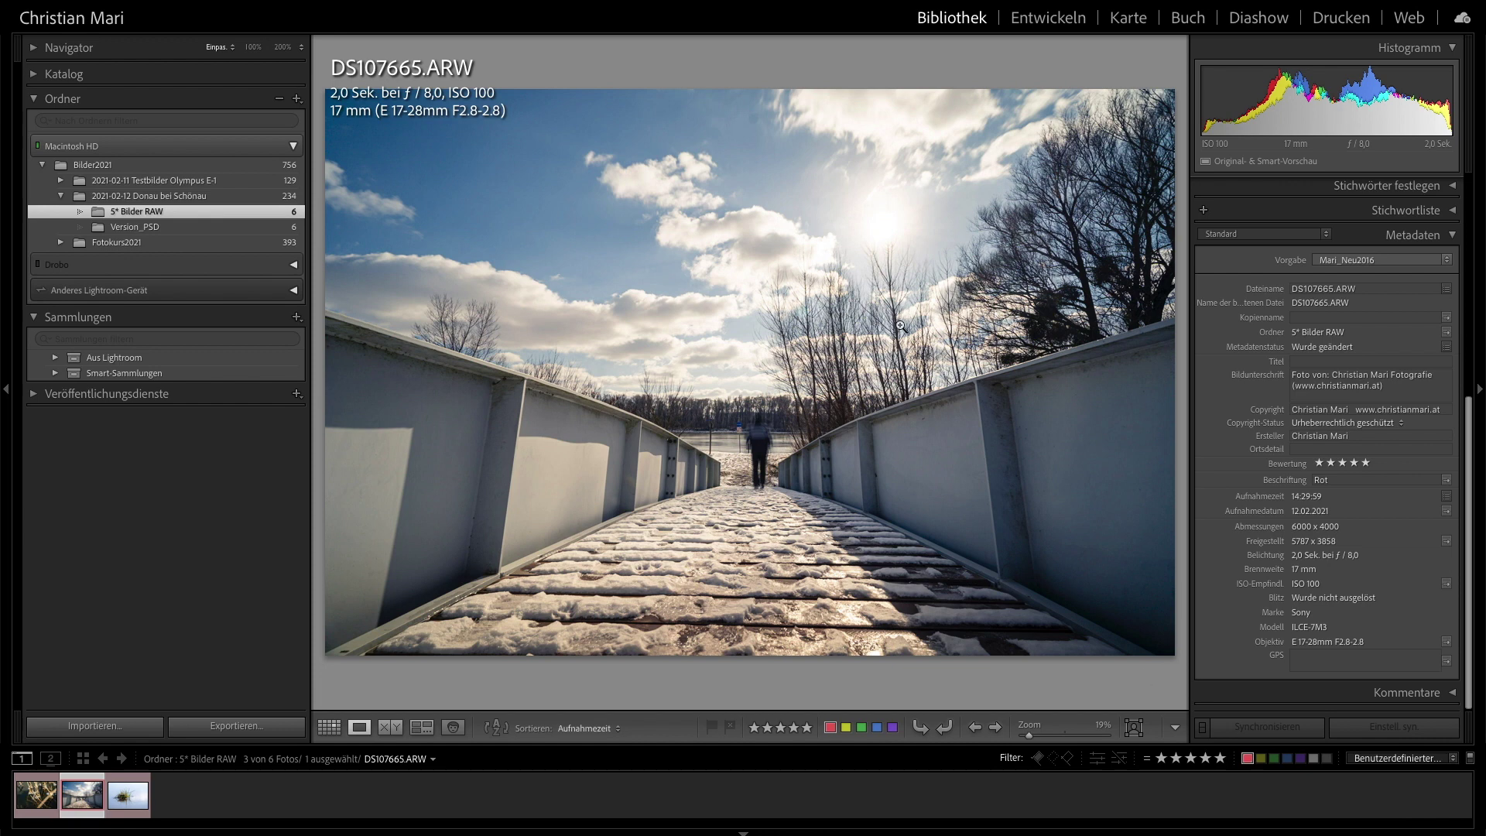
{"action": "key", "text": "g"}
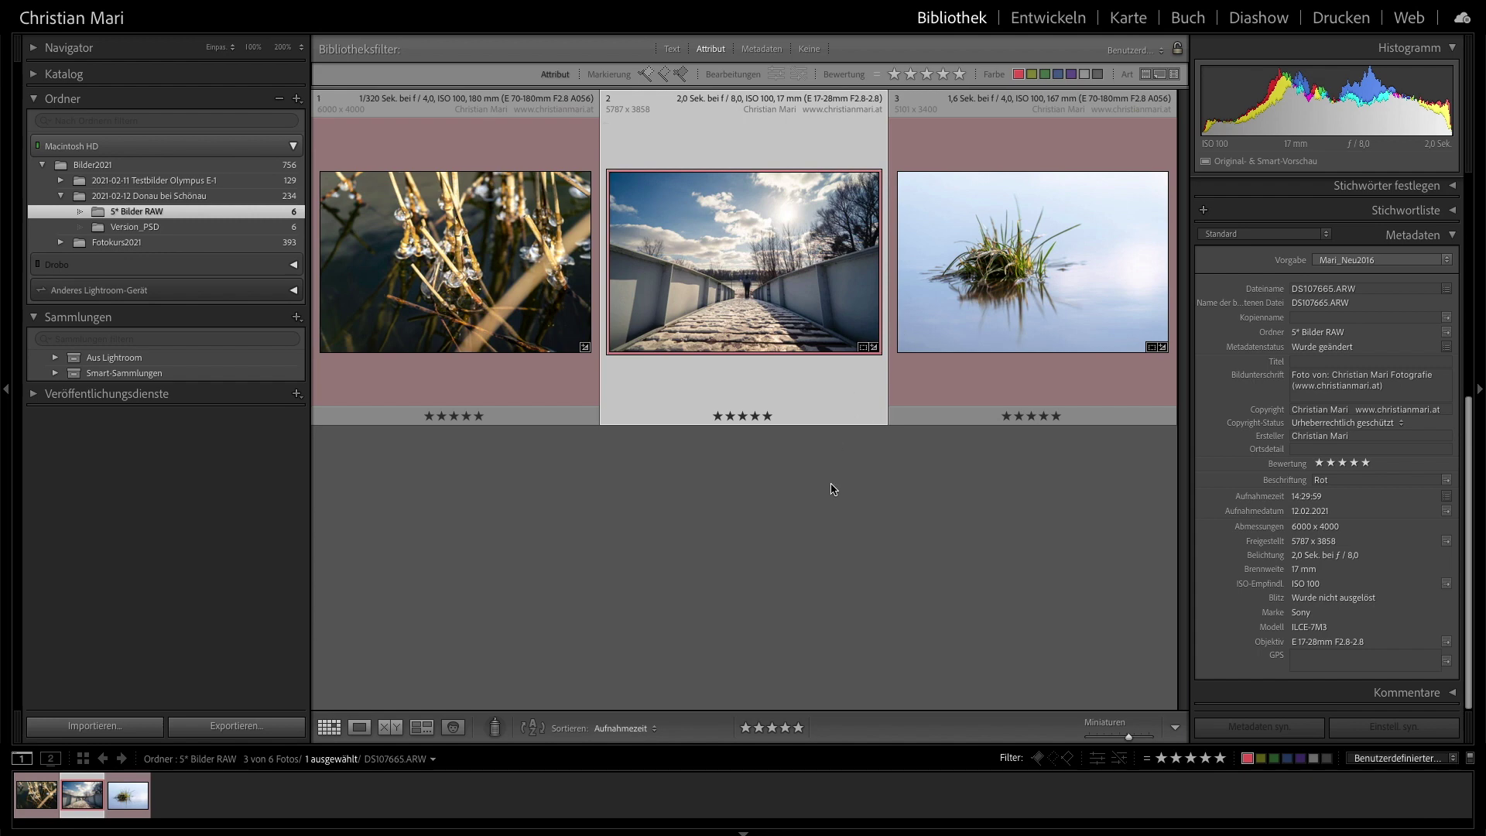
- Resize the grid thumbnails so the three five-star photos fit in one row
{"action": "left_click_drag", "start_coordinate": [1129, 737], "coordinate": [1136, 739]}
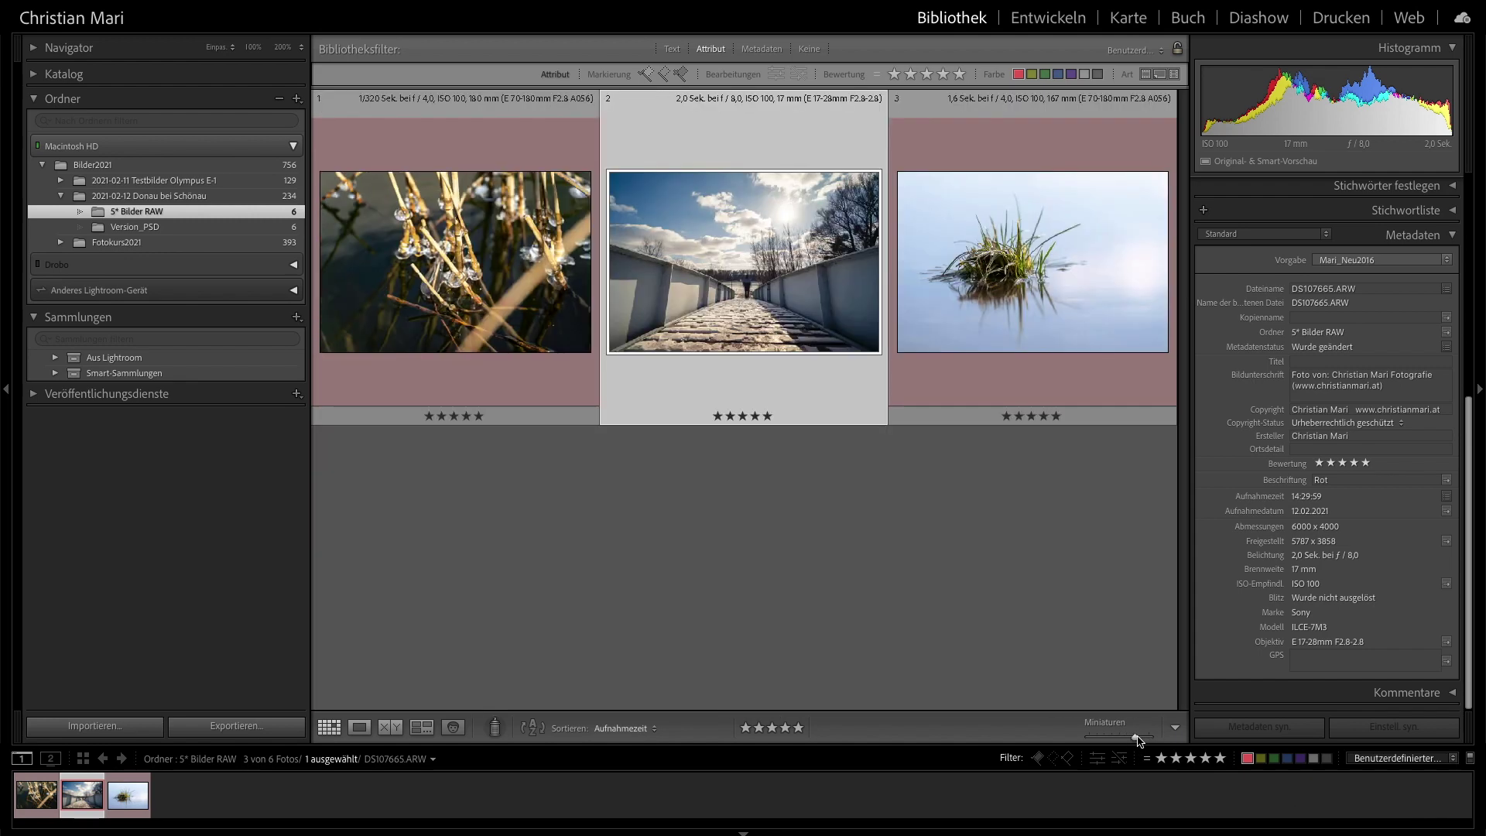
{"action": "left_click", "coordinate": [1025, 668]}
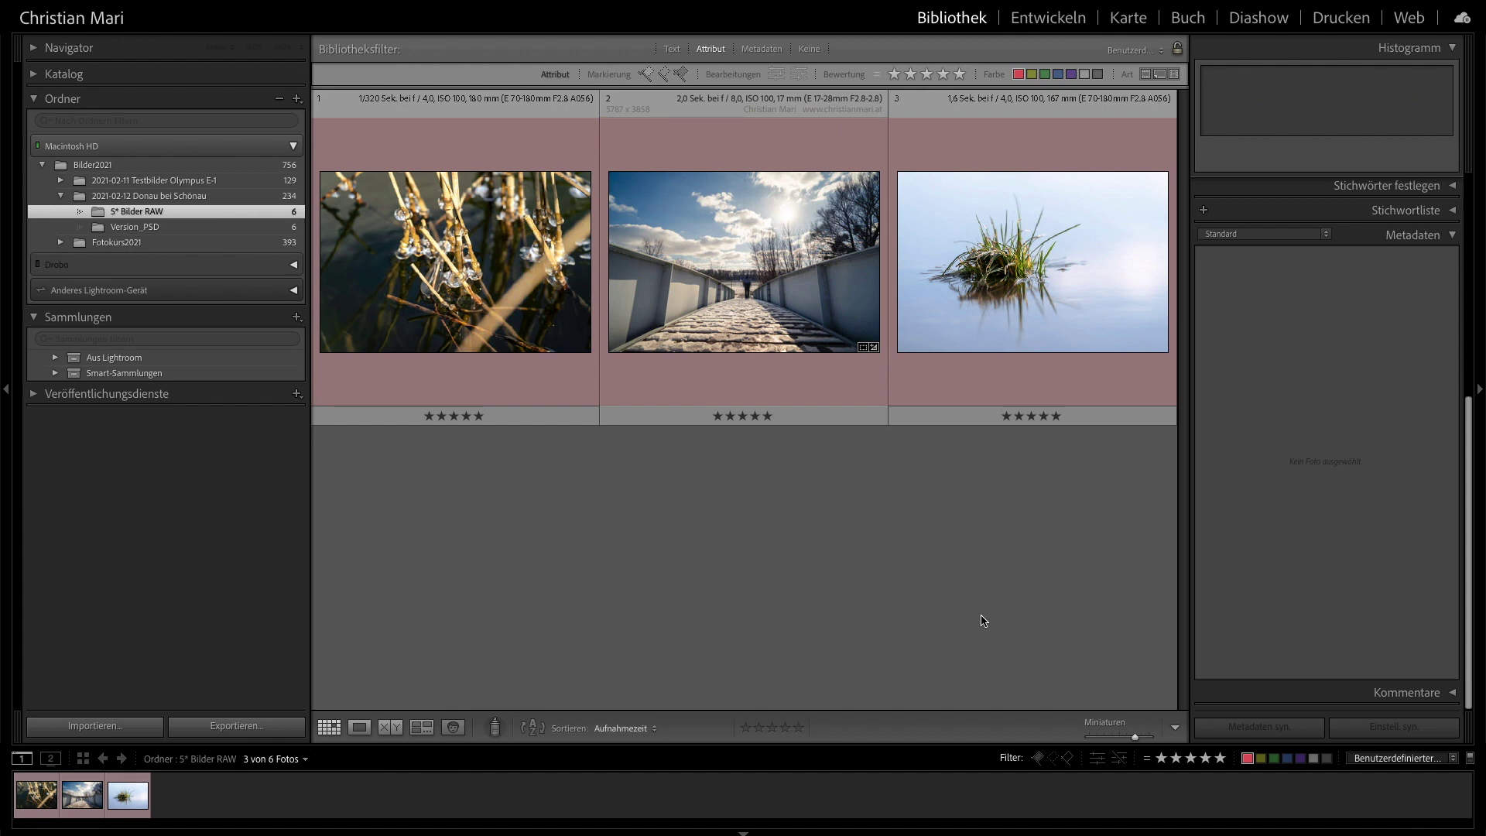